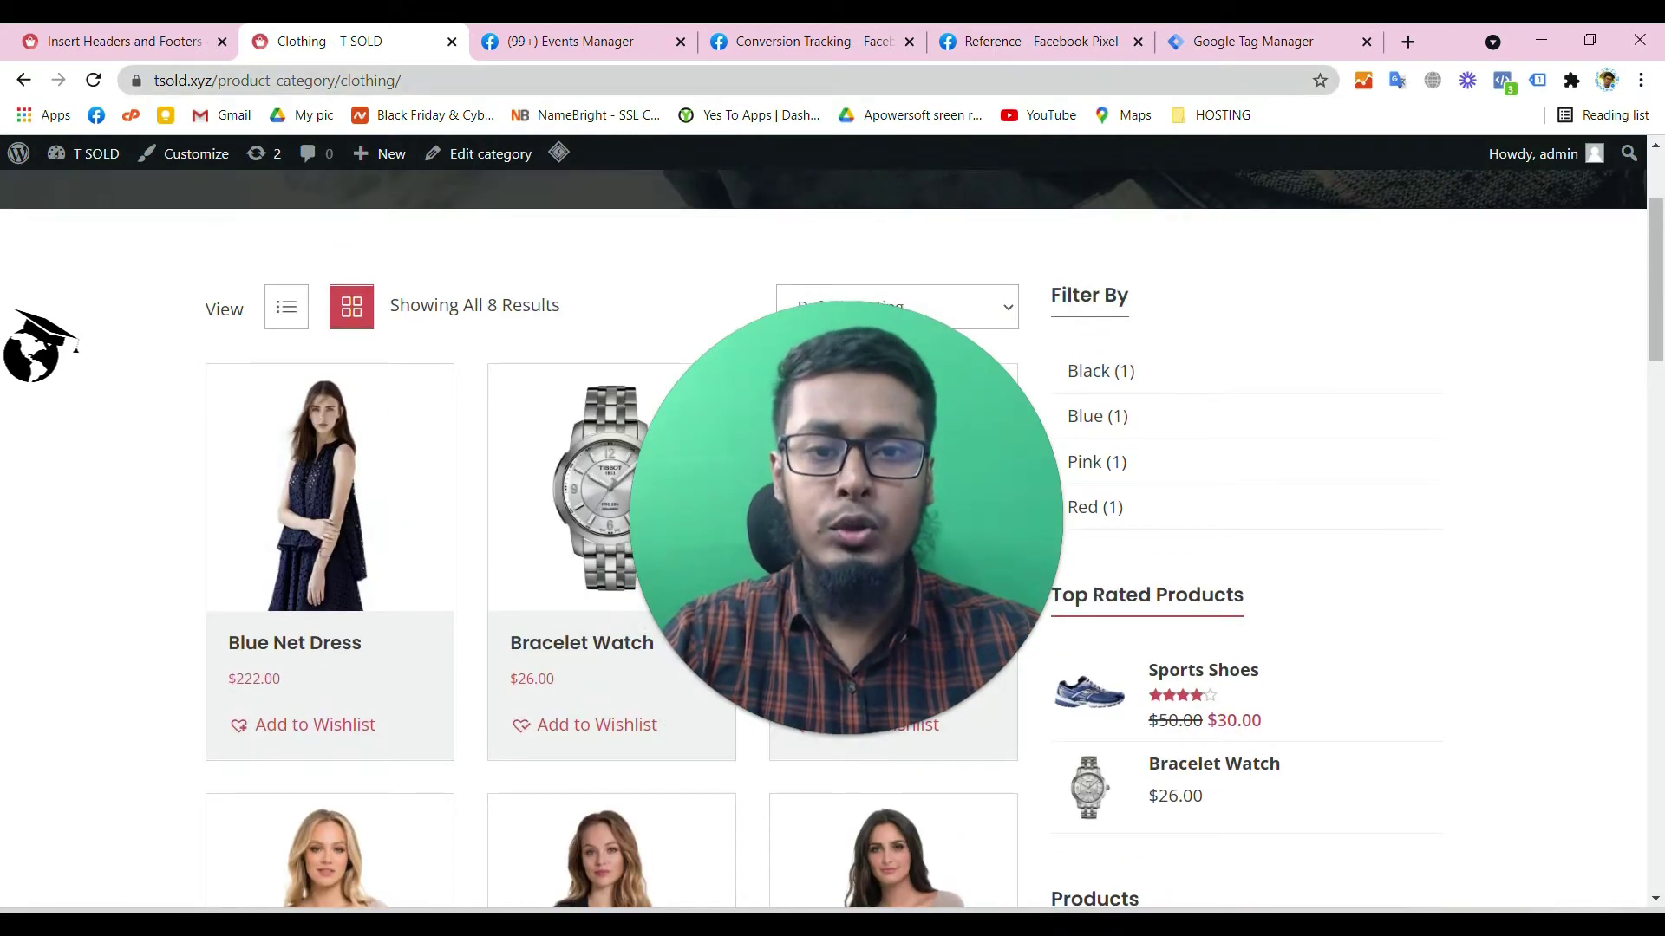
- Copy the word "category" from the shop's clothing page address and search the Facebook Pixel standard events reference for it
left_click(1019, 40)
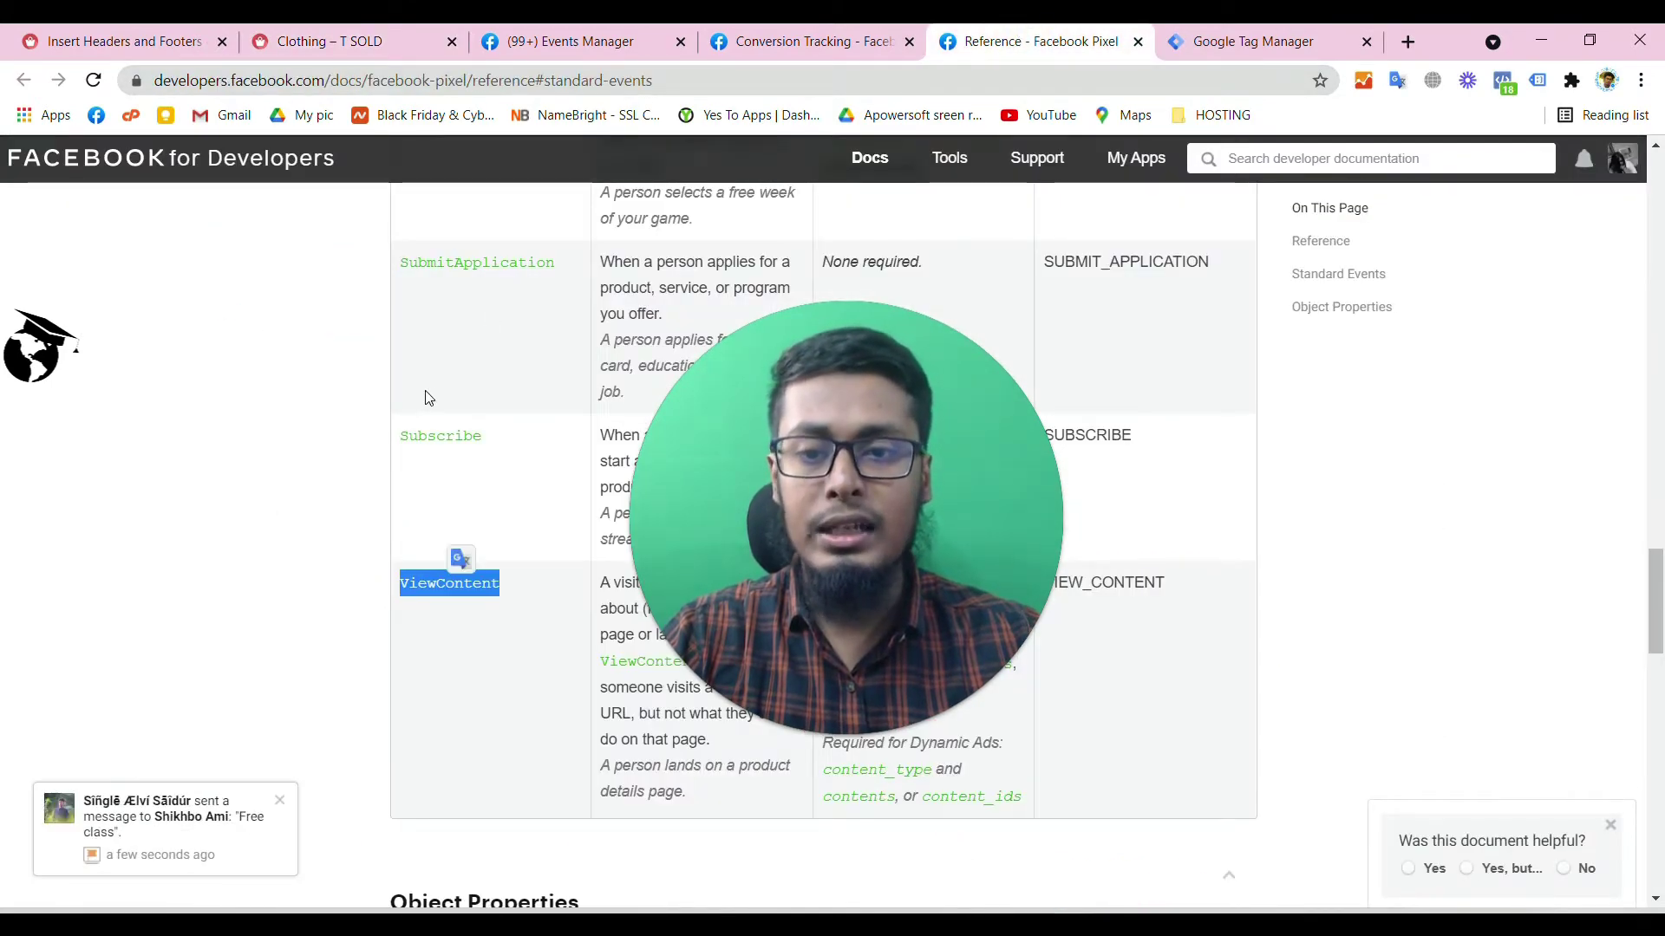
left_click(404, 32)
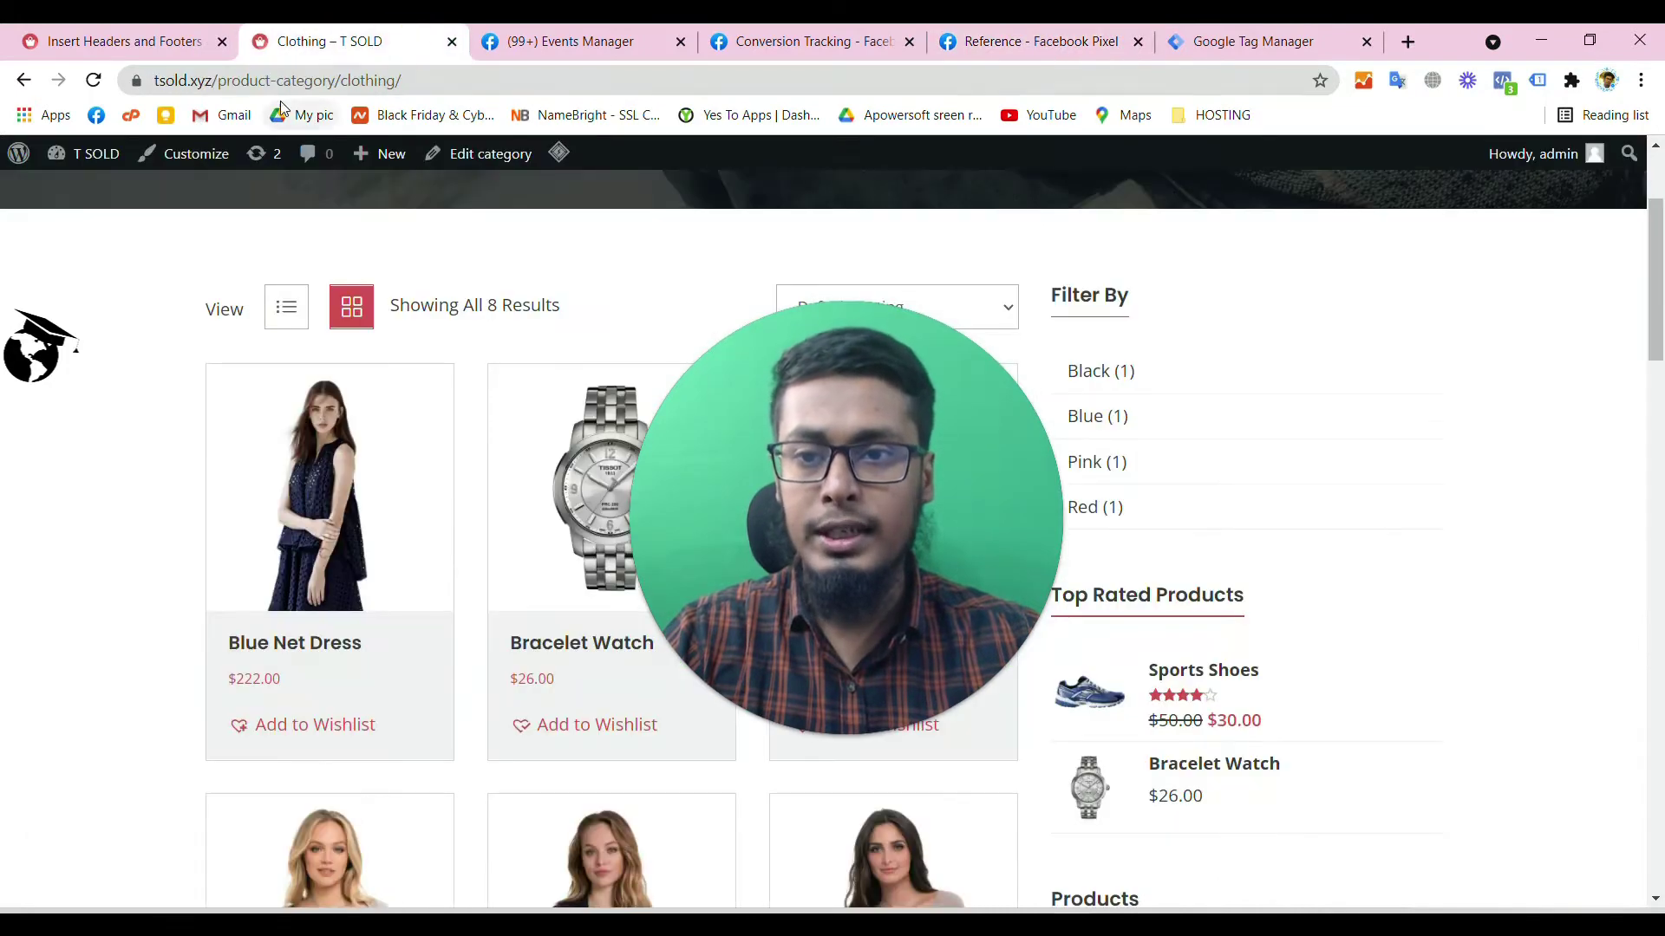
left_click(297, 80)
double_click(355, 79)
key("ctrl+c")
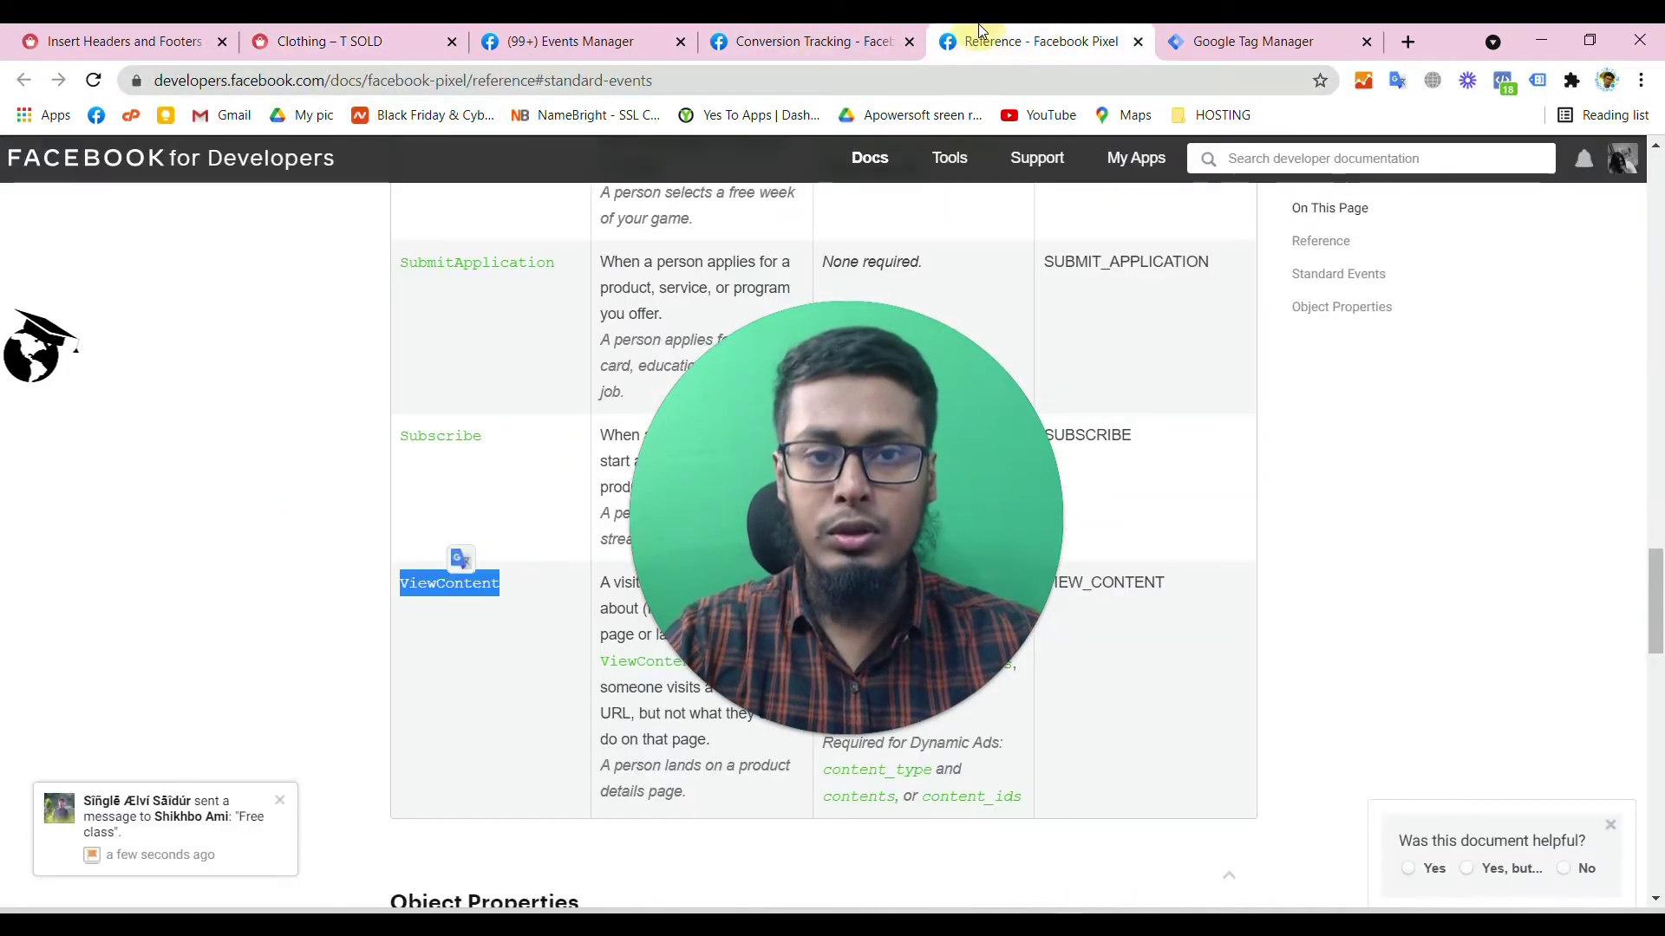
left_click(980, 39)
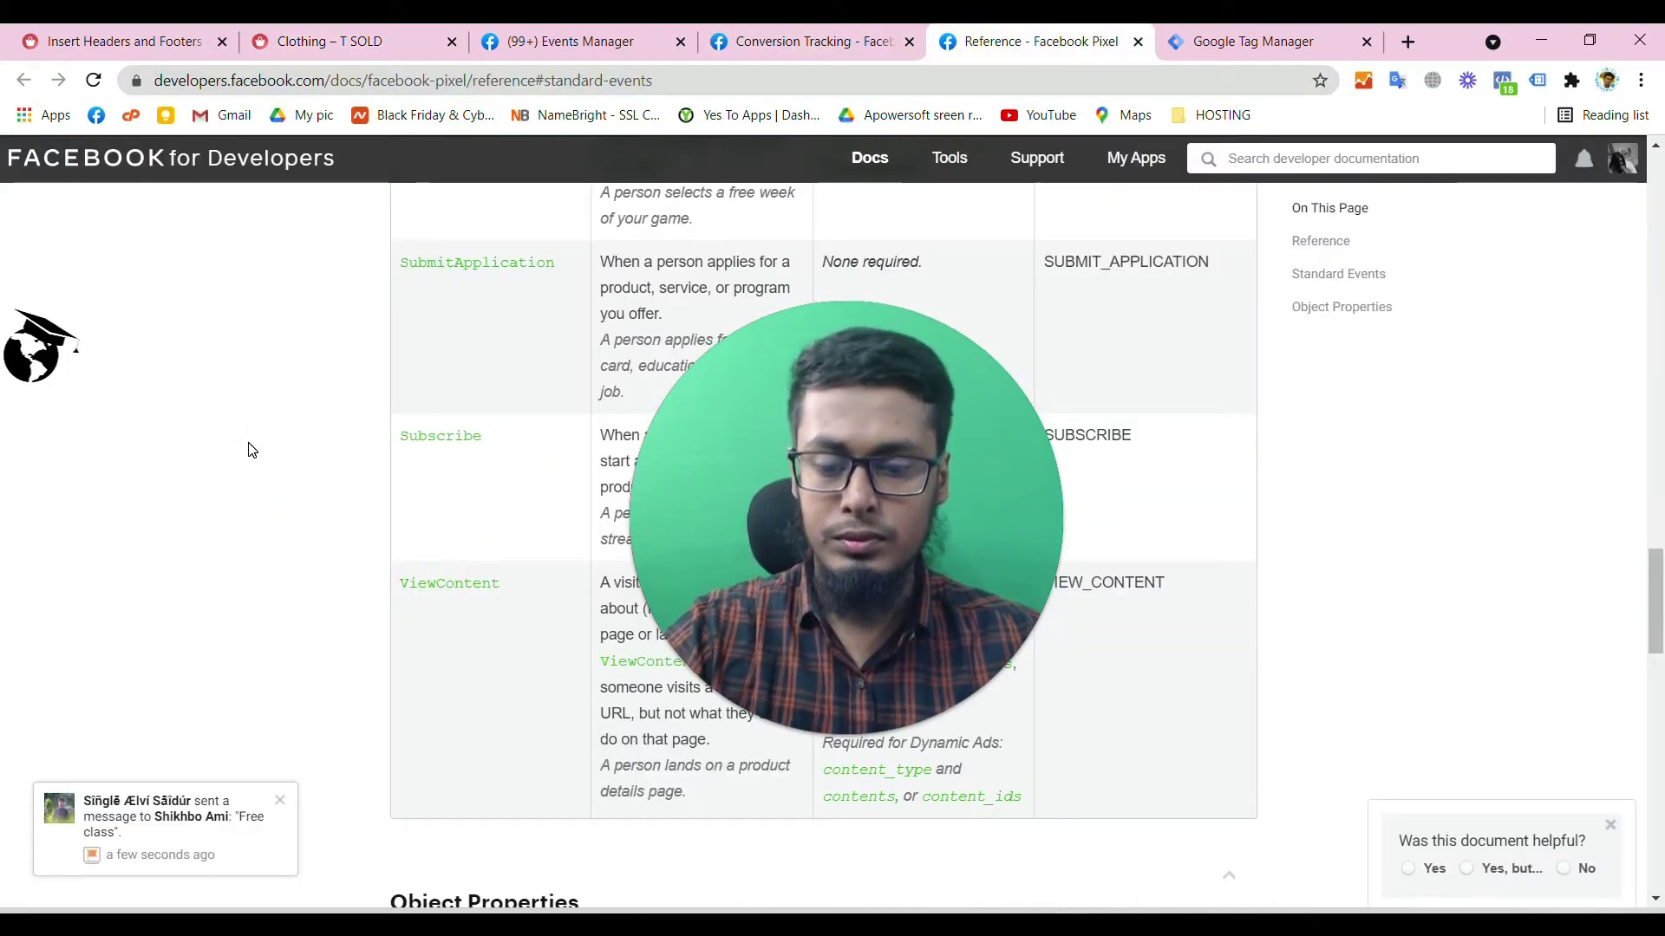
key("ctrl+f")
key("ctrl+v")
scroll(250, 450, "down", 2)
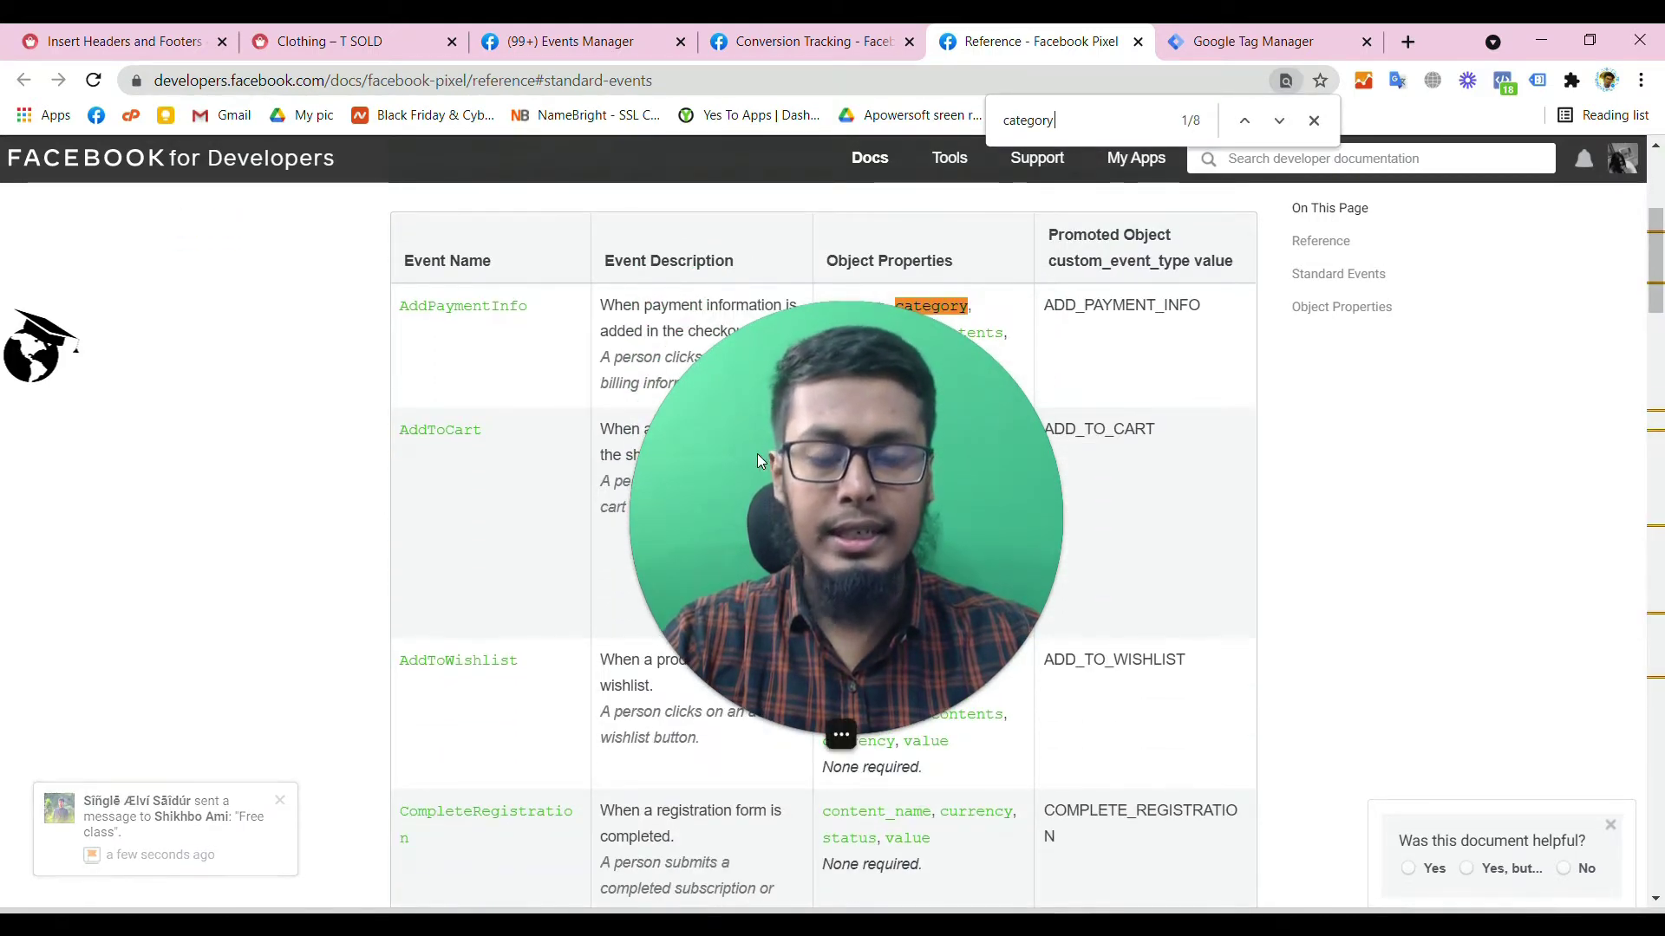
- Examine the "category" matches throughout the Standard Events and Object Properties tables
left_click_drag(757, 455, 1335, 424)
left_click(1377, 707)
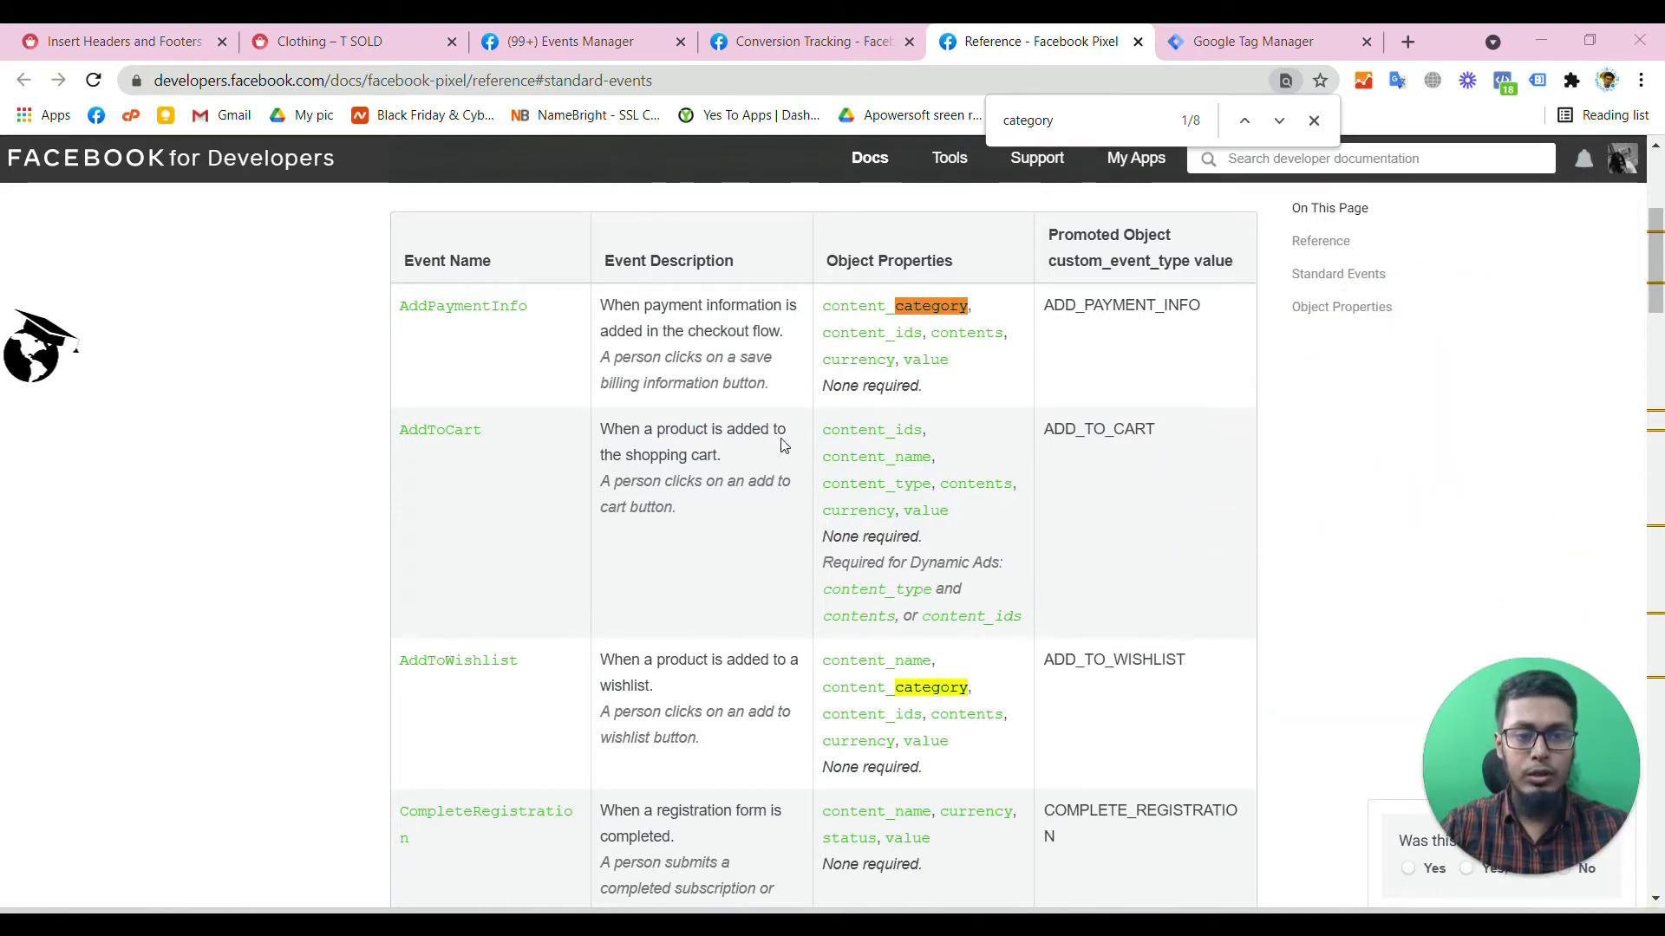
scroll(476, 398, "down", 10)
scroll(476, 398, "down", 12)
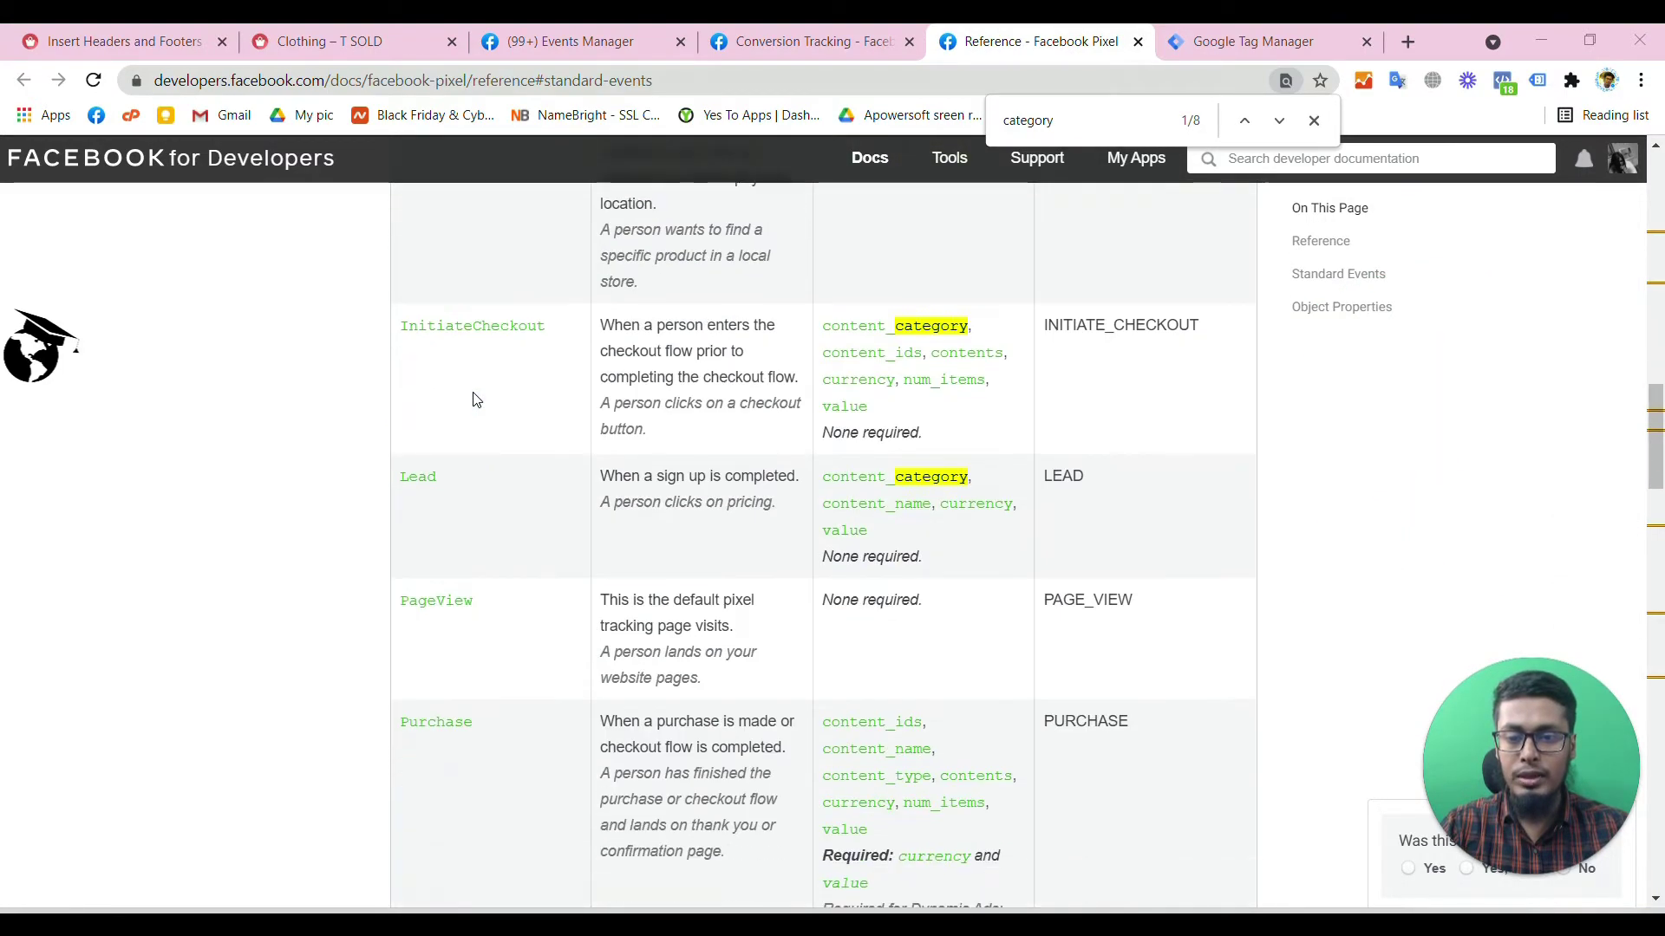
scroll(476, 399, "down", 11)
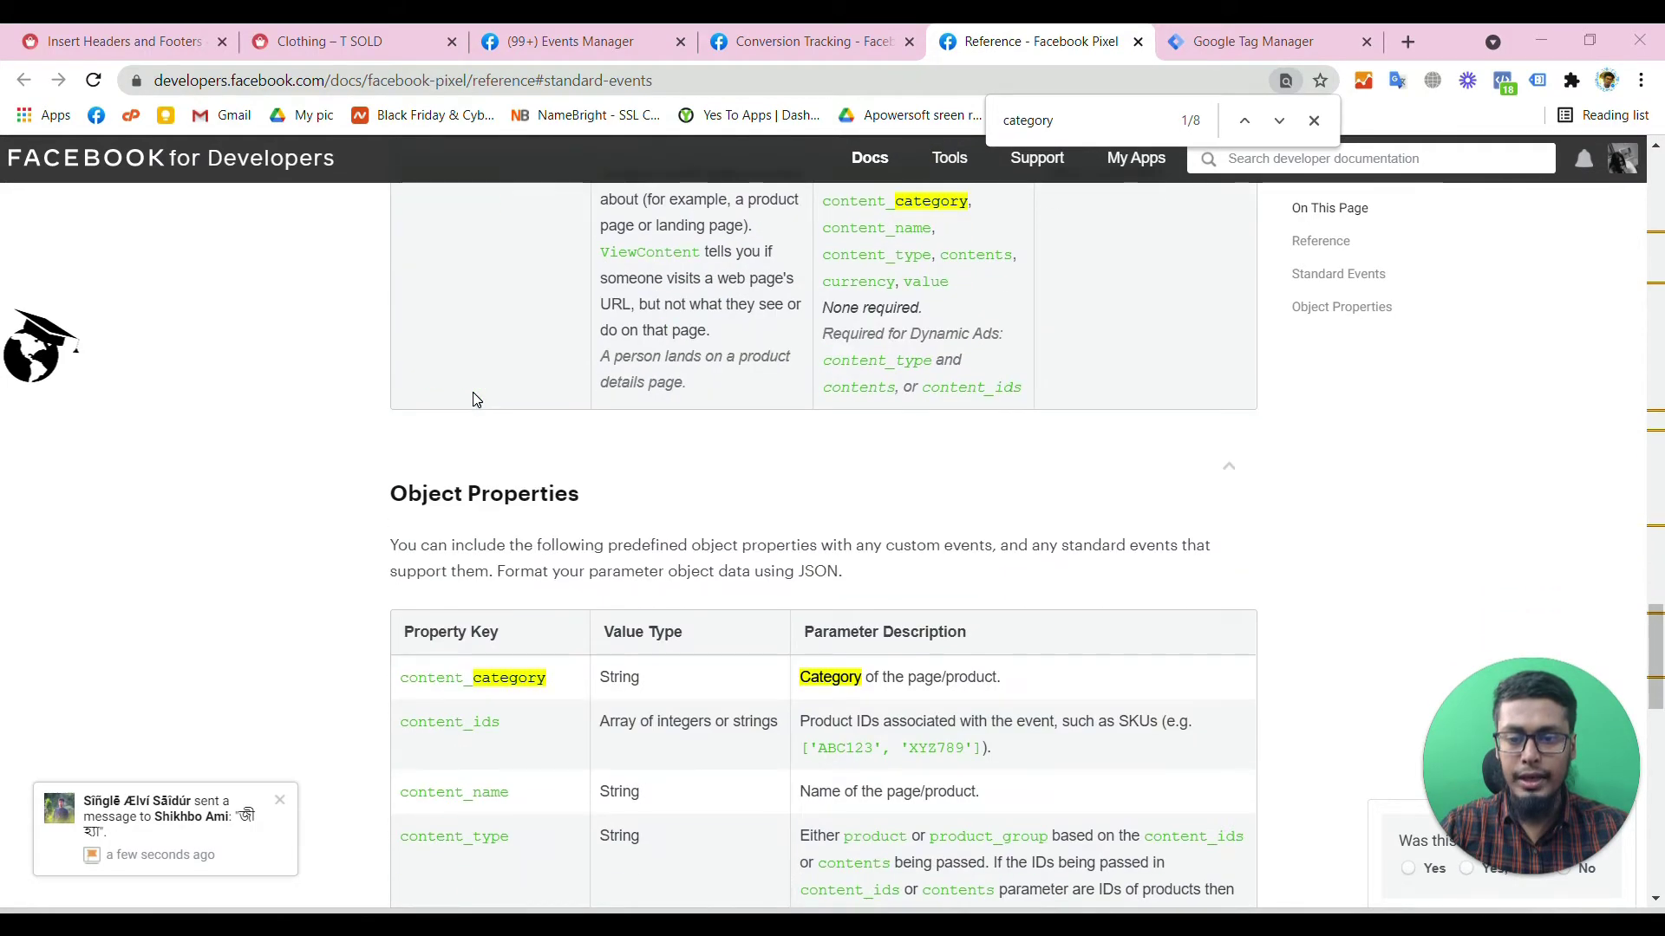
scroll(476, 399, "up", 9)
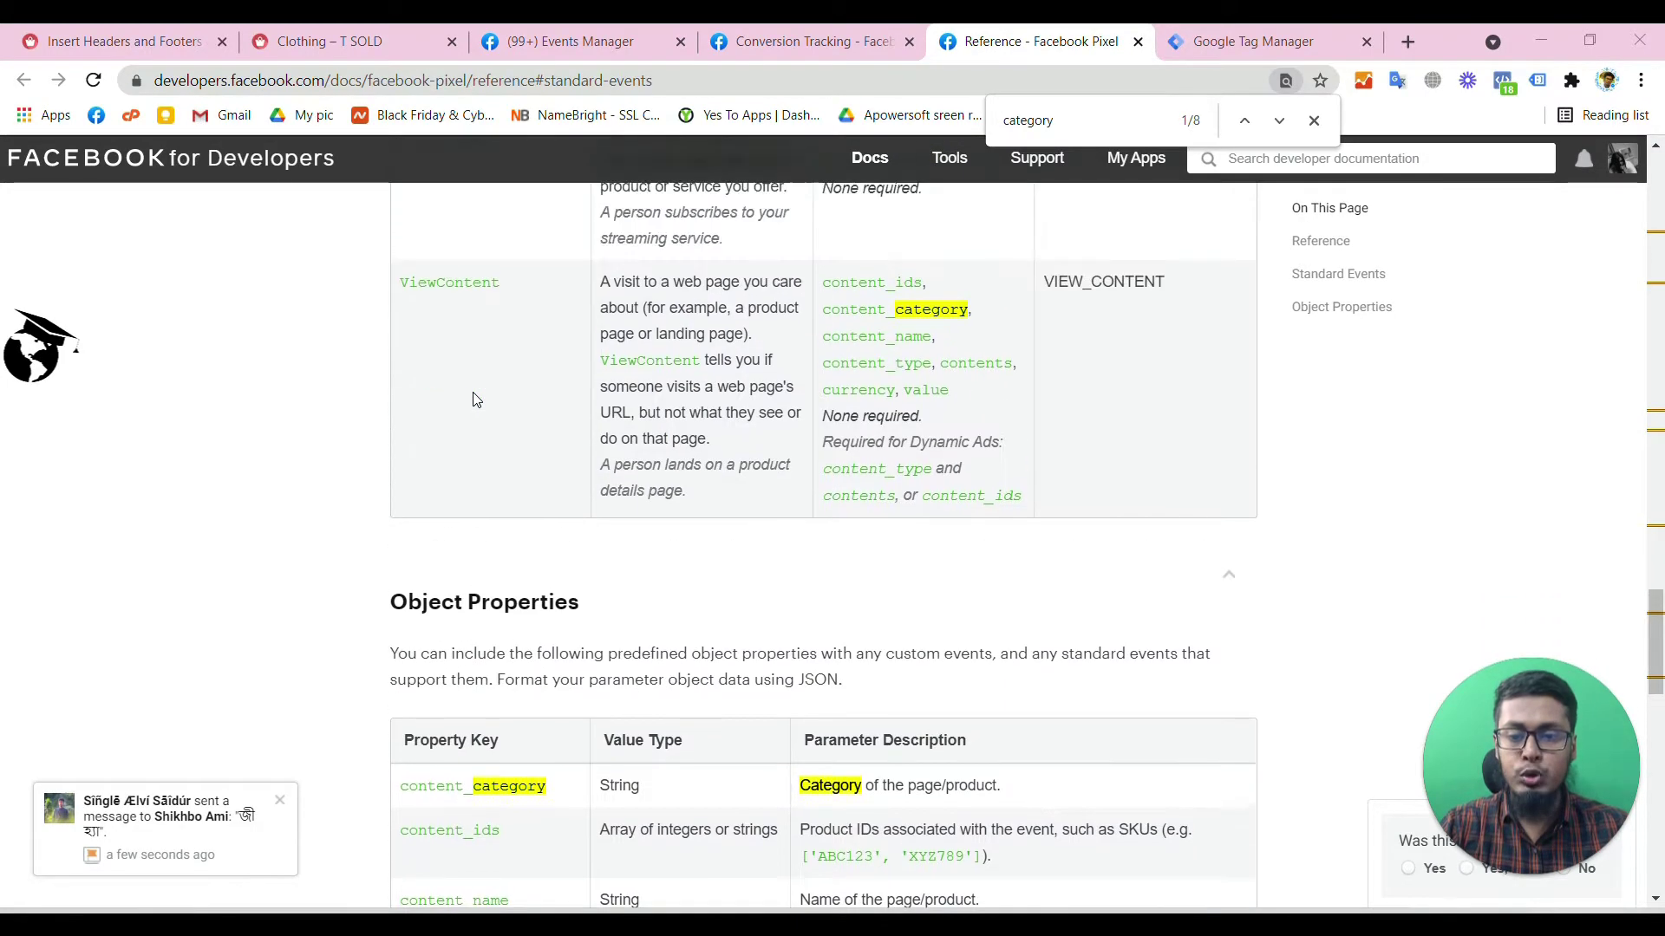
scroll(476, 398, "up", 15)
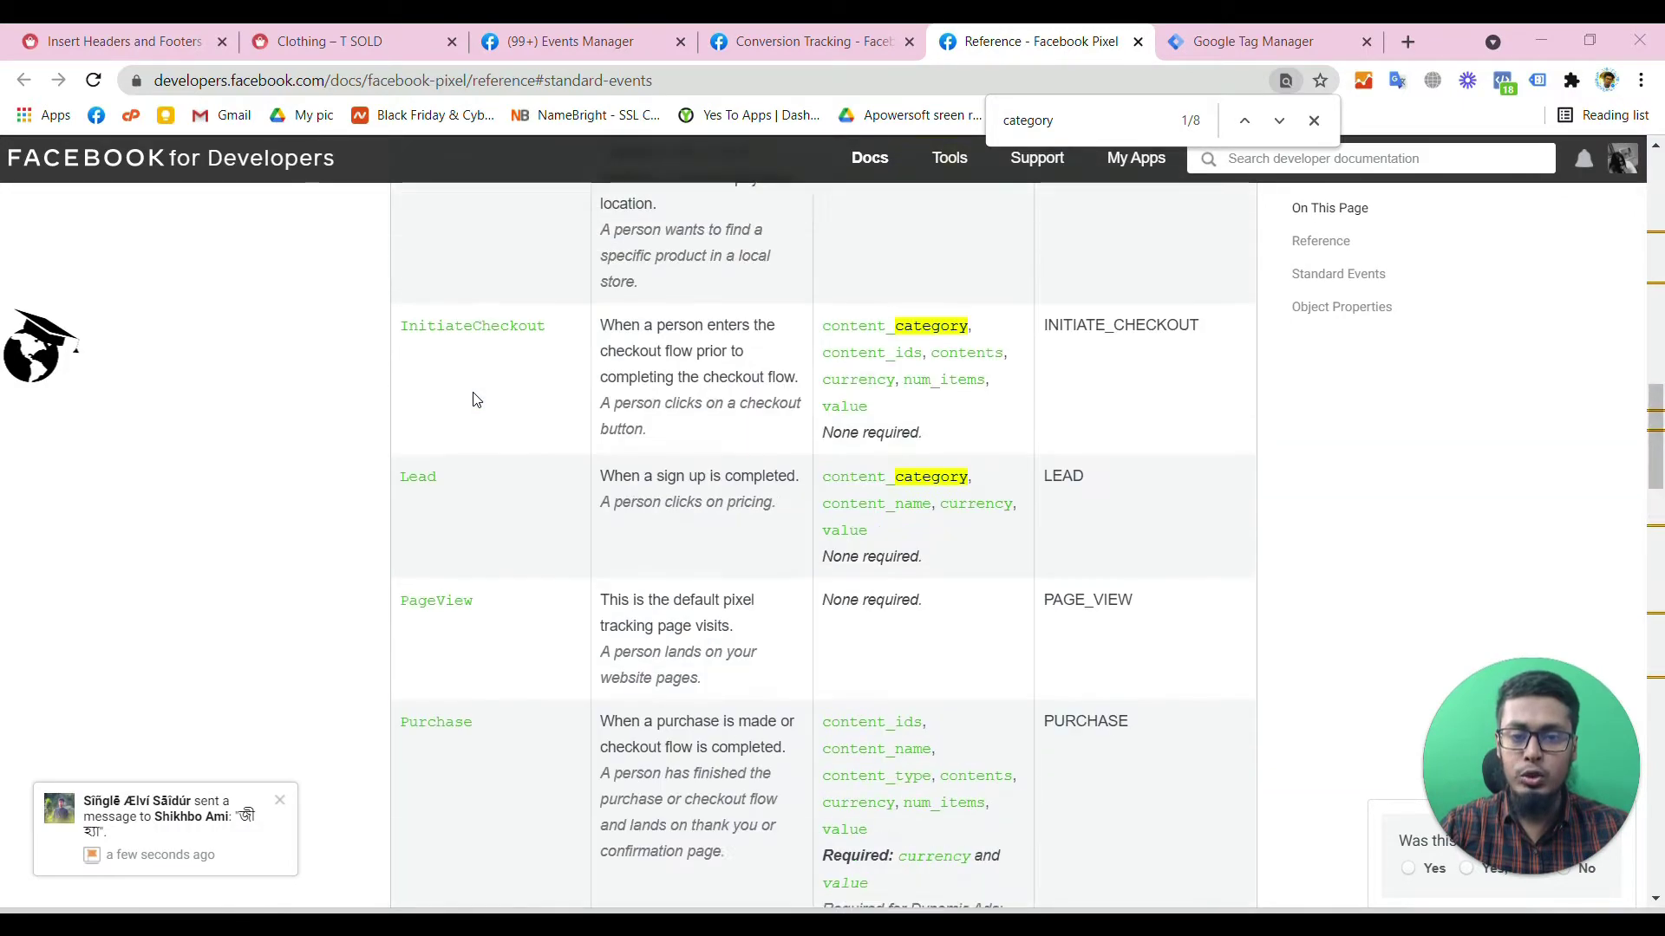
scroll(476, 399, "up", 10)
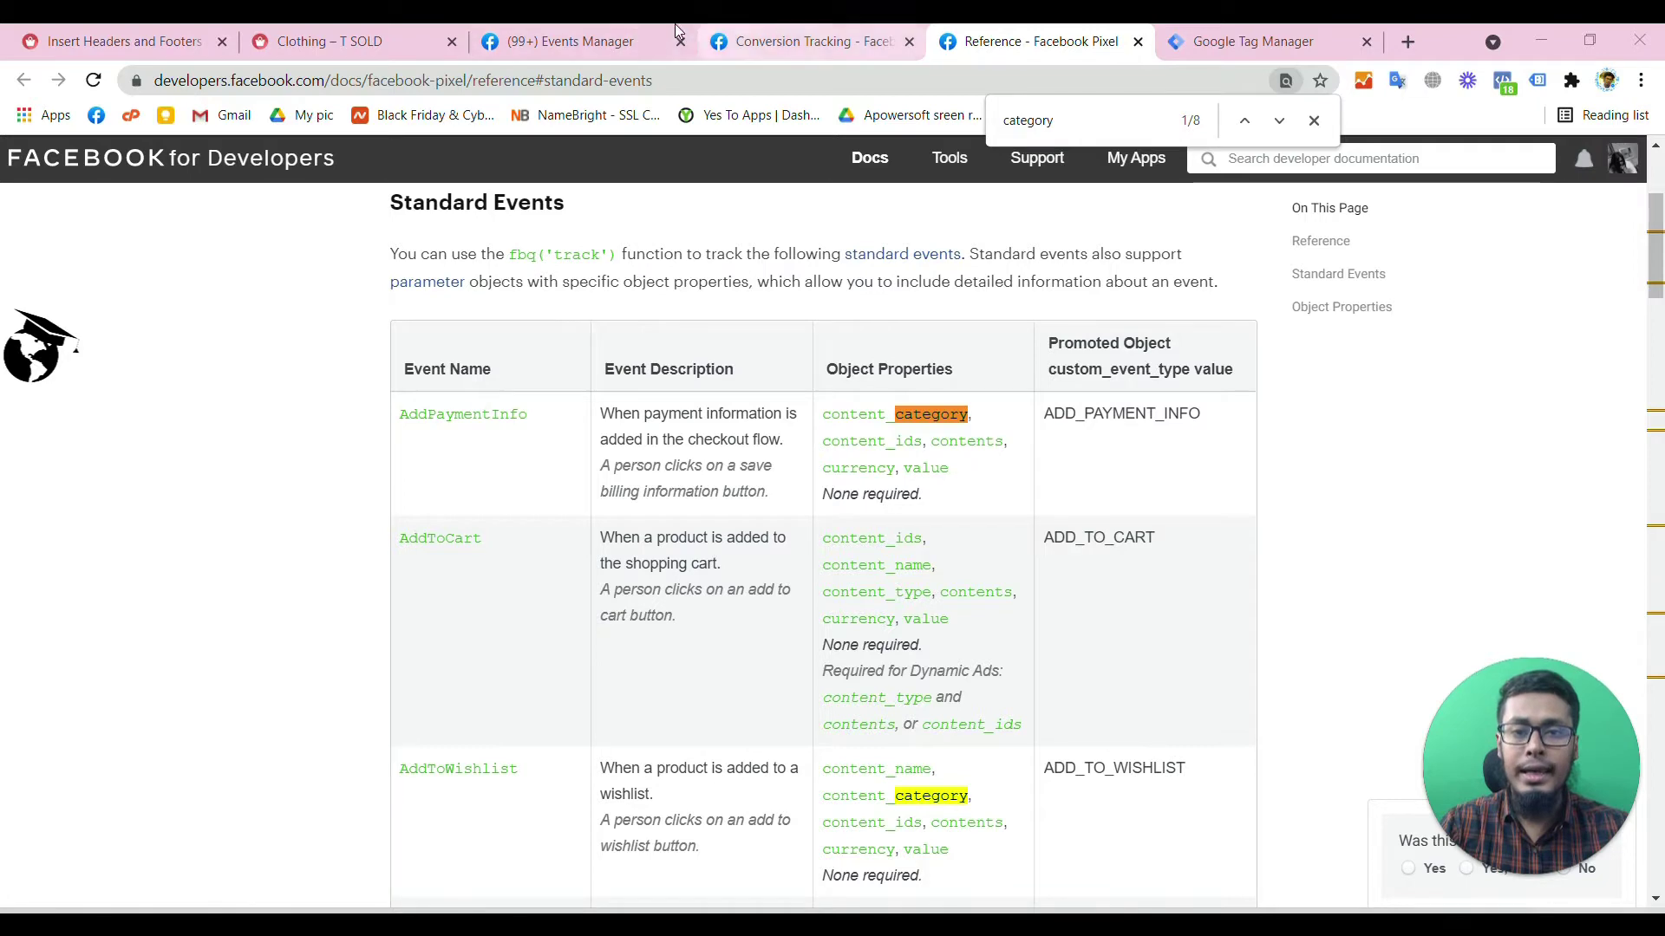
- Switch to Events Manager, close the website activity dialog, reload the pixel's overview and review its events list
left_click(773, 31)
left_click(607, 41)
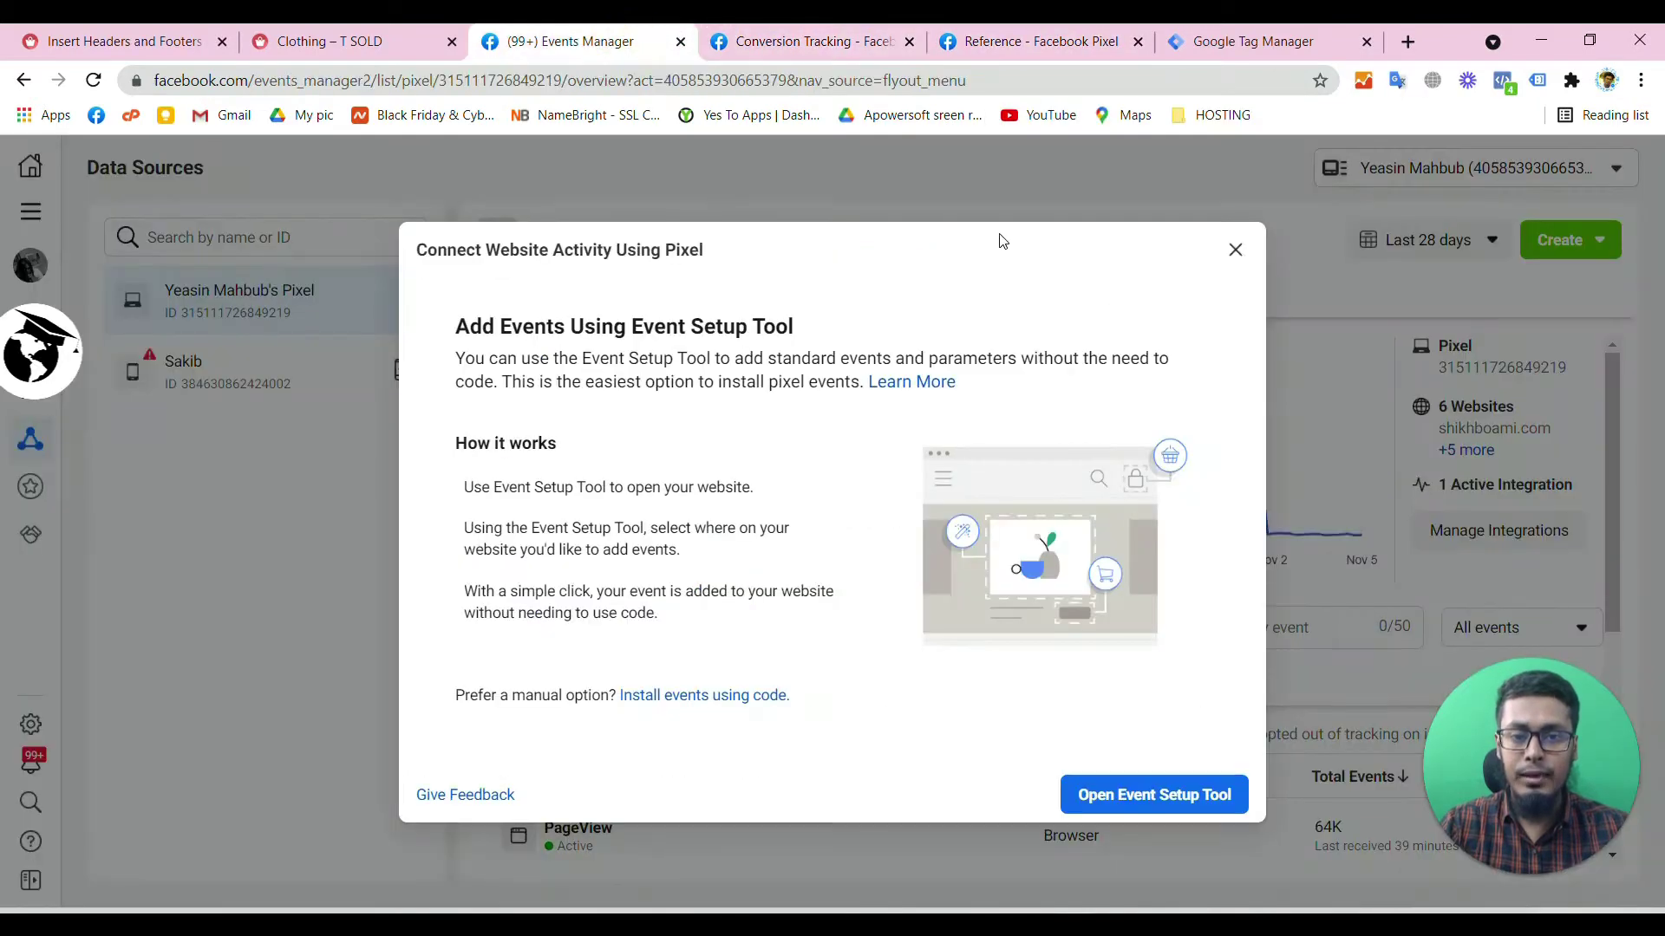
left_click(1227, 256)
scroll(687, 613, "down", 5)
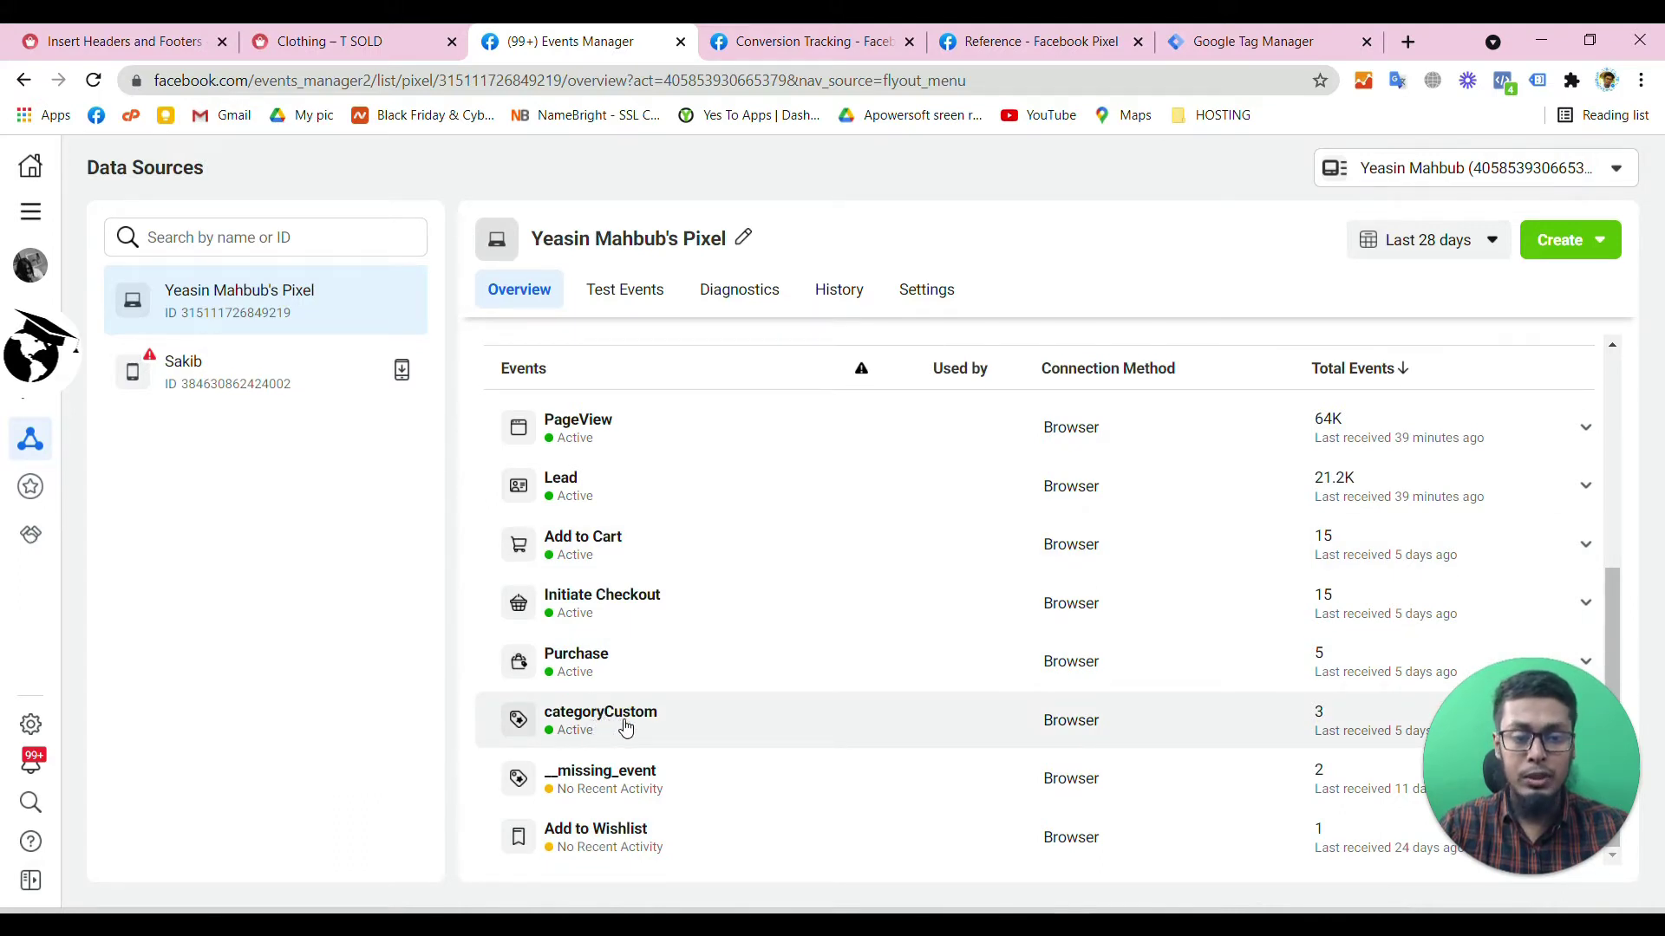
key("F5")
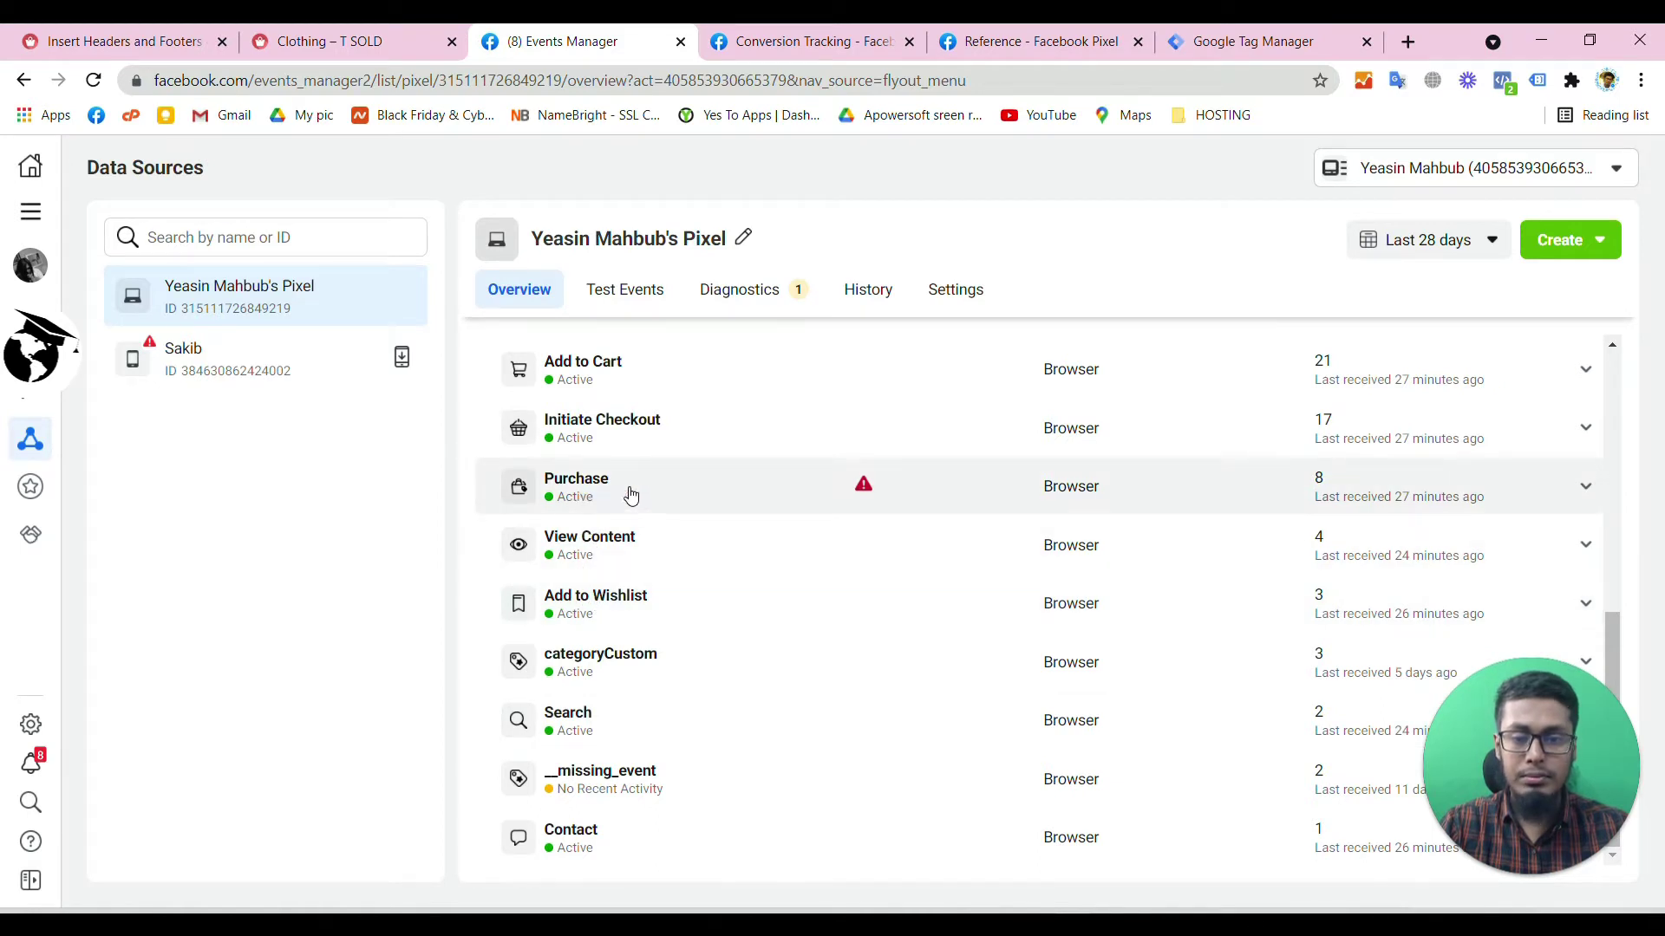
scroll(628, 487, "up", 2)
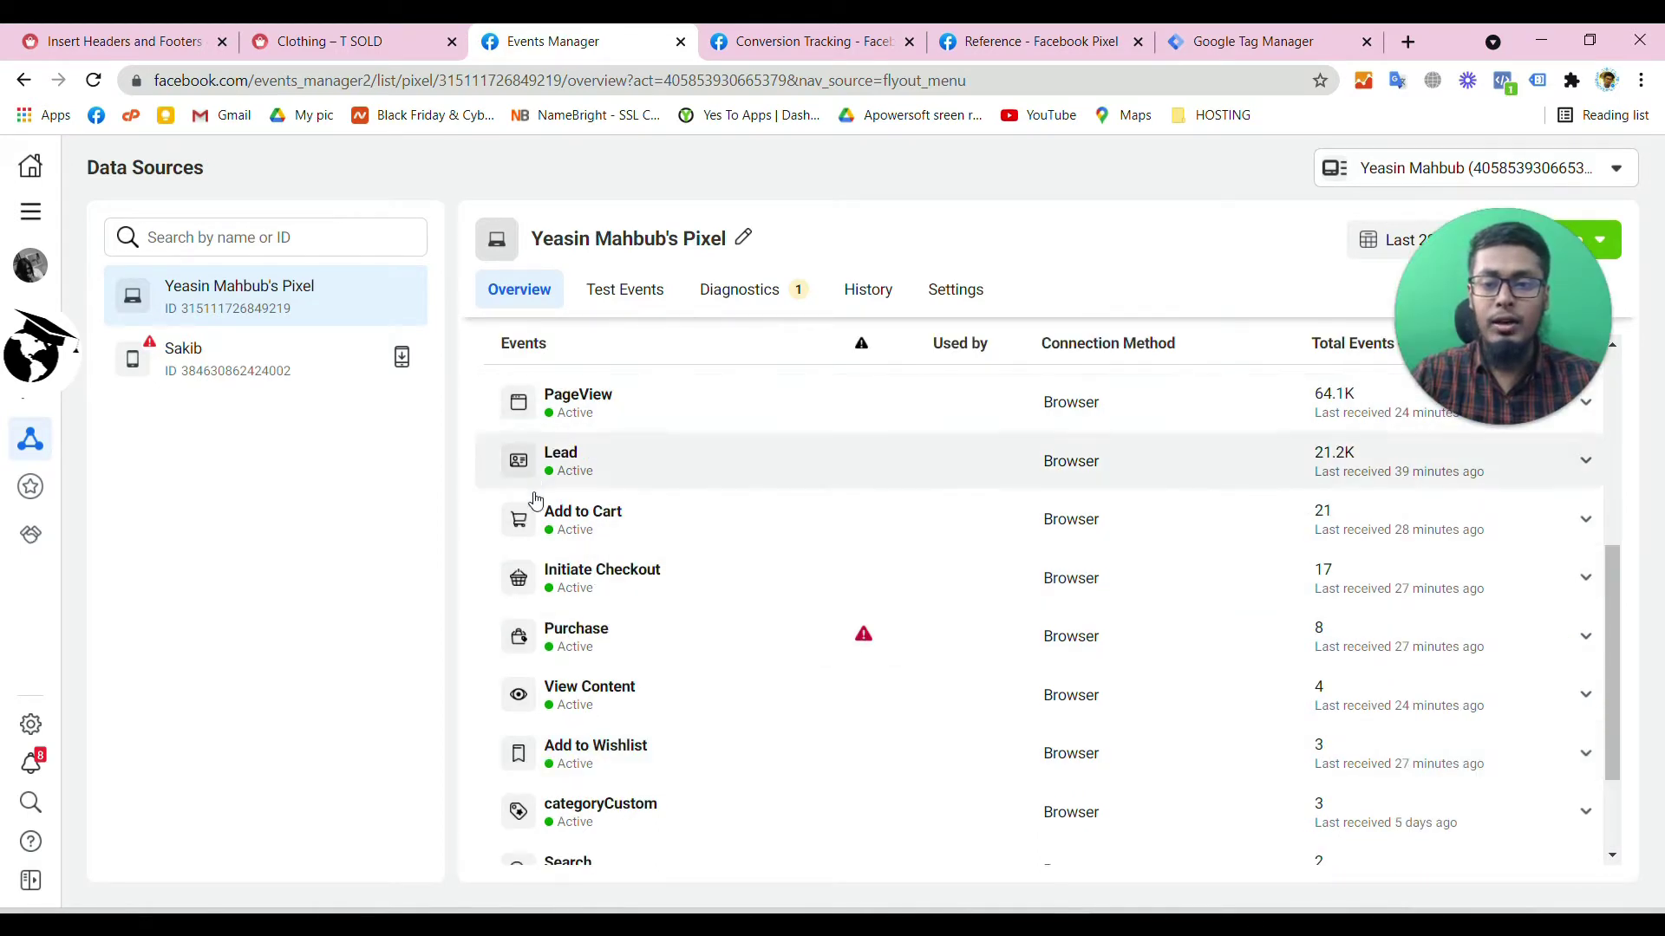
scroll(576, 706, "down", 2)
scroll(584, 738, "up", 5)
scroll(583, 738, "up", 2)
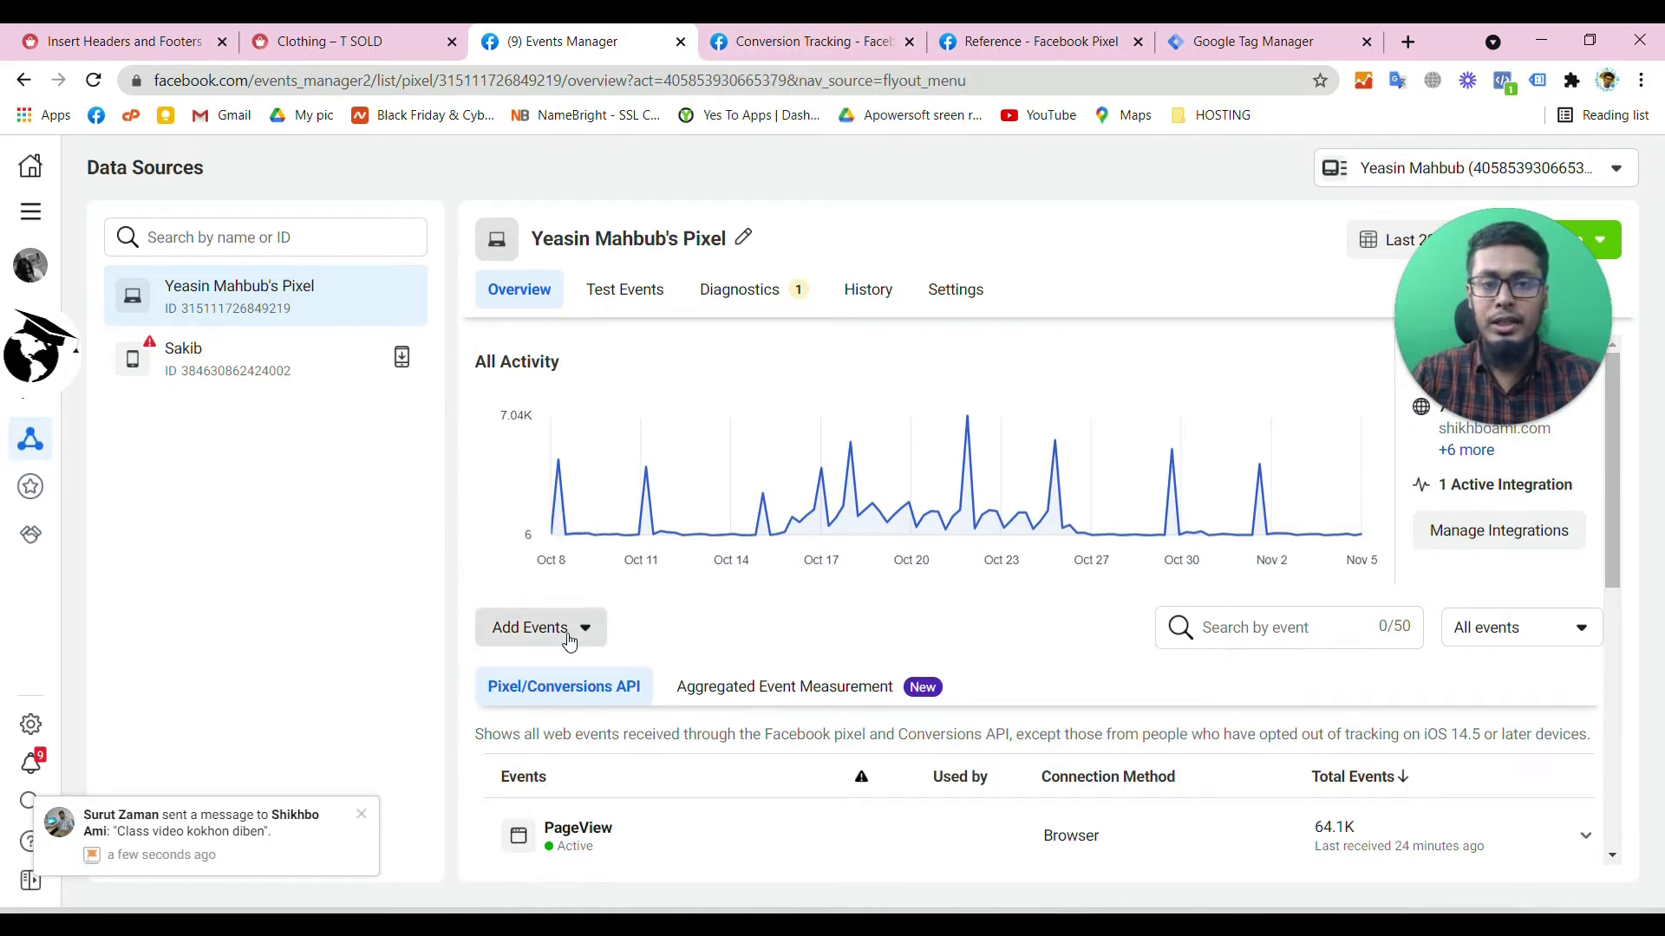
- Move the Google Tag Manager page directly after Events Manager and close all the pages that follow it
left_click_drag(1248, 40, 804, 23)
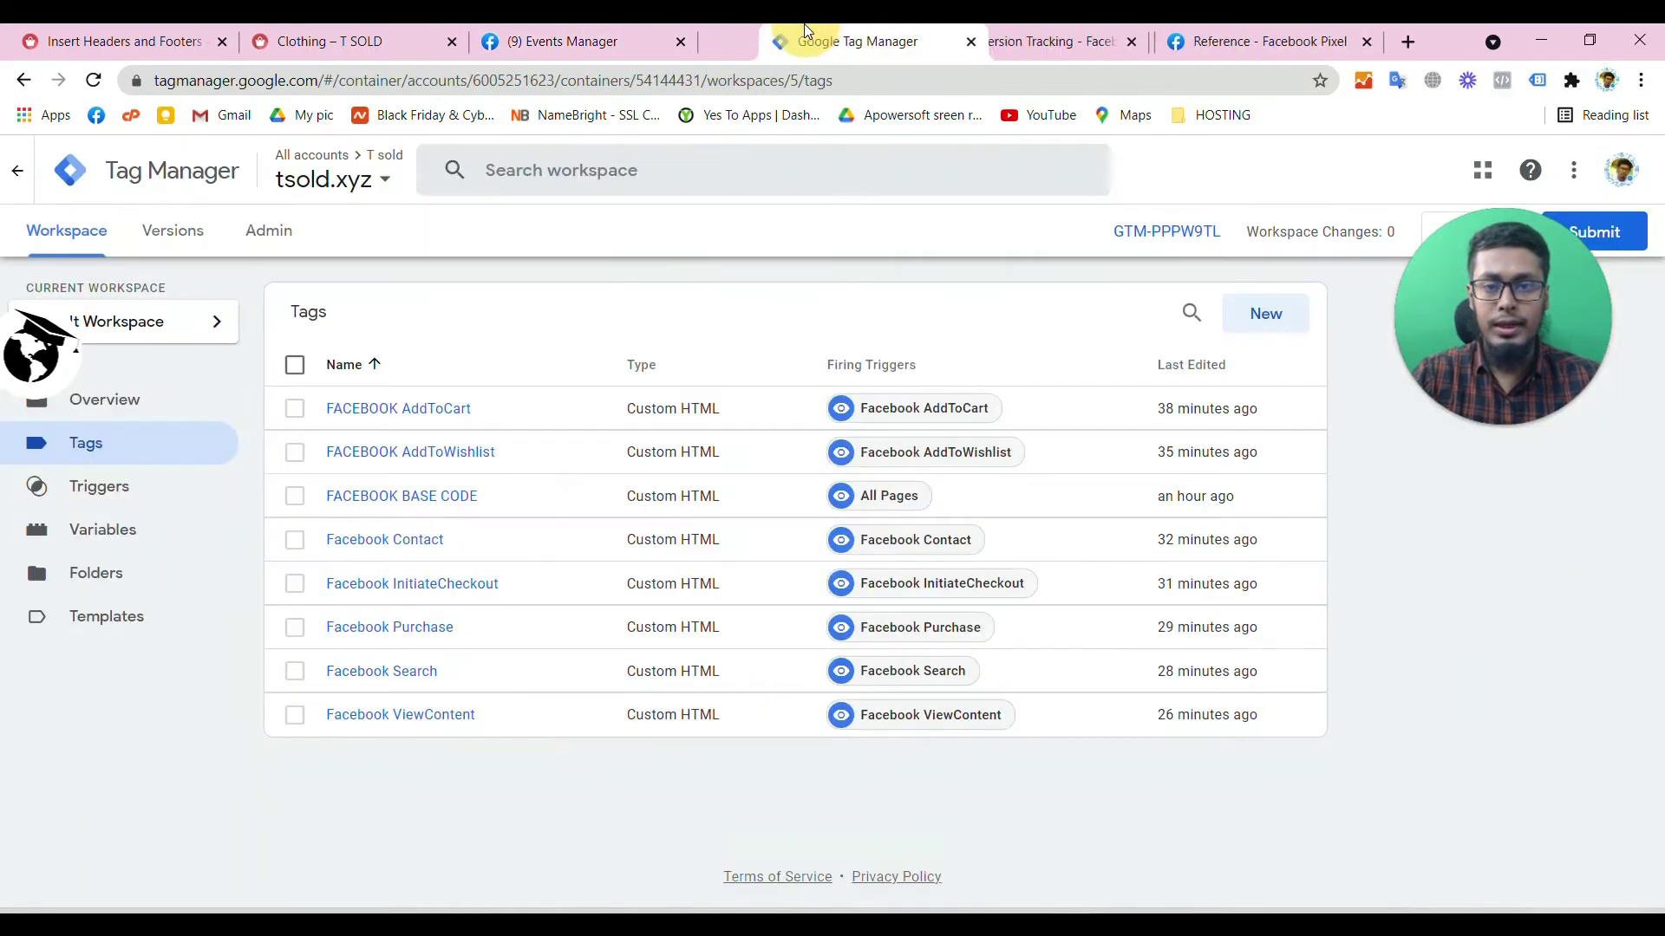
right_click(804, 26)
left_click(905, 351)
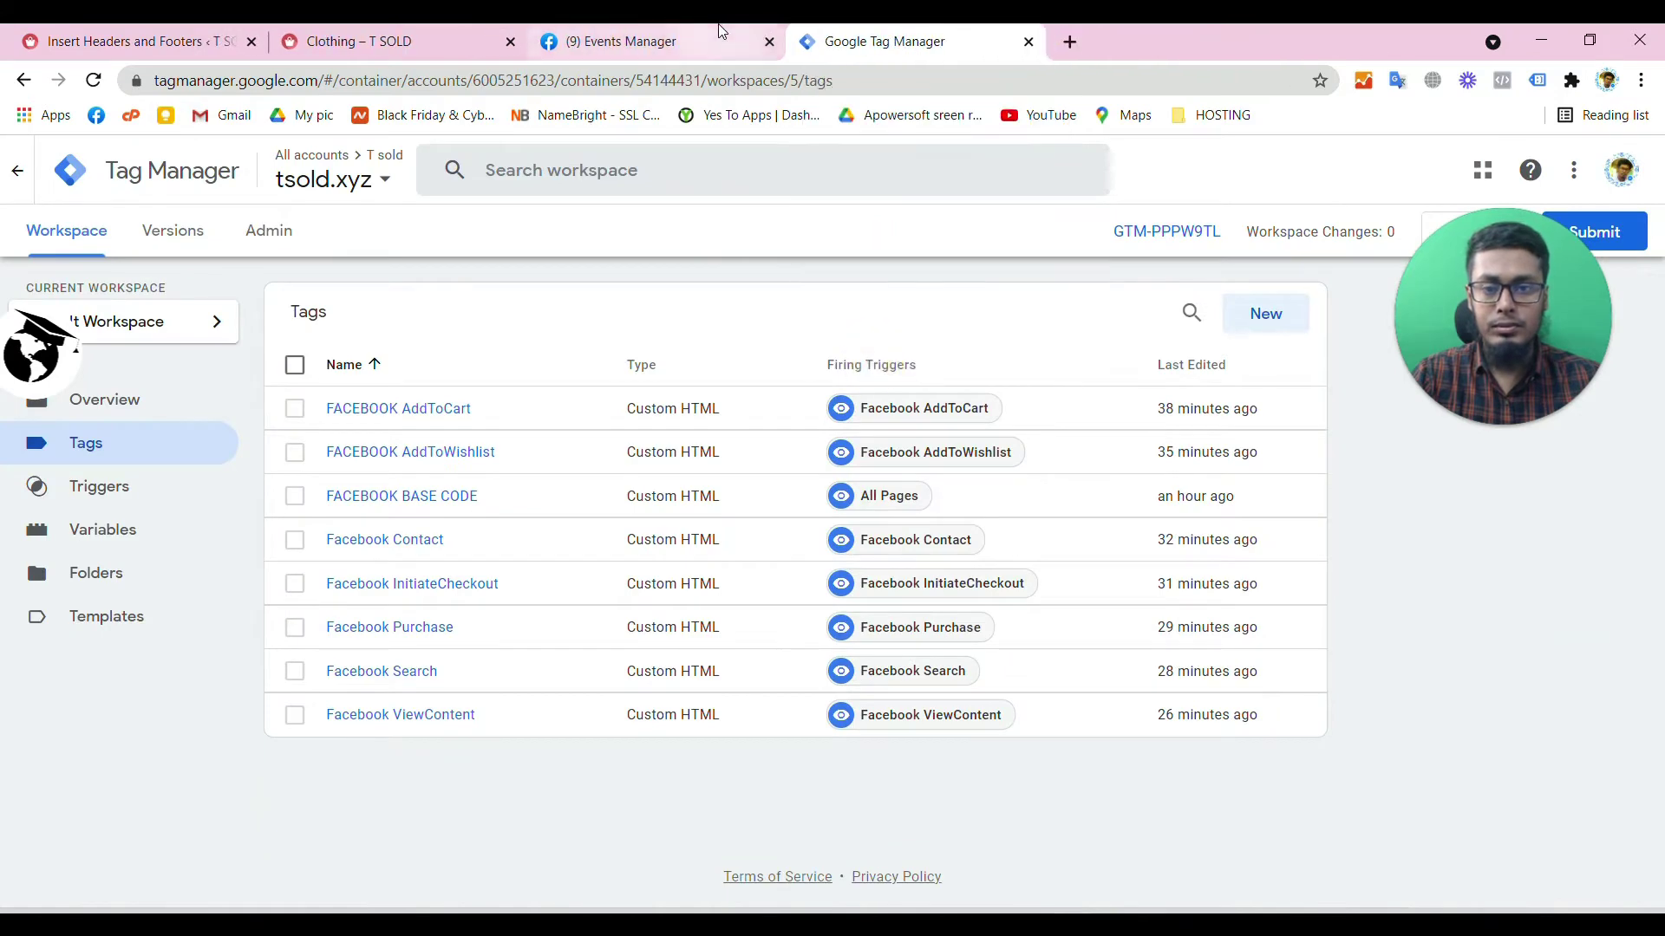
- In Events Manager, choose to add events from the pixel and open the guide for installing events using code
left_click(711, 36)
scroll(575, 616, "down", 3)
left_click(575, 414)
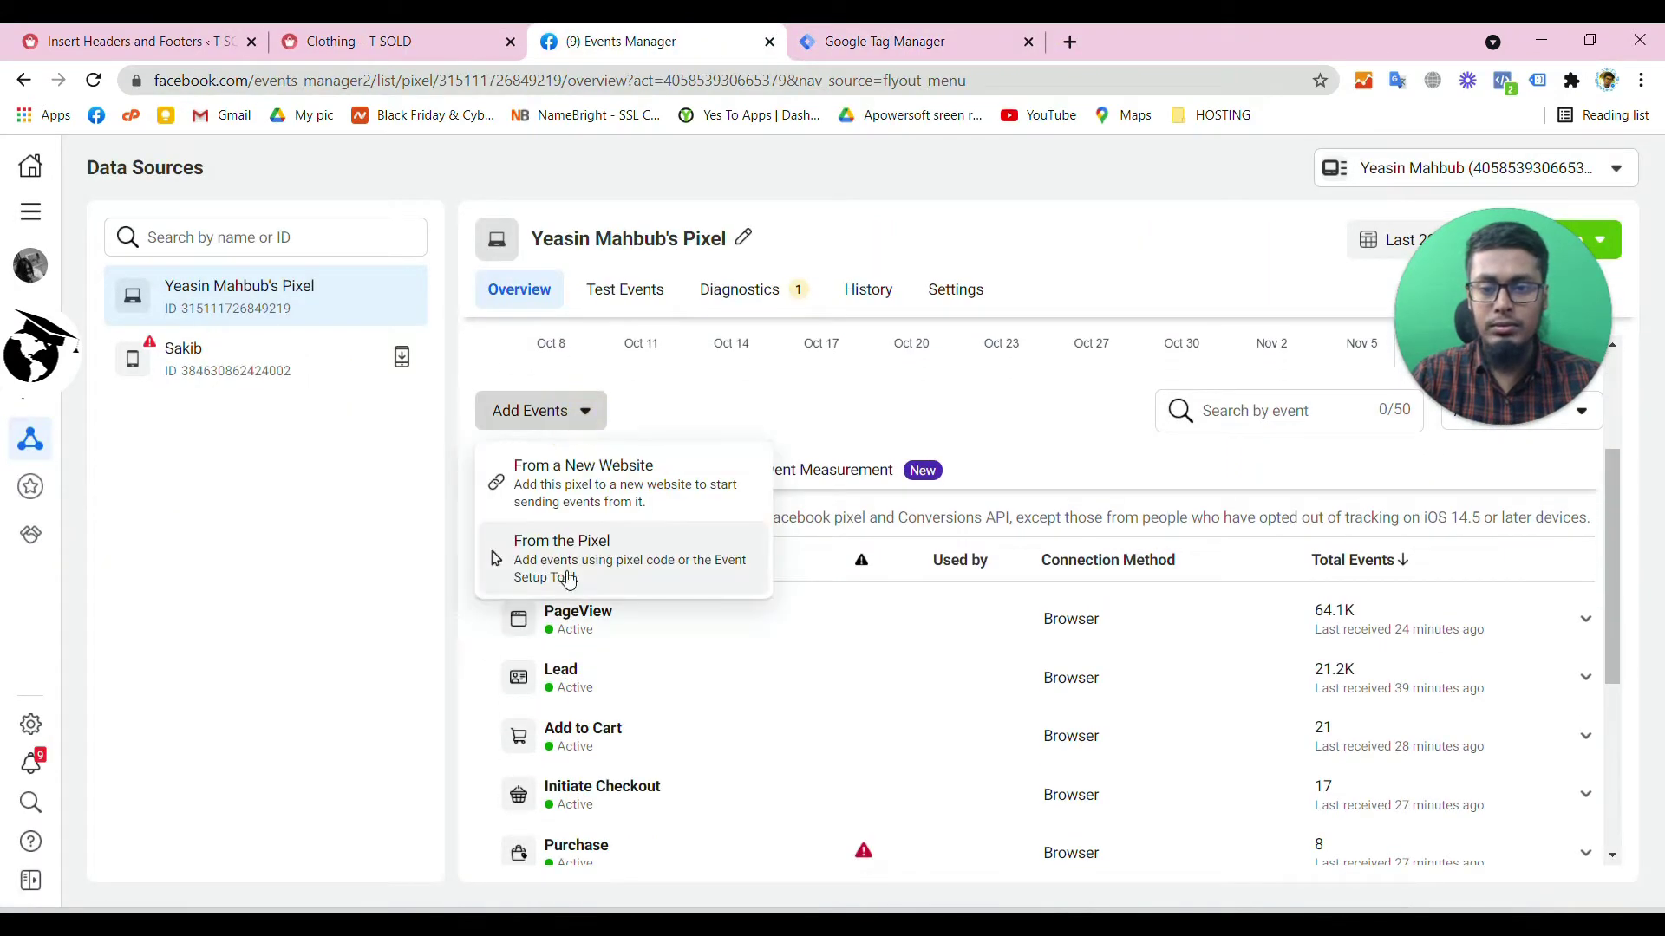
left_click(580, 563)
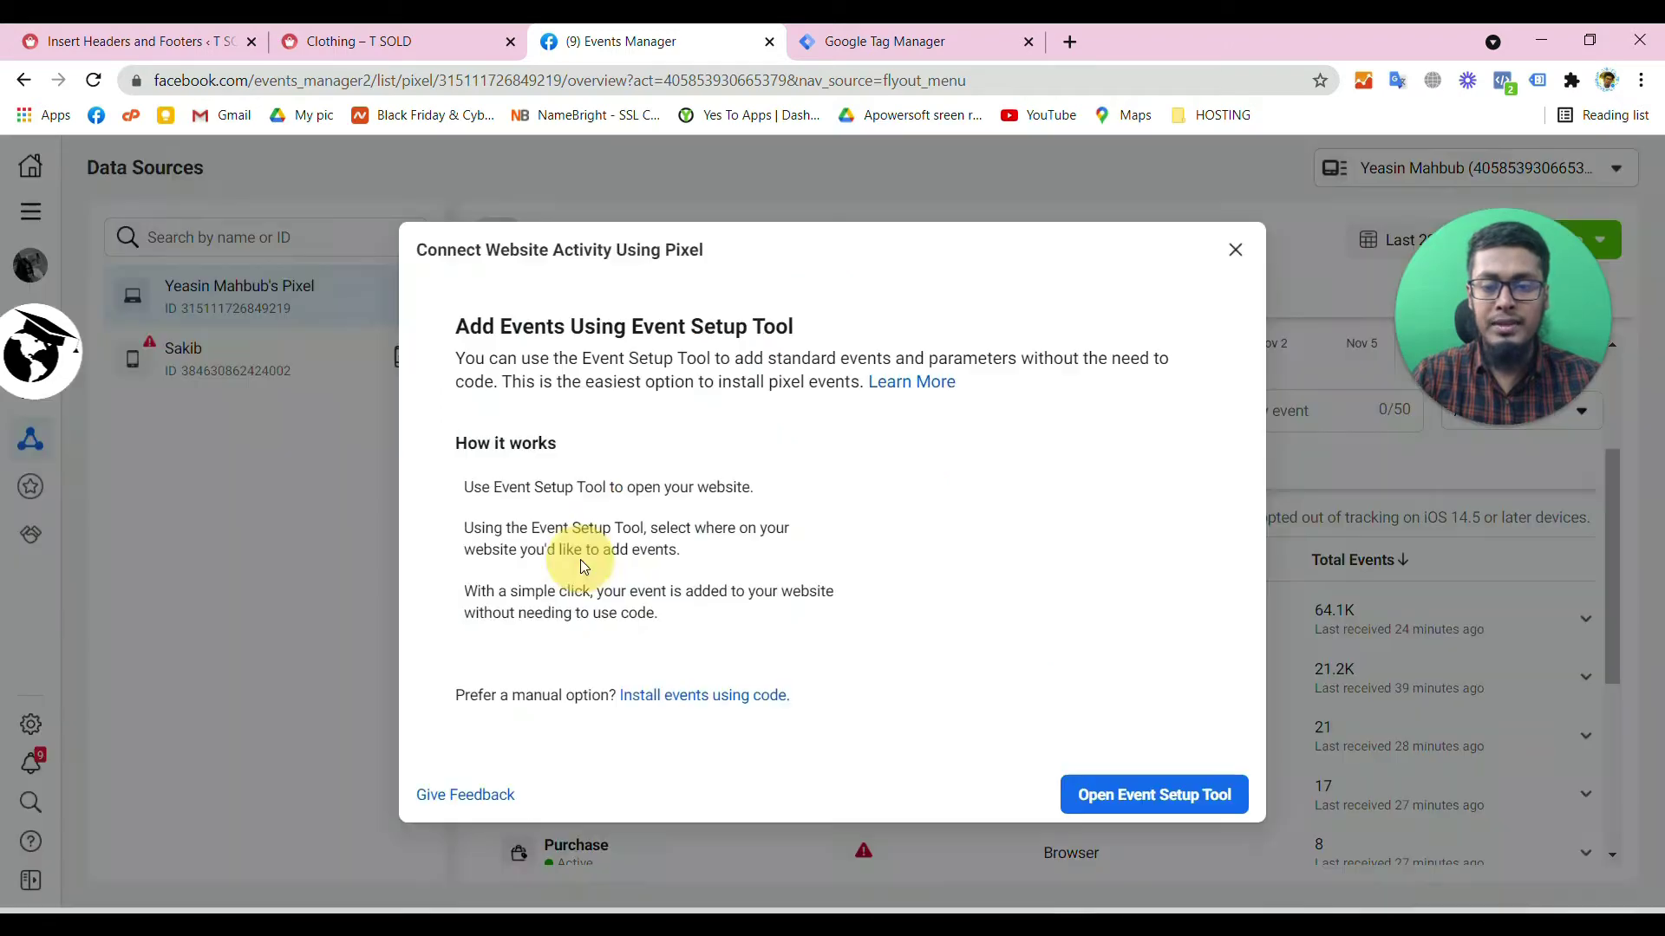
left_click(708, 703)
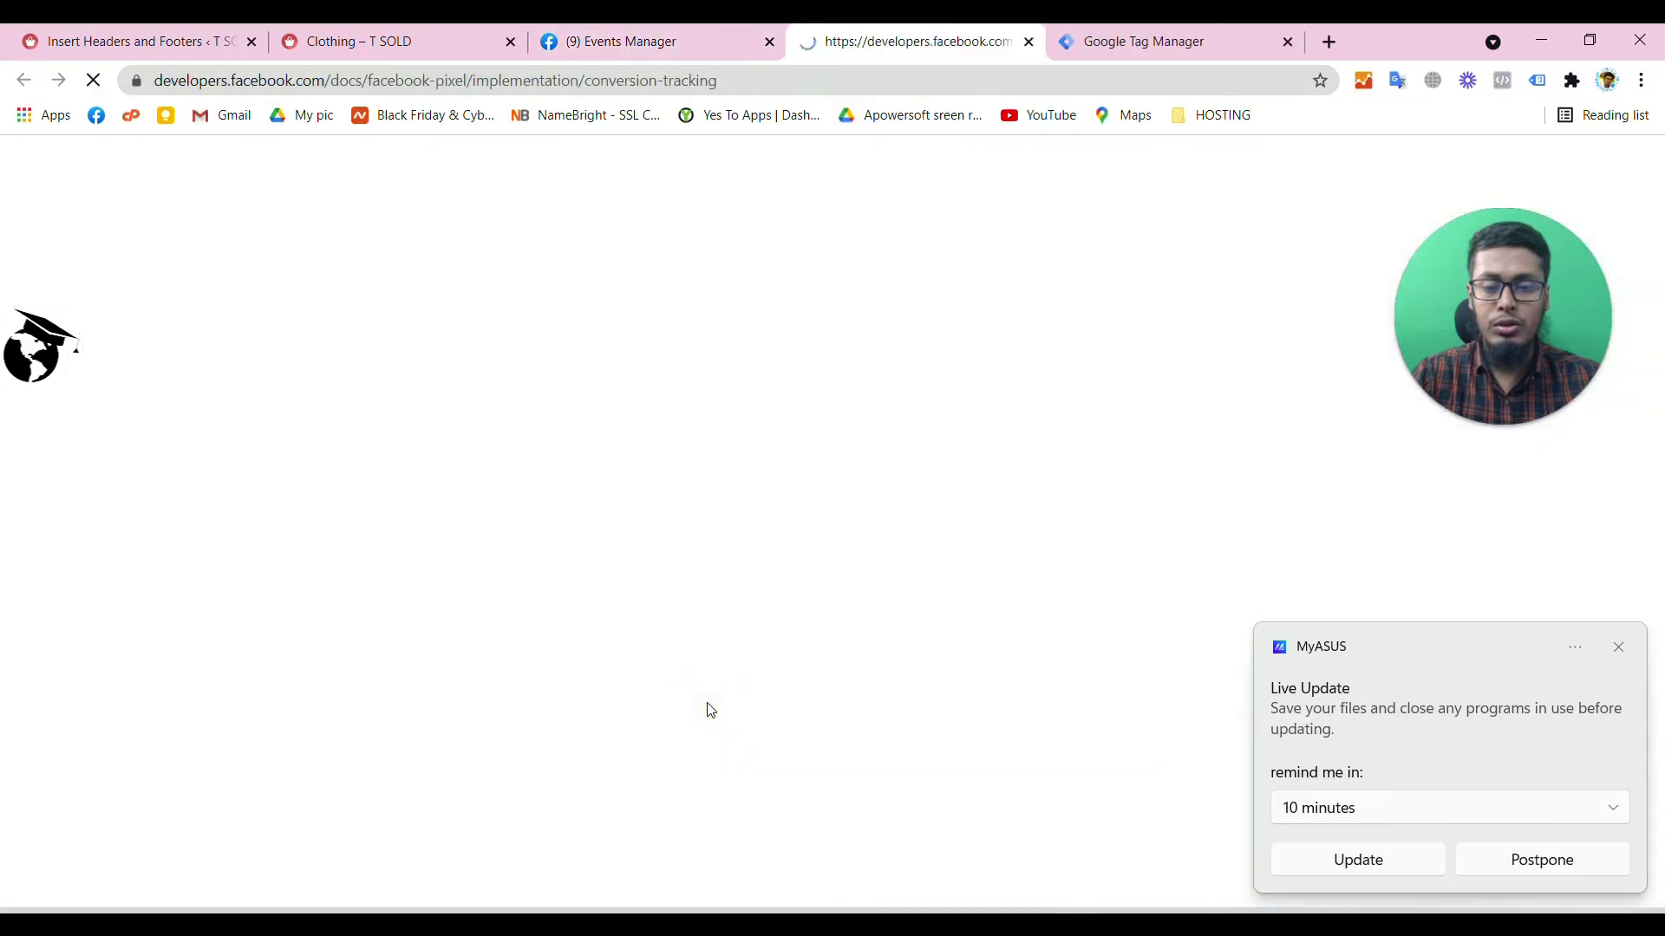
- Go to the guide's custom events section, read the trackCustom instructions and dismiss the MyASUS update notification
scroll(680, 573, "down", 3)
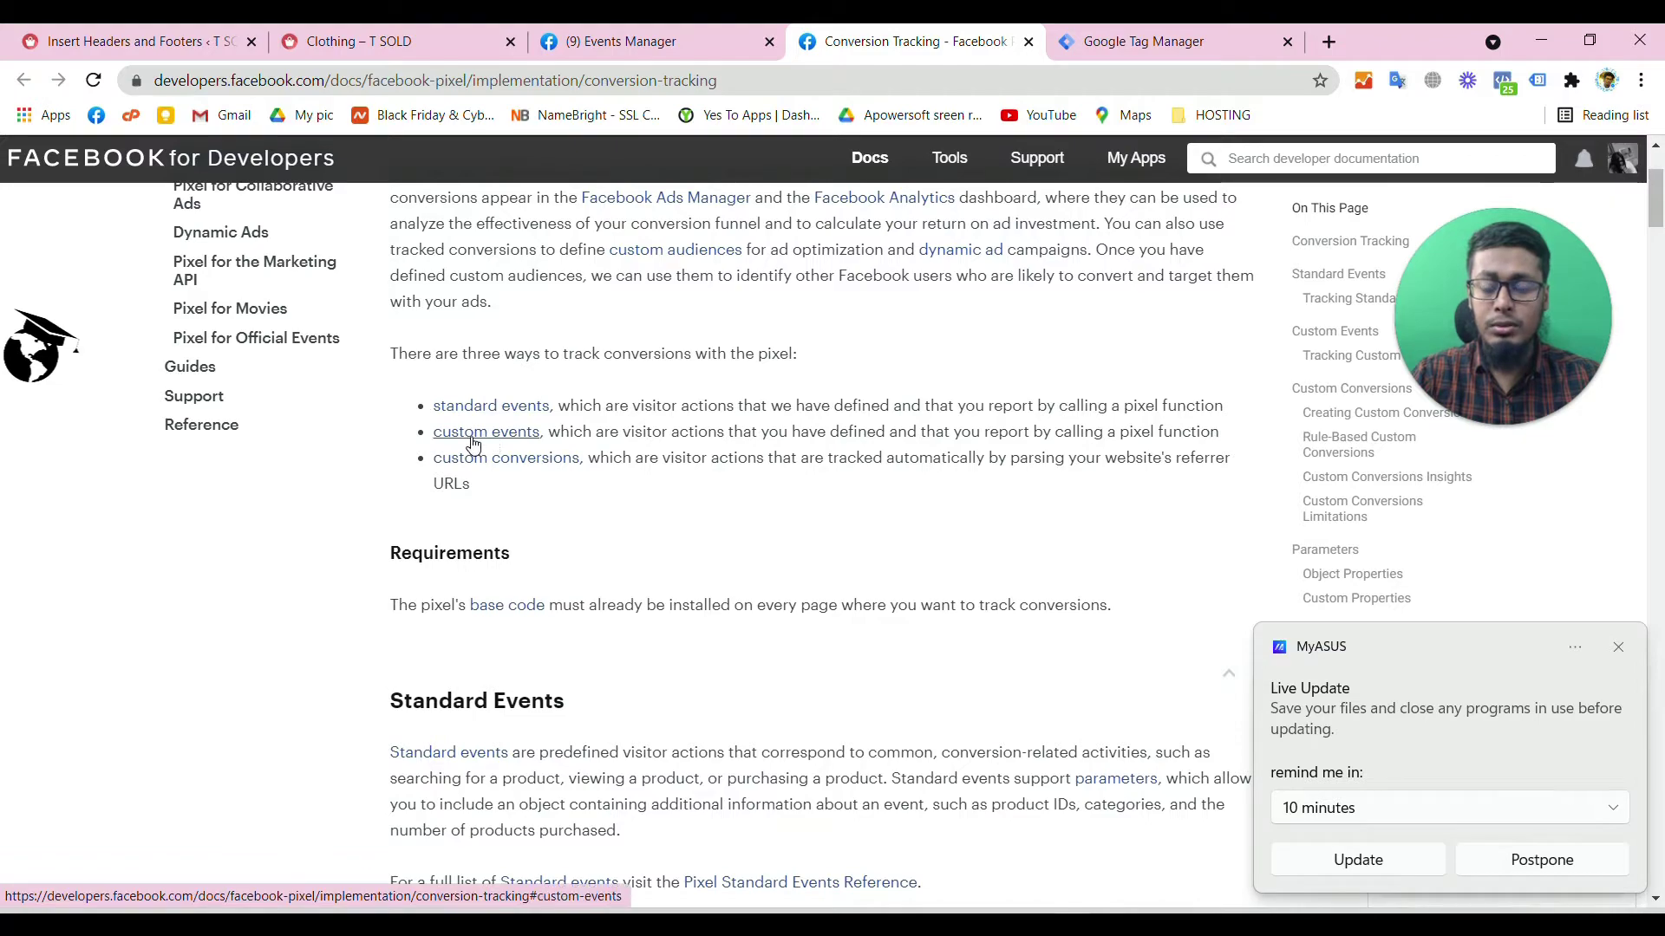
left_click(473, 444)
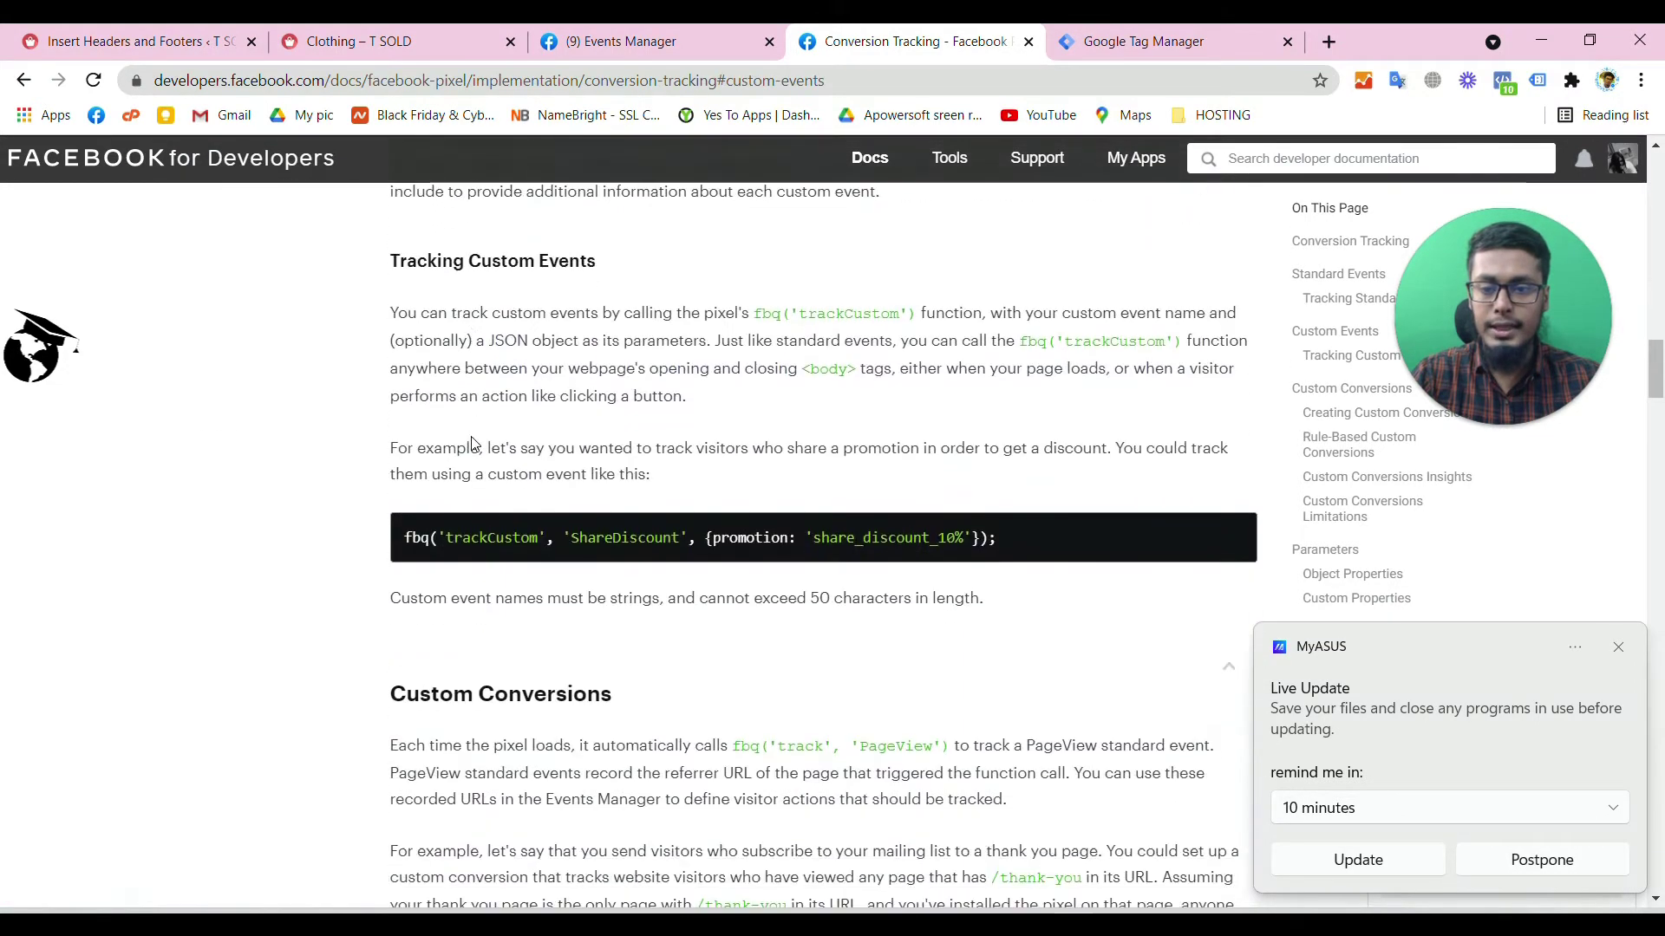
left_click_drag(395, 312, 607, 448)
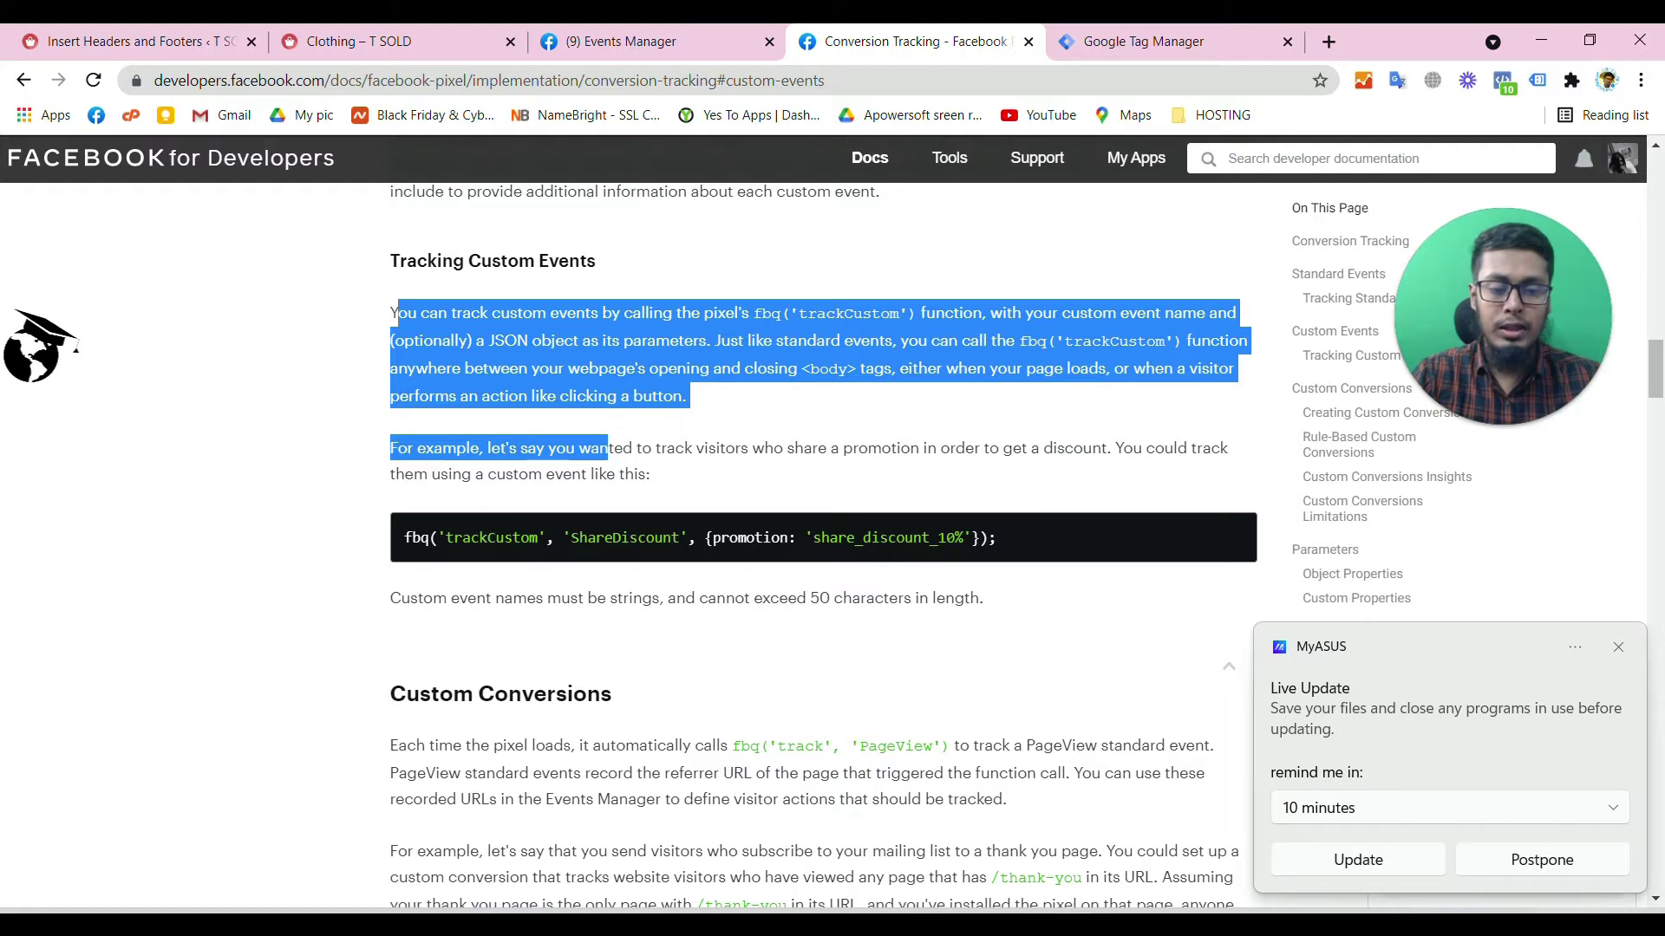
left_click(1617, 648)
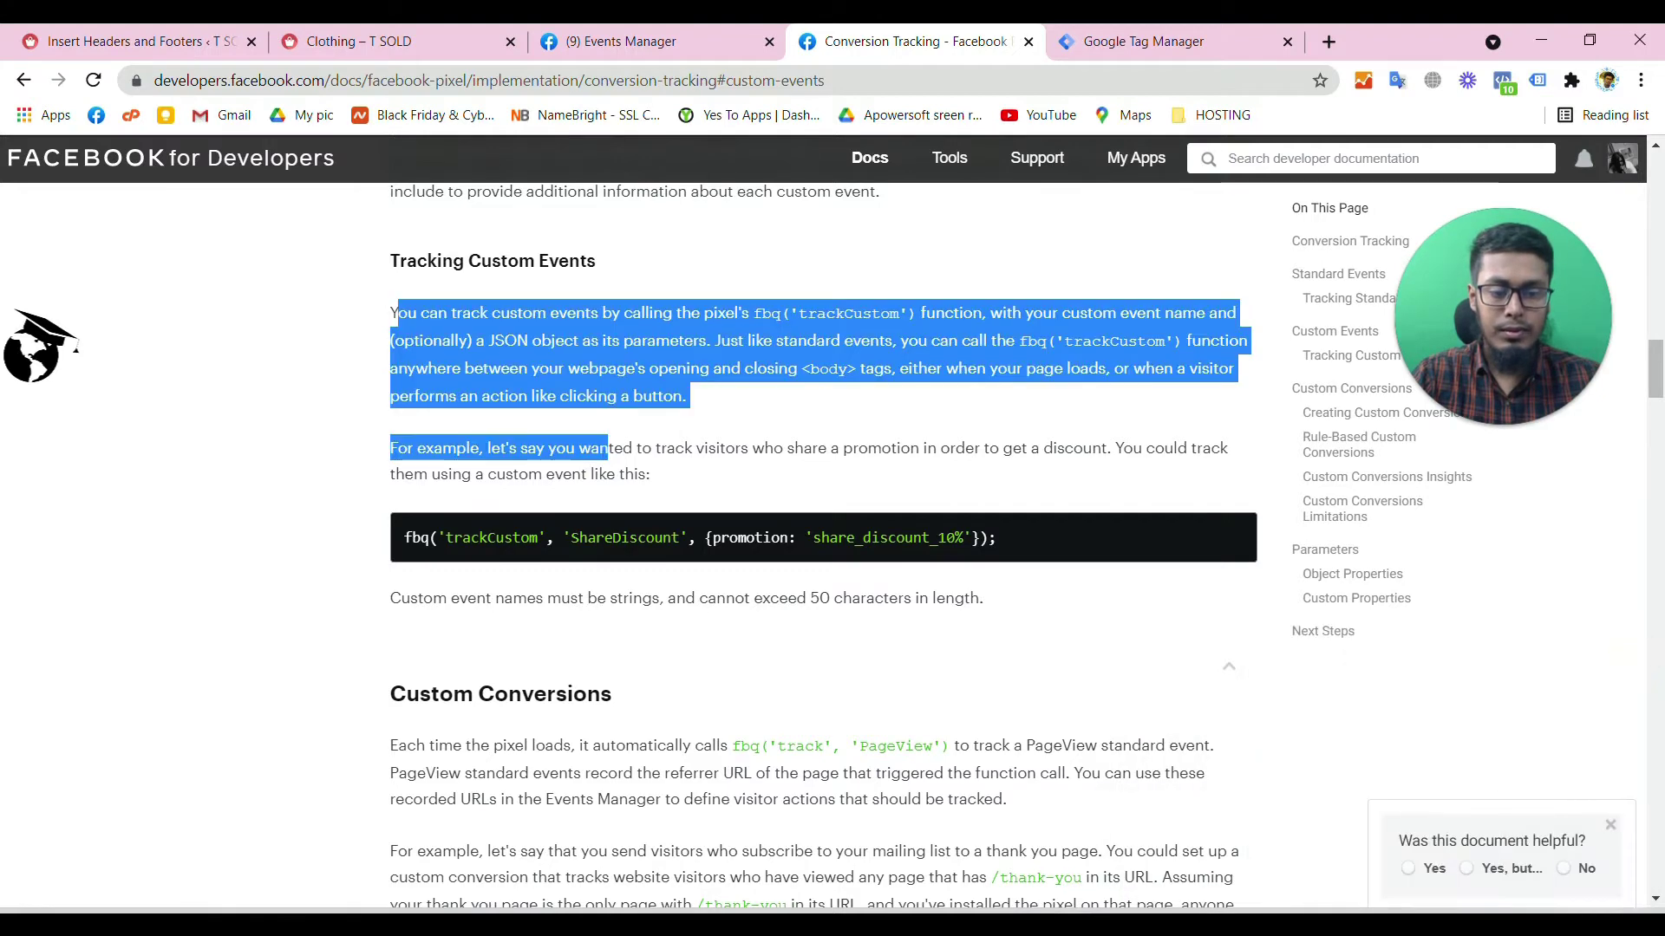
- Switch to the Notepad file of tracking scripts and copy the whole ViewContent script block
key("alt+Tab")
left_click(717, 729)
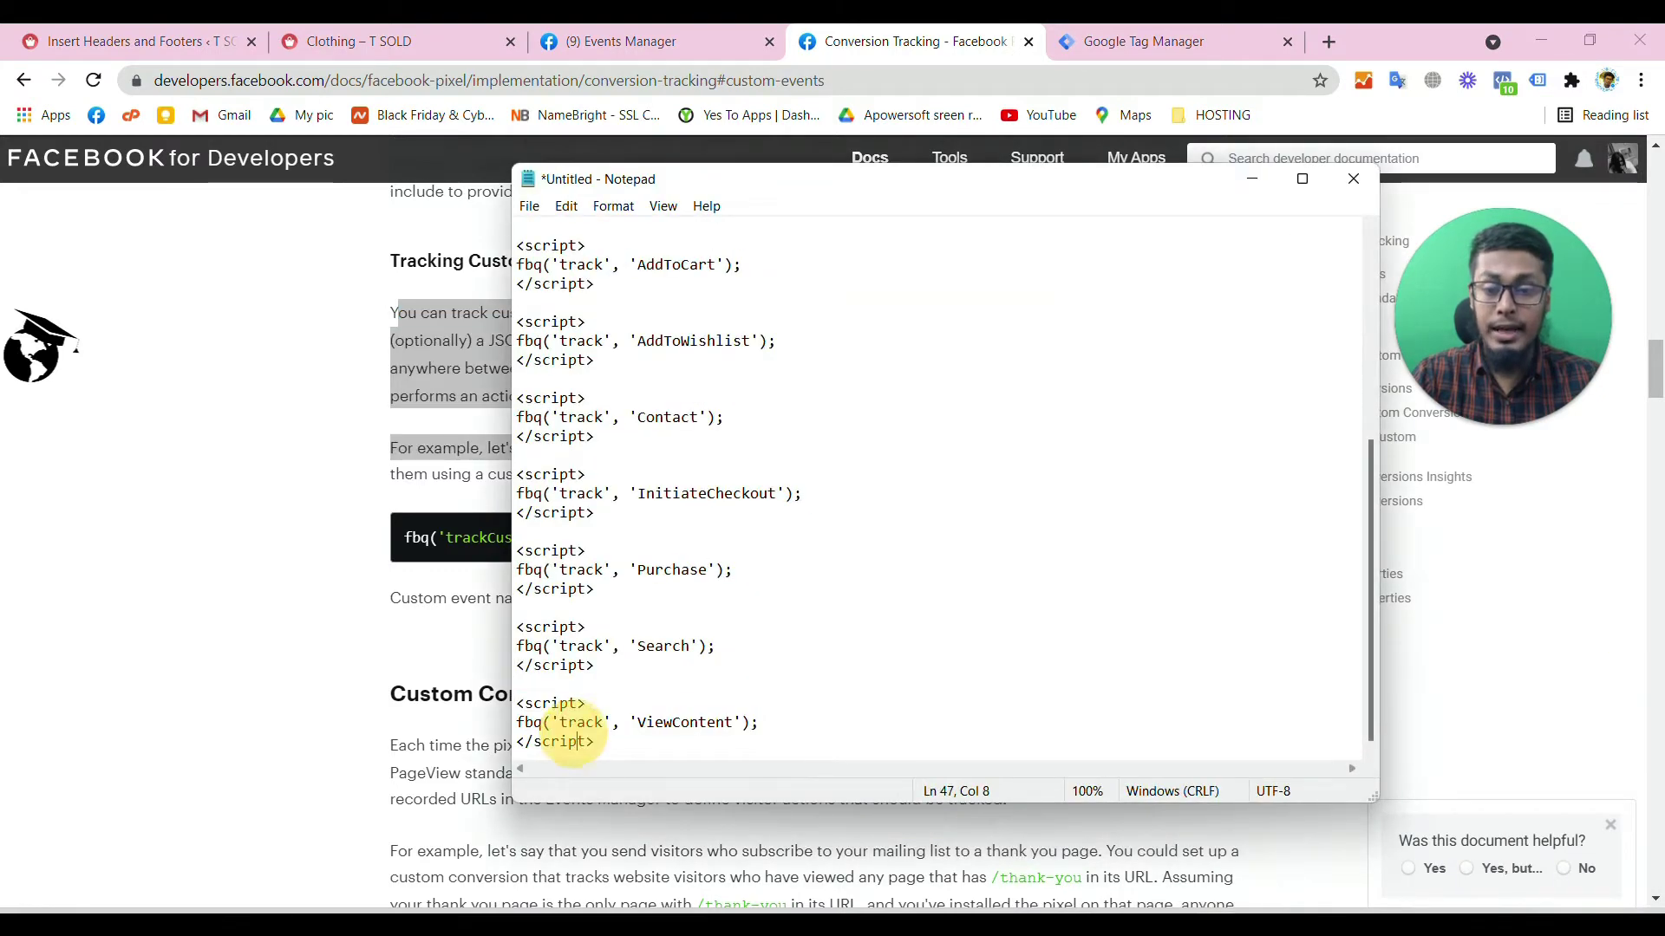
scroll(937, 485, "up", 1)
scroll(937, 486, "down", 1)
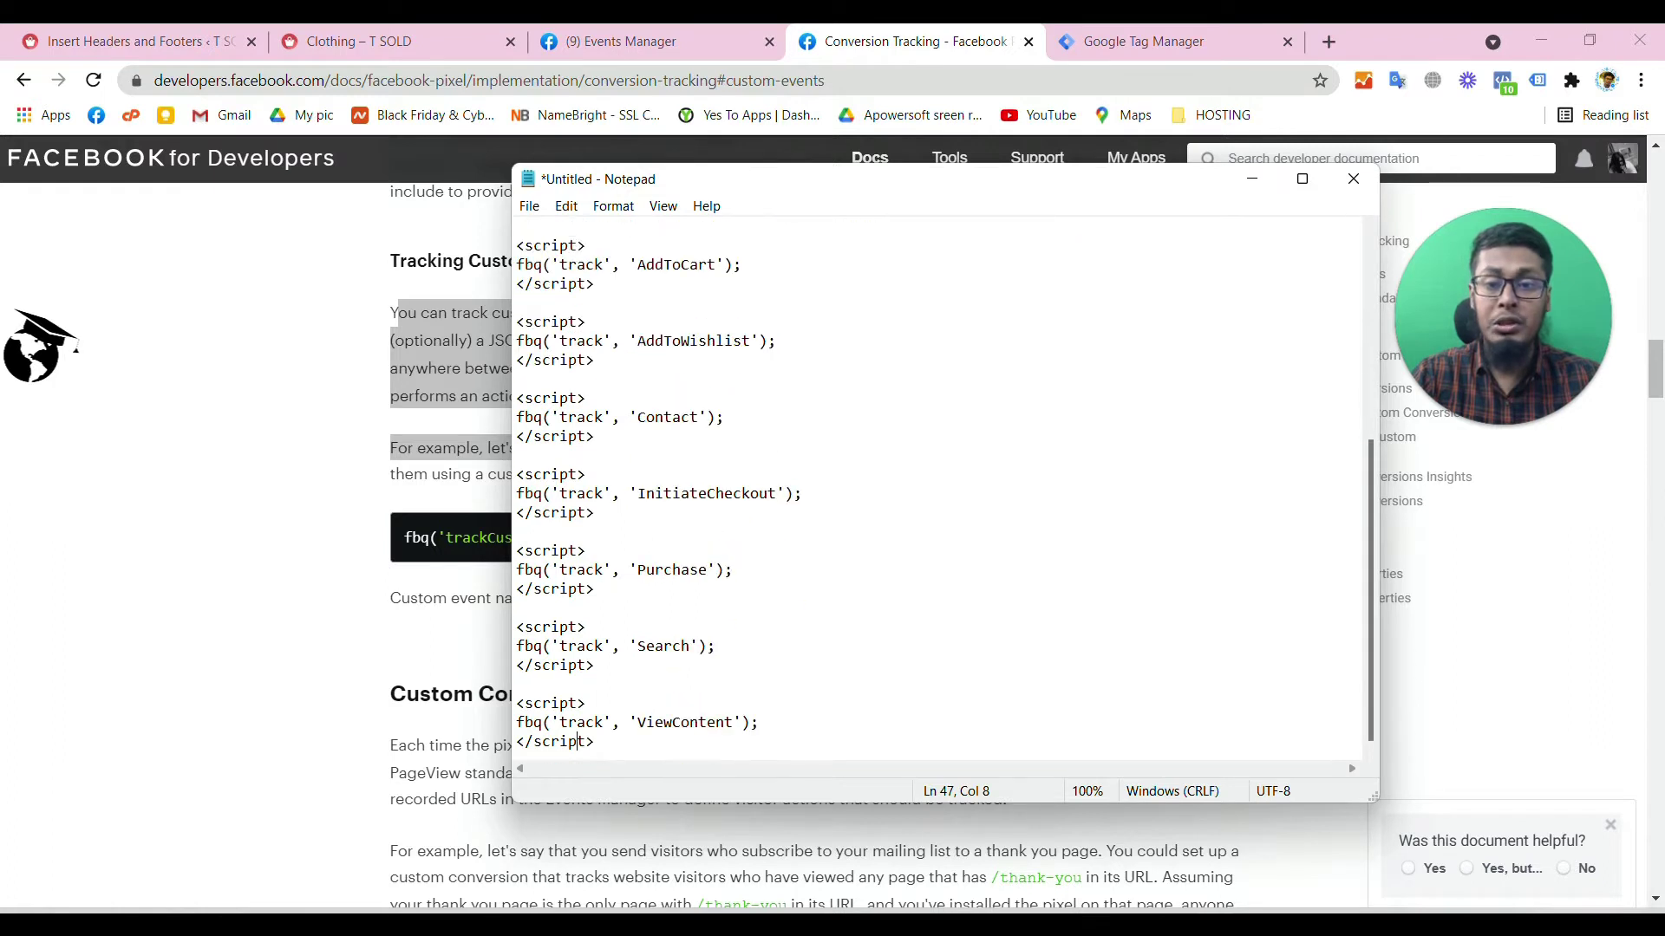
left_click_drag(595, 742, 517, 704)
key("ctrl+c")
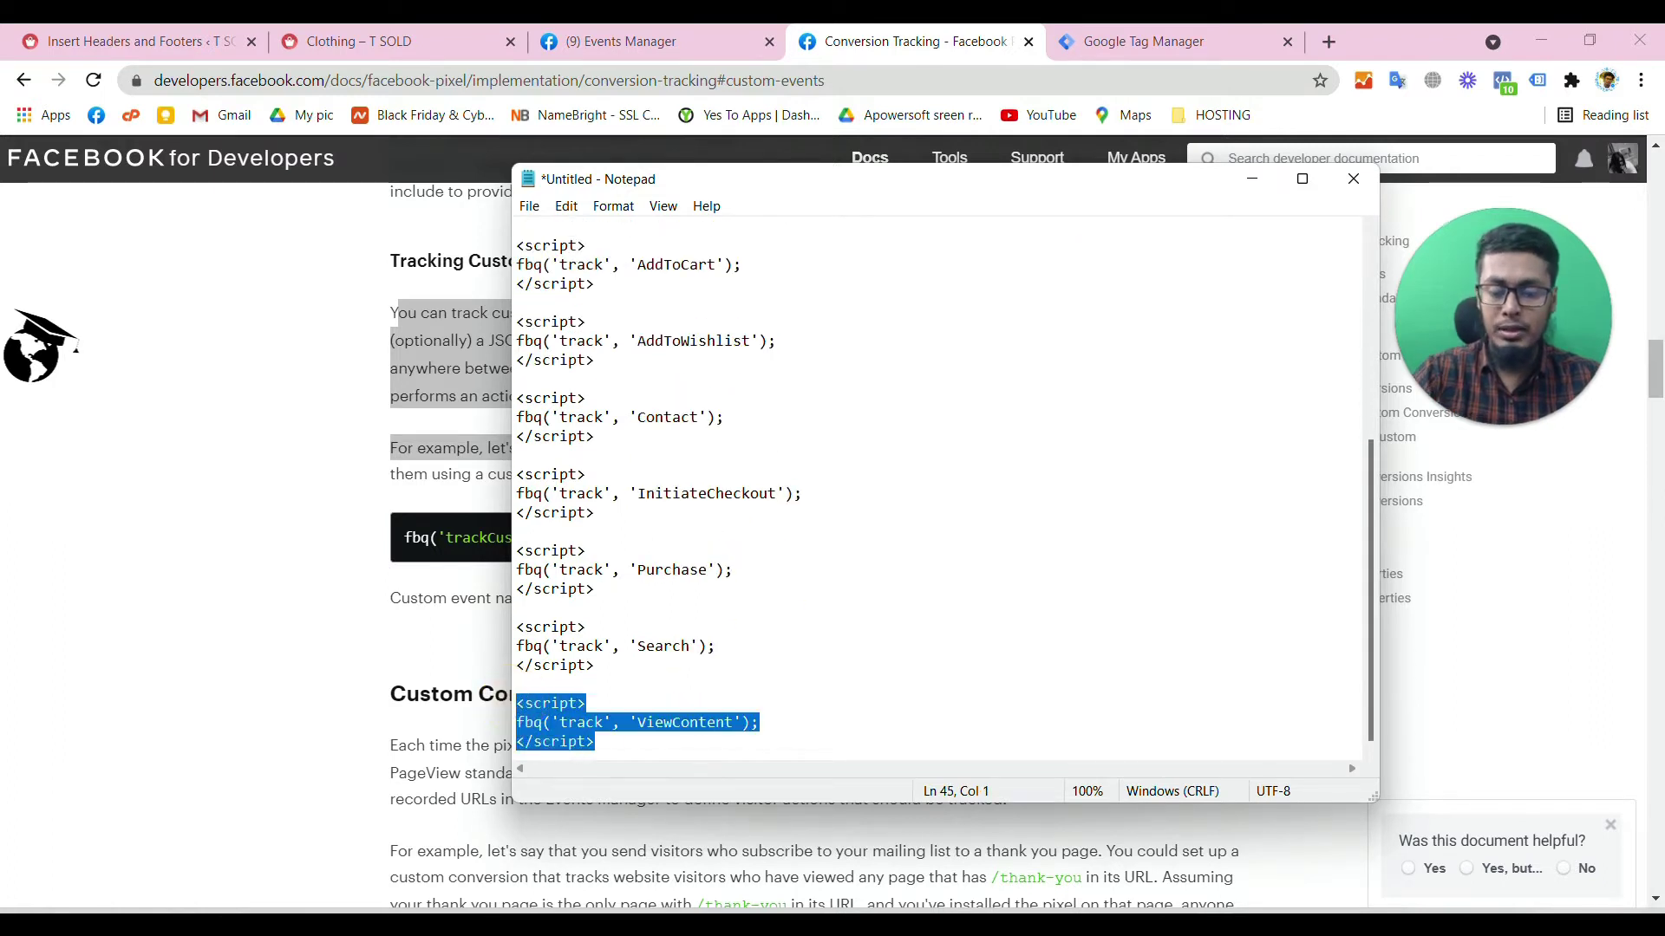
- Add a long run of blank lines after the last script and paste the ViewContent script copy into that empty area
left_click(598, 742)
key("Return")
key("Return")
key("Return")
key("Return")
key("Return")
key("Return")
key("Return")
key("Return")
key("Return")
key("Return")
key("Return")
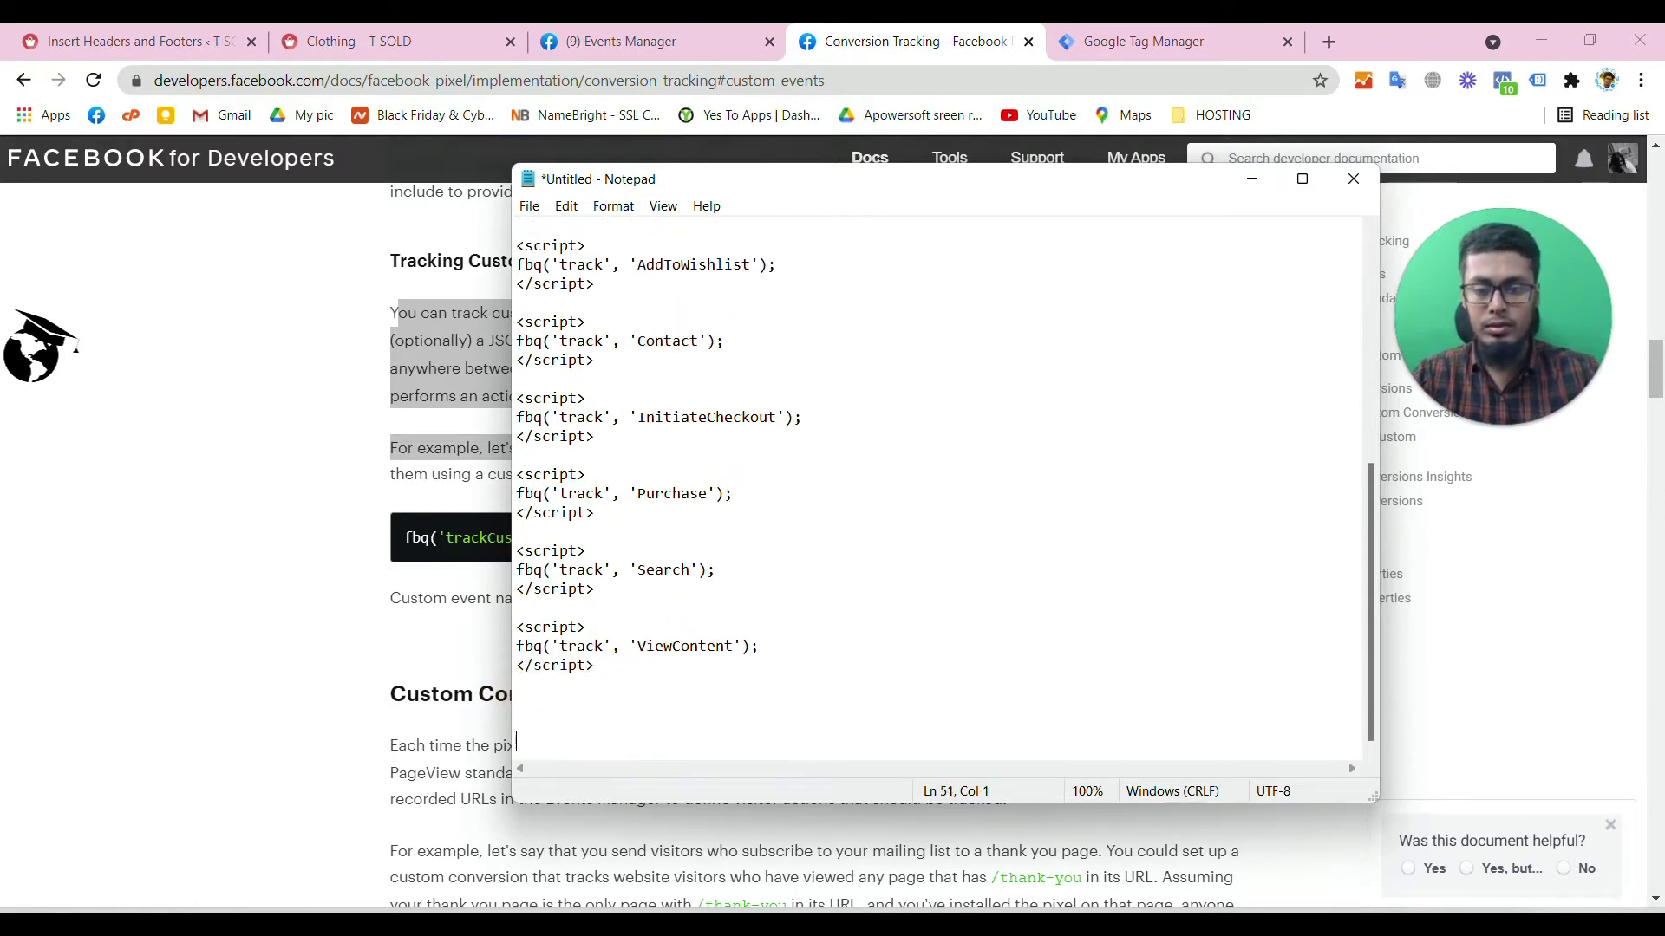
key("Return")
key("Return")
key("Return")
key("Return")
key("Return")
key("Return")
key("Return")
key("Return")
key("Return")
key("Return")
key("Return")
key("Return")
key("Return")
key("Return")
key("Return")
key("Return")
key("Return")
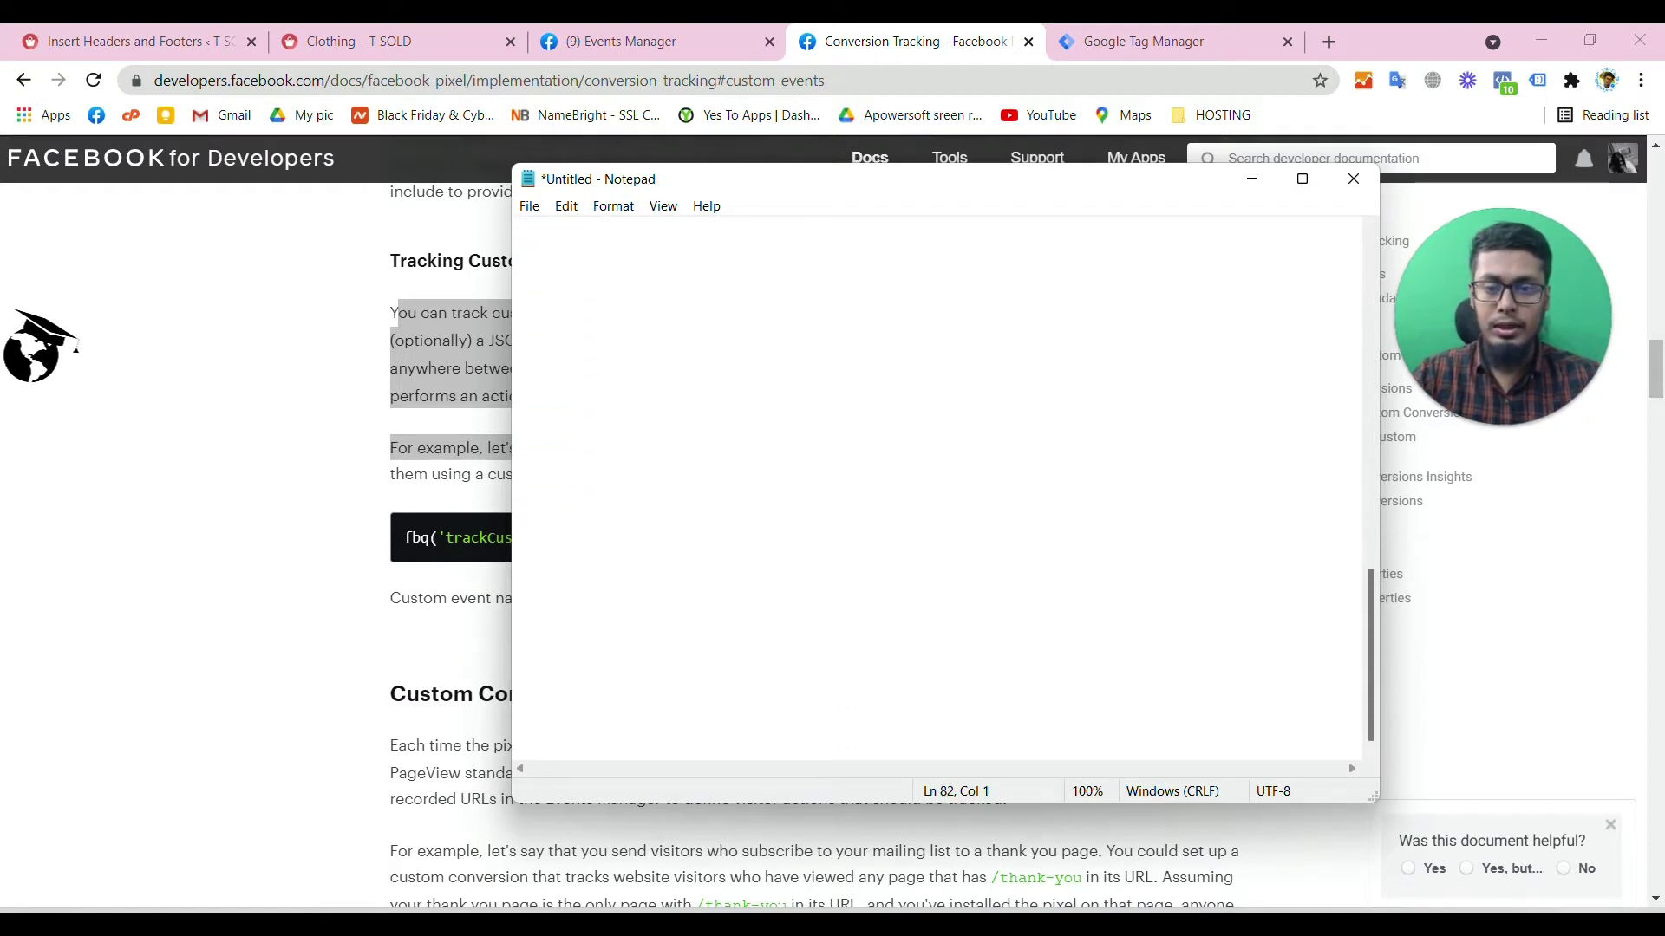
left_click(587, 336)
key("ctrl+v")
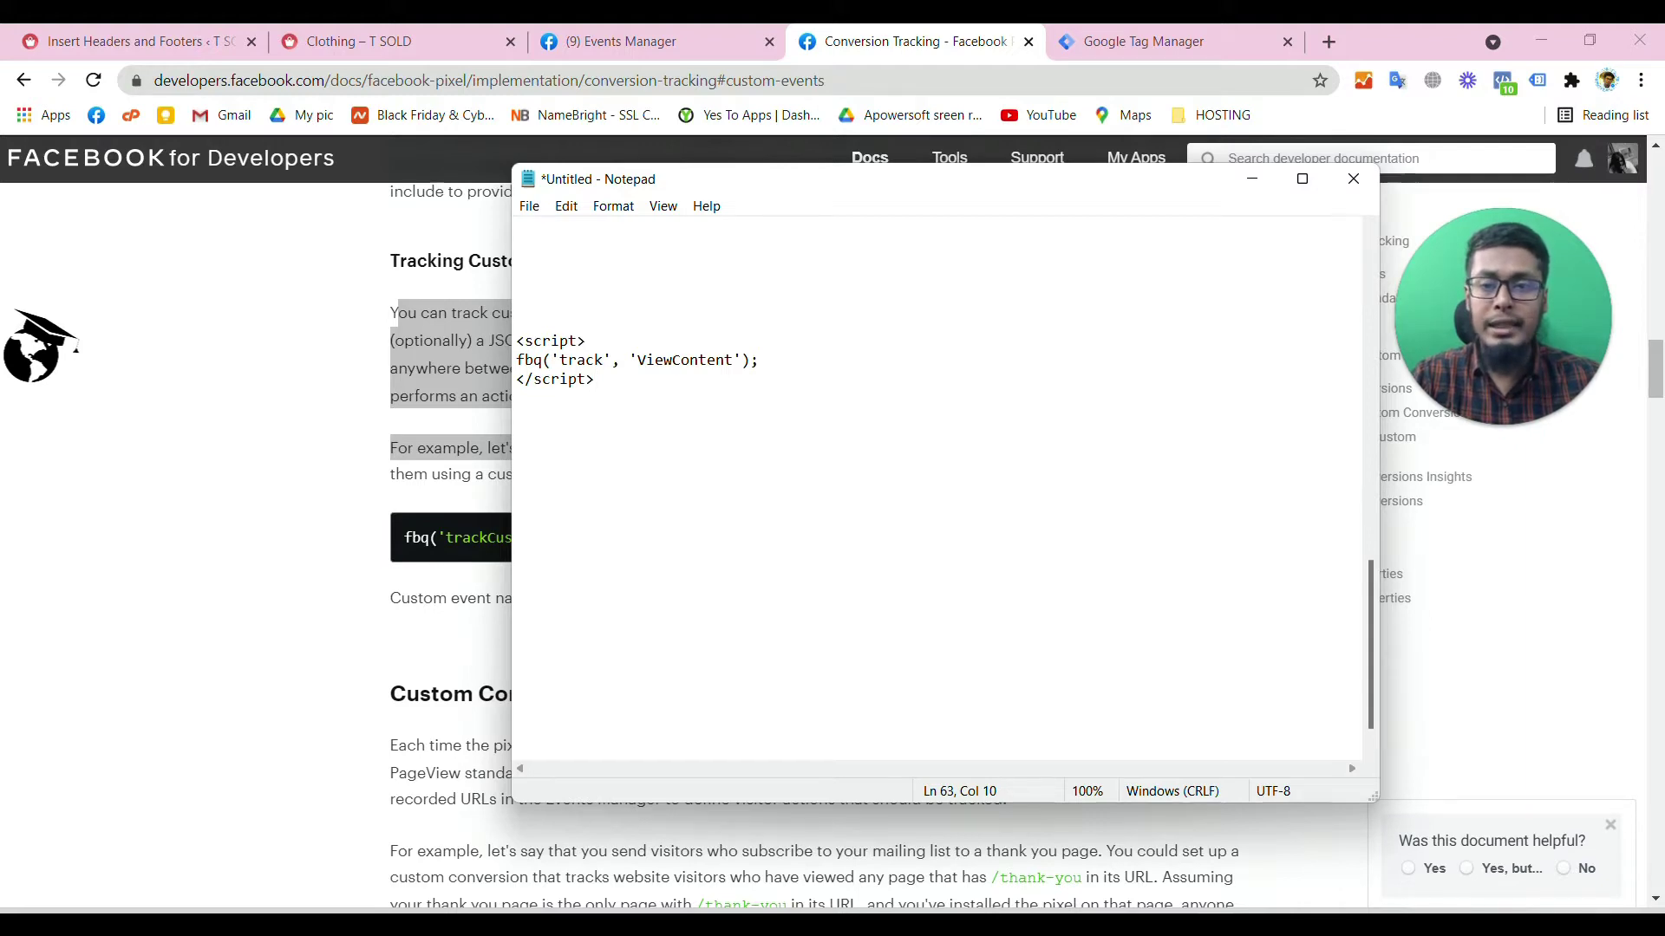
- Switch to the shop's clothing page in the browser and copy "product-category" from its address
left_click(395, 39)
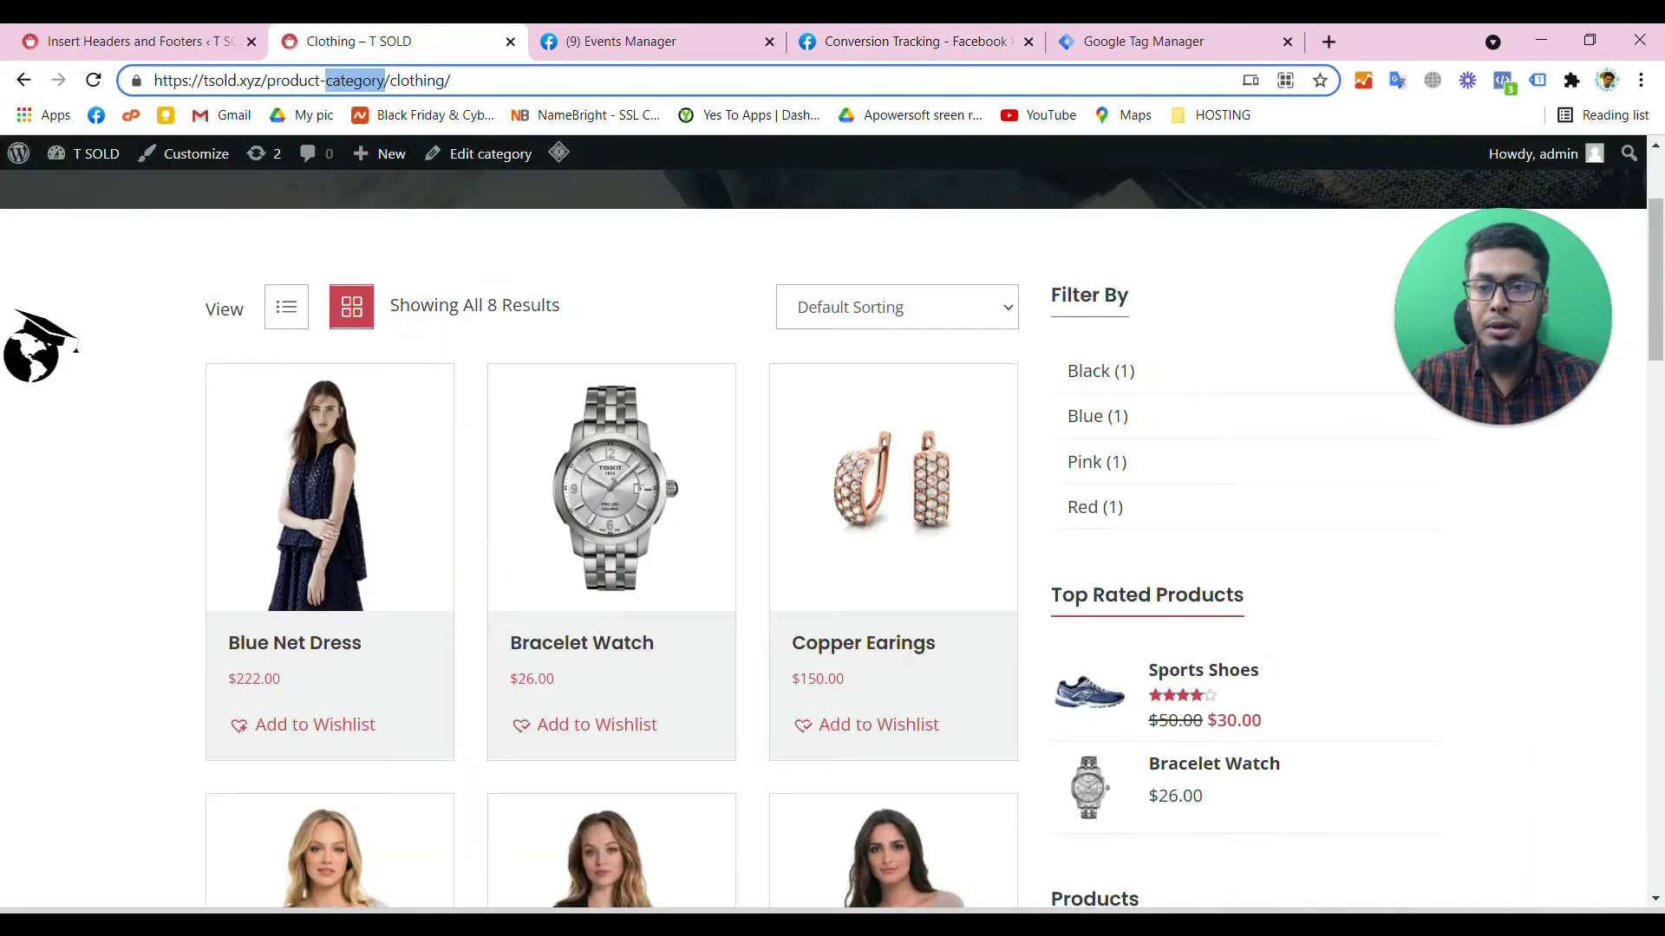
left_click_drag(289, 80, 371, 80)
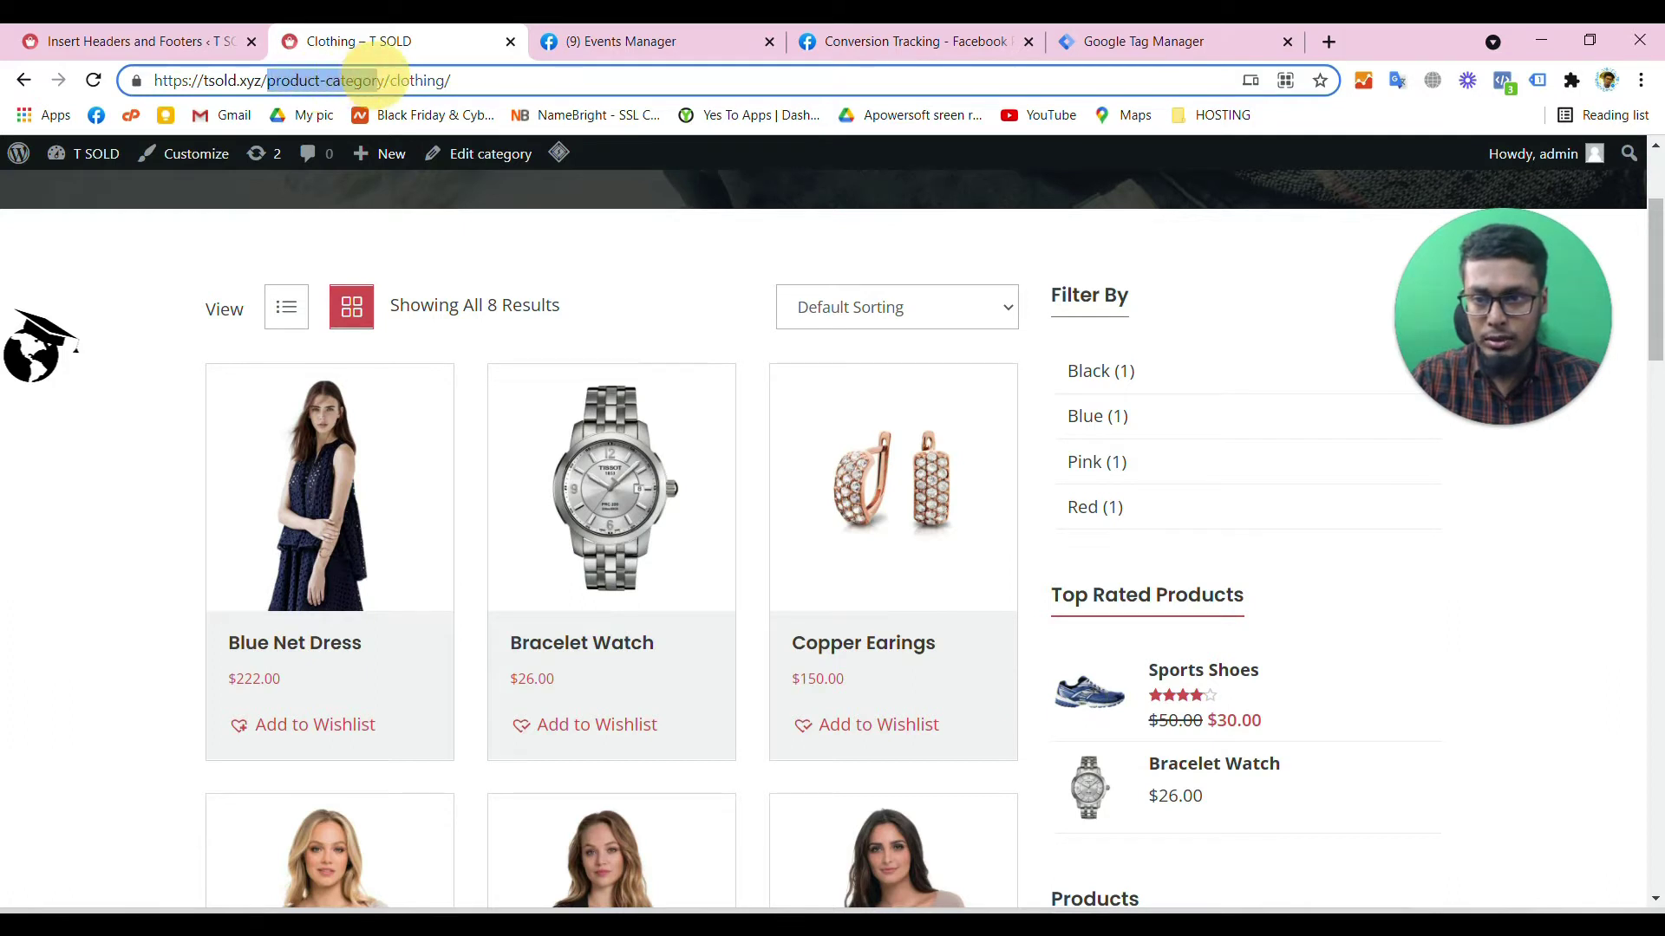
left_click(364, 80)
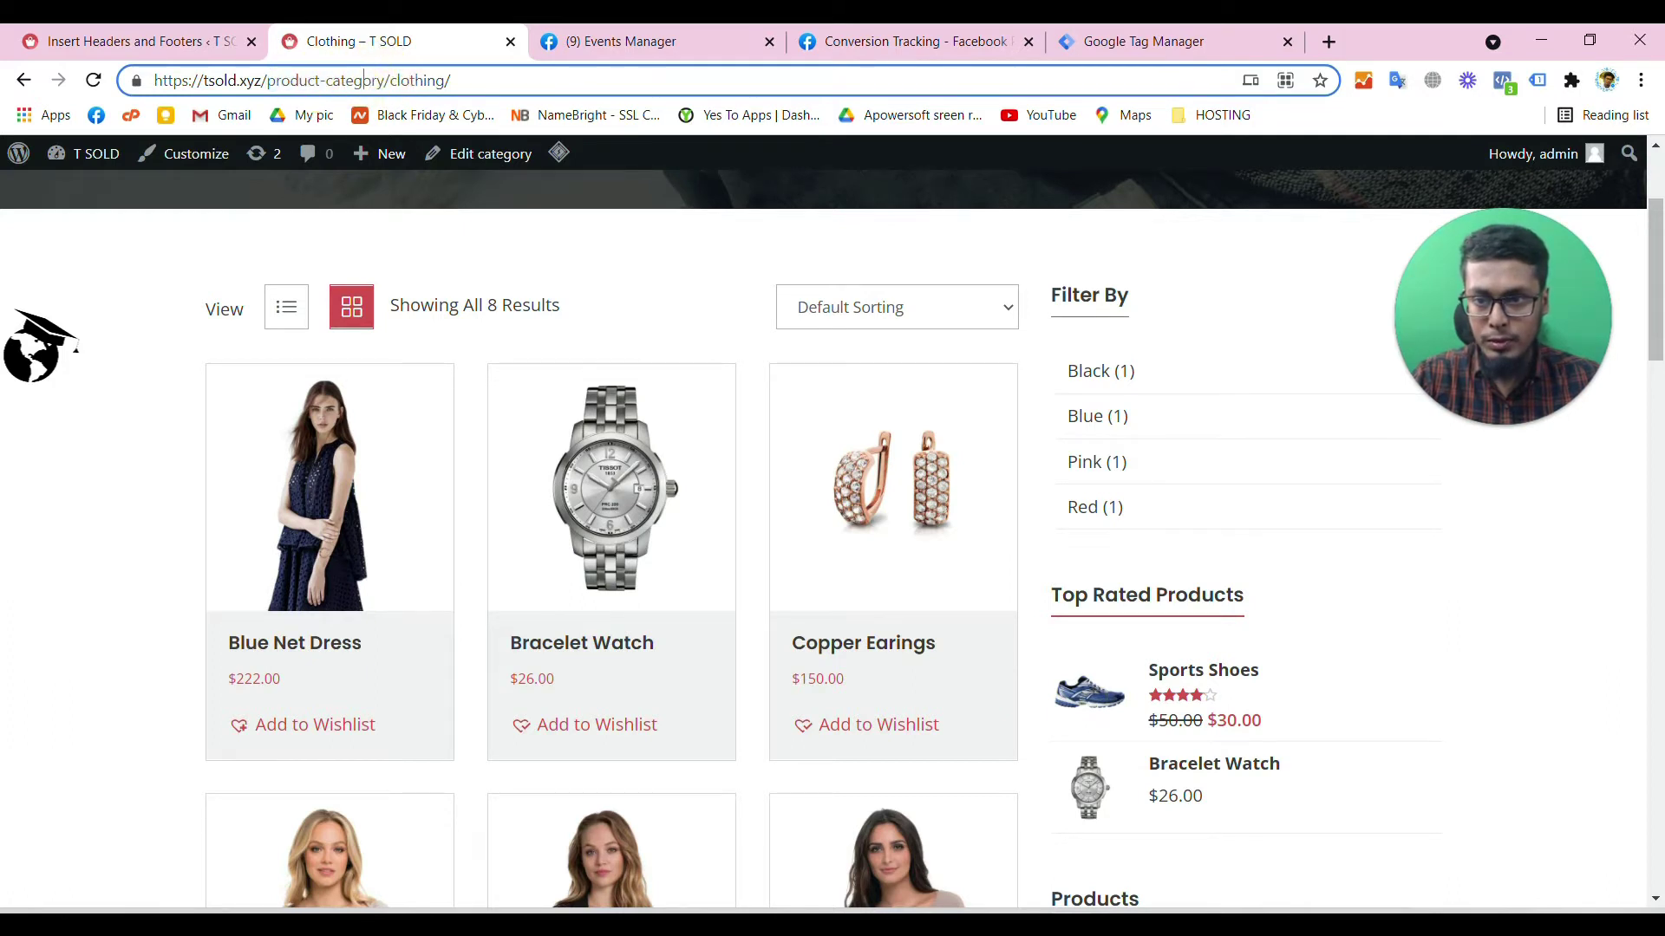
left_click_drag(268, 79, 384, 80)
key("ctrl+c")
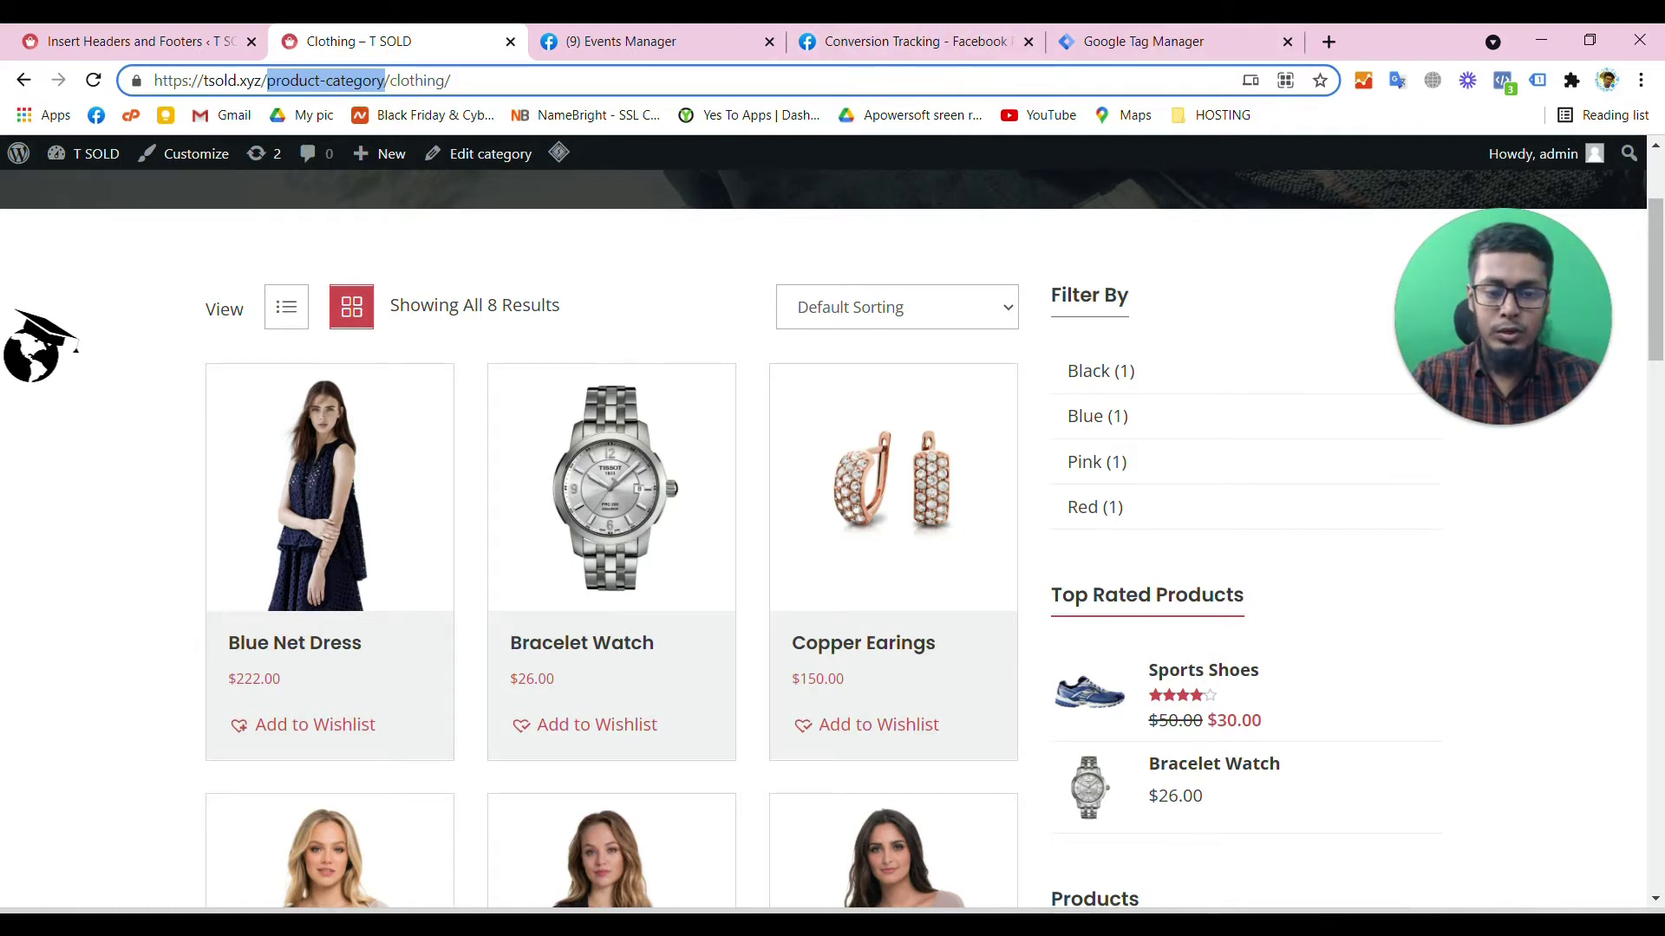
- Switch to Notepad and replace ViewContent in the new script block with the copied category slug, without its hyphen: 'productcategory'
key("alt+Tab")
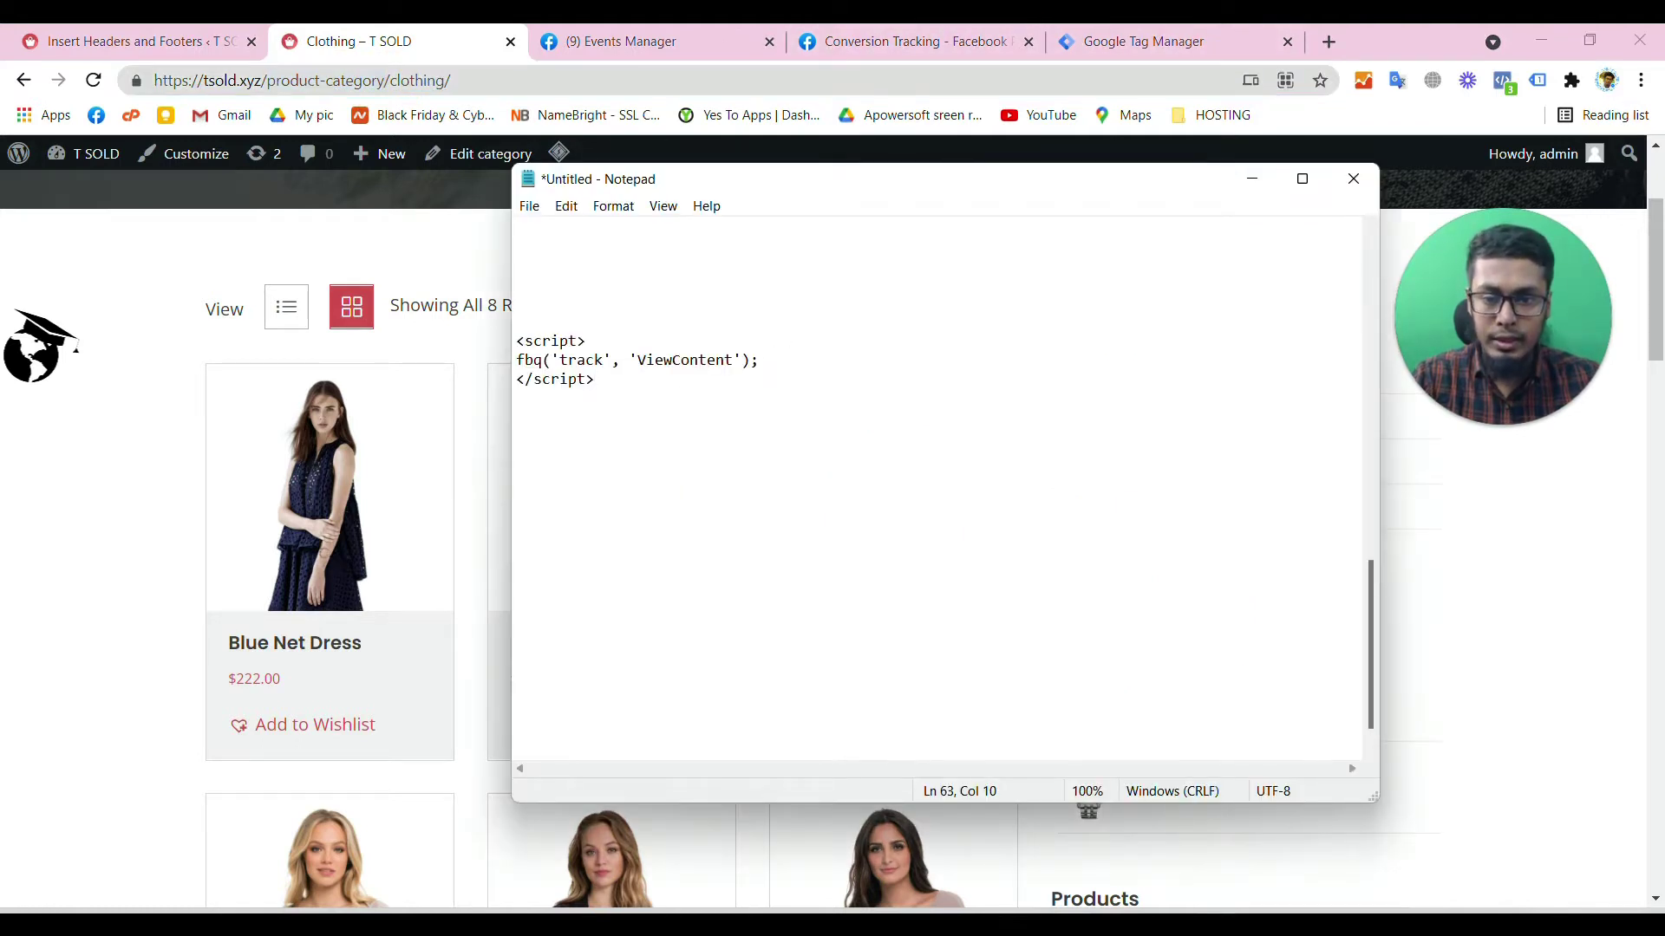
left_click_drag(638, 360, 728, 358)
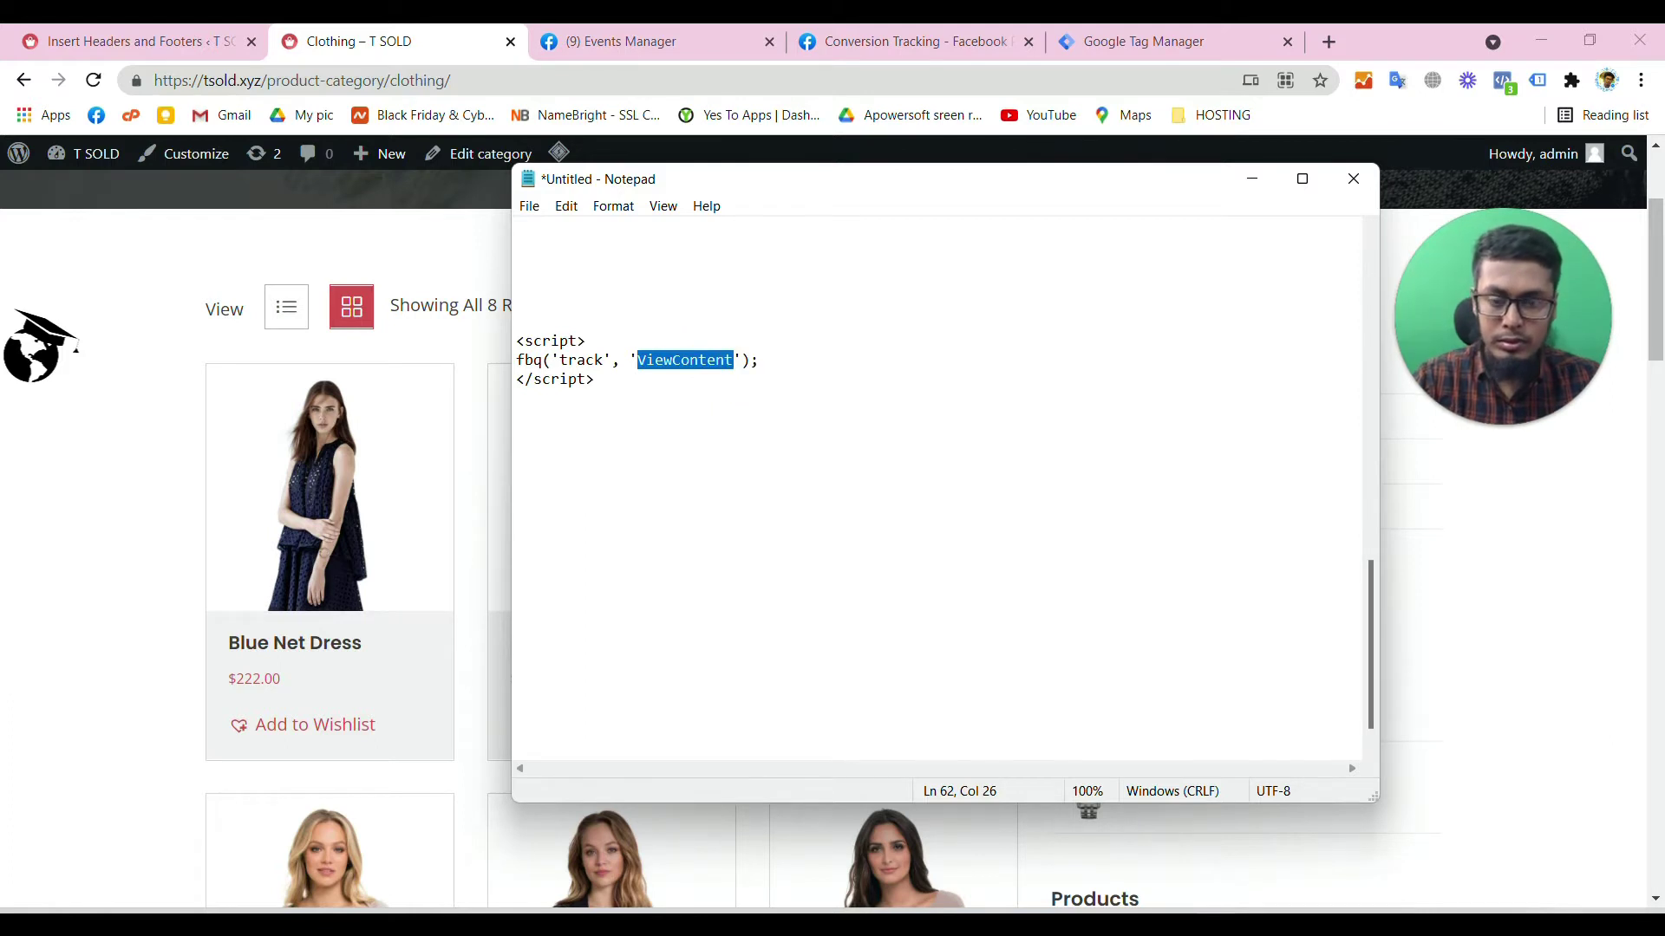
key("ctrl+v")
left_click(707, 360)
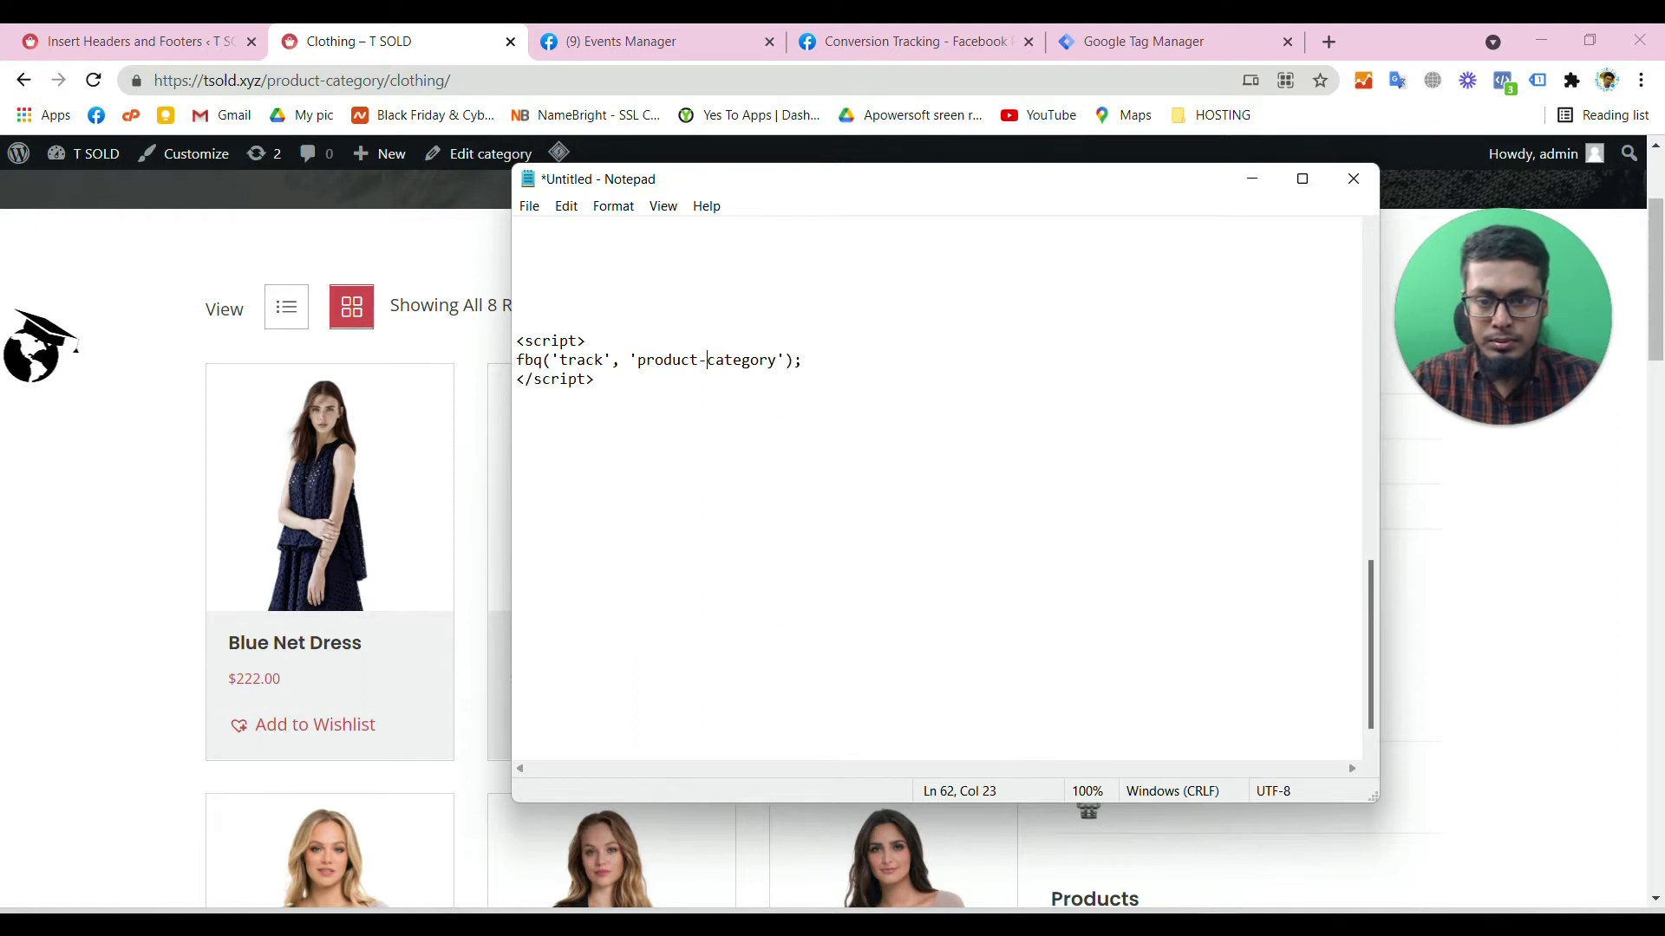
key("BackSpace")
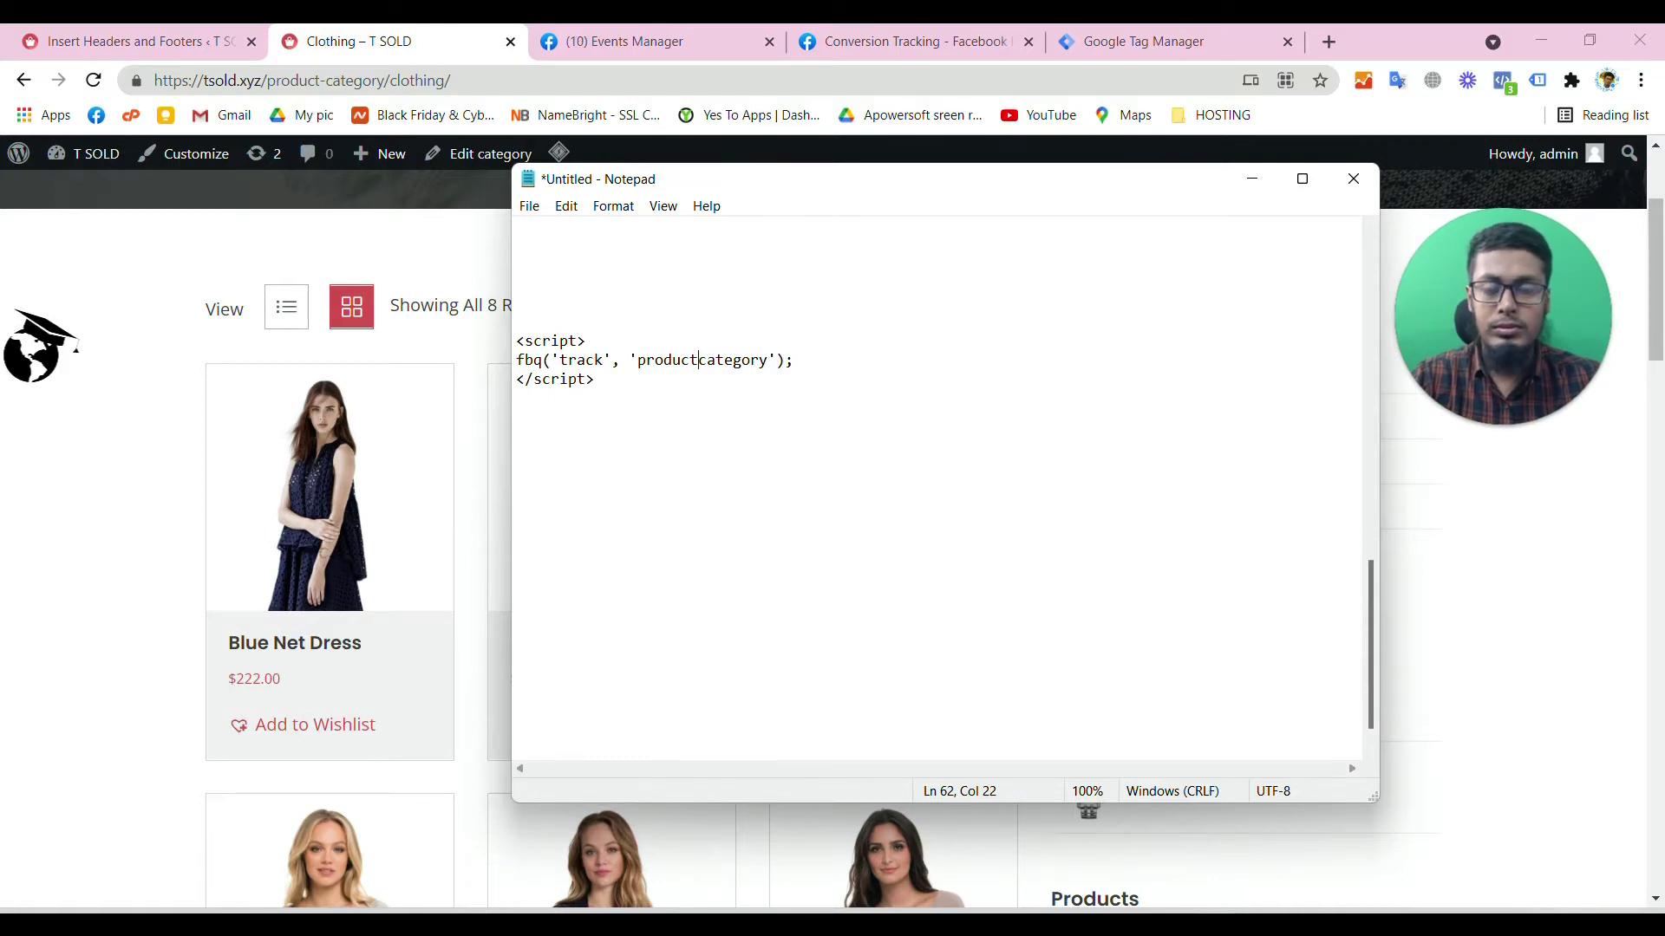
- Switch to the Facebook conversion tracking guide in the browser and copy "Custom" from the trackCustom example code
left_click(904, 40)
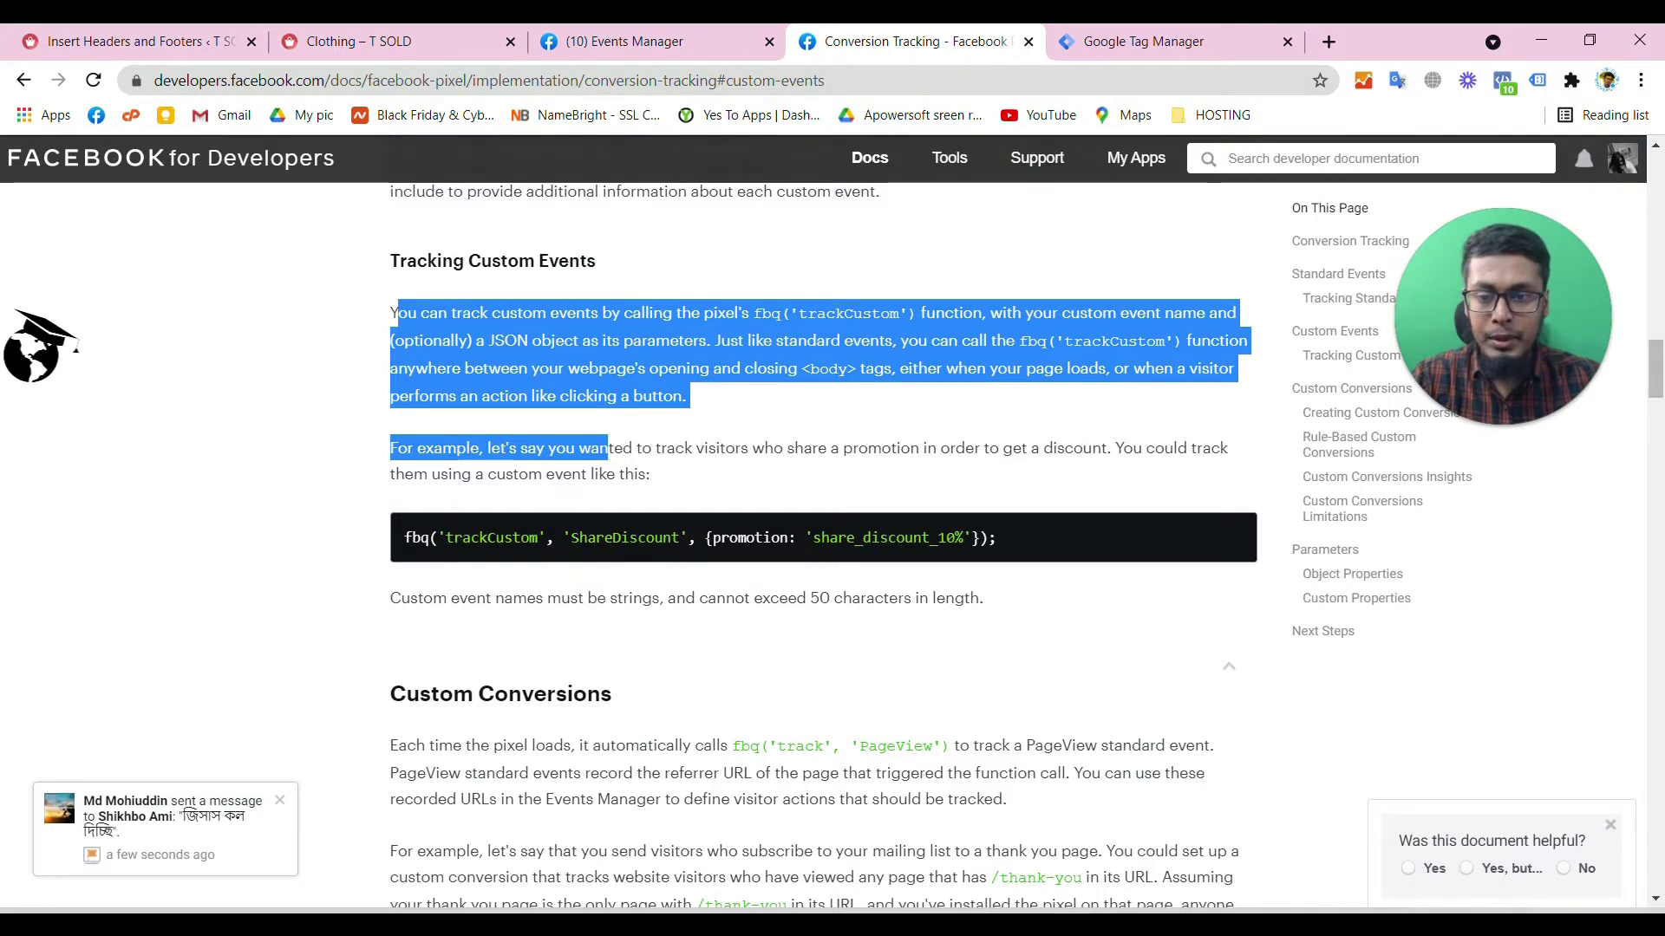
double_click(491, 537)
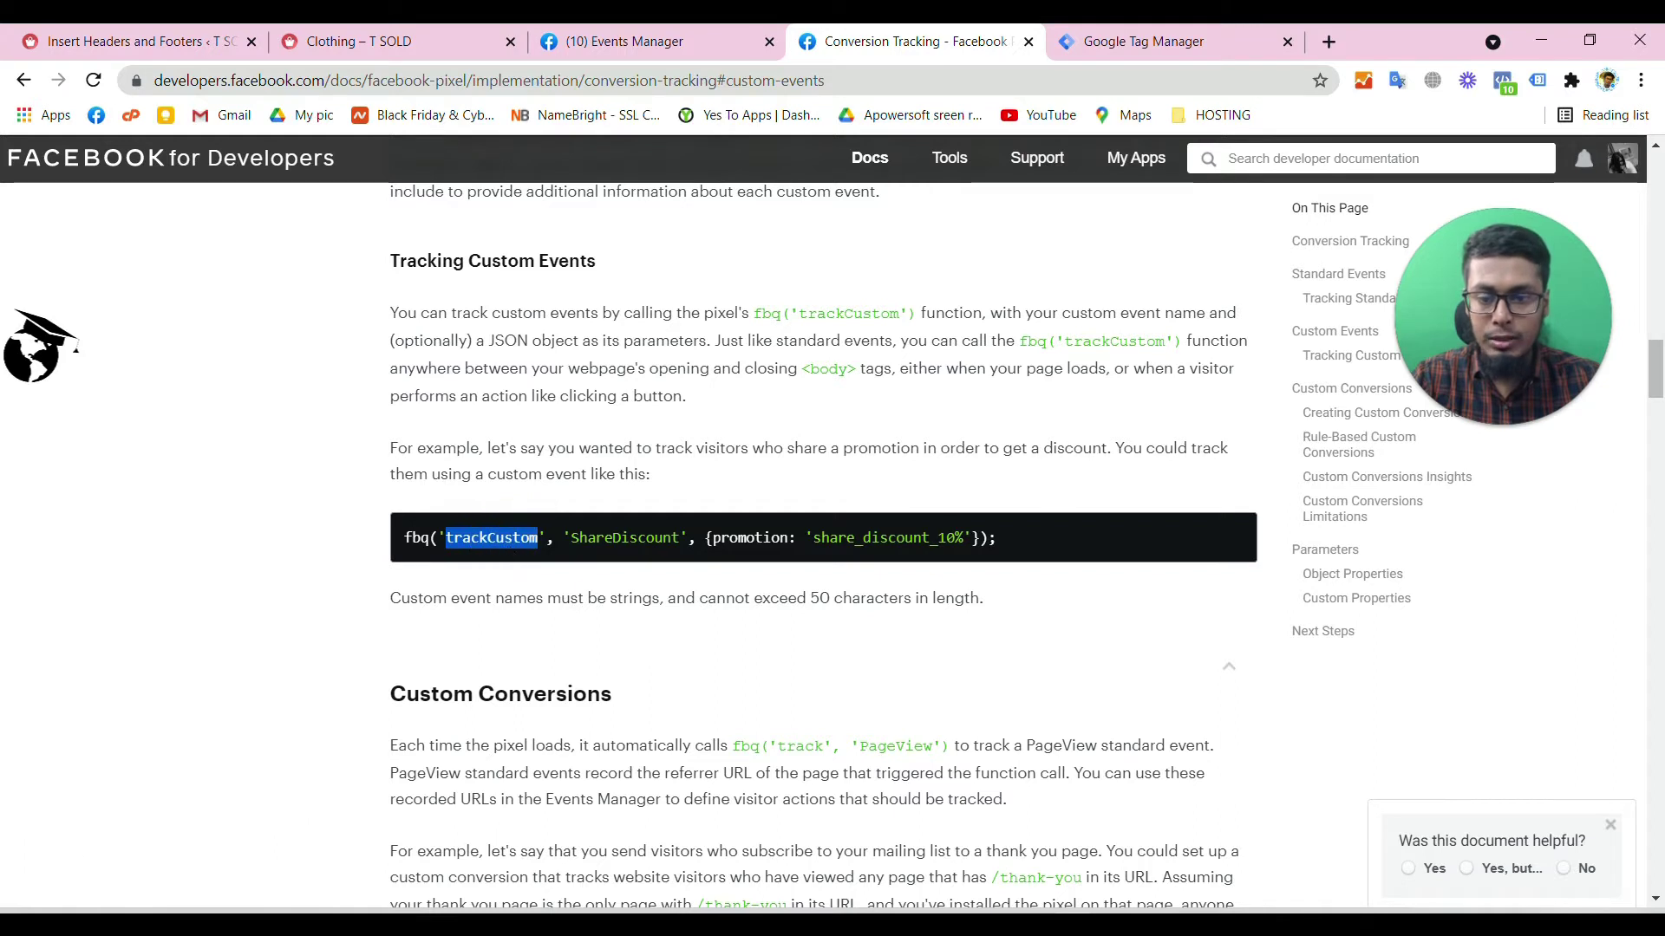
left_click(507, 536)
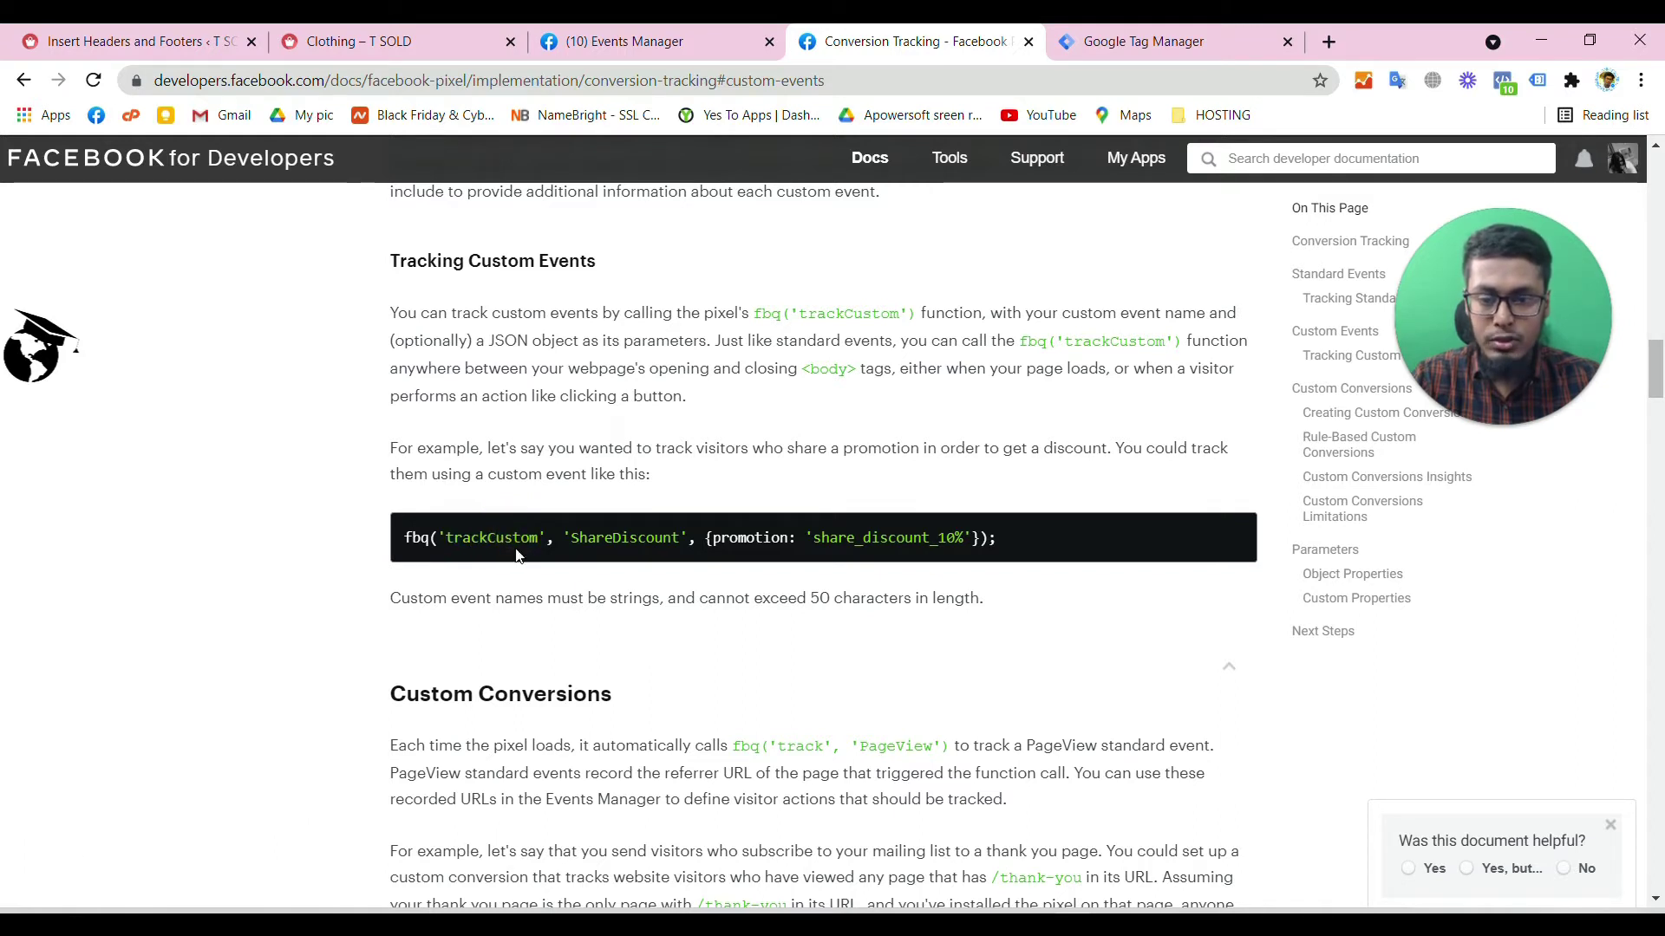
left_click_drag(537, 537, 488, 537)
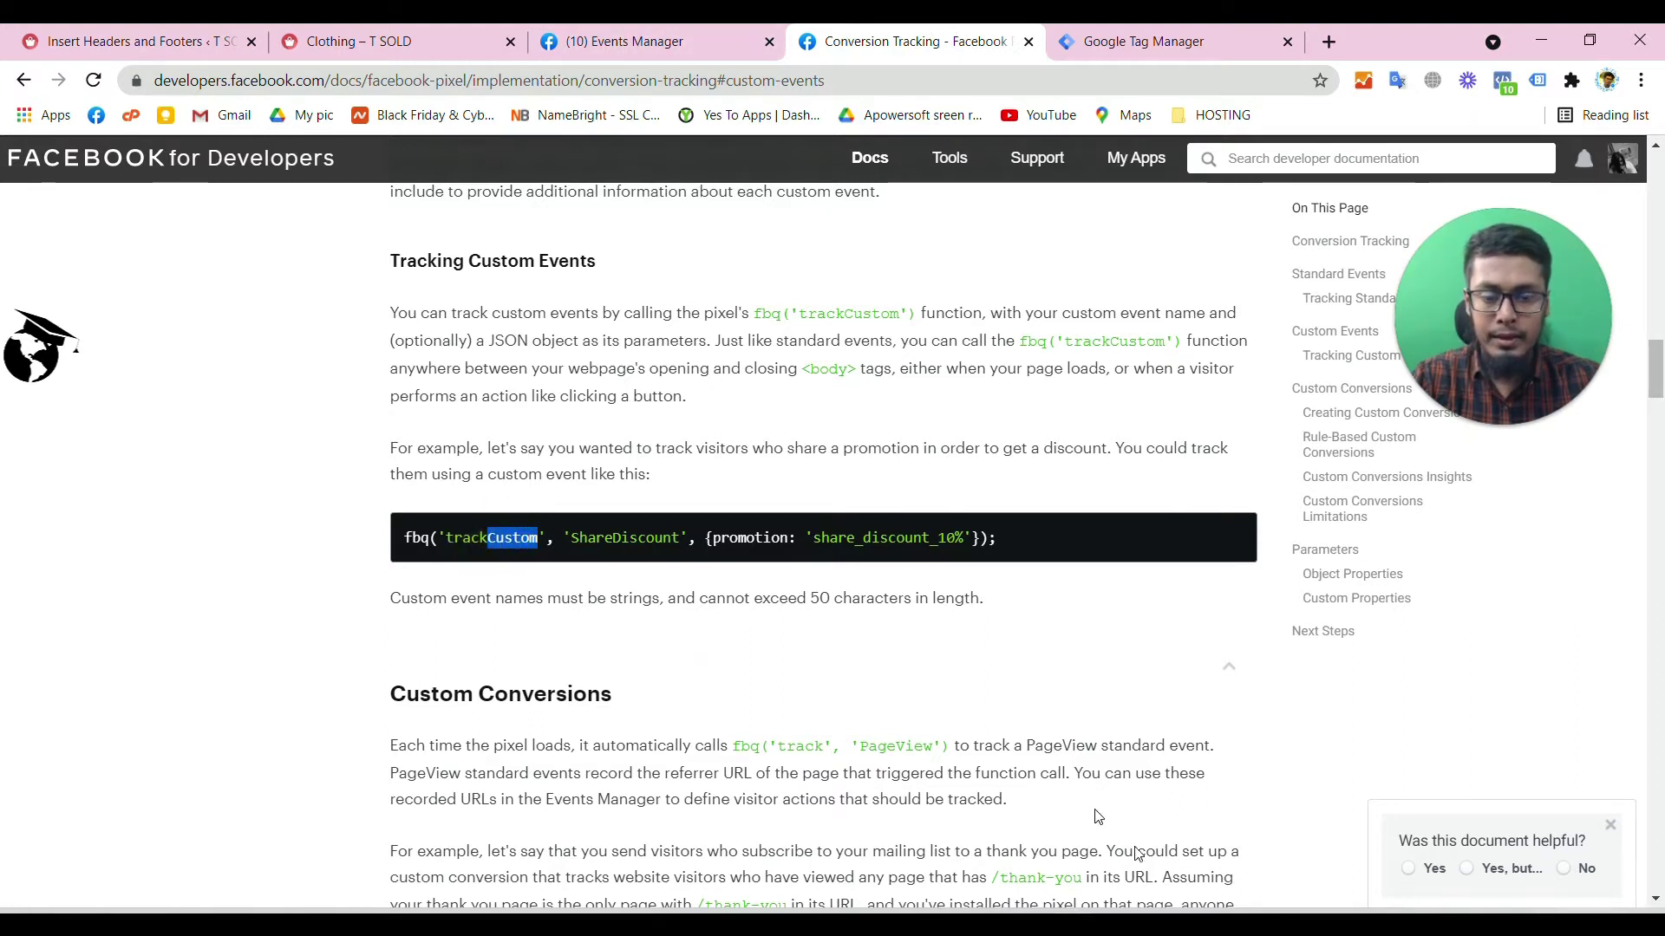
- Try to paste the copied text after "track" in the Notepad script, and undo the paste
key("alt+Tab")
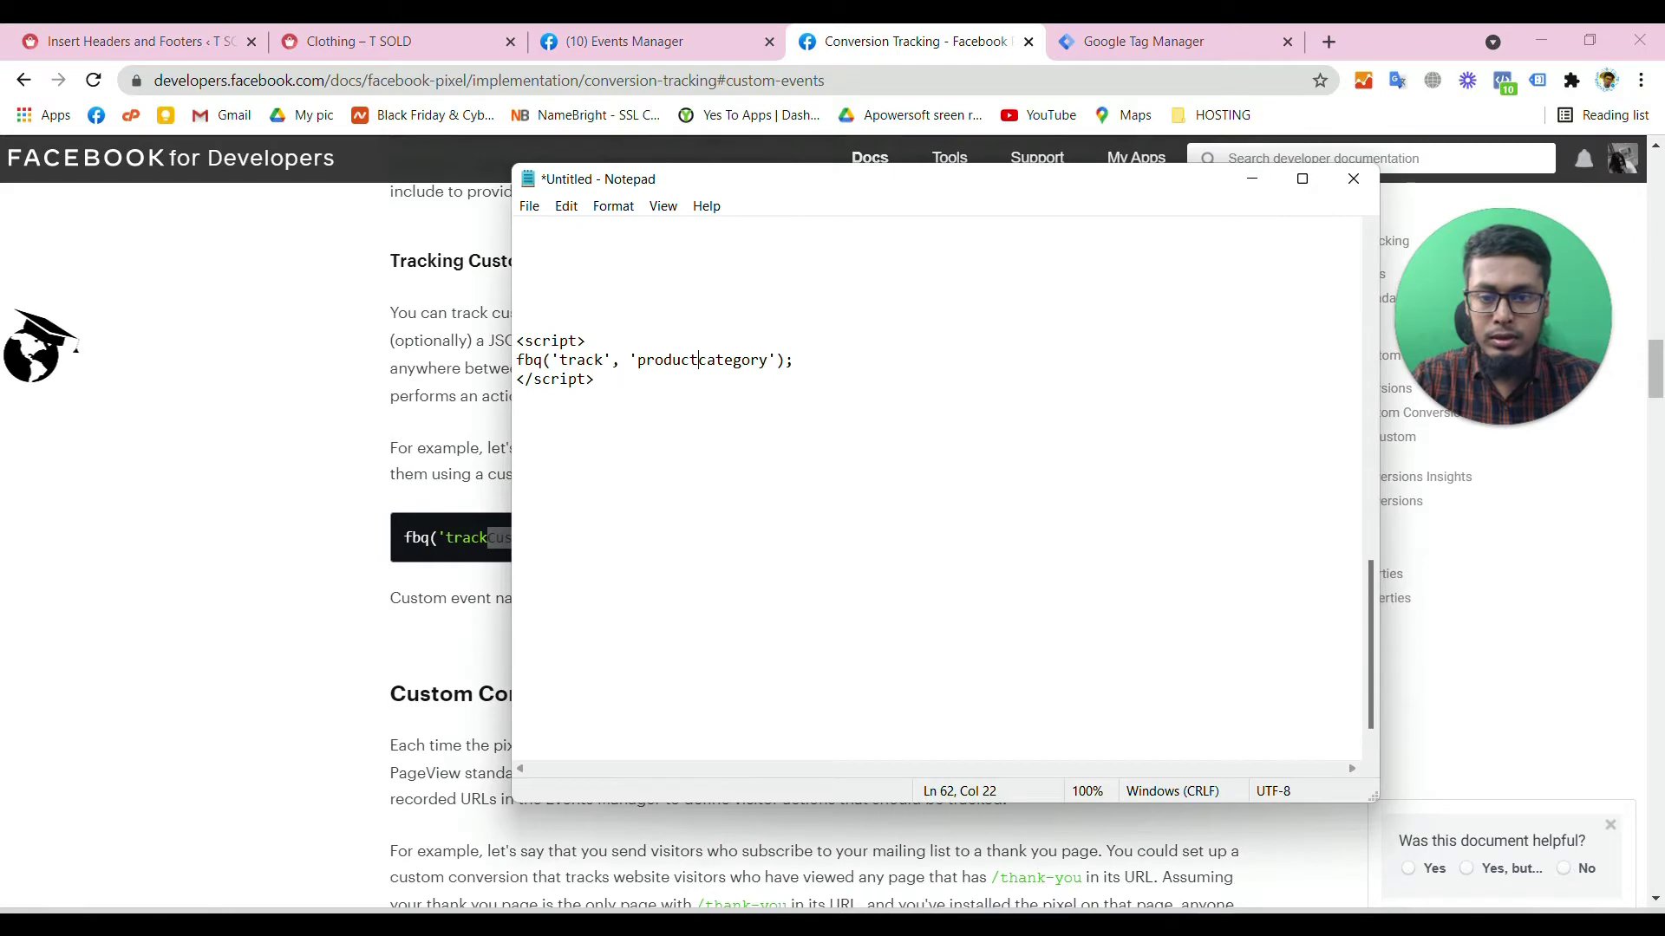
left_click(605, 360)
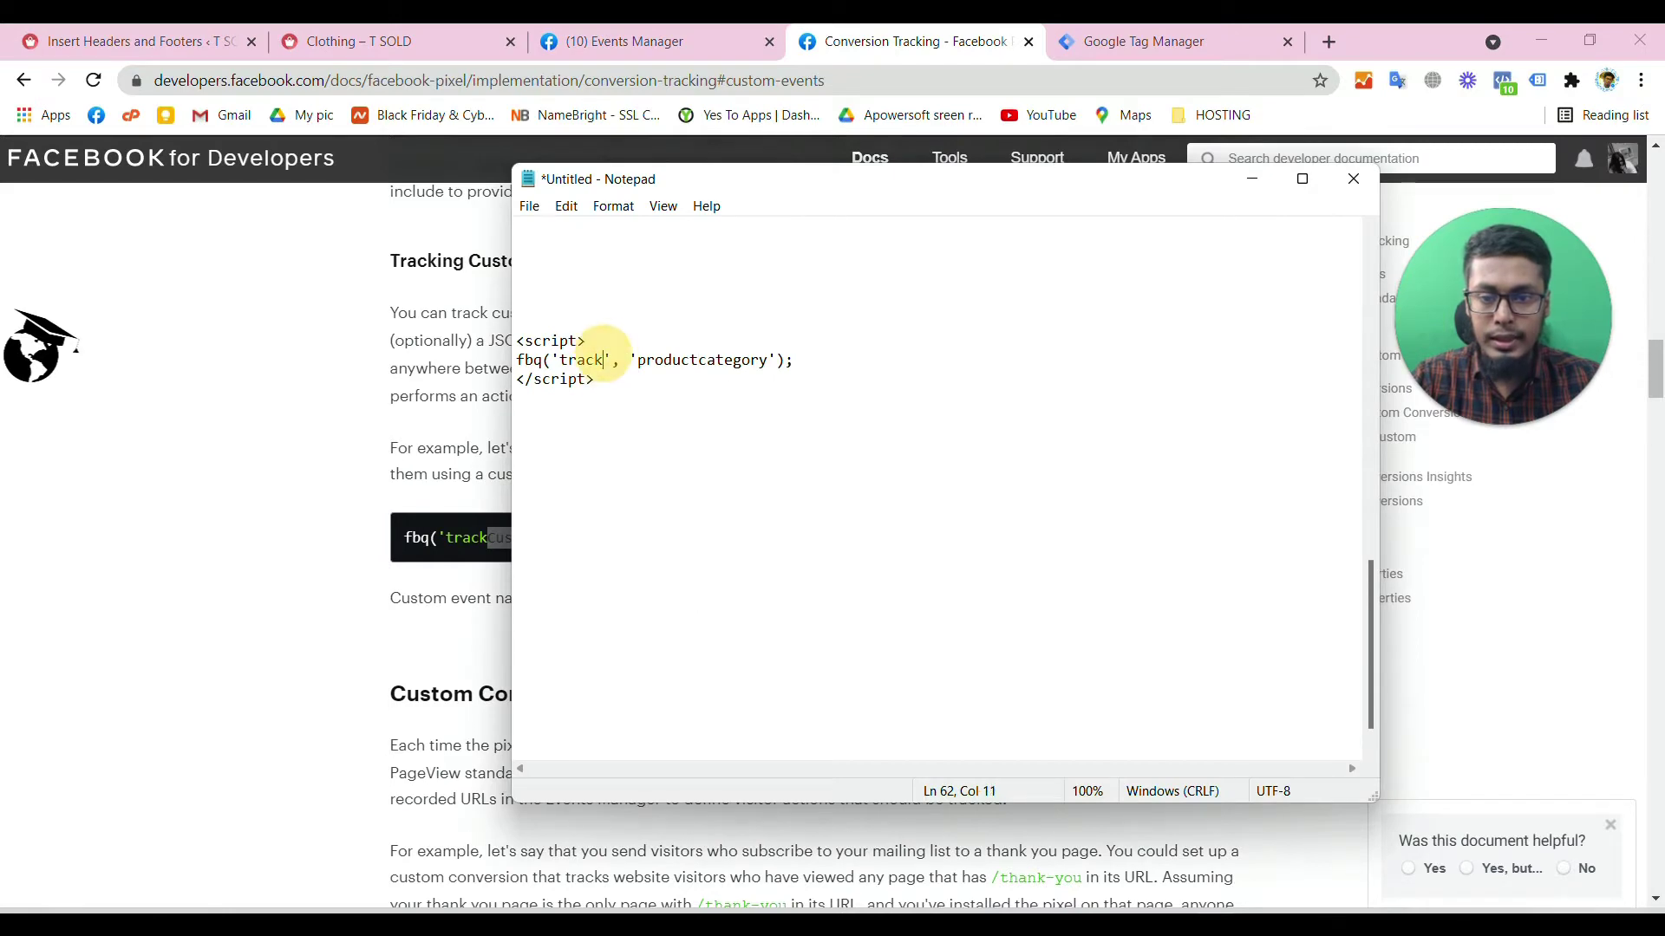
key("ctrl+v")
key("ctrl+z")
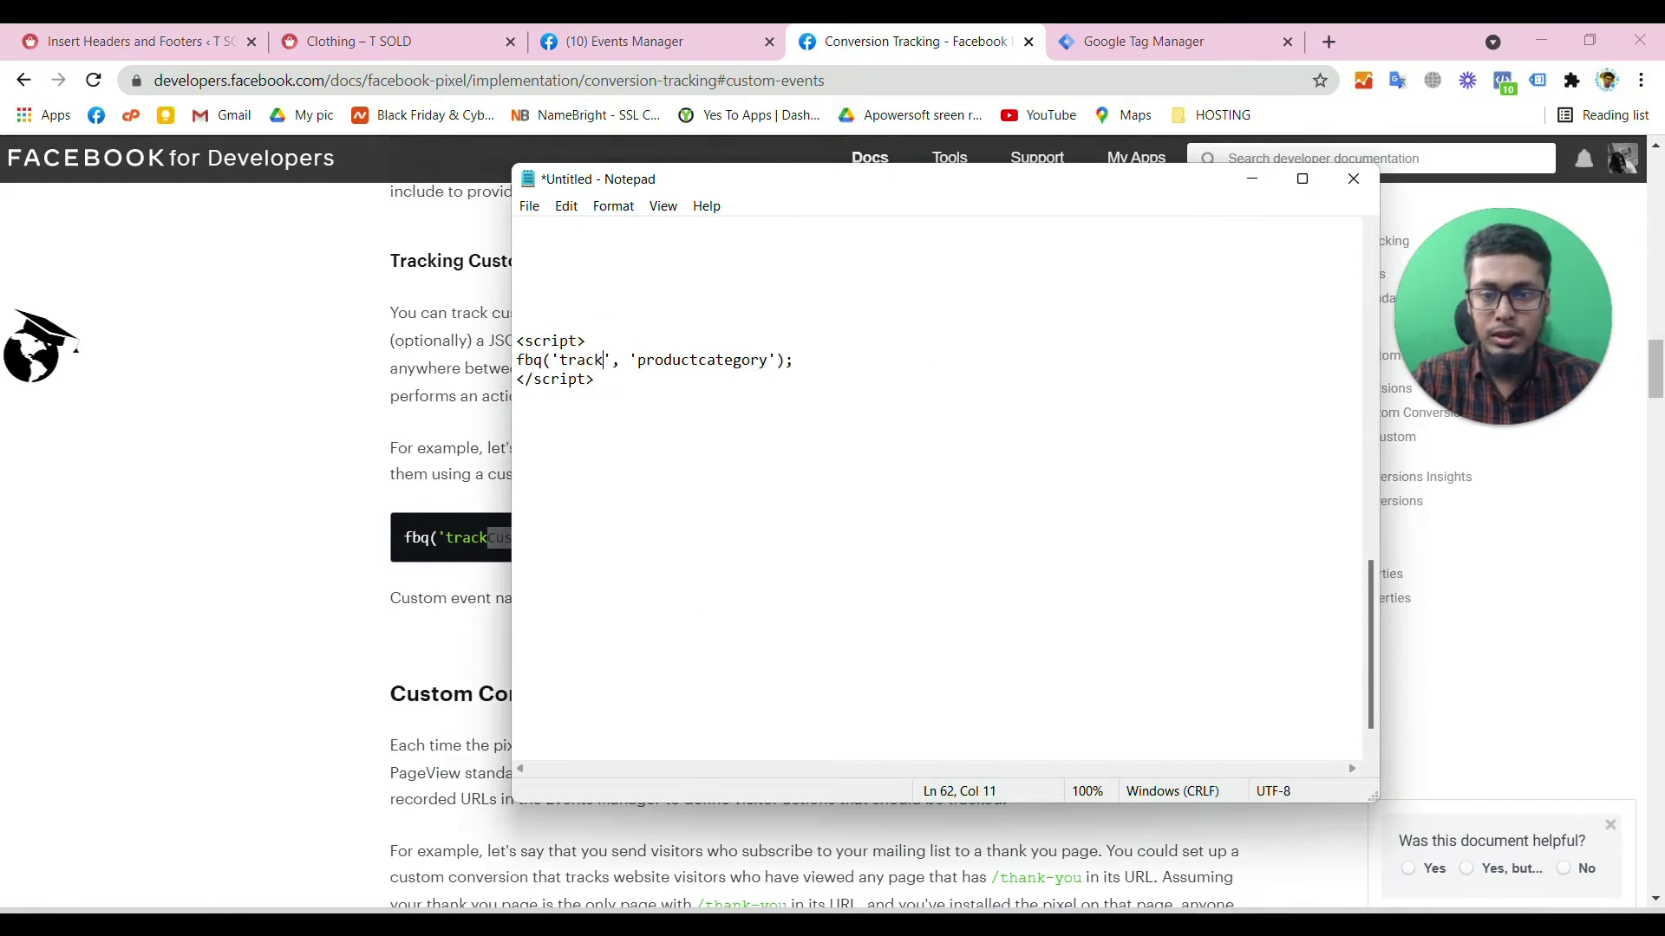
- Copy "Custom" from the guide's example code and append it to 'track' in the Notepad script, with blank lines below the block
key("alt+Tab")
left_click(516, 537)
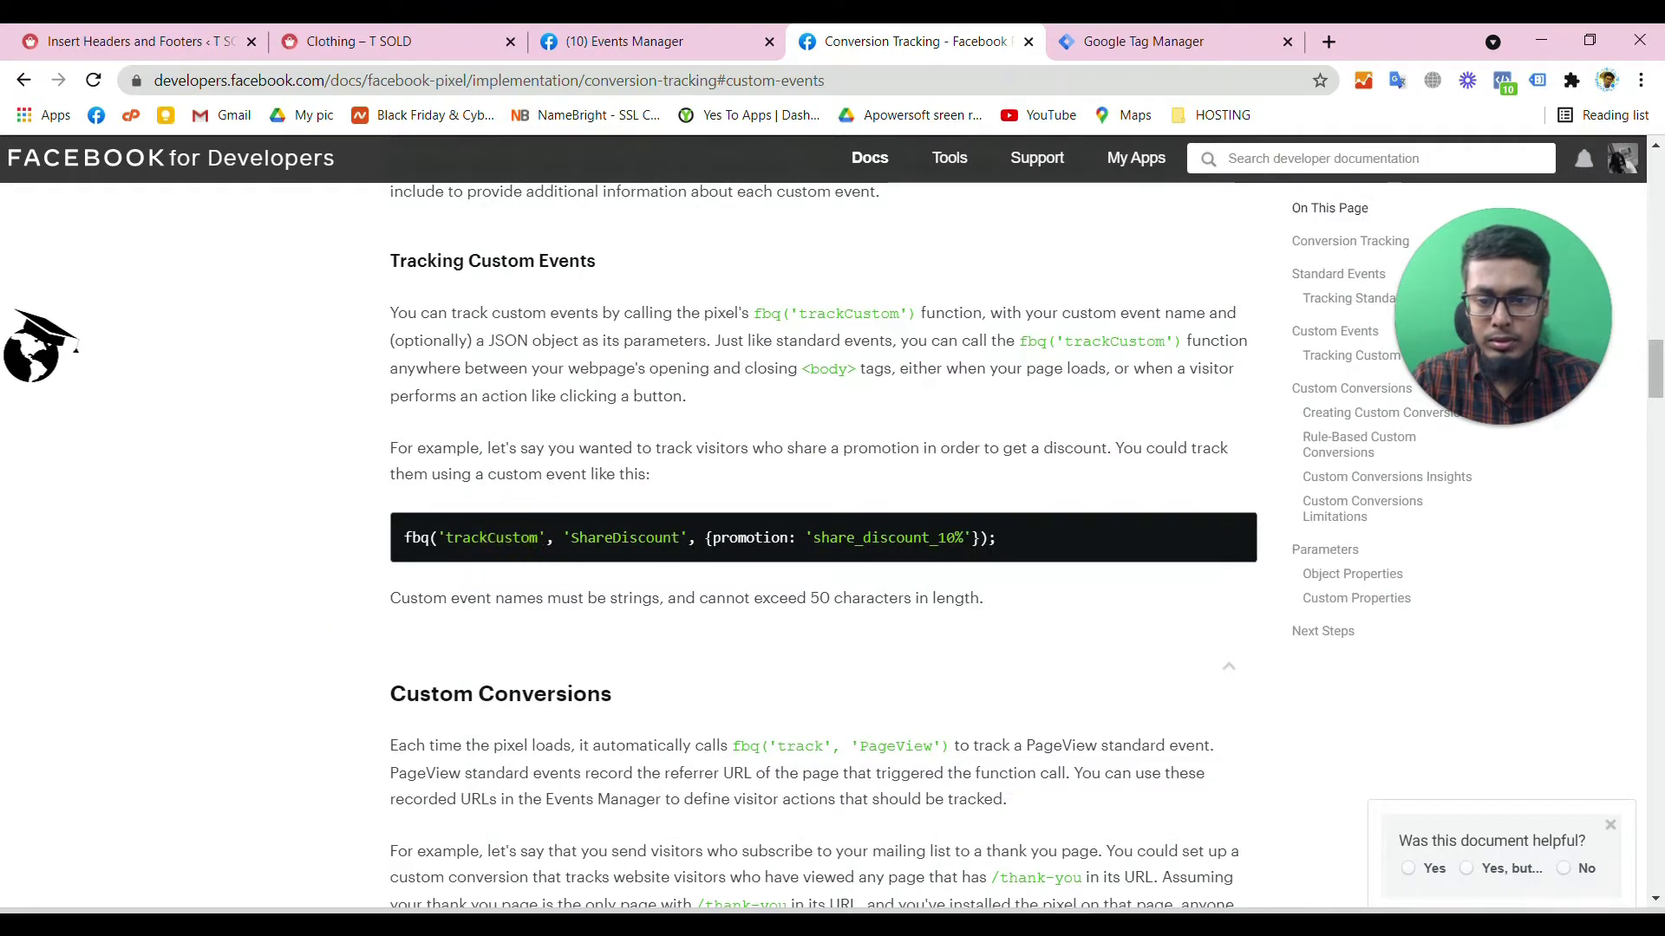
left_click_drag(535, 538, 505, 538)
right_click(511, 540)
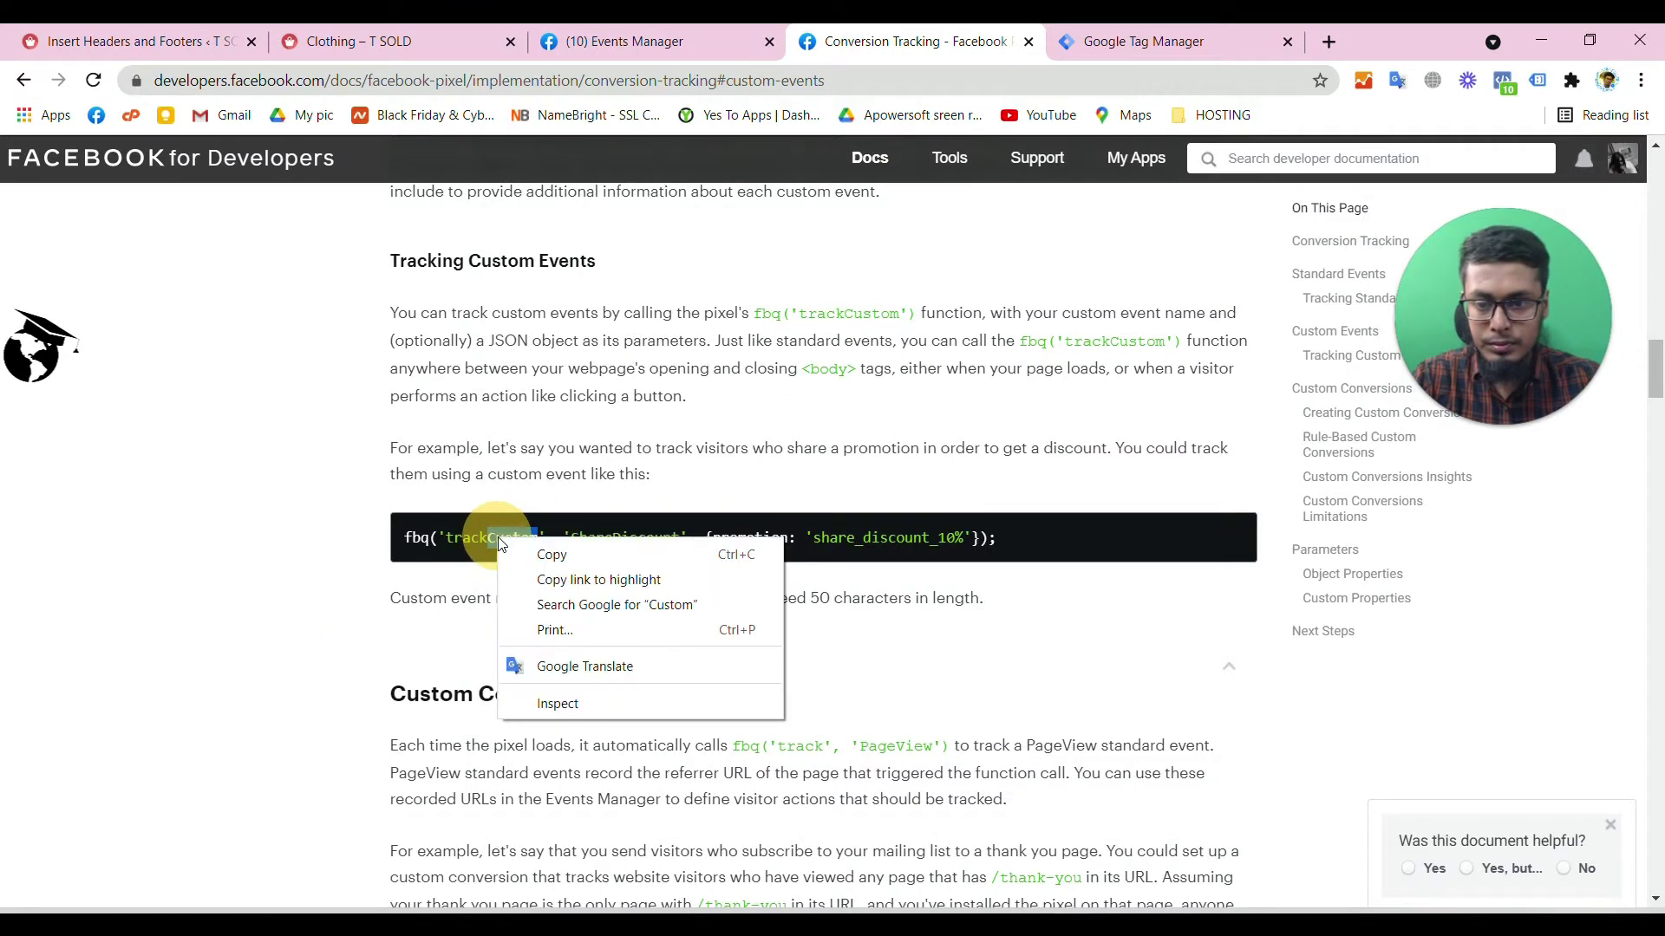
left_click(564, 547)
key("alt+Tab")
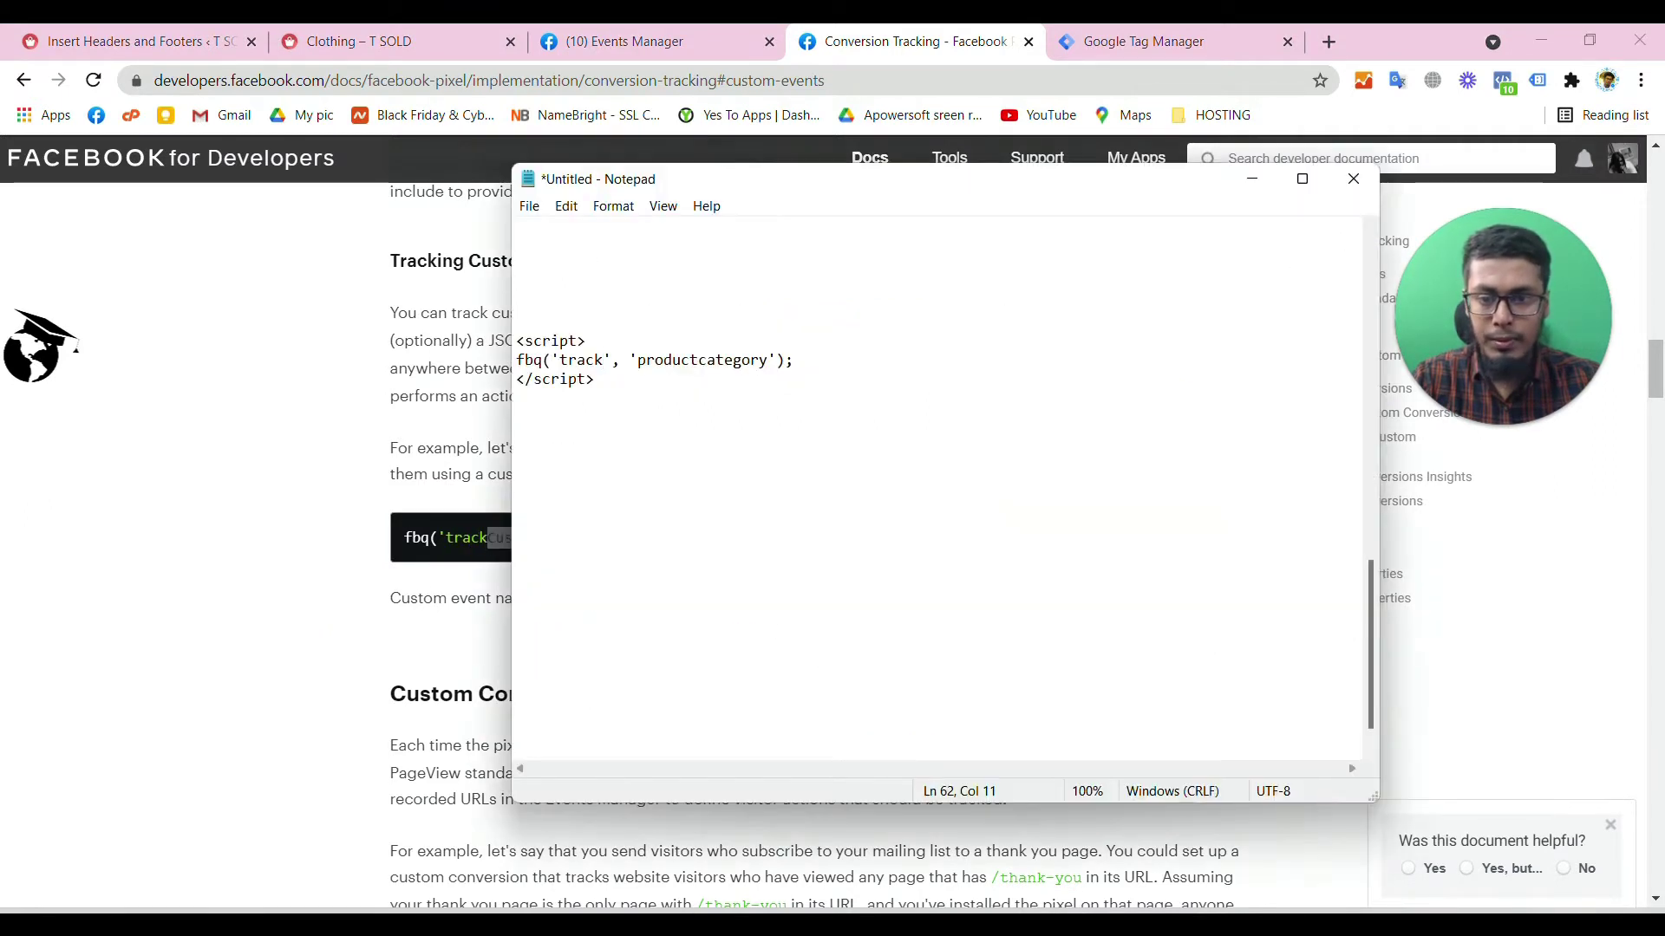
key("ctrl+v")
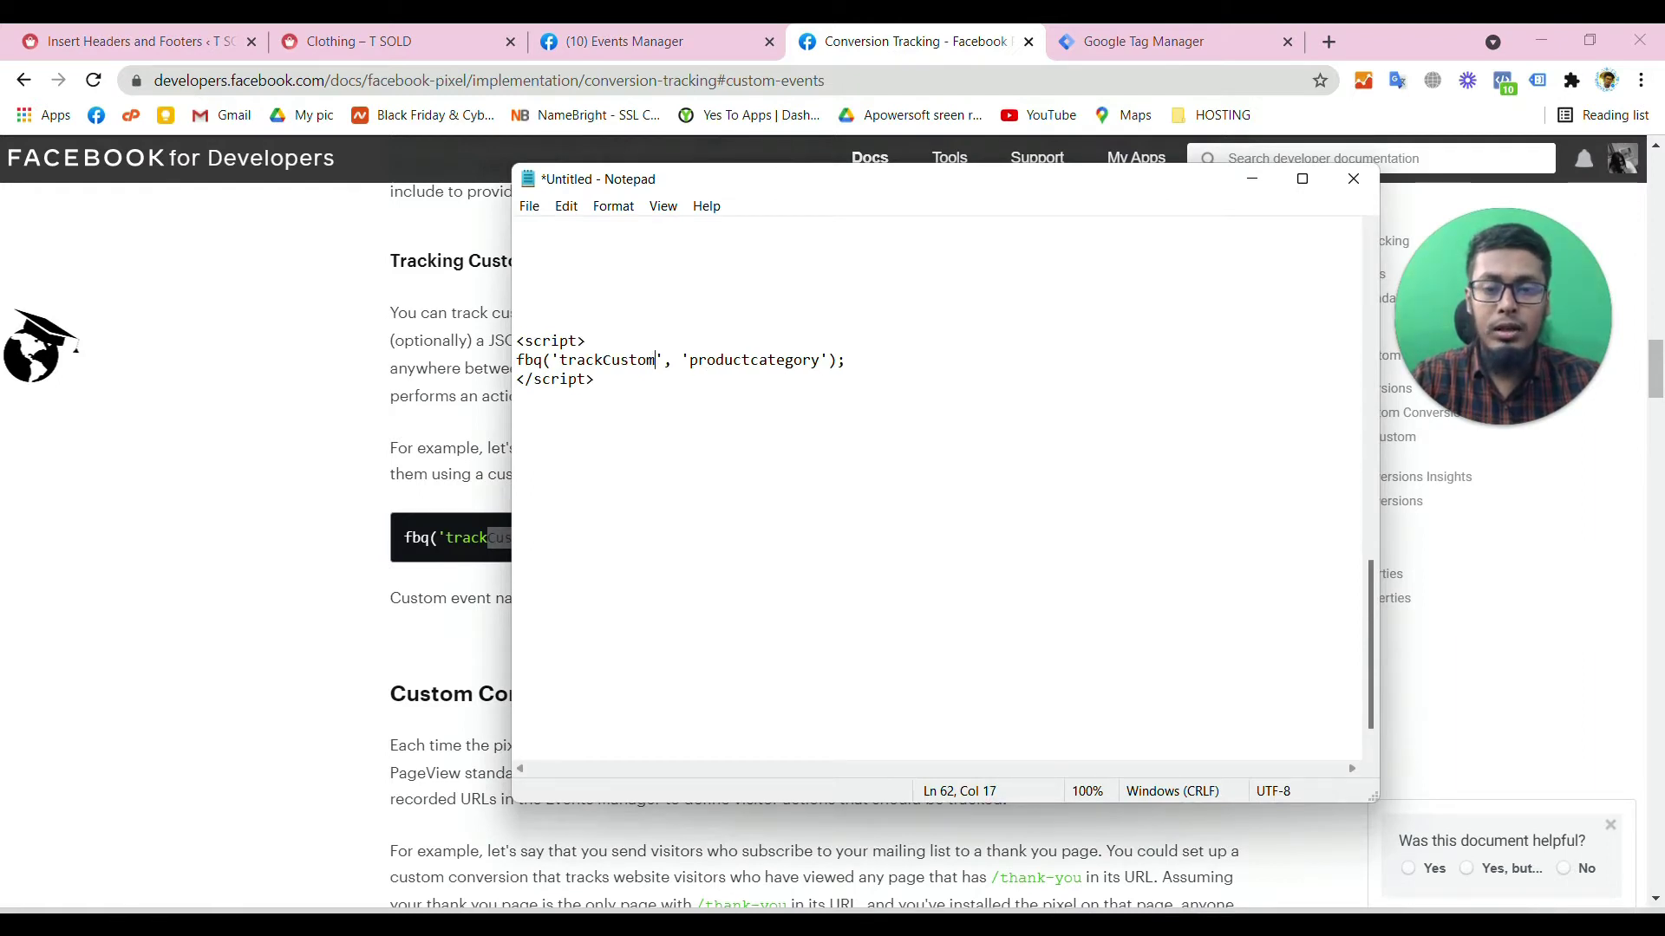
left_click_drag(599, 390, 486, 333)
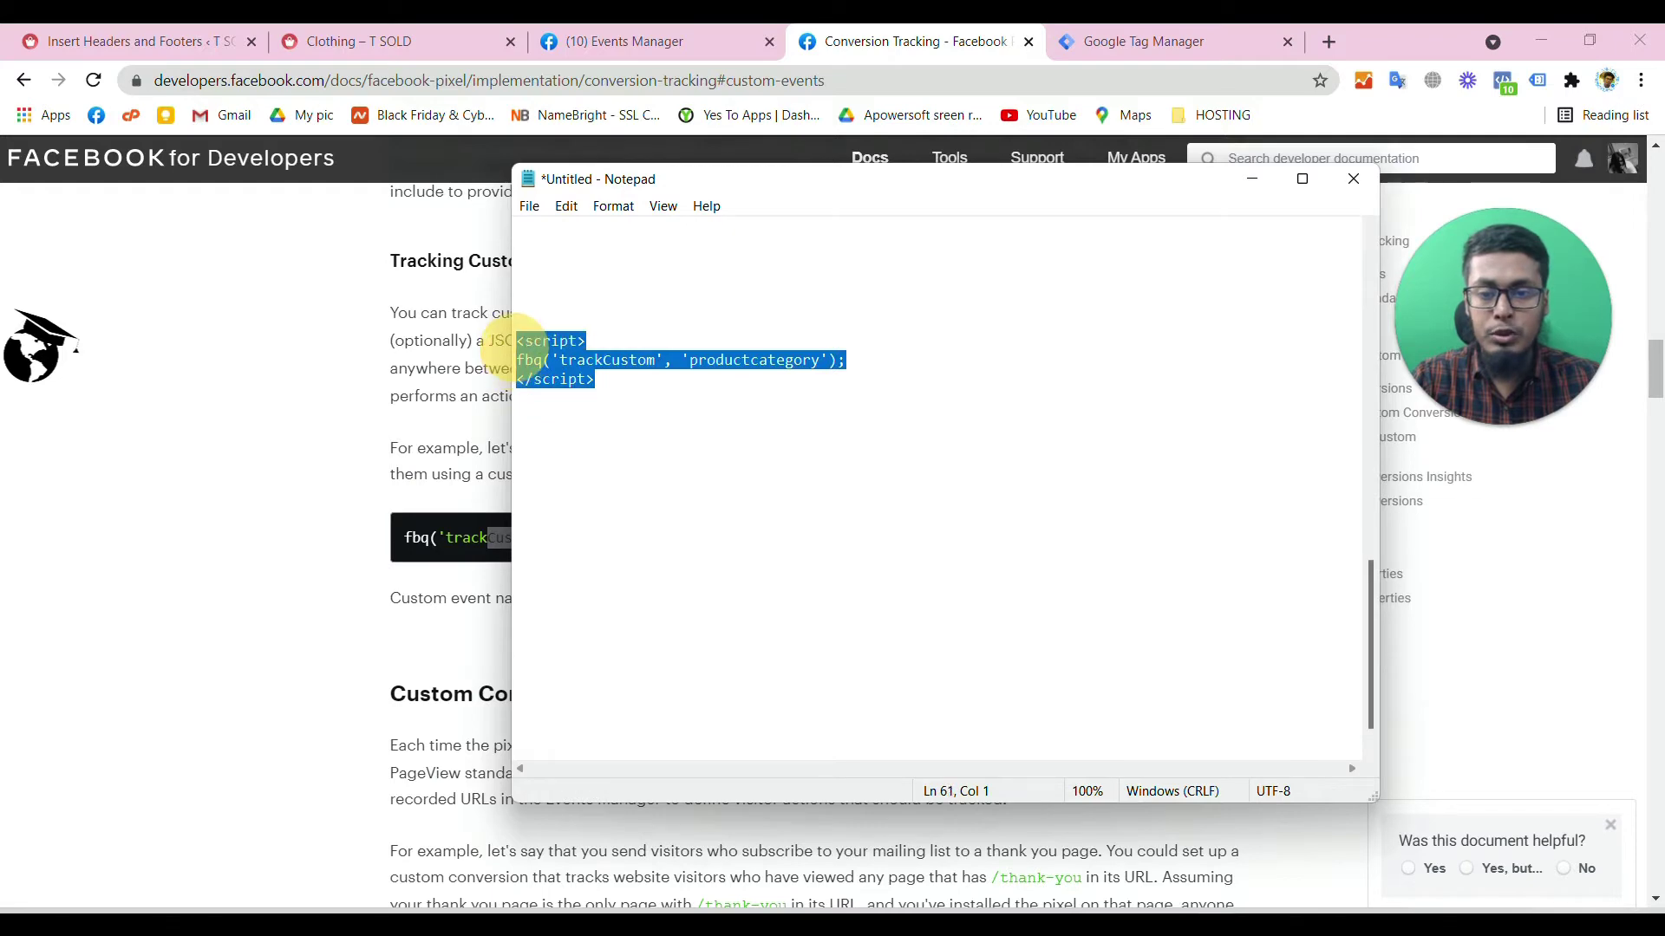
left_click(620, 390)
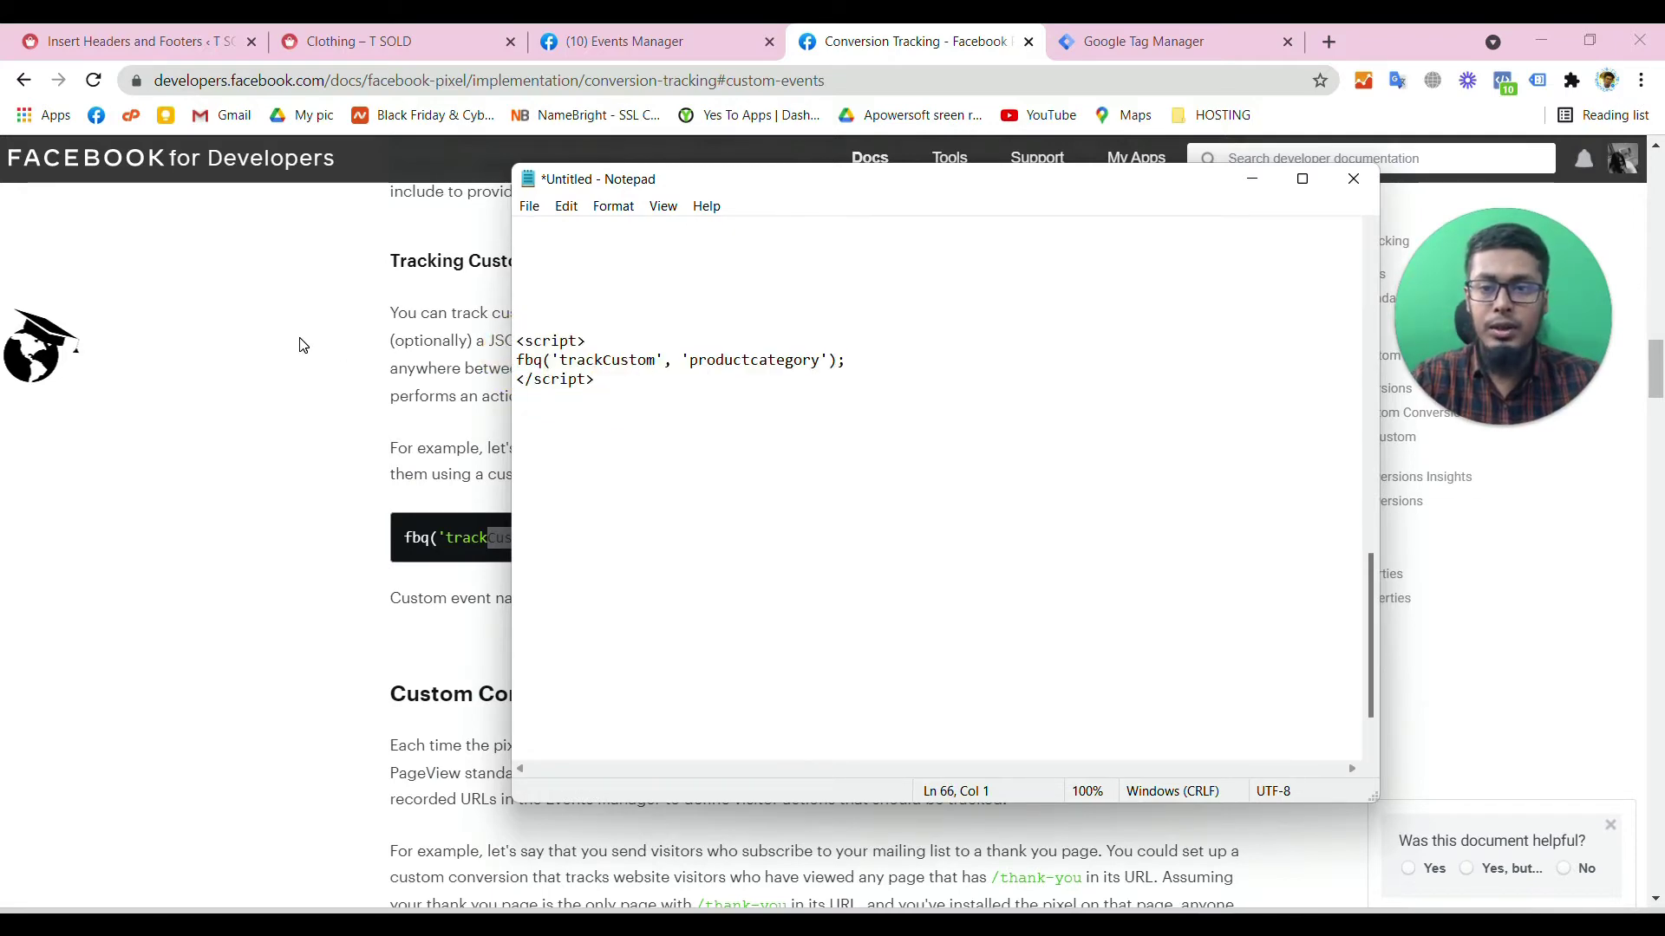
- Open the shop's About Us page in the clothing page's browser tab and its Blog page in a new tab
left_click(318, 47)
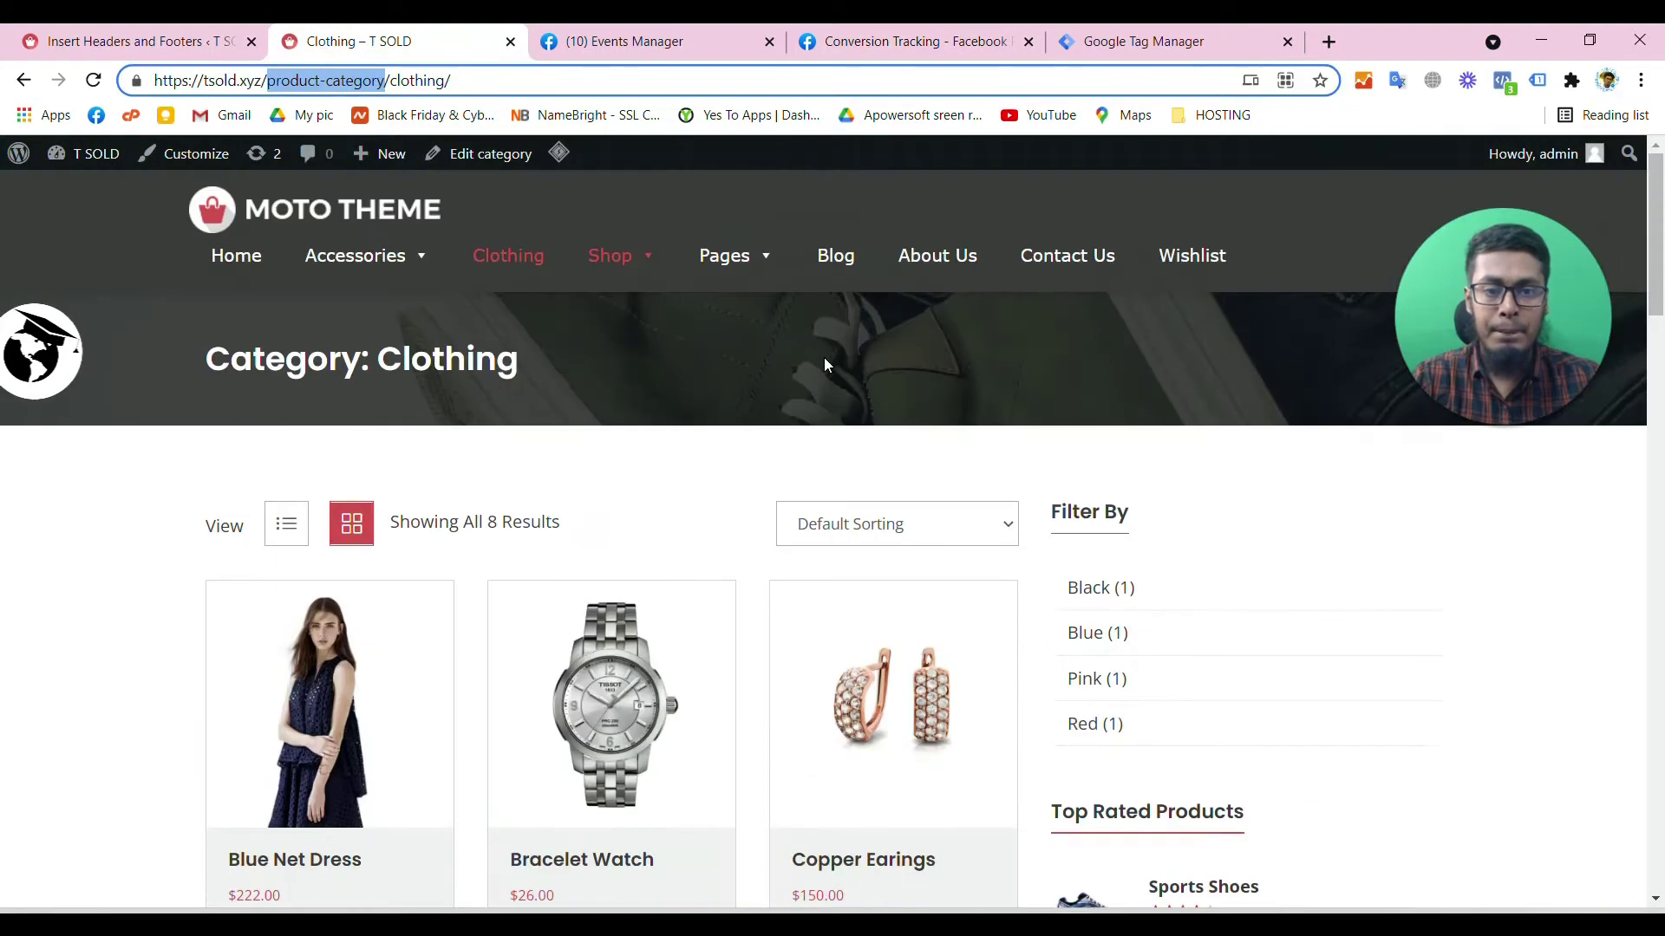
left_click(928, 263)
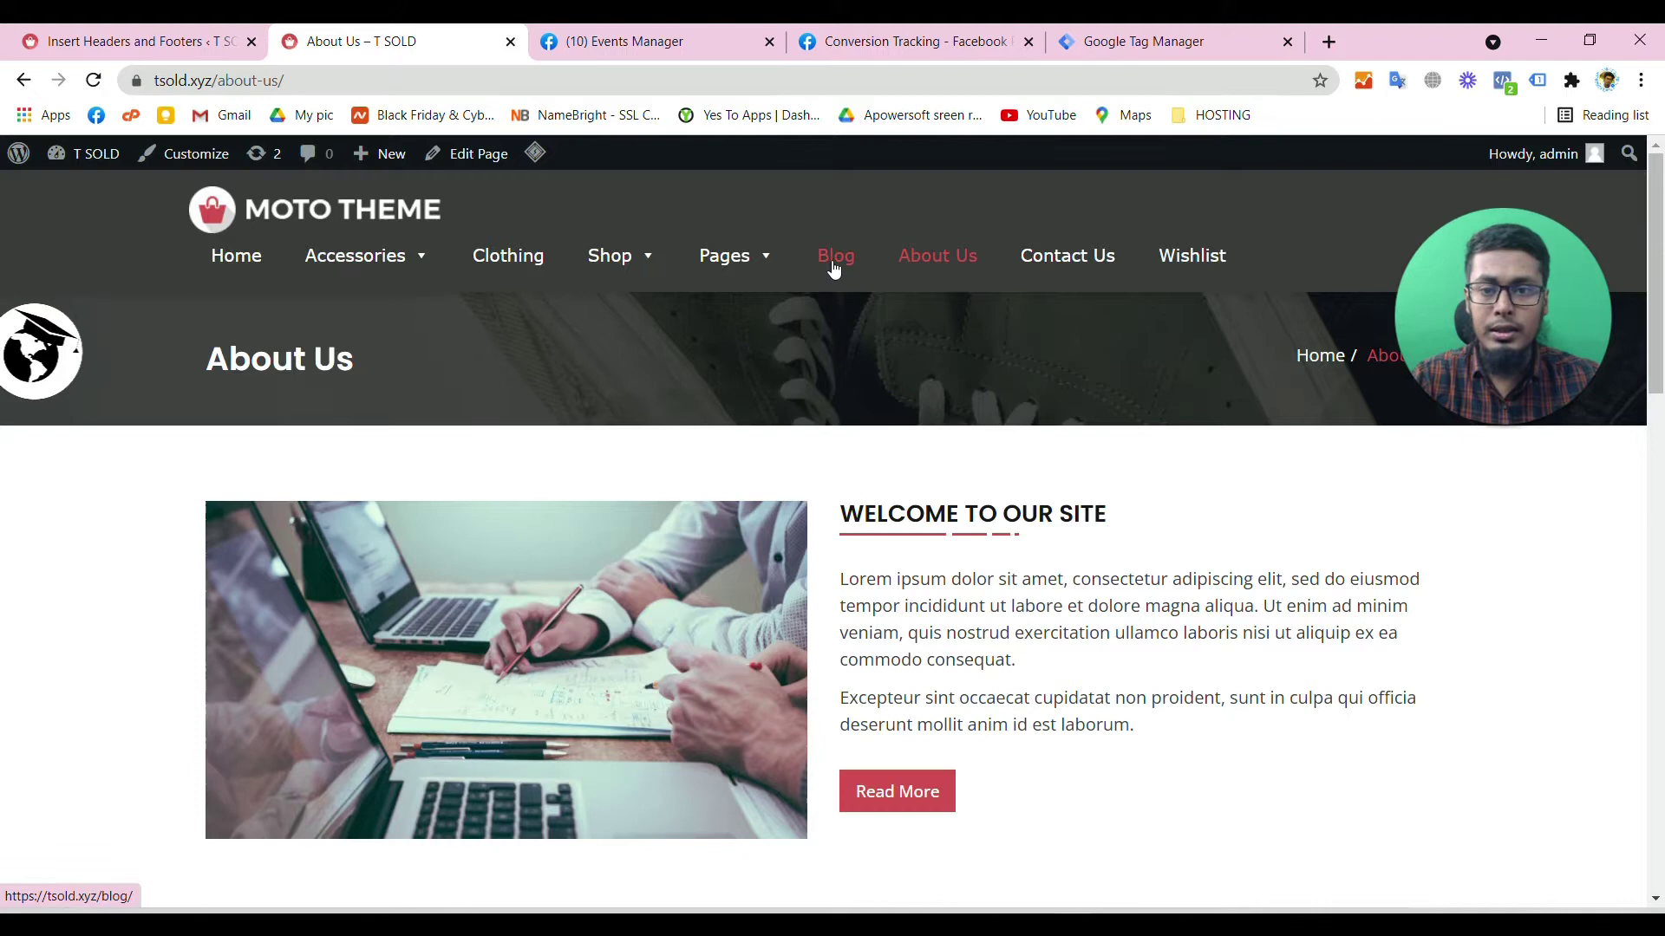
middle_click(832, 270)
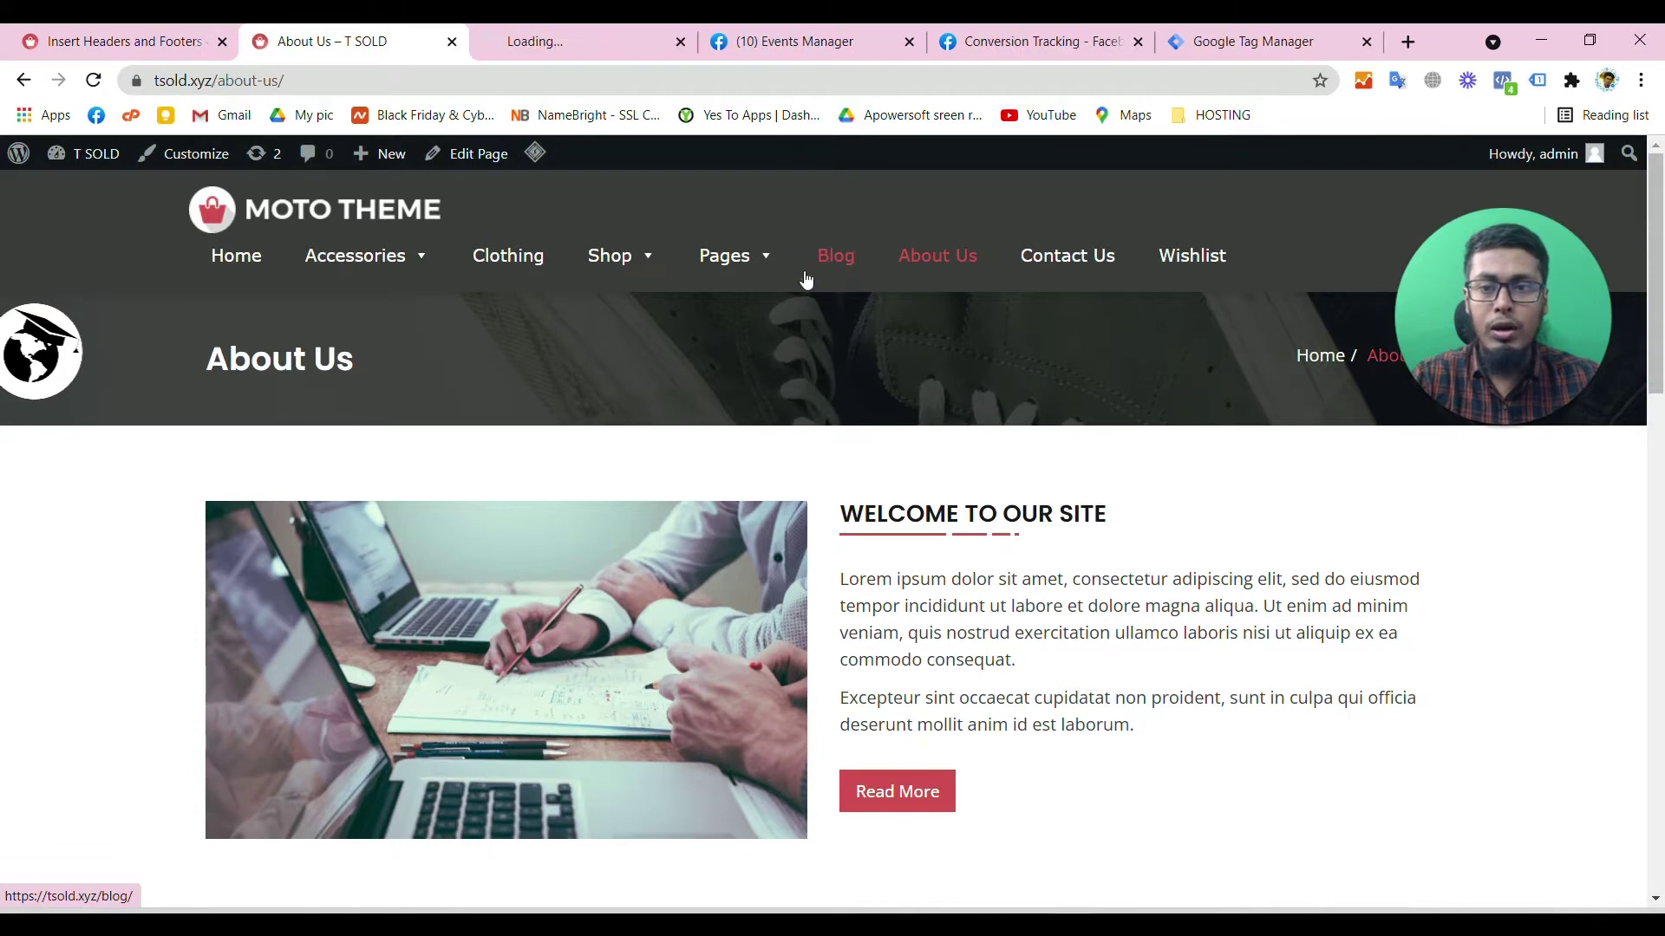
left_click(616, 46)
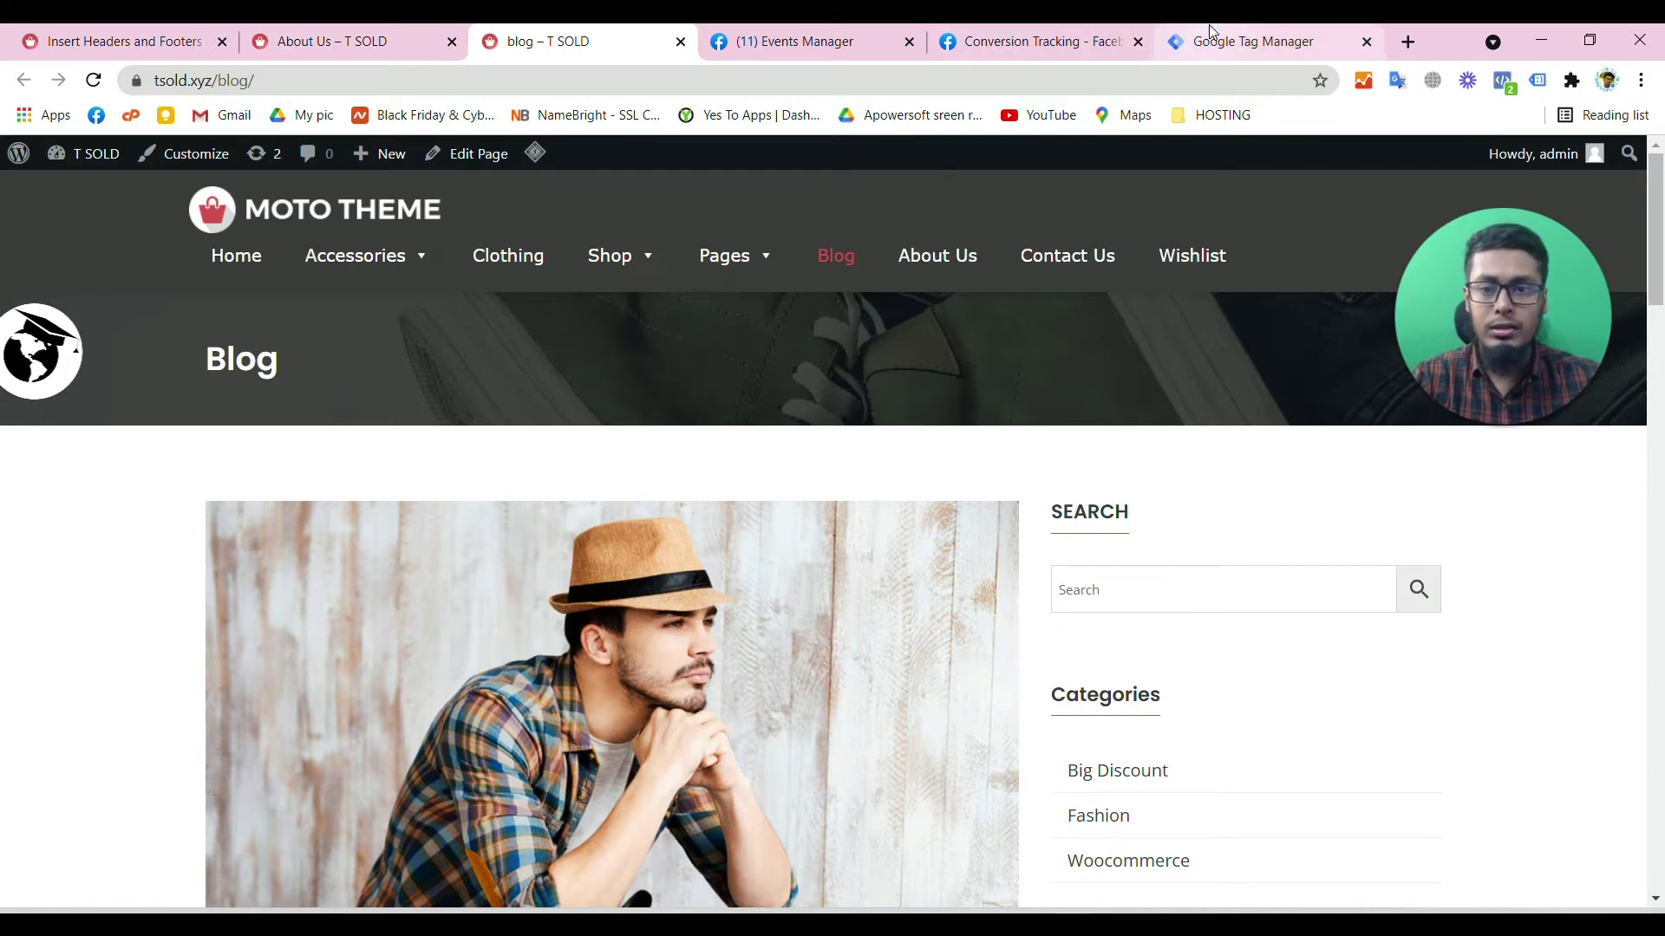
left_click(1248, 42)
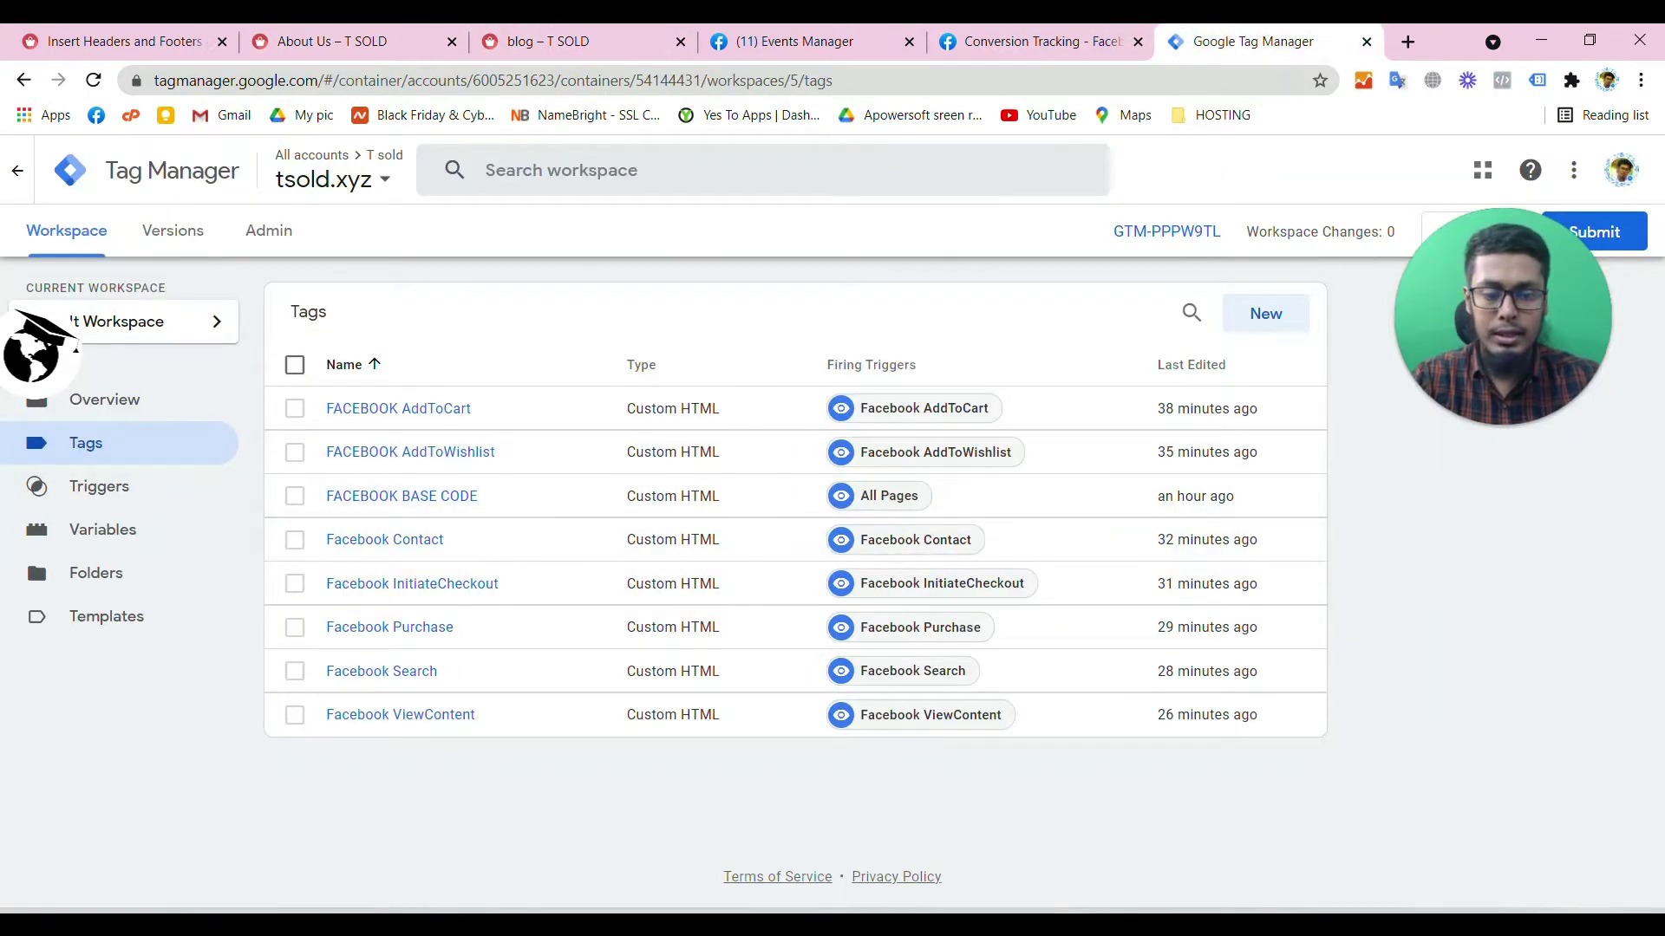
left_click(563, 41)
- Copy the trackCustom script block in Notepad and paste two copies of it below the original, separated by blank lines
key("alt+Tab")
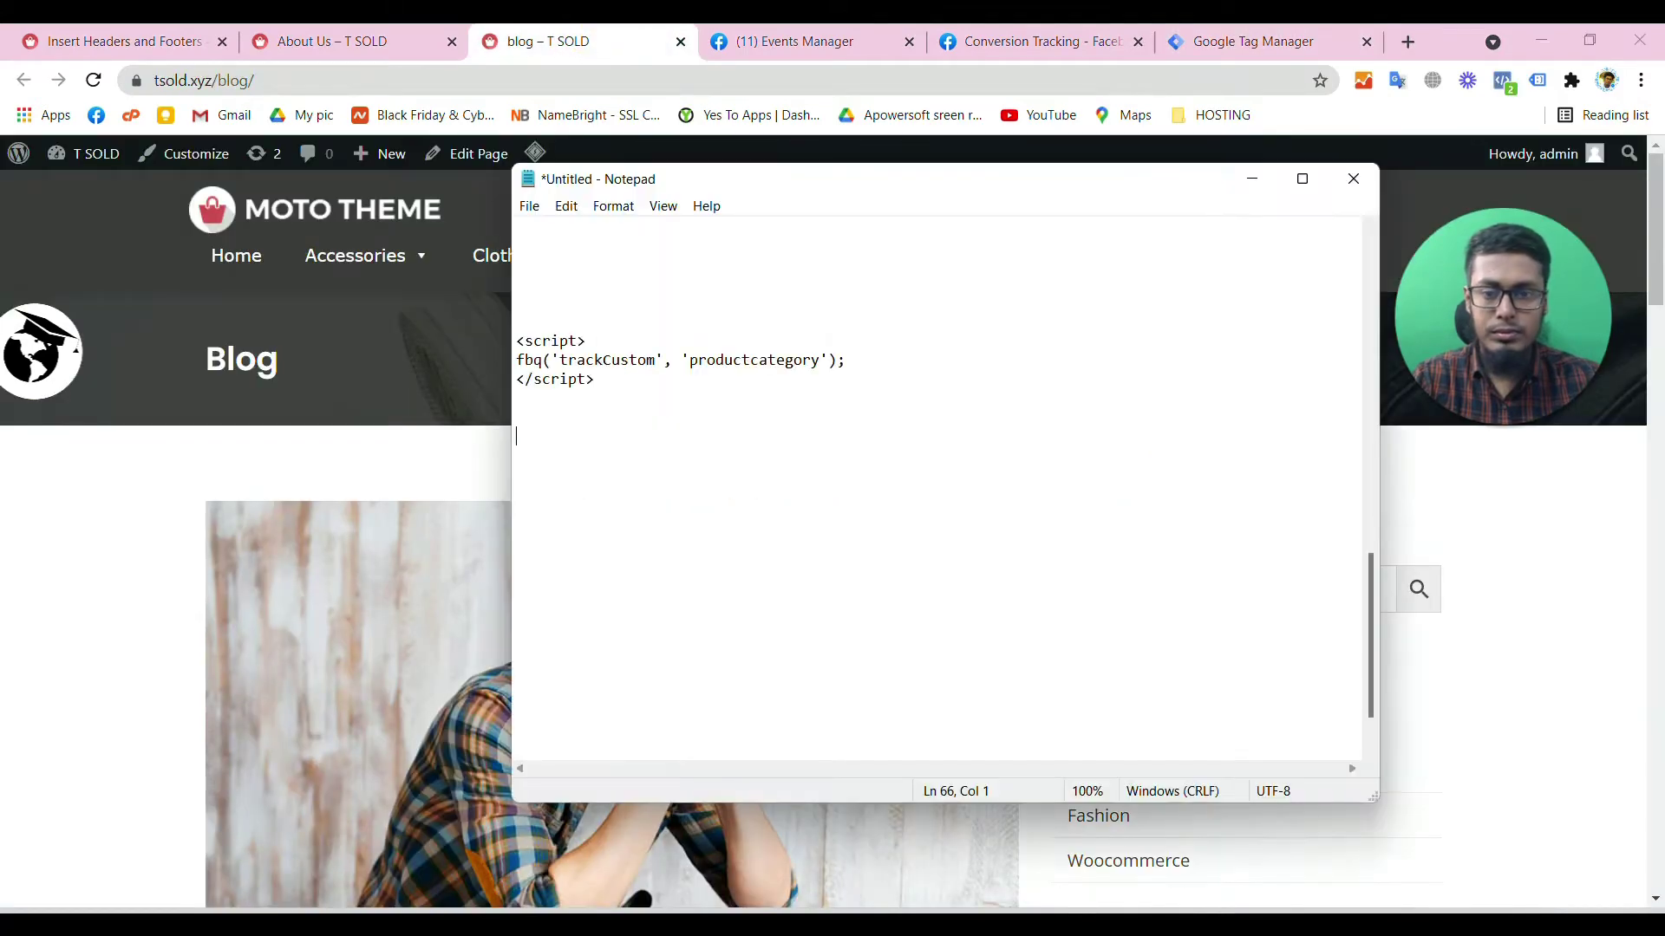
left_click_drag(596, 380, 483, 335)
key("ctrl+c")
left_click(642, 427)
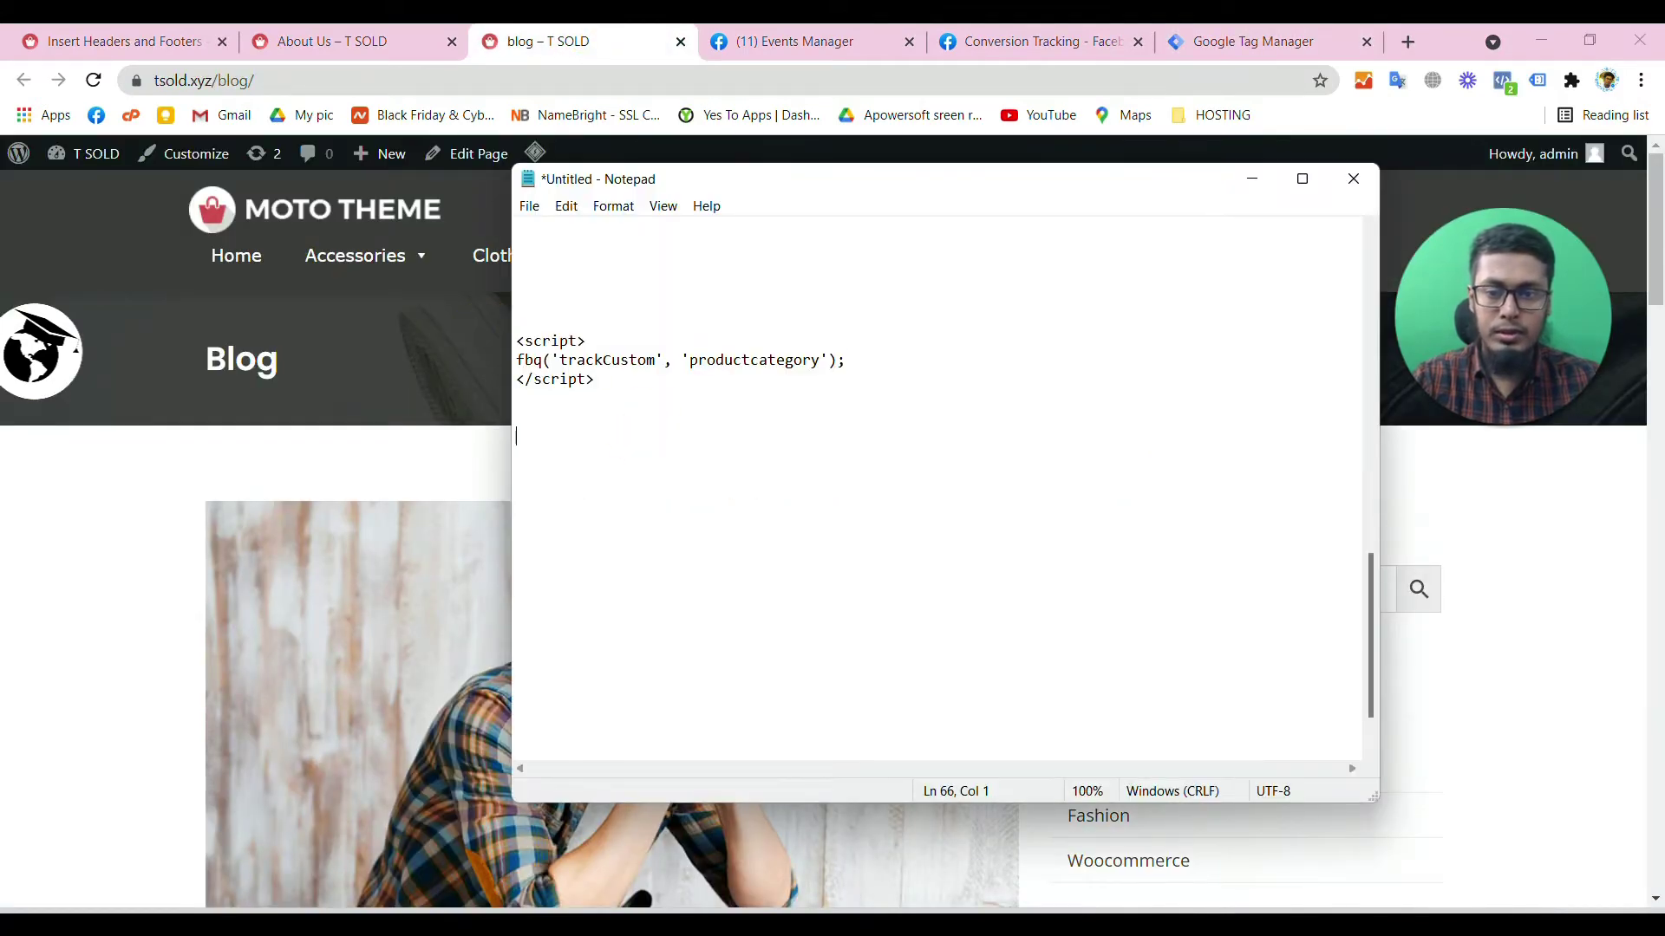
key("ctrl+v")
left_click(613, 532)
key("ctrl+v")
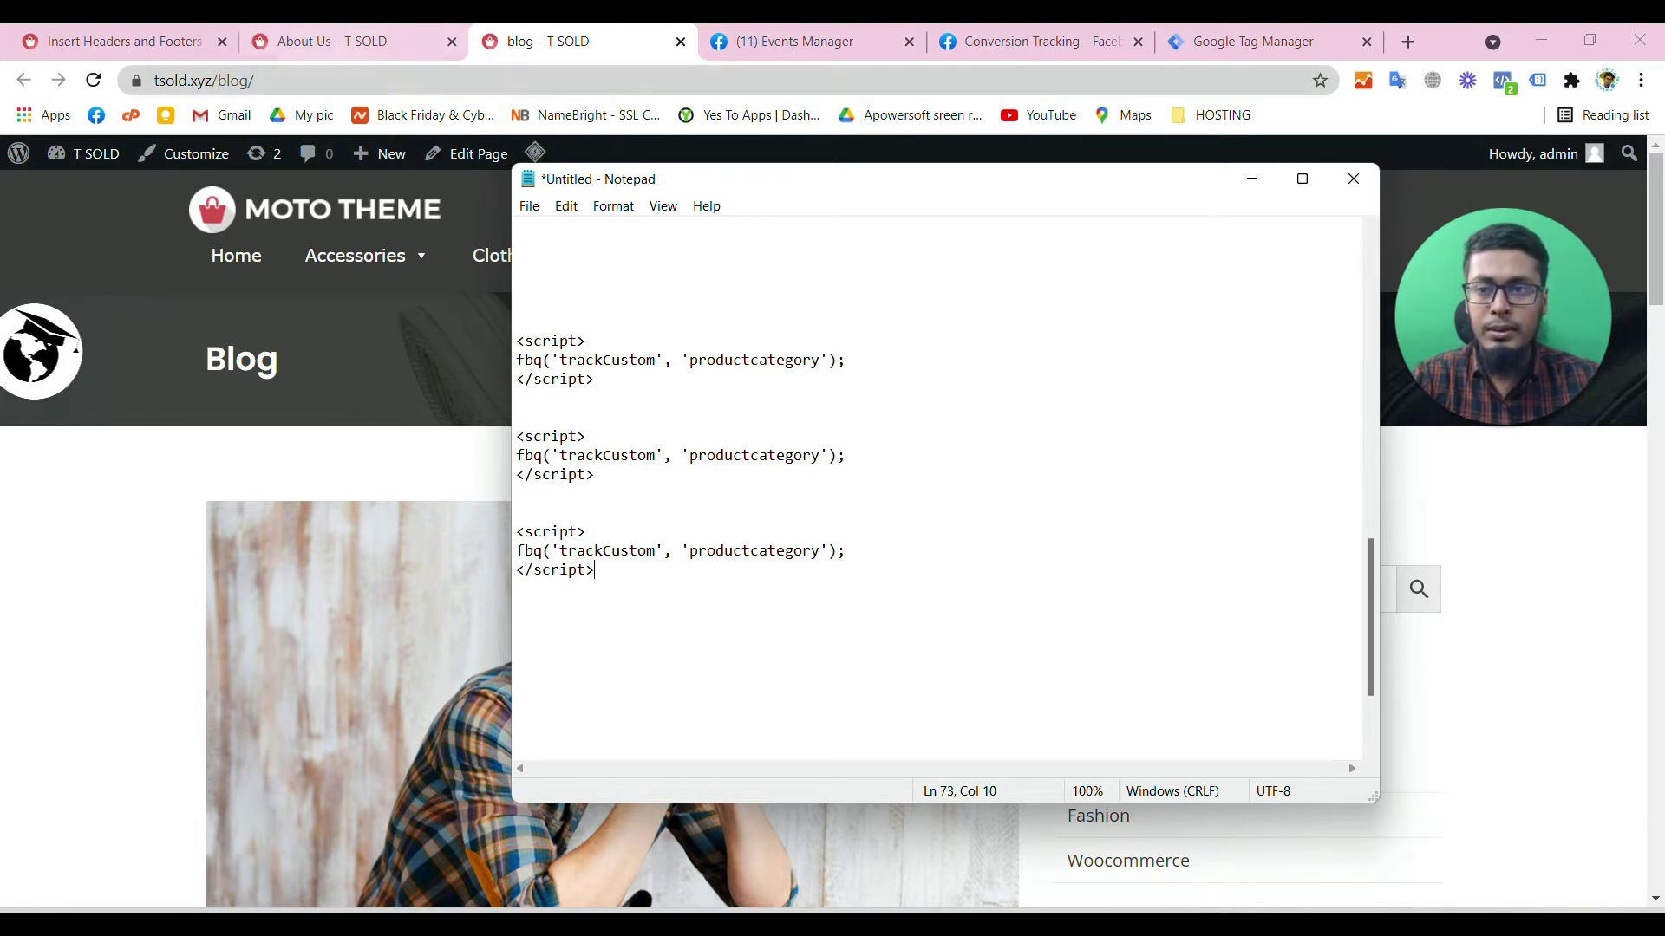
- Copy "blog" from the Blog page's address and use it as the event name in the second trackCustom script
left_click(232, 81)
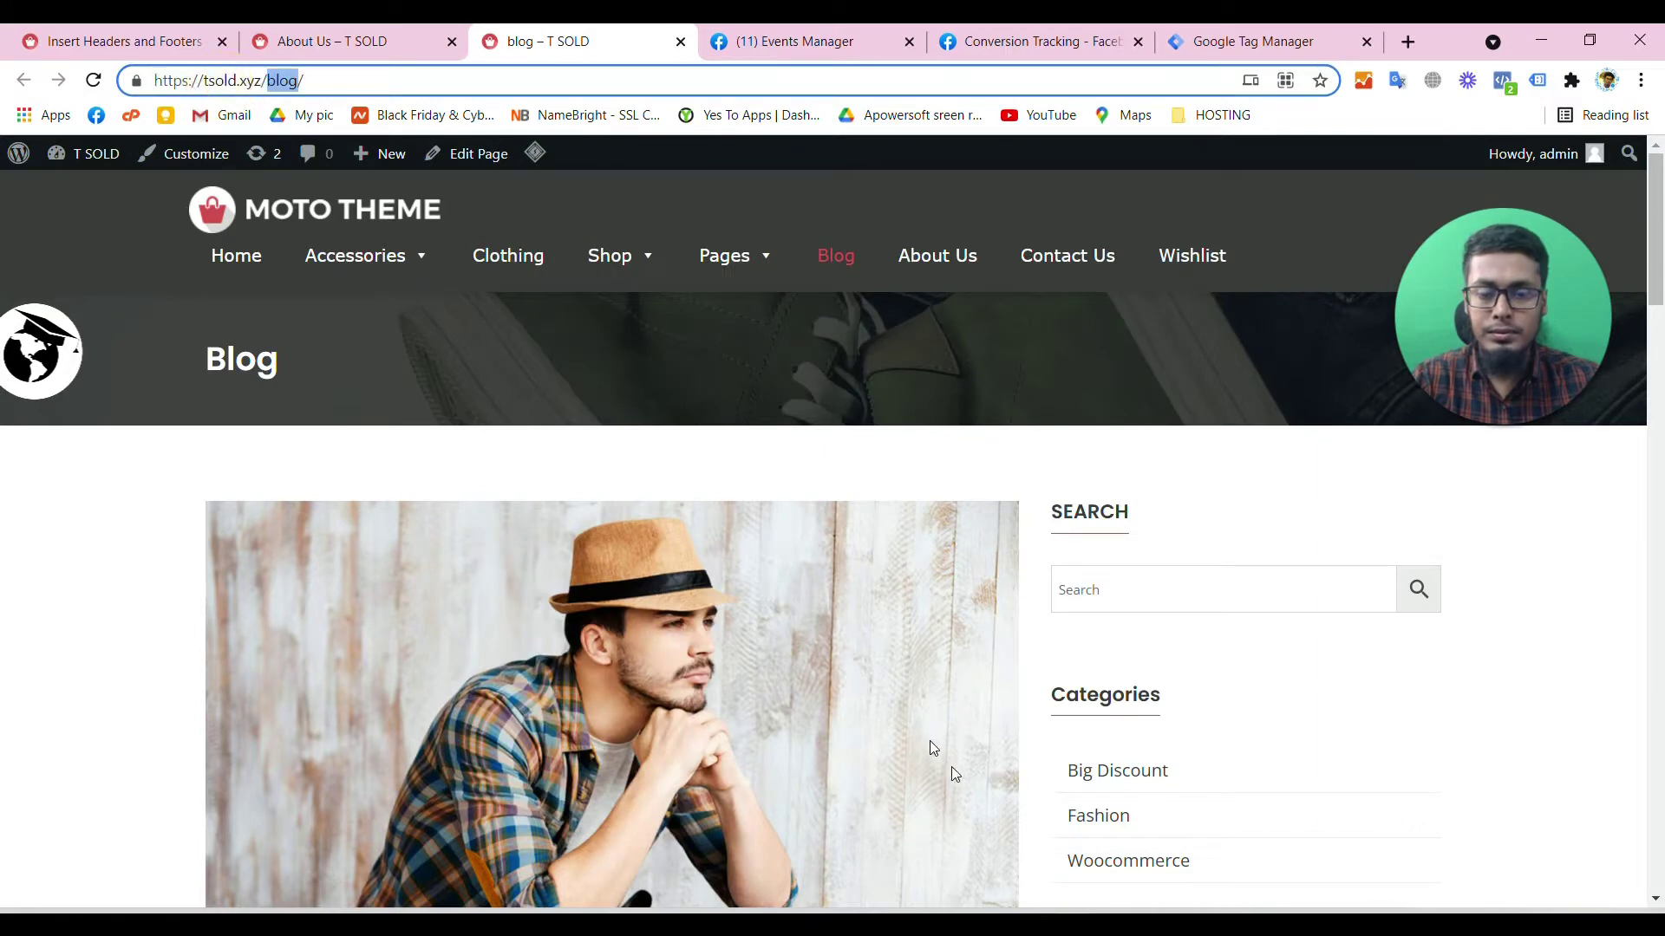
key("alt+Tab")
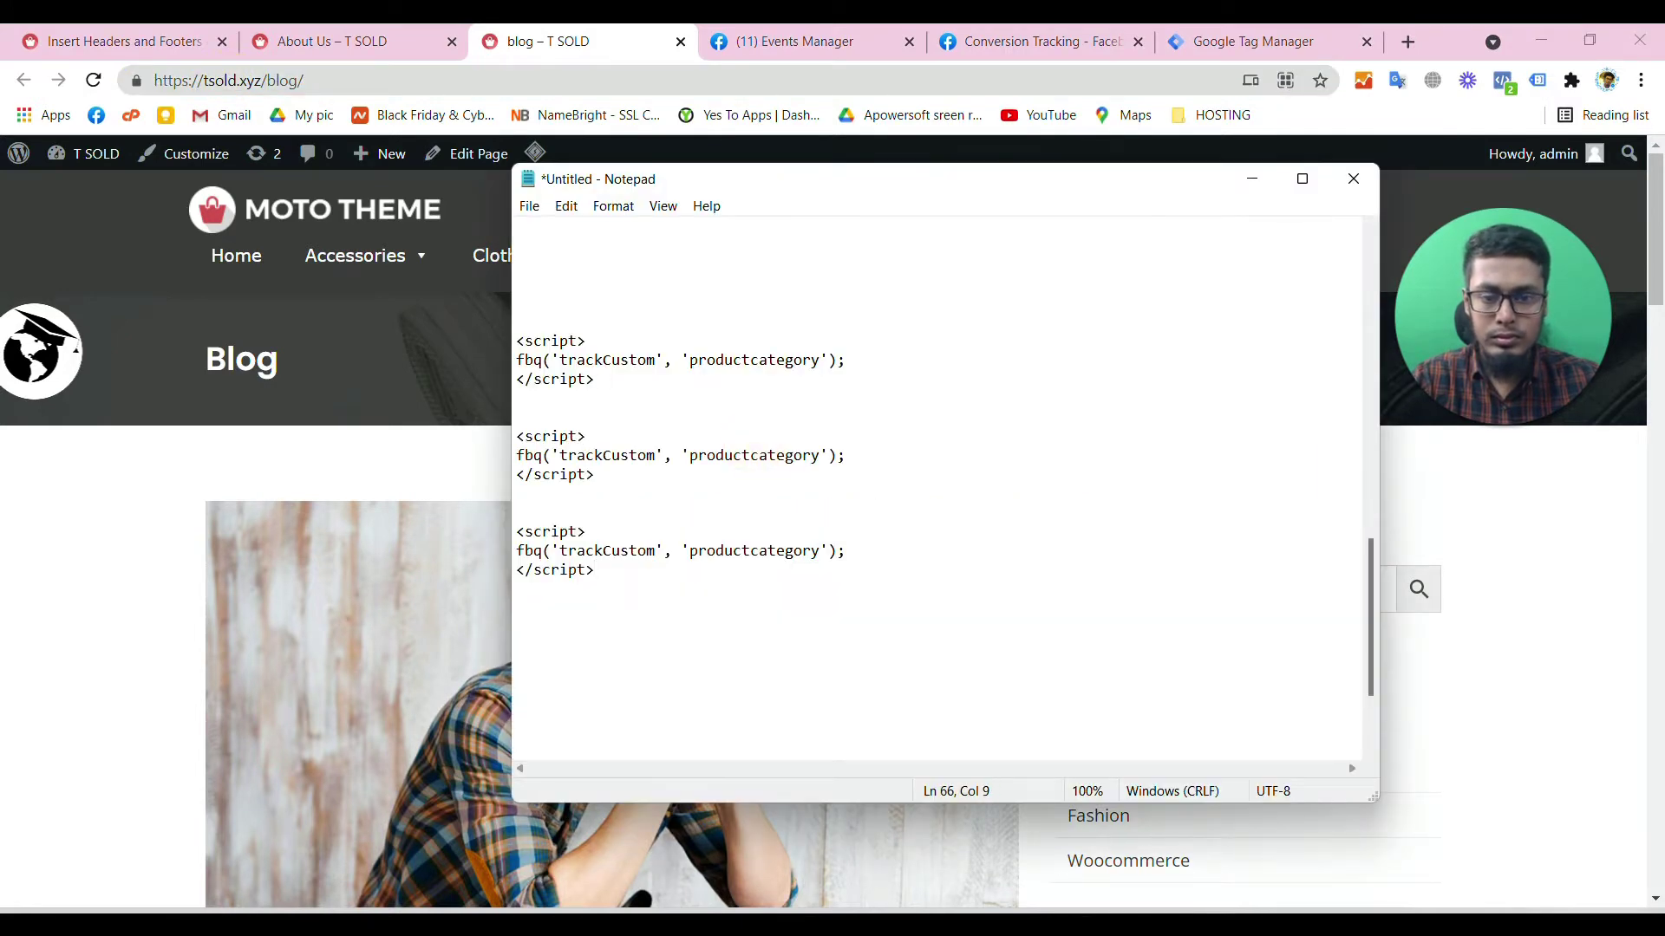
left_click_drag(824, 455, 687, 455)
key("ctrl+v")
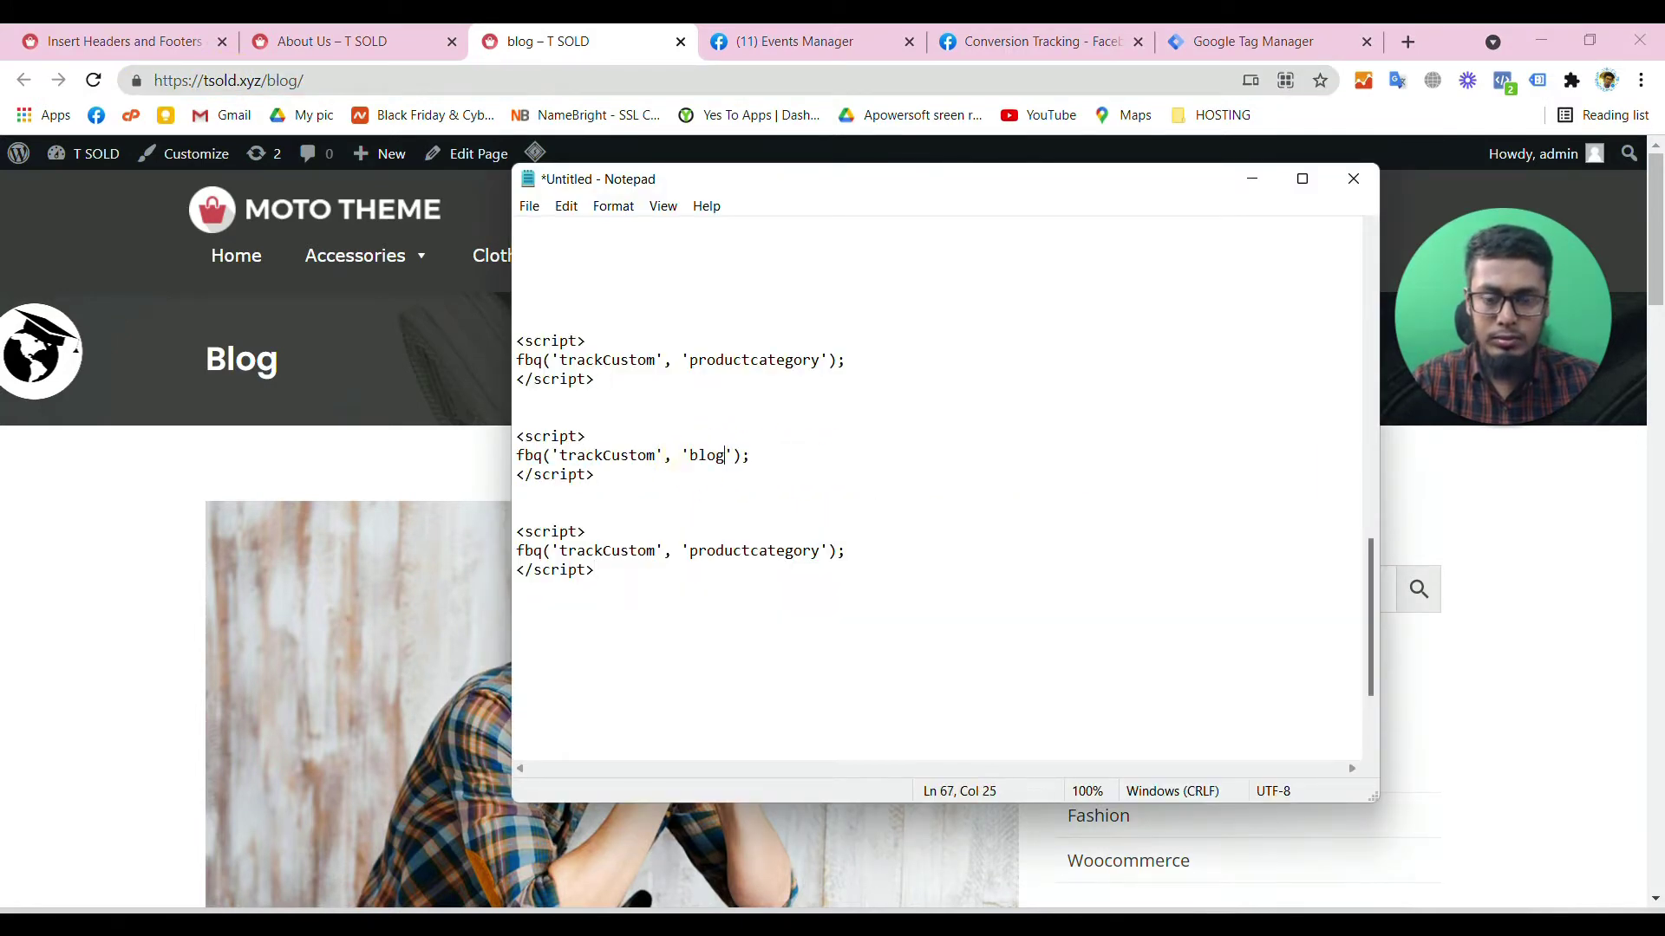
- Copy "about-us" from the About Us page's address, set the third script's event name to 'aboutus', and select all three trackCustom scripts
left_click(372, 42)
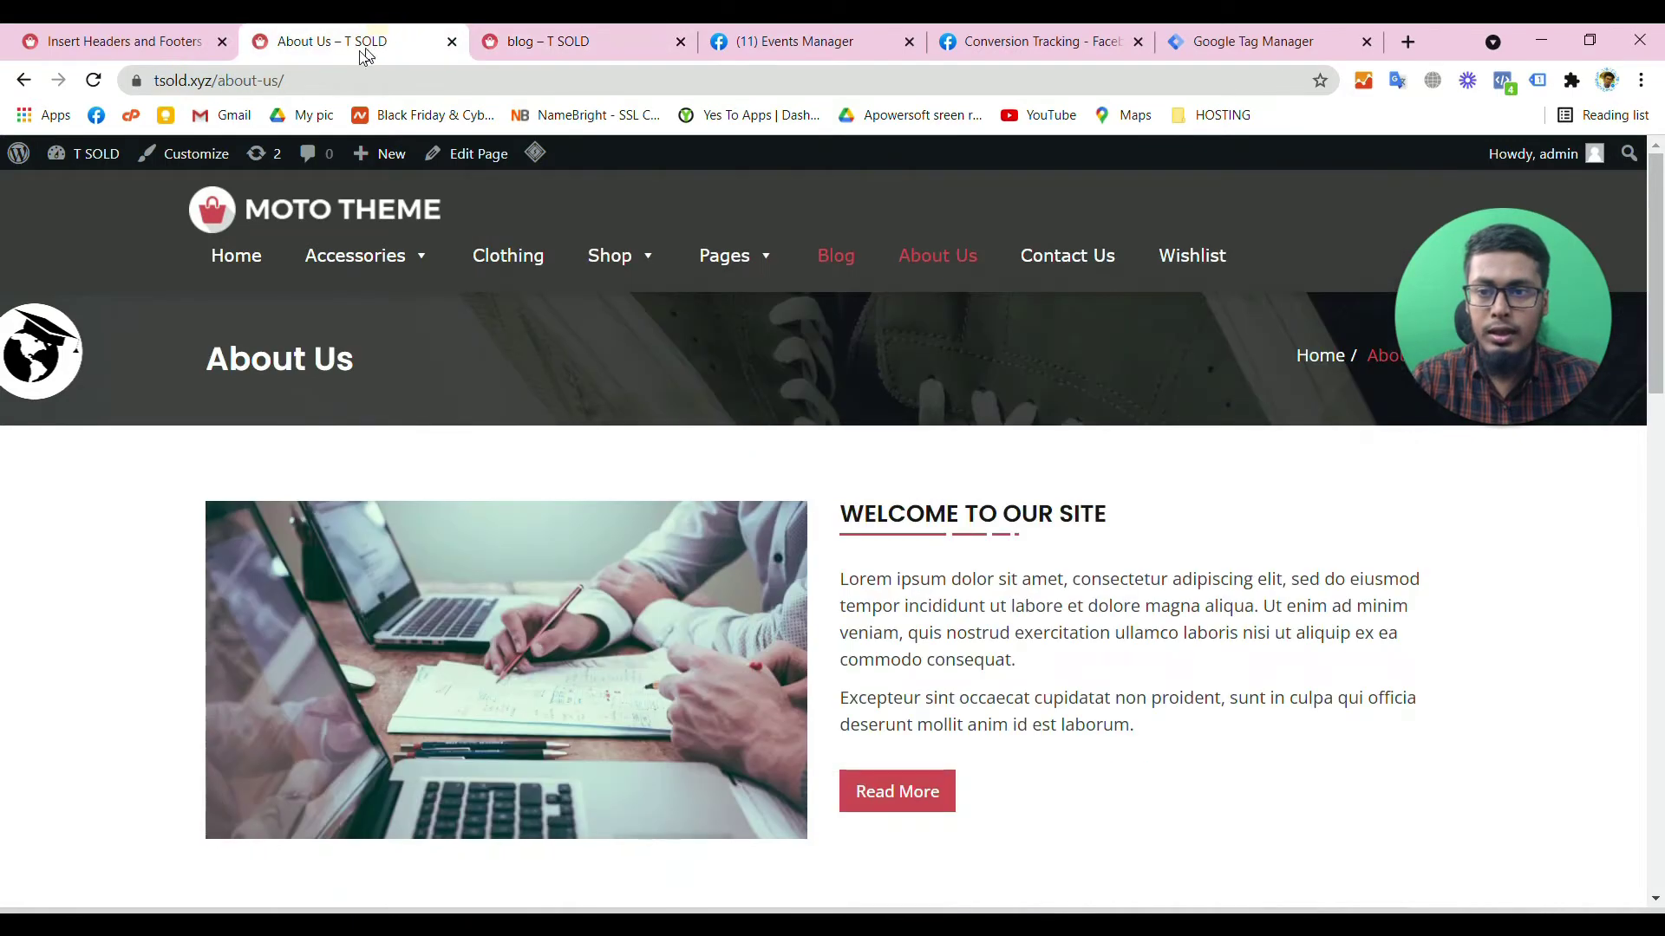
left_click(221, 80)
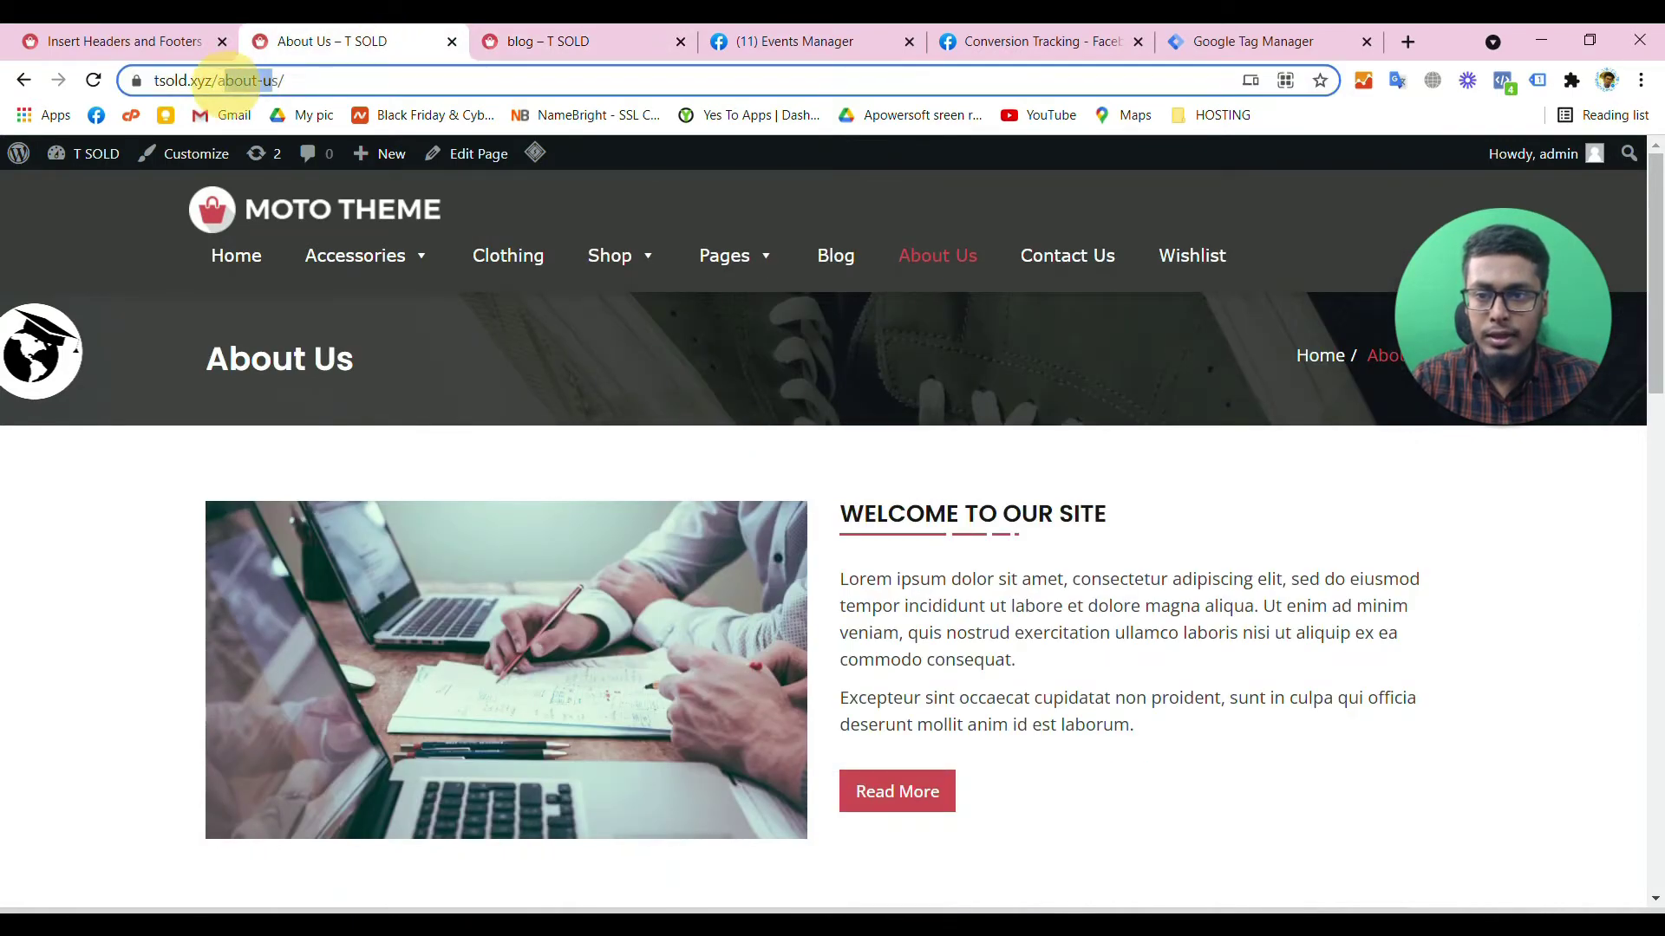
left_click_drag(267, 81, 321, 81)
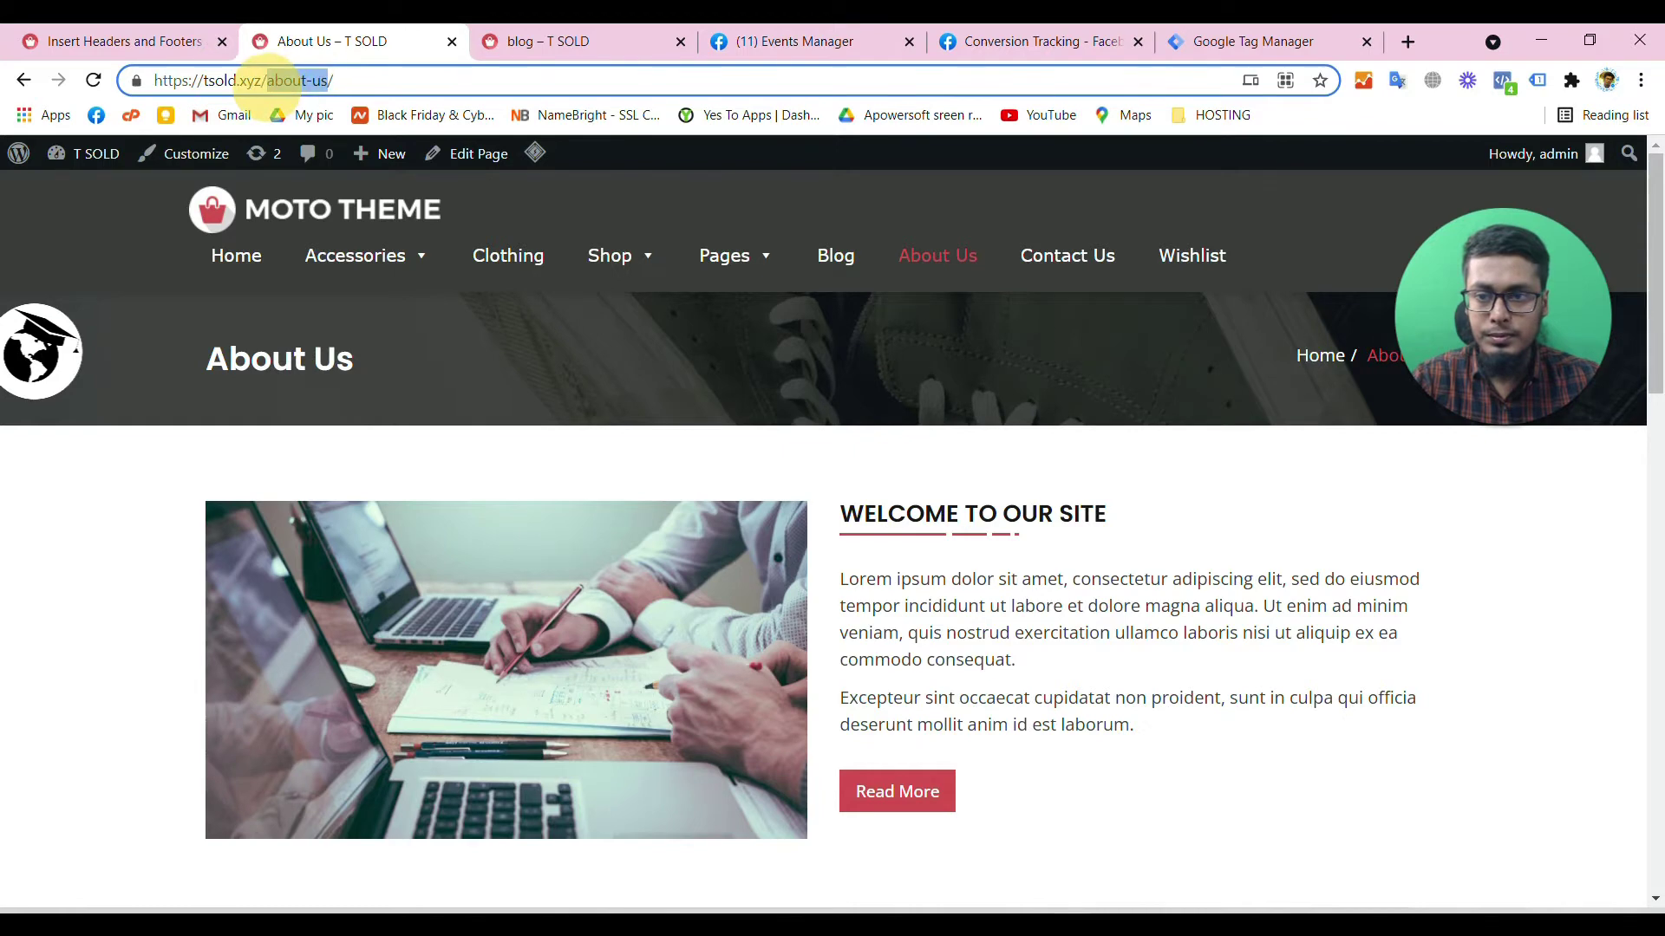
left_click(568, 41)
left_click(802, 36)
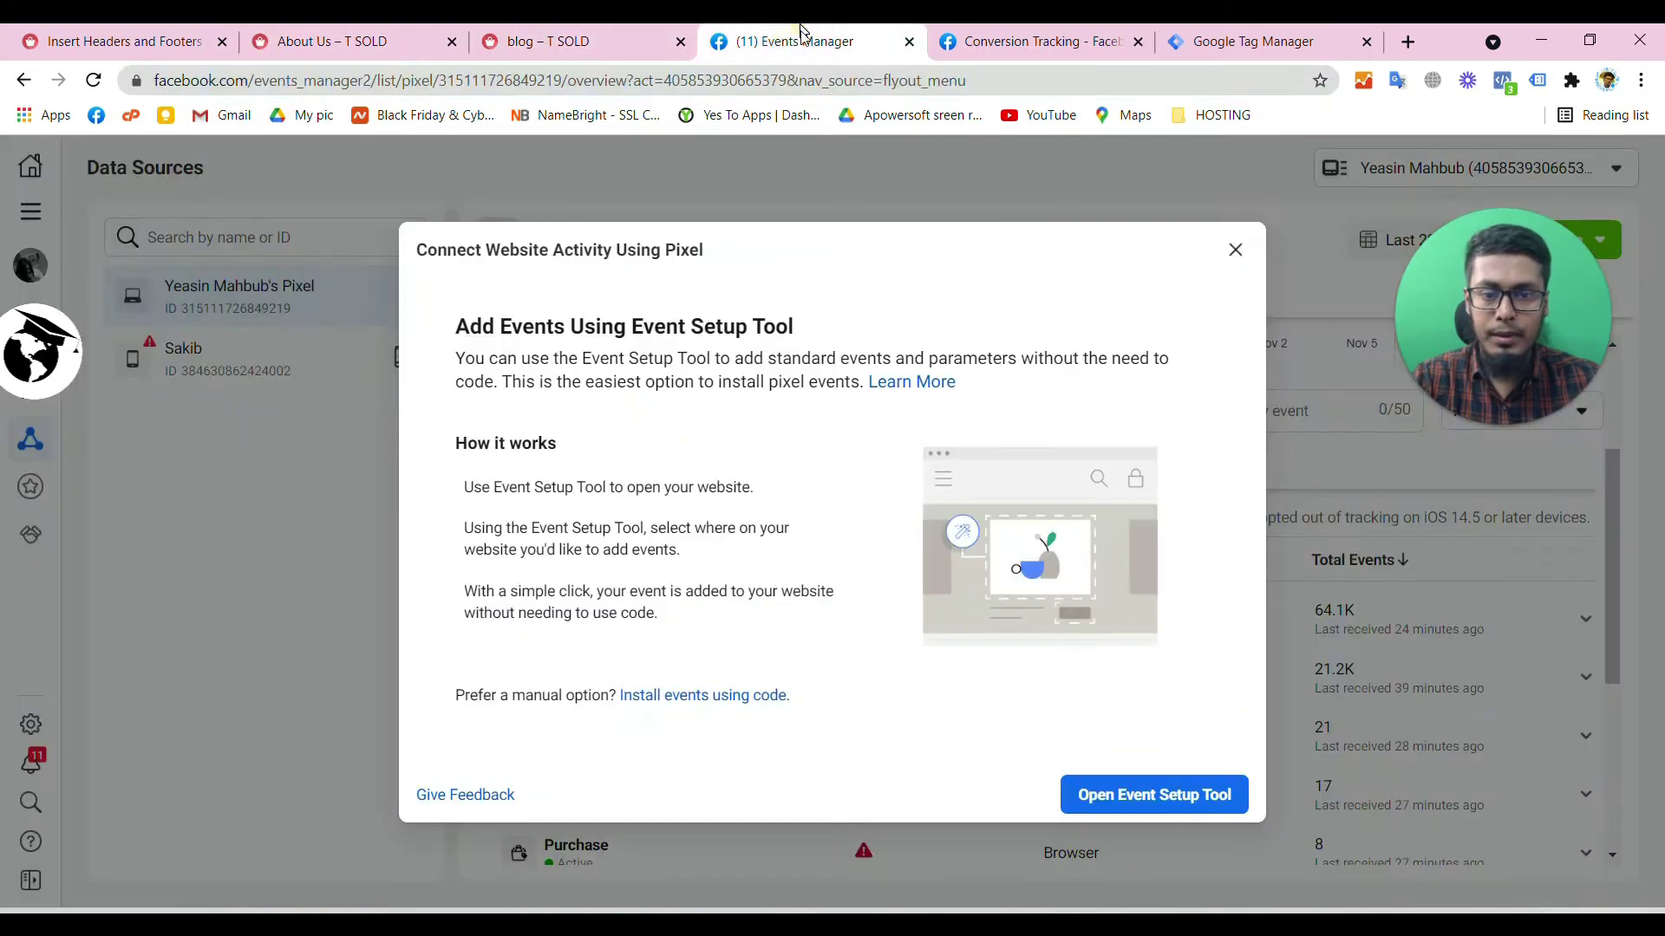
key("alt+Tab")
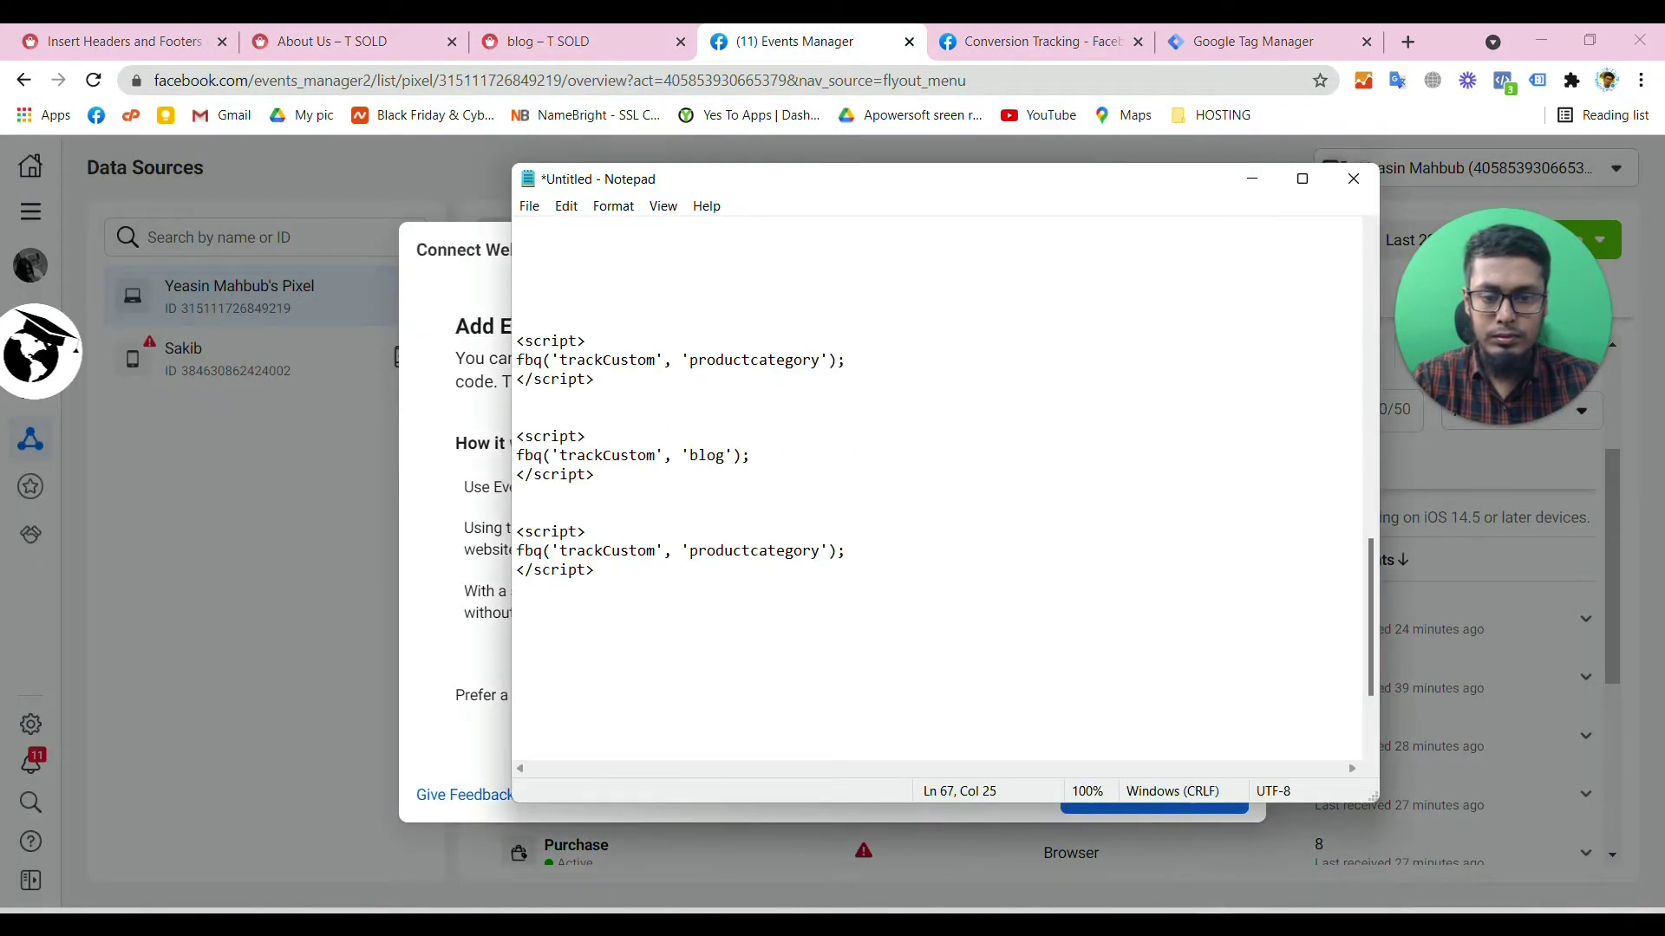
left_click_drag(820, 551, 689, 555)
type("about-us")
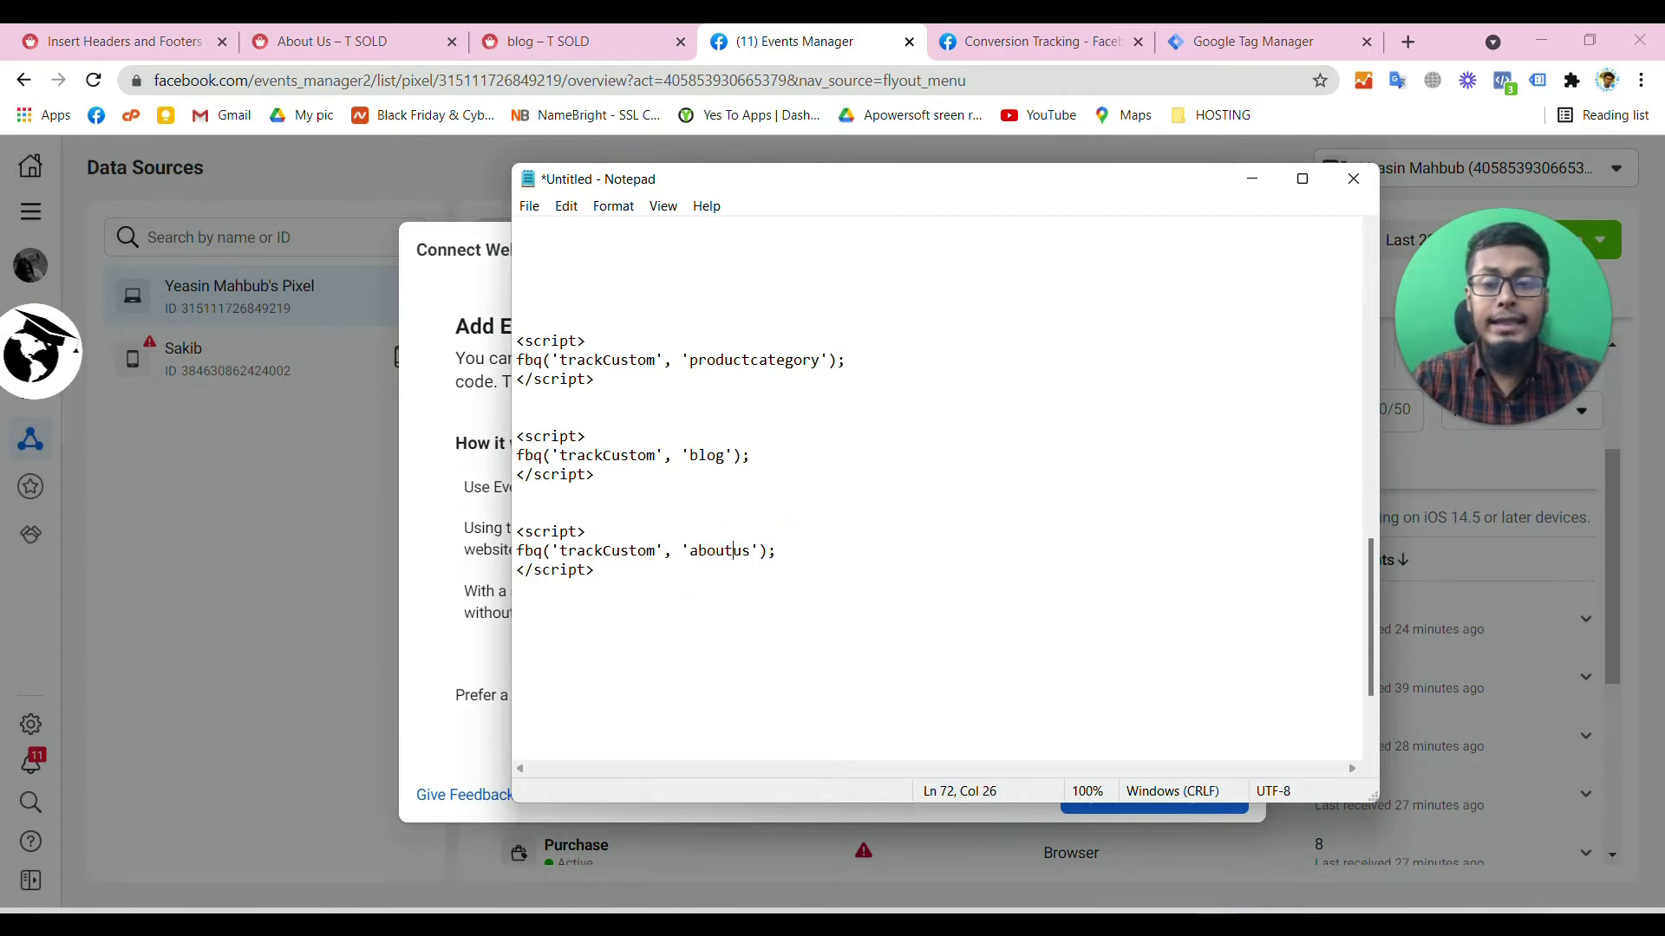
left_click_drag(595, 570, 512, 338)
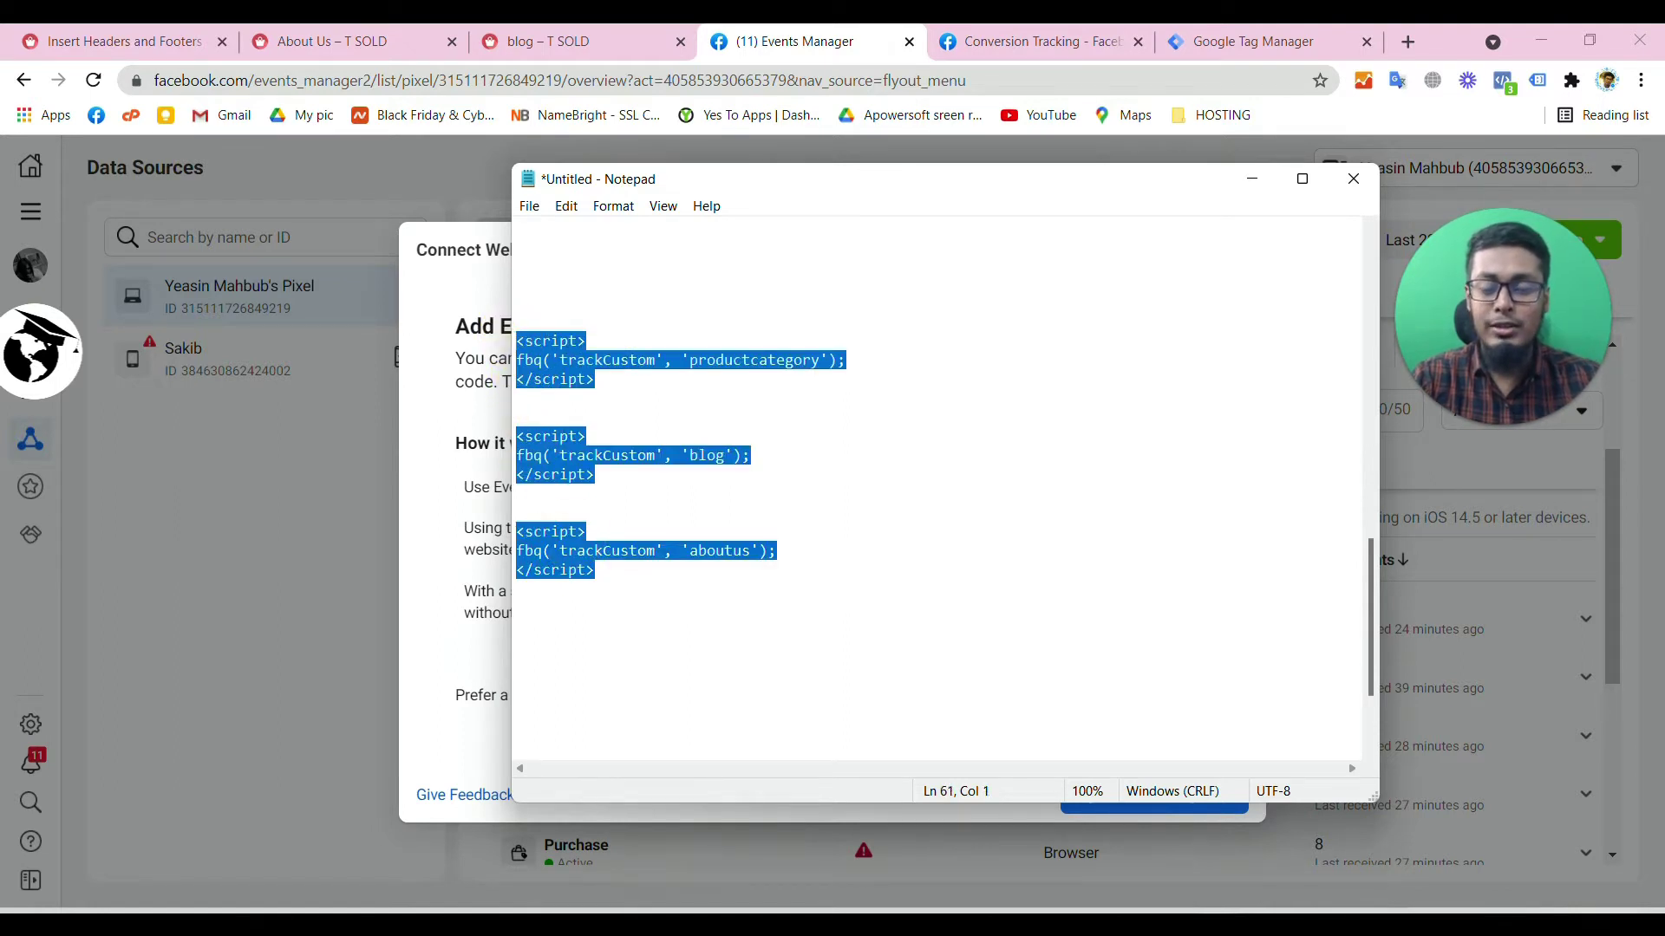
- Copy the trackCustom script block with the 'productcategory' event in Notepad
left_click(565, 413)
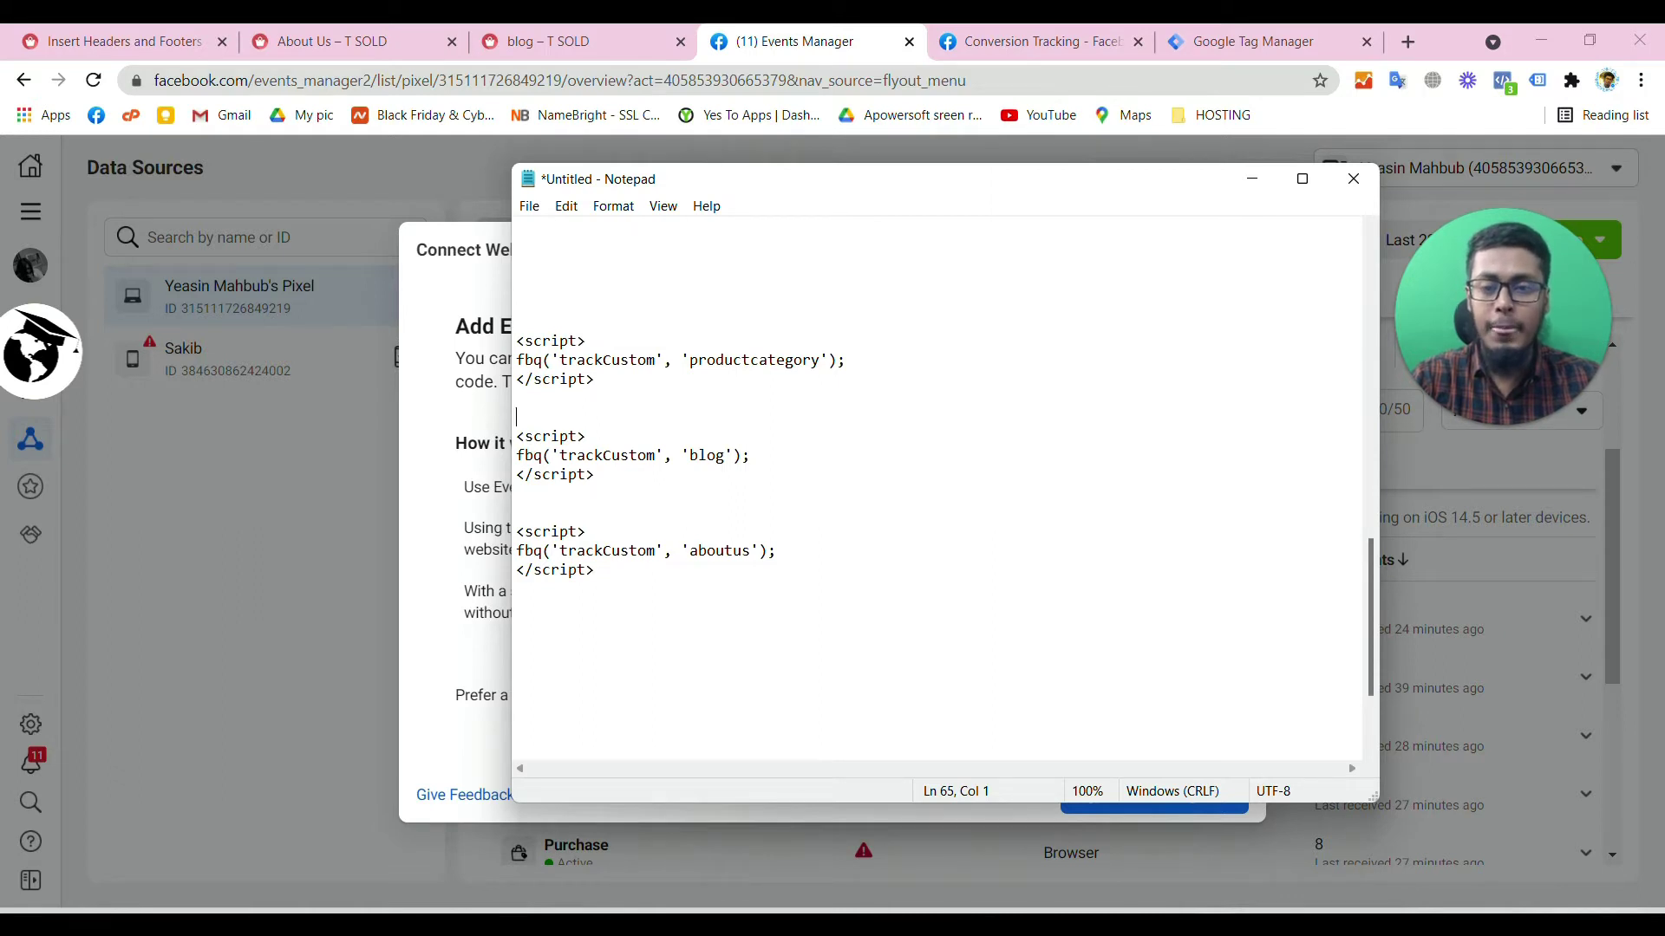
left_click(564, 398)
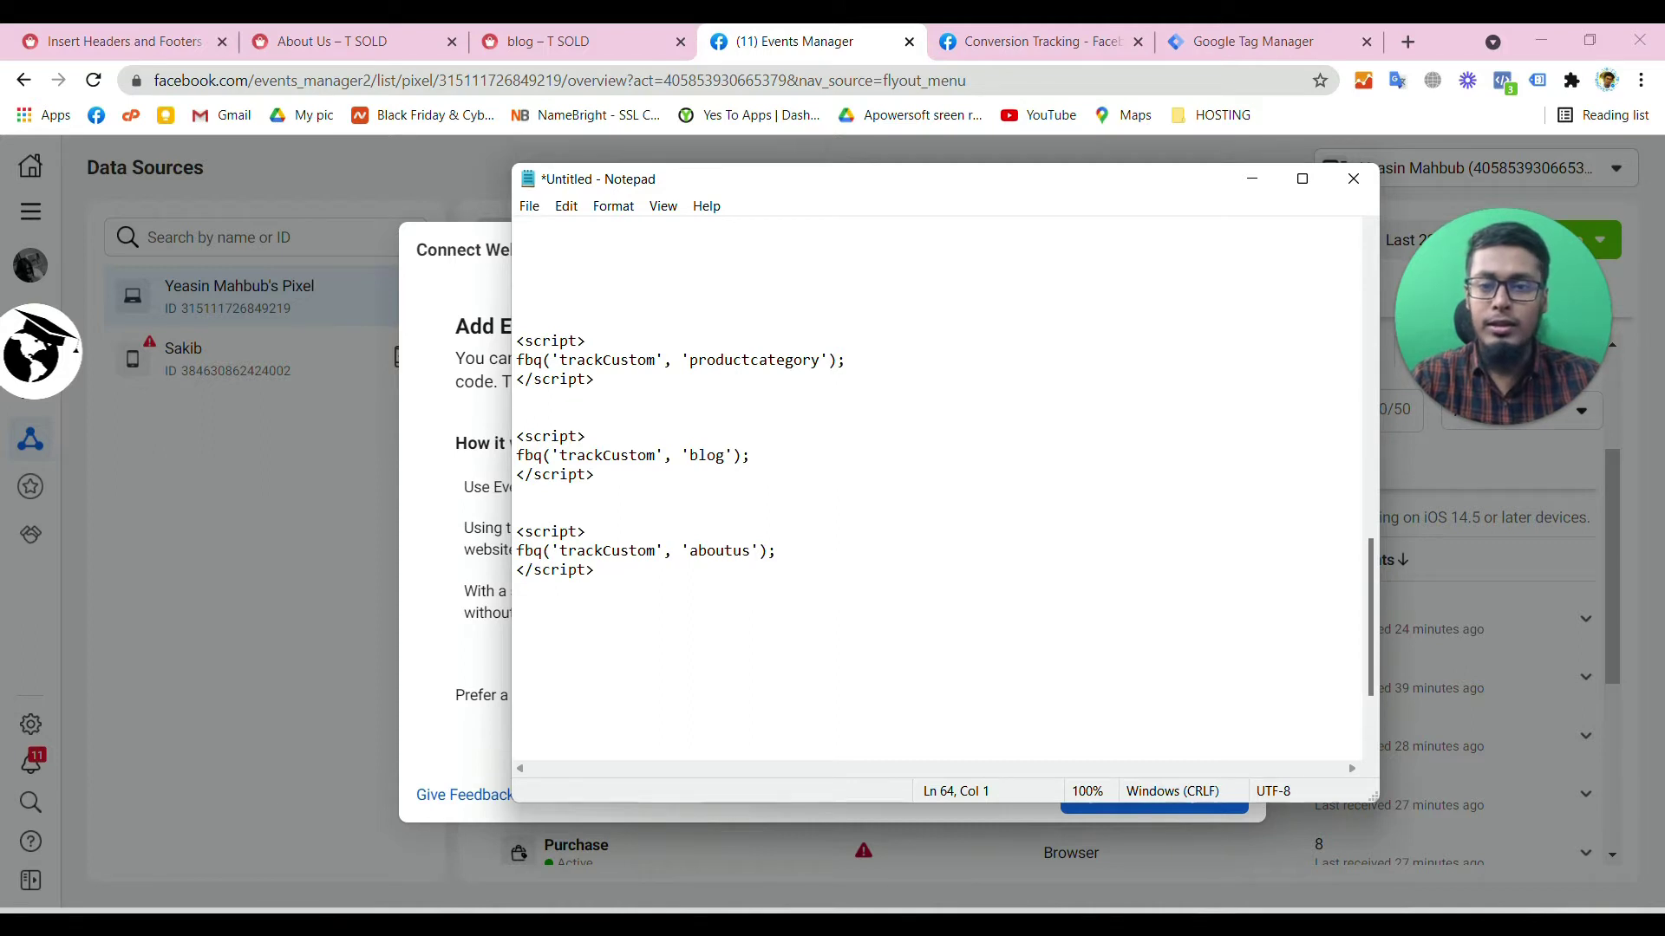
left_click(607, 379)
left_click_drag(607, 378, 514, 342)
key("ctrl+c")
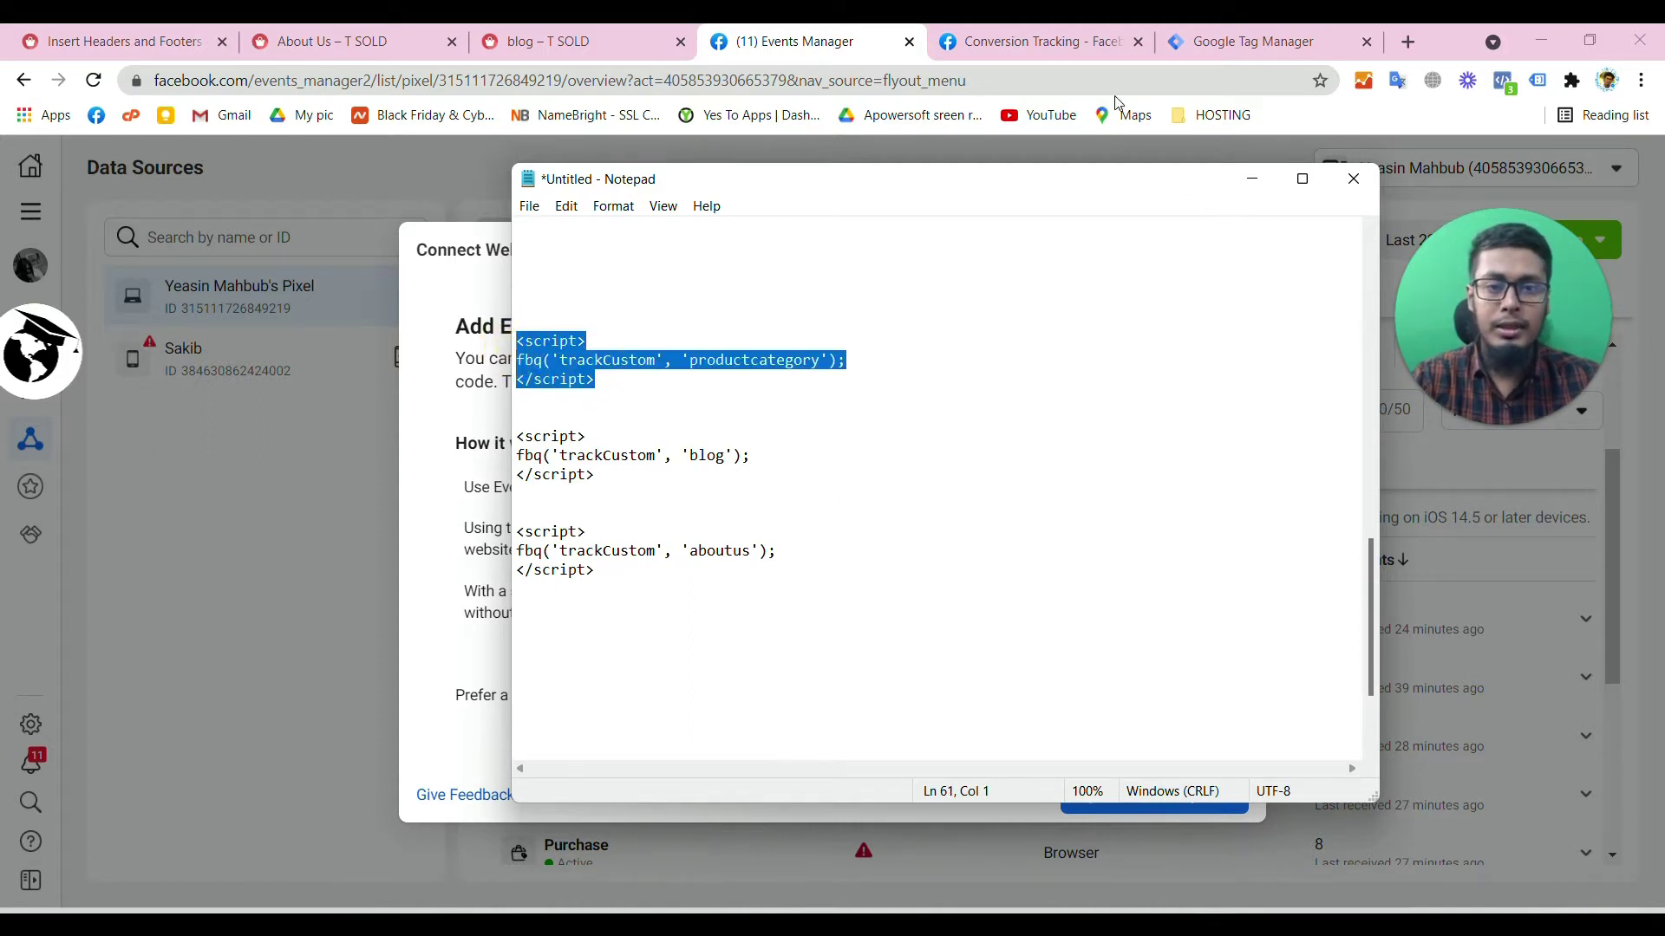
- Switch to Google Tag Manager, create a new Custom HTML tag and paste the productcategory script as its HTML
left_click(1223, 41)
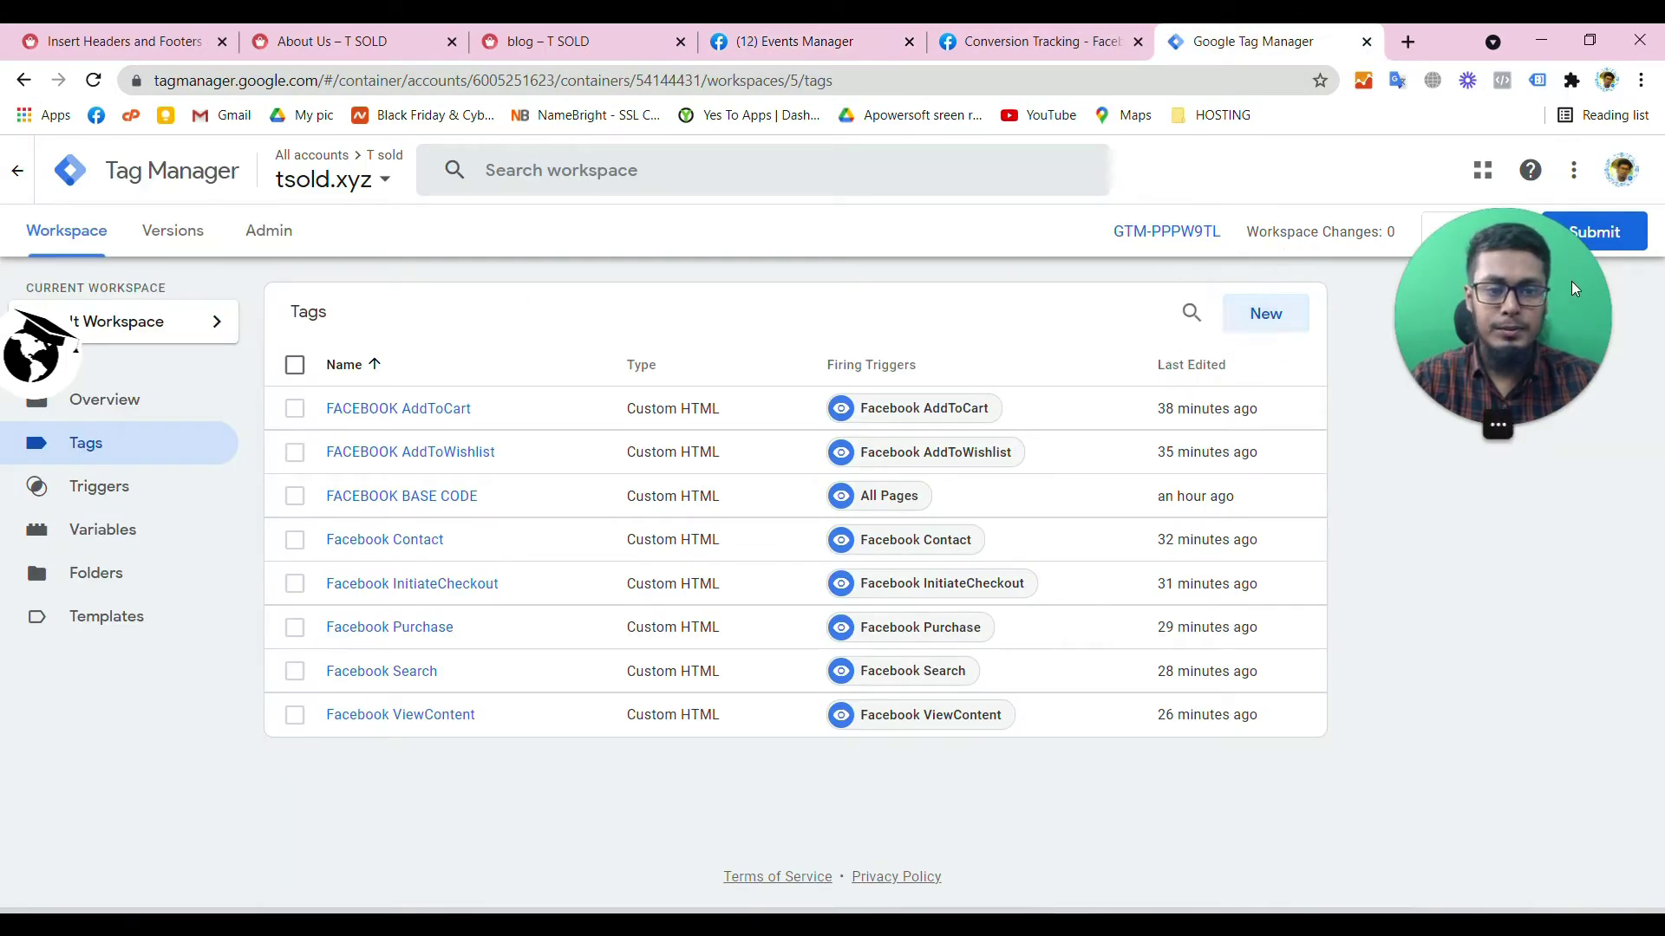
left_click(1265, 314)
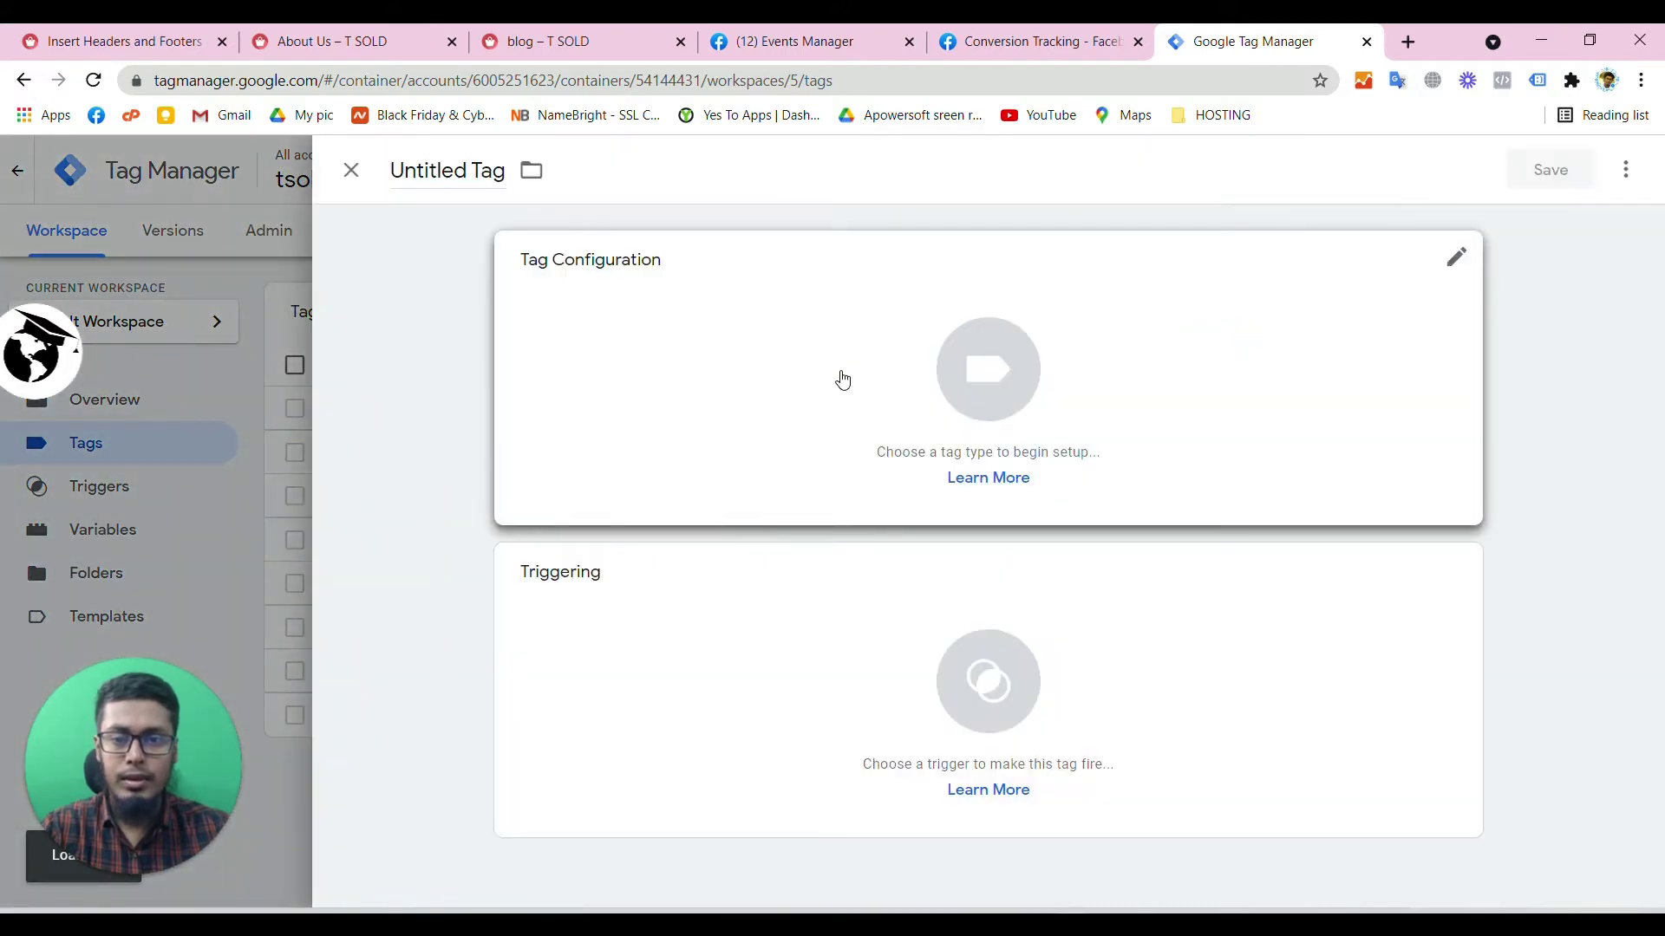
left_click(842, 379)
scroll(1118, 385, "down", 5)
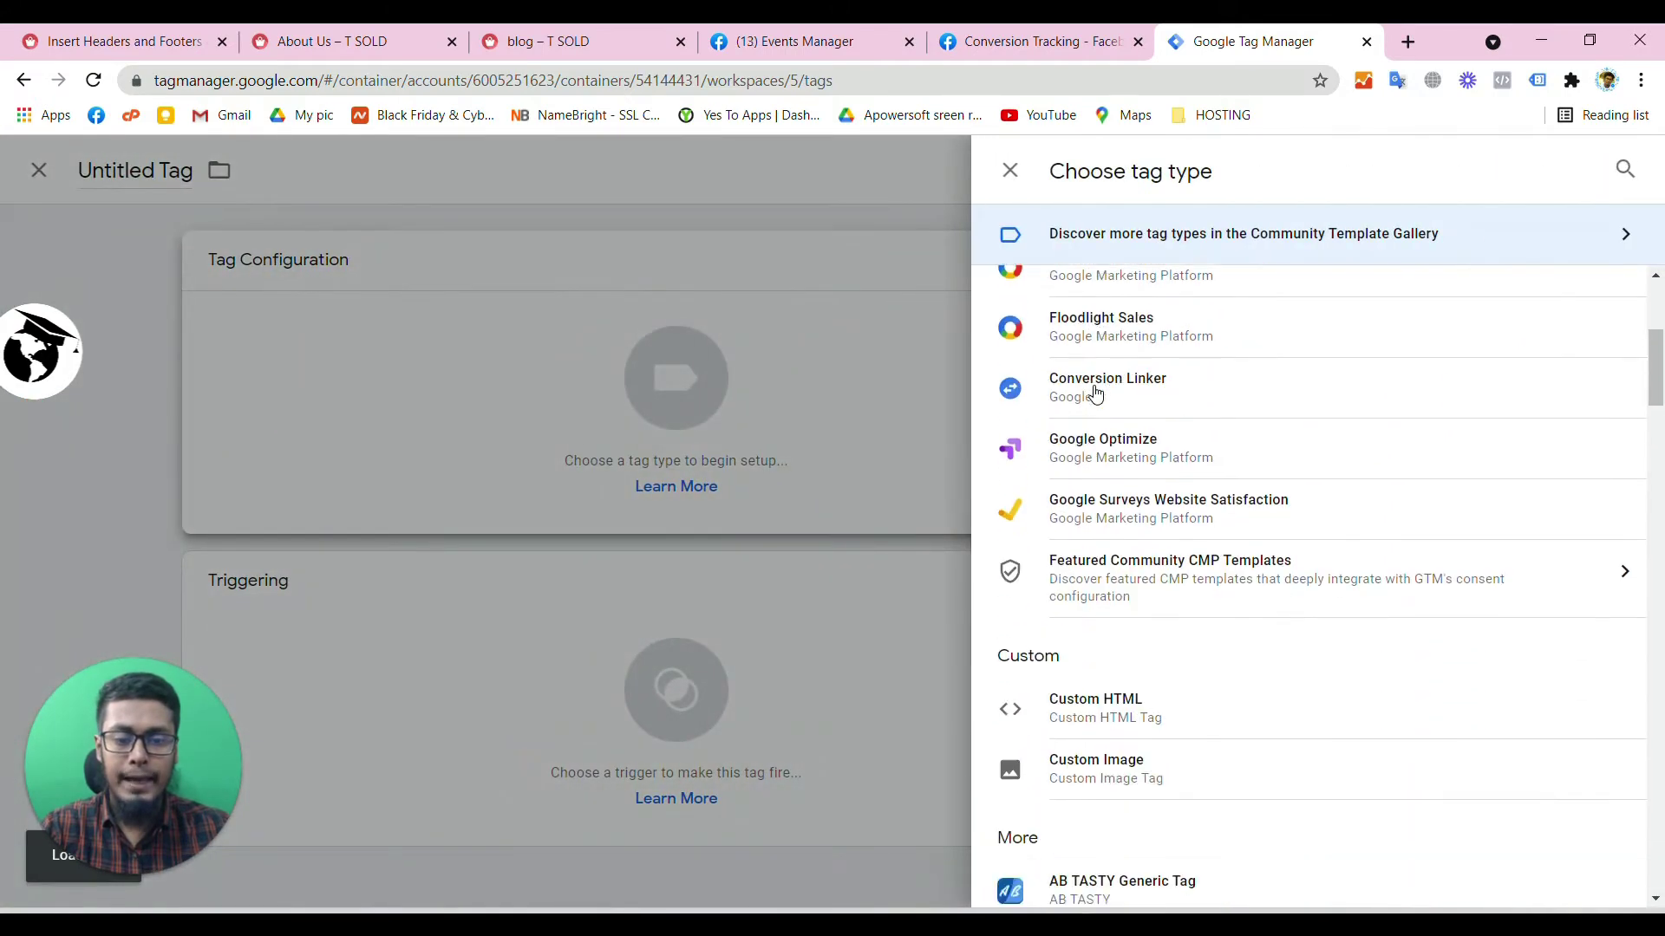
left_click(1095, 685)
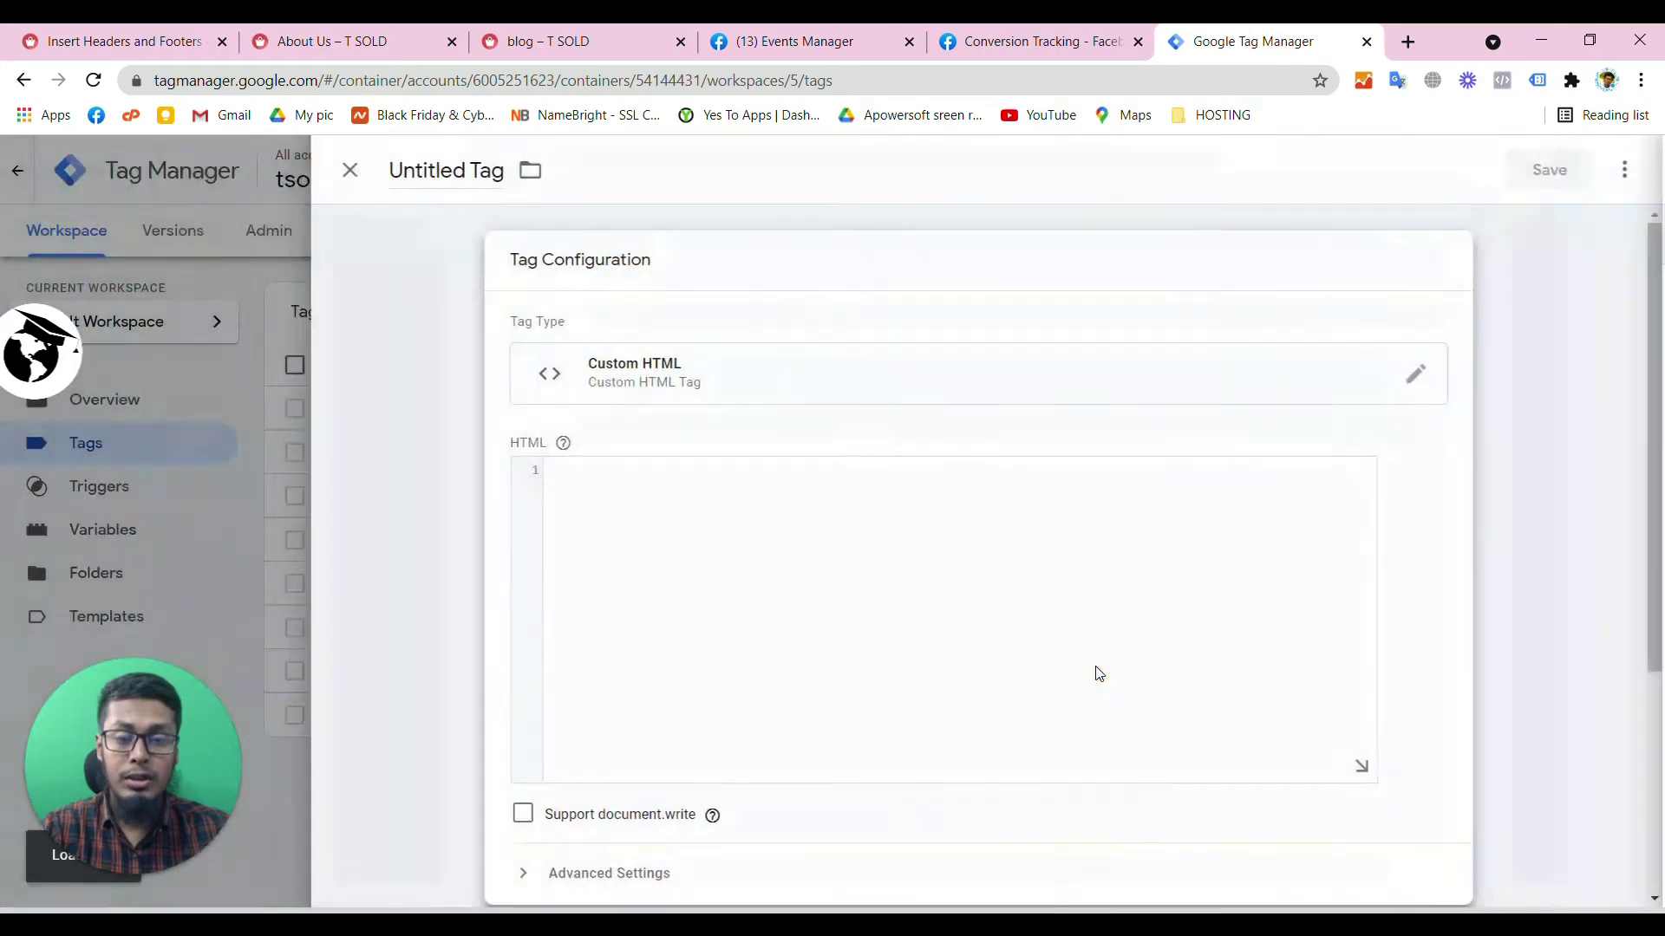
left_click(807, 555)
key("ctrl+v")
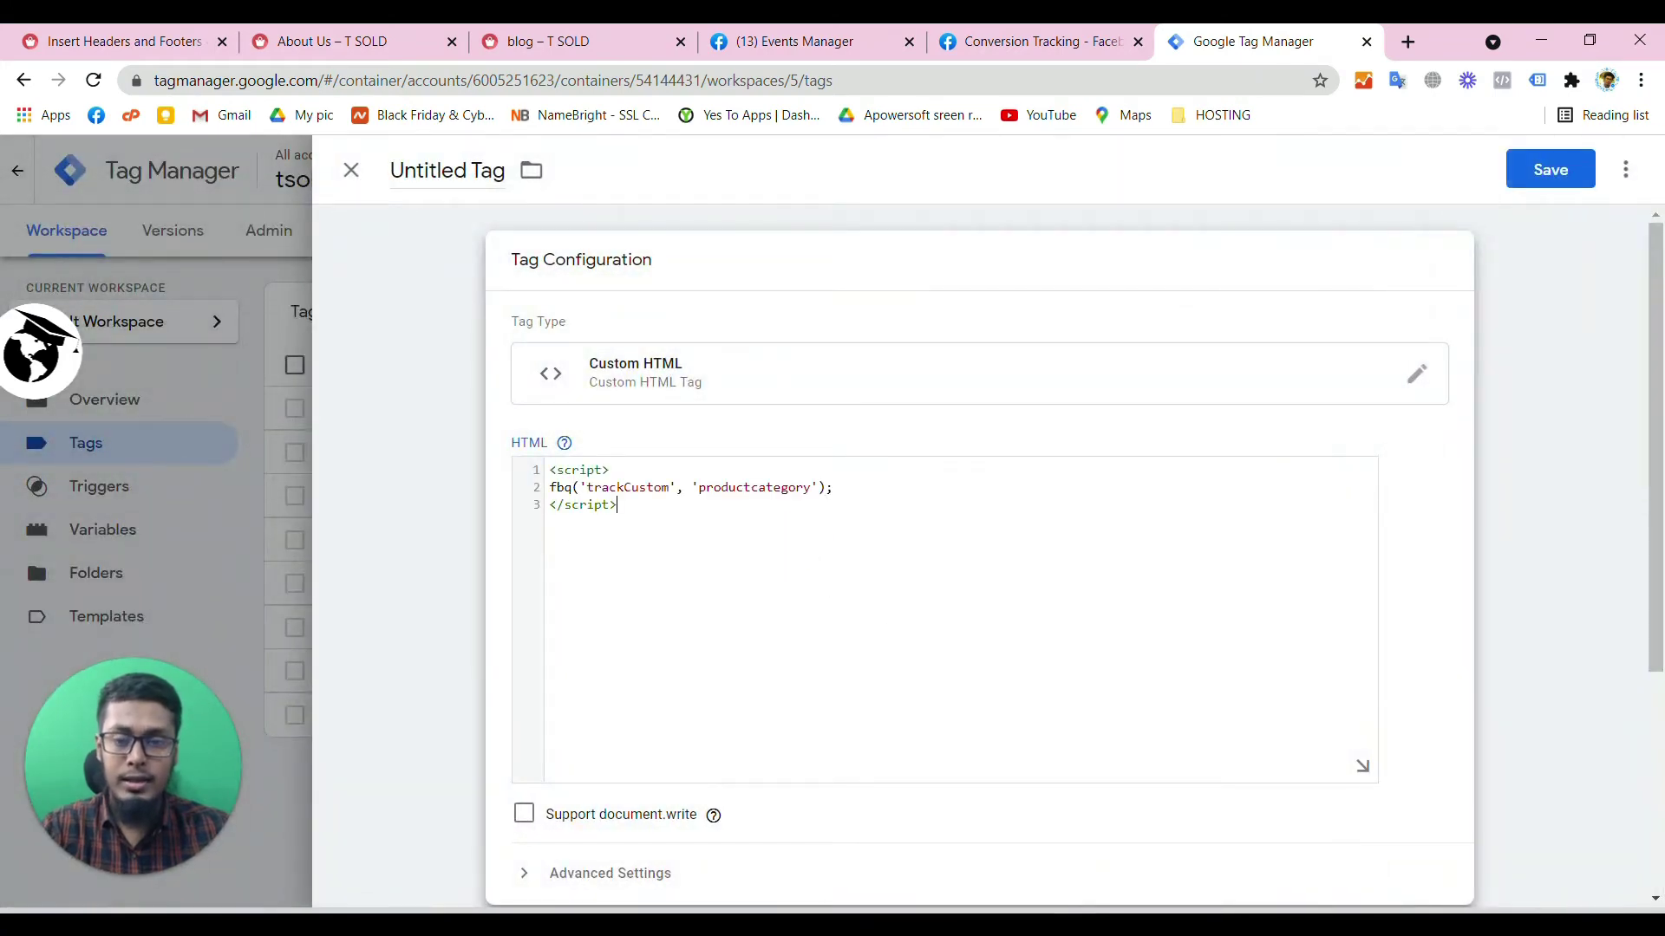
- Name the tag "Facebook productcategory", copying the event name from its script
double_click(753, 486)
key("ctrl+c")
left_click(425, 171)
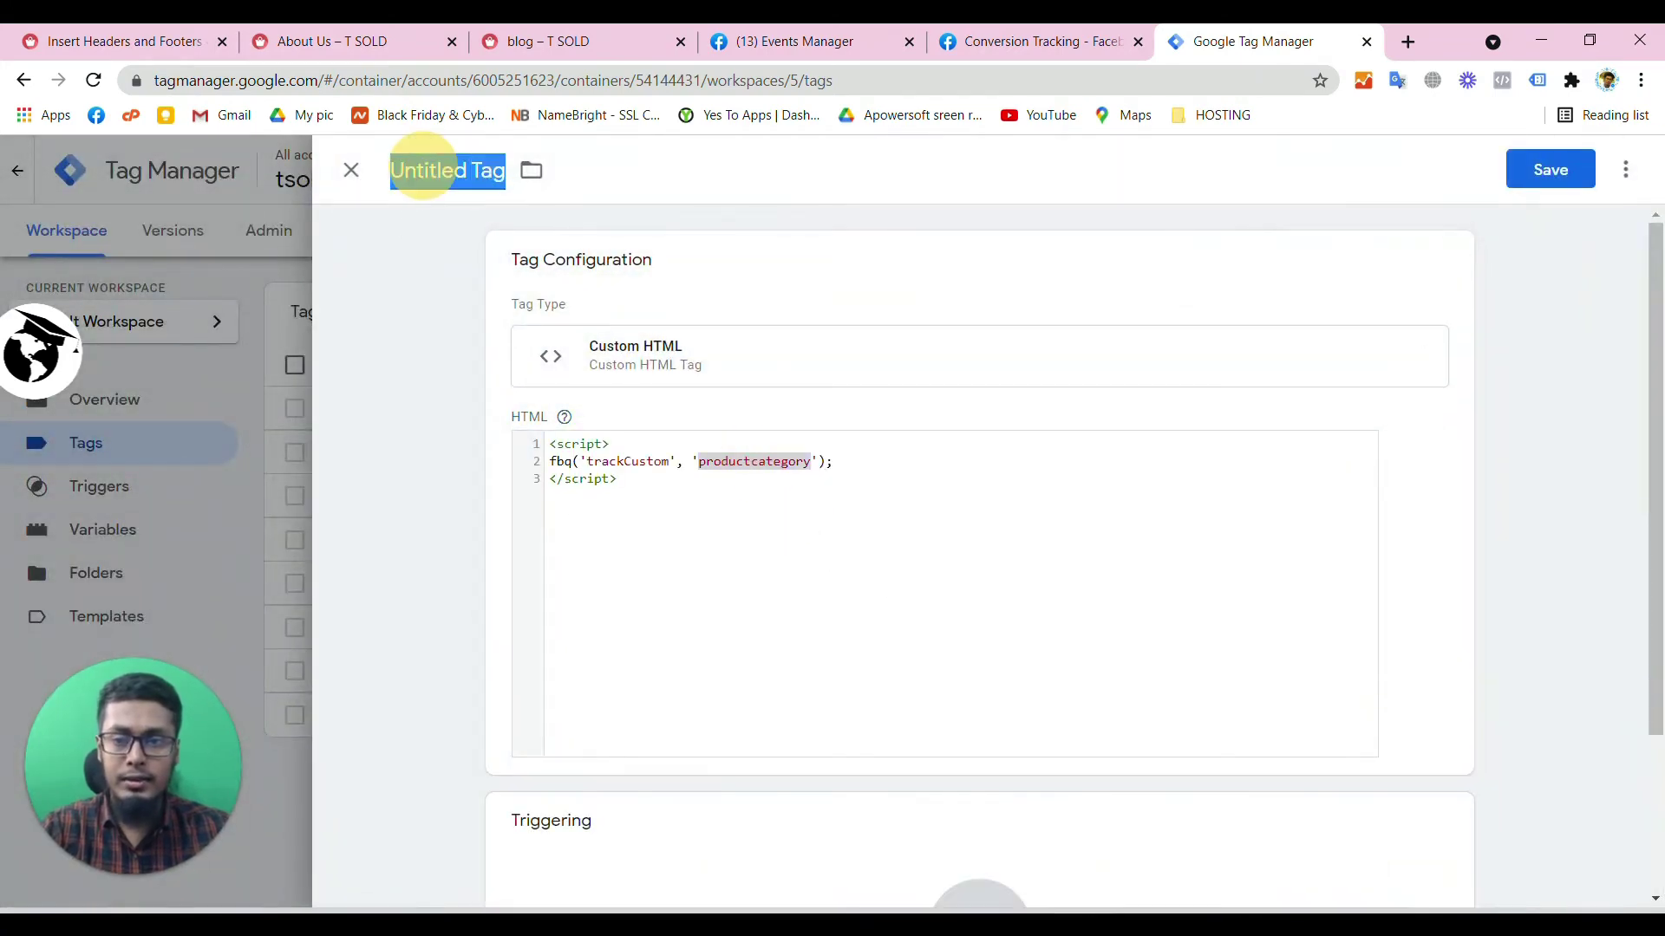
type("Faceb")
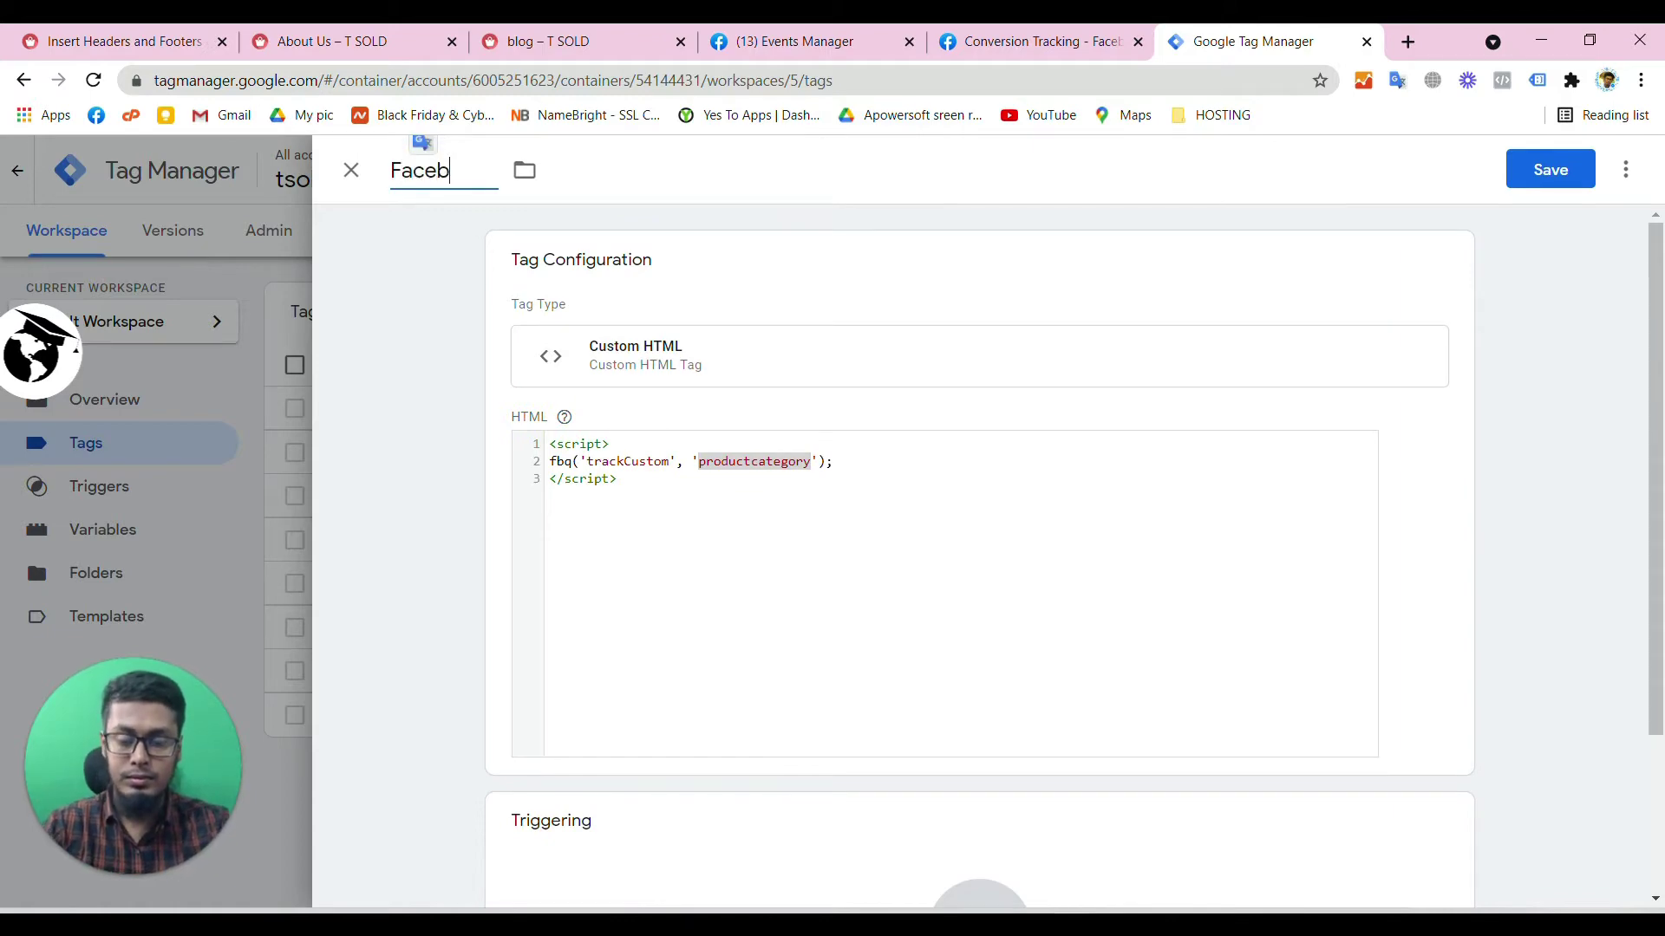
type("ook")
key("ctrl+v")
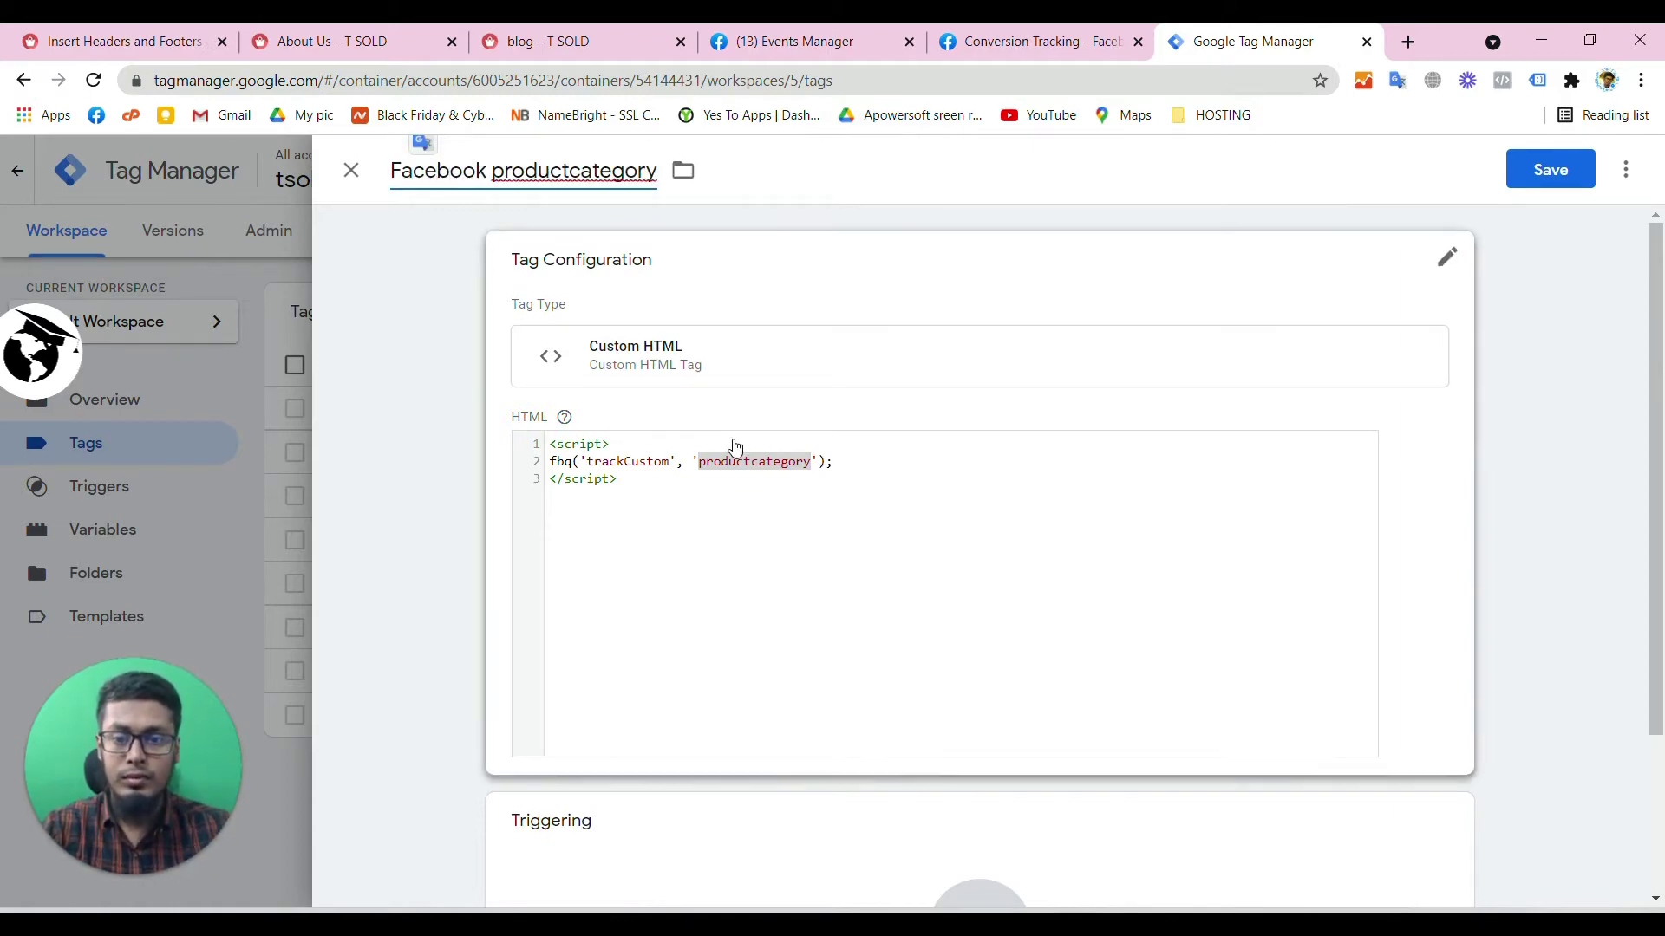
- Create a new firing trigger for the tag and name it "Facebook productcategory"
scroll(733, 563, "down", 3)
left_click(732, 673)
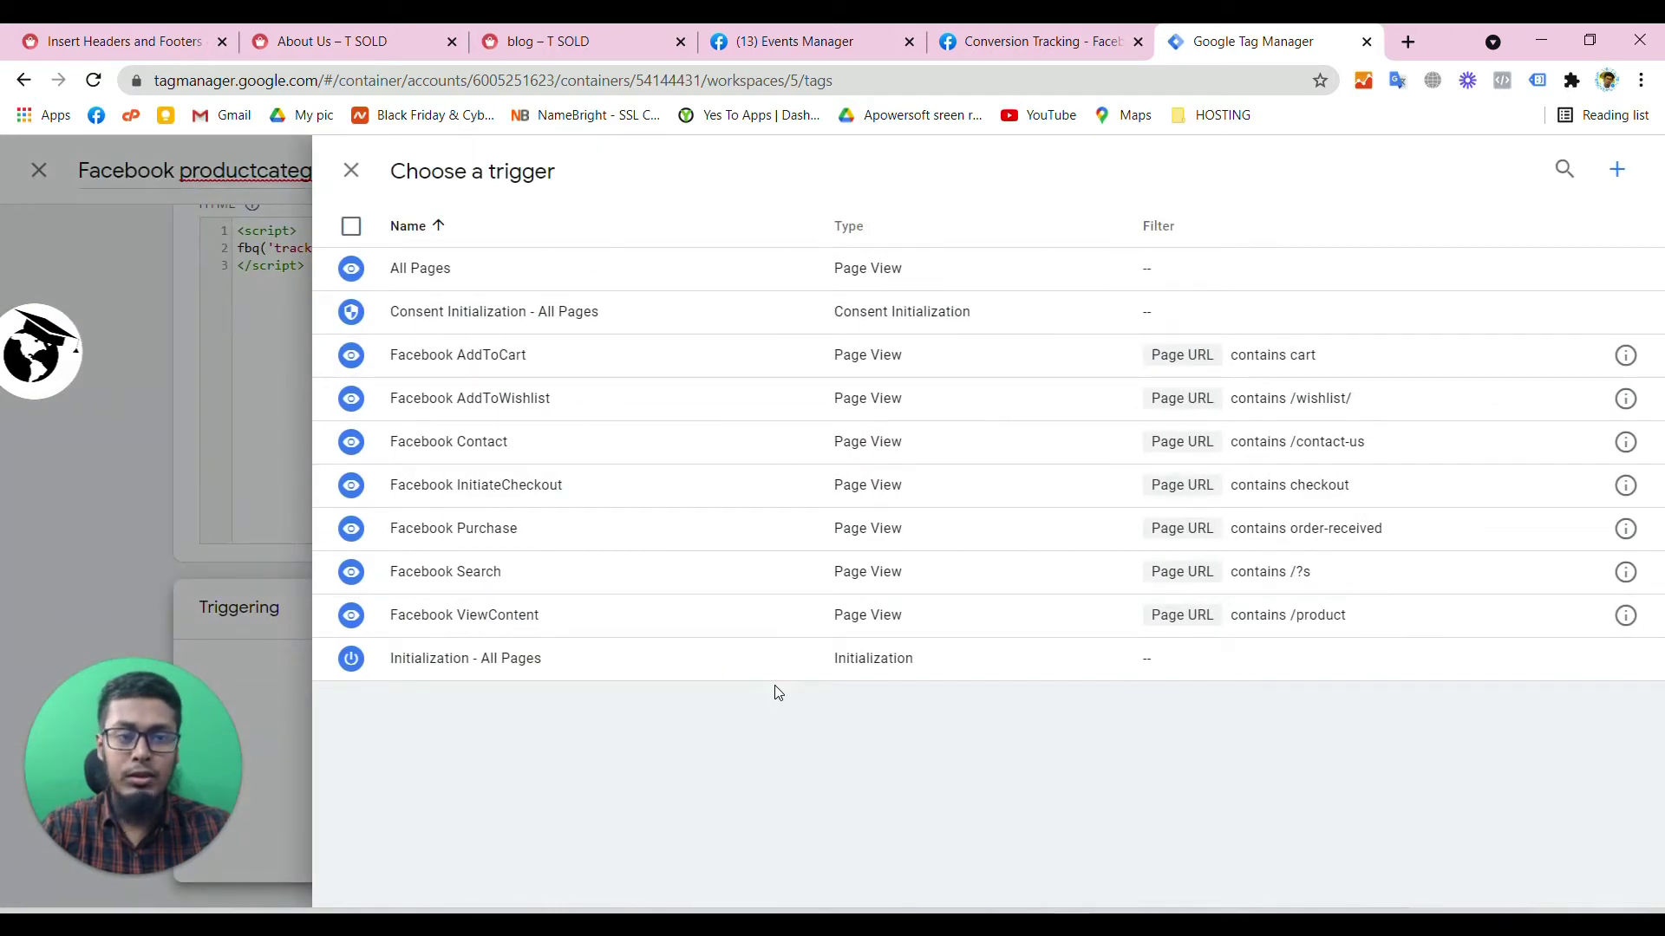
left_click(1617, 170)
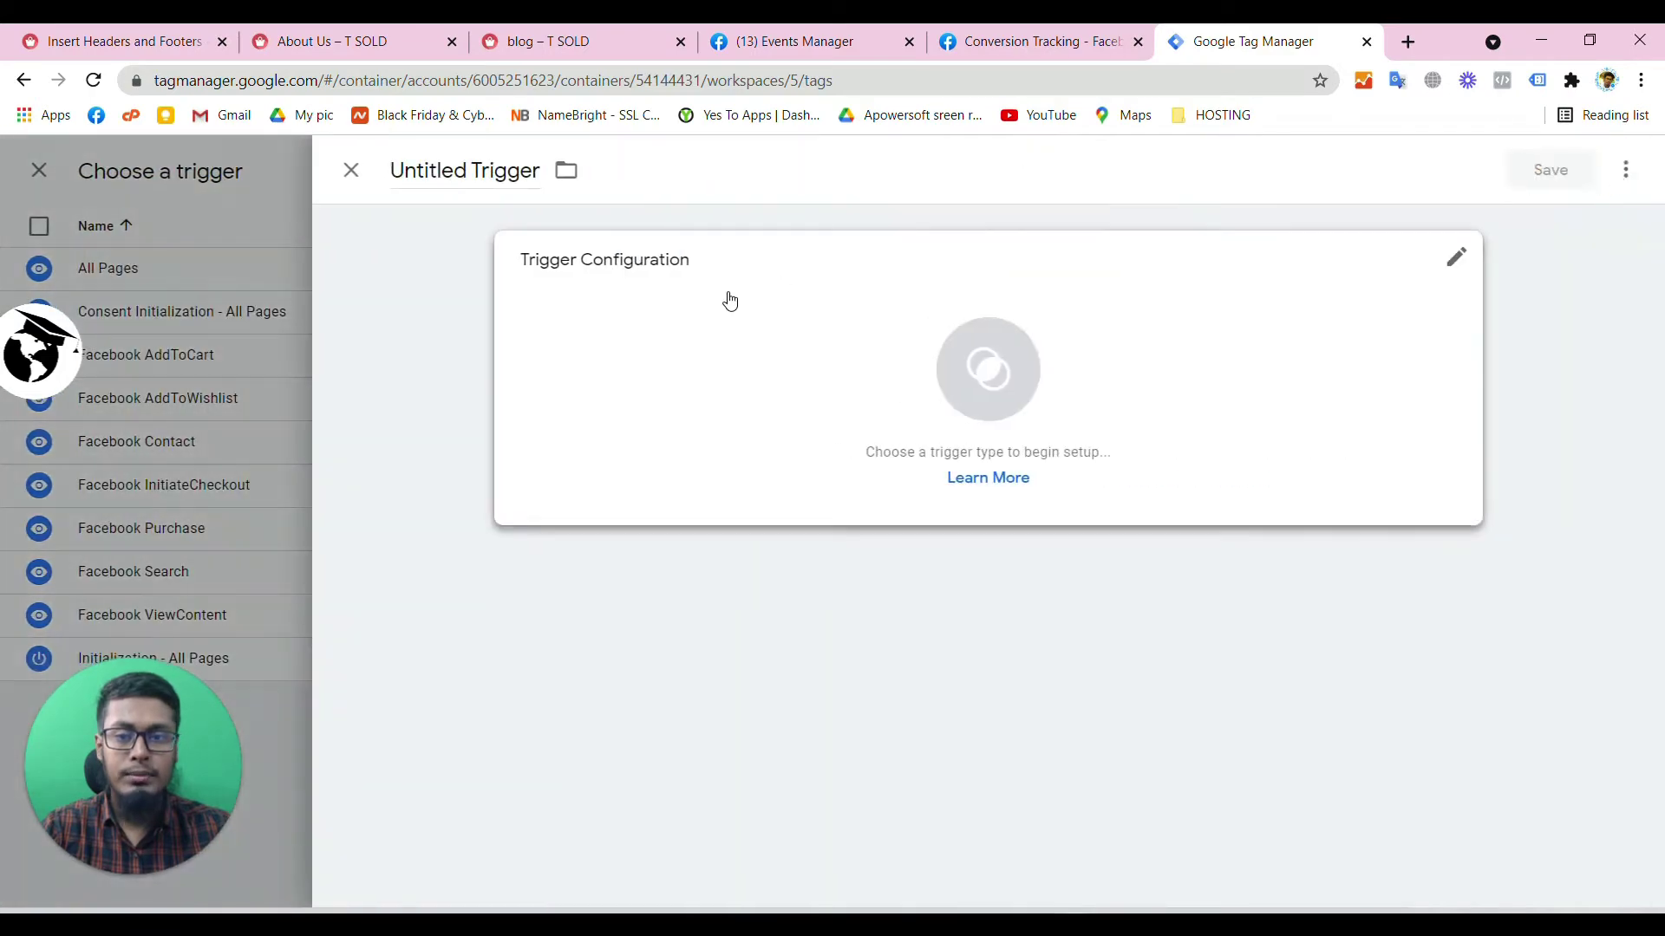
left_click(465, 168)
type("Fac")
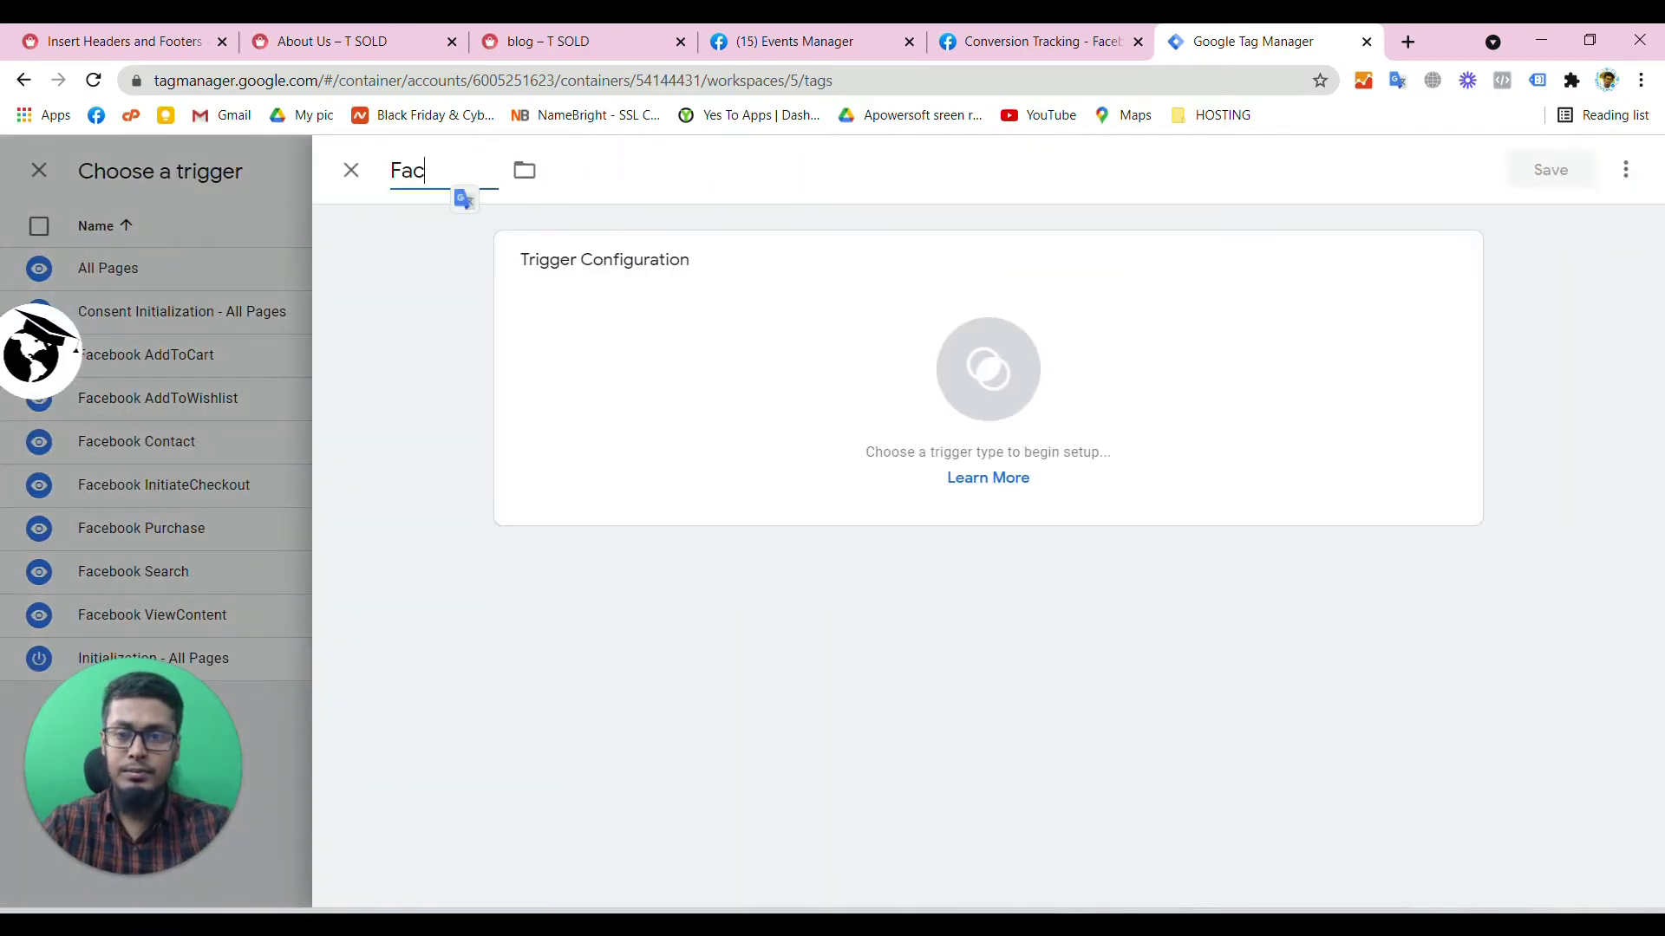
type("ebook")
key("ctrl+v")
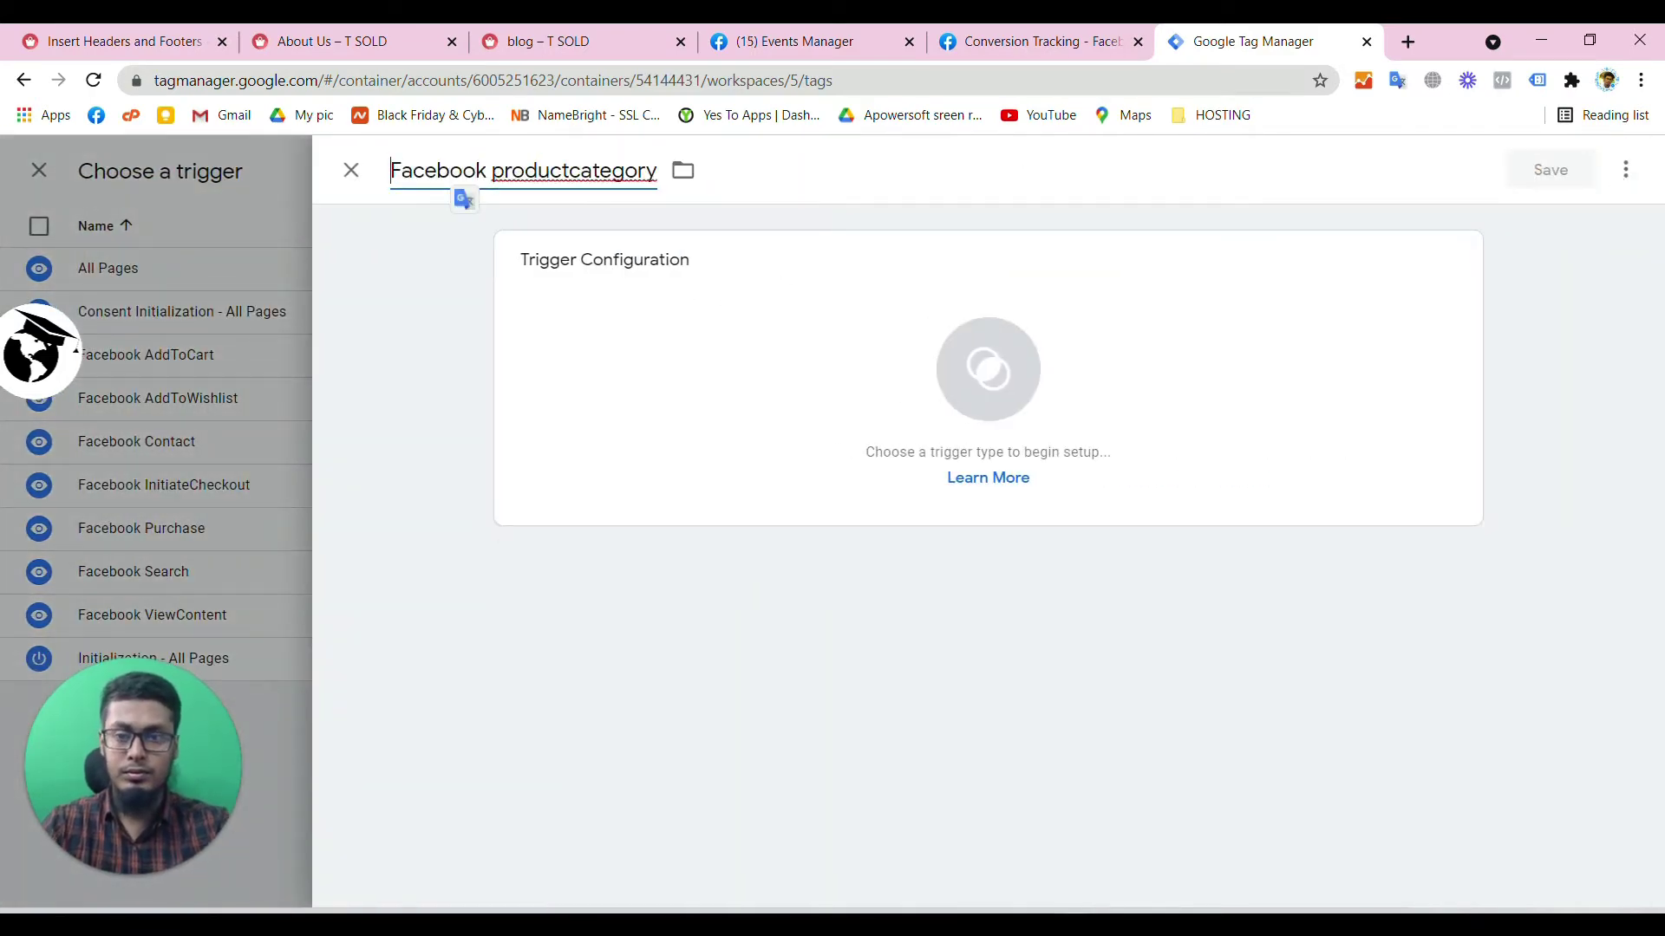
- Make it a Page View trigger that fires on Some Page Views, with a condition based on Page URL contains
left_click(964, 398)
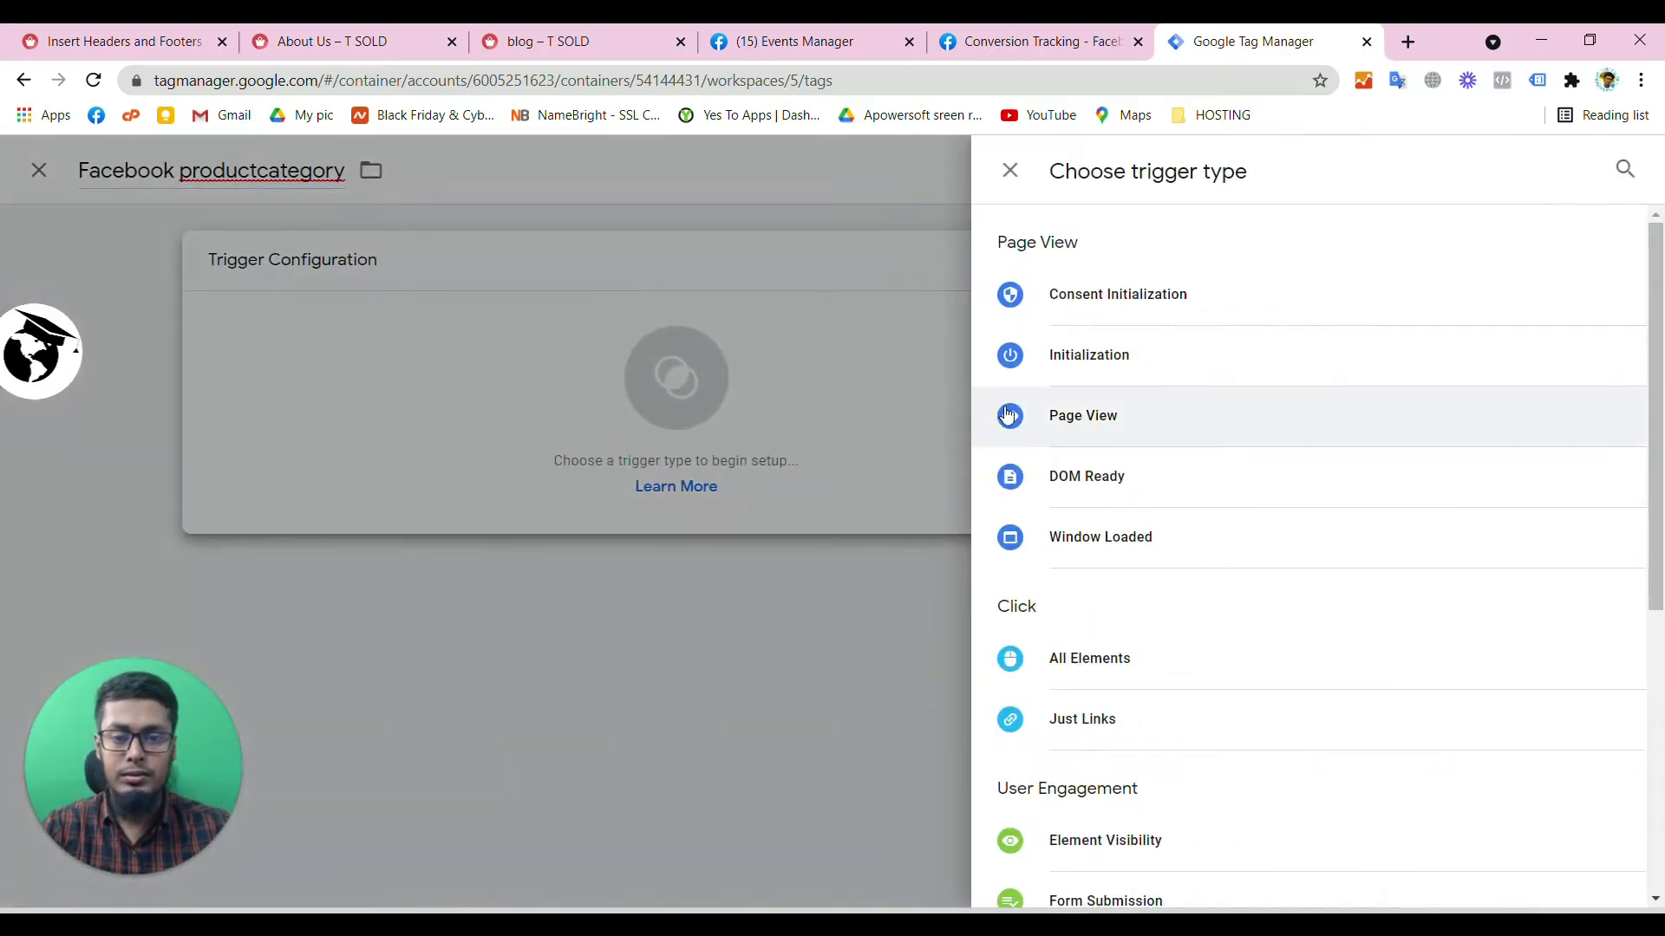
left_click(1039, 420)
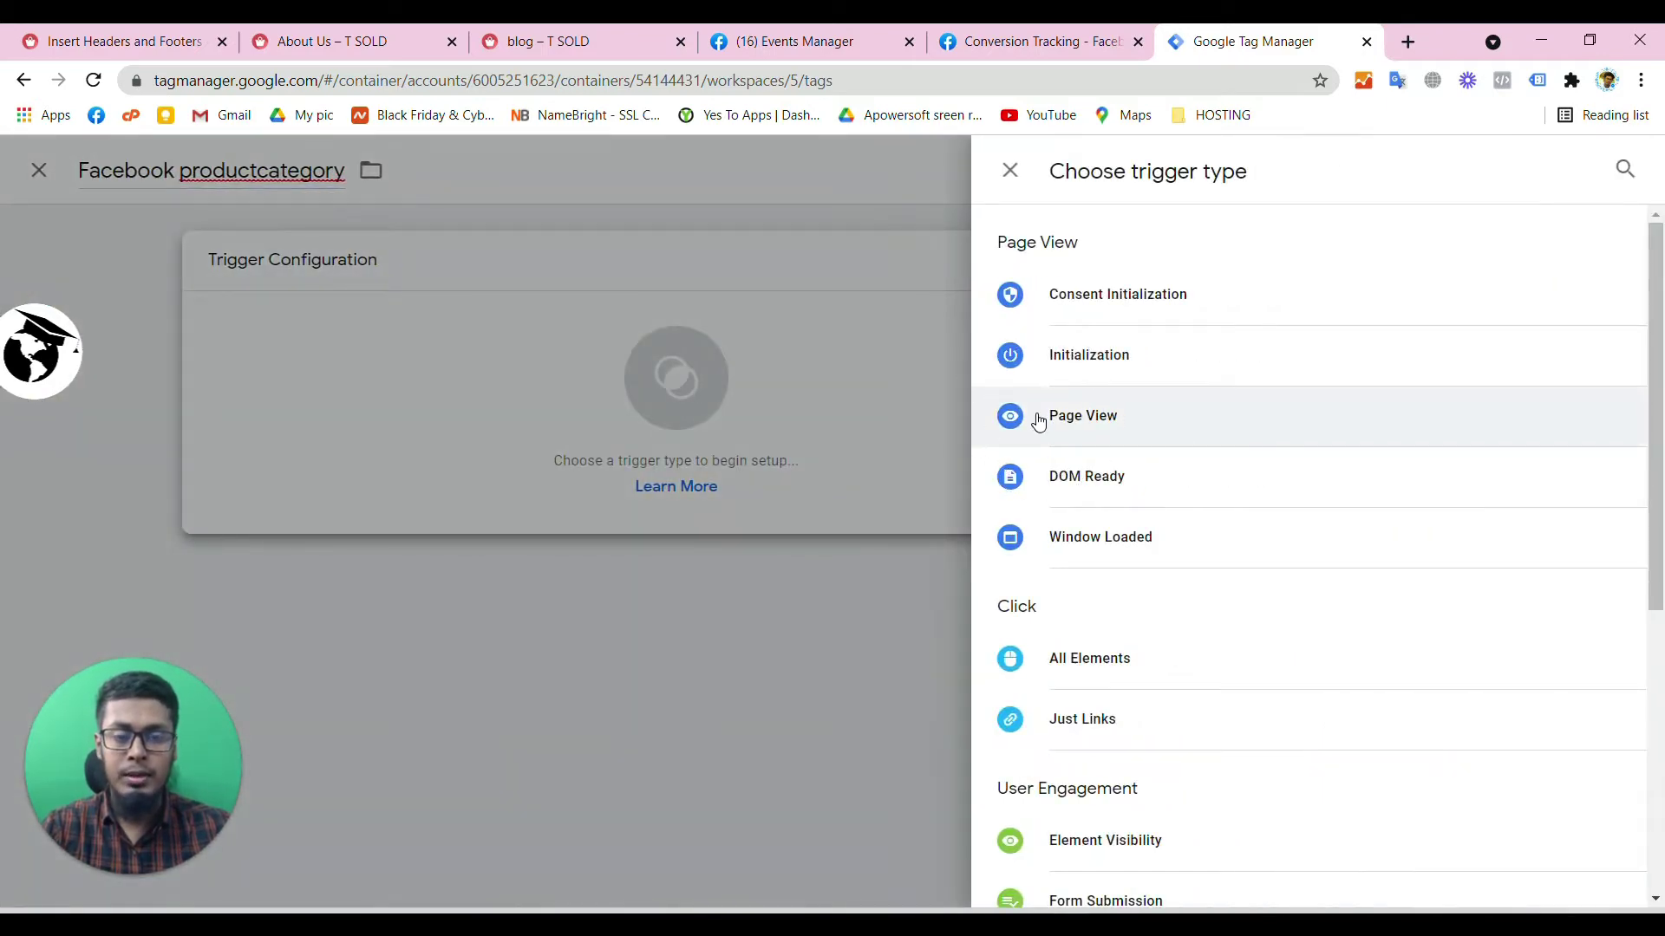
left_click(1039, 419)
left_click(743, 474)
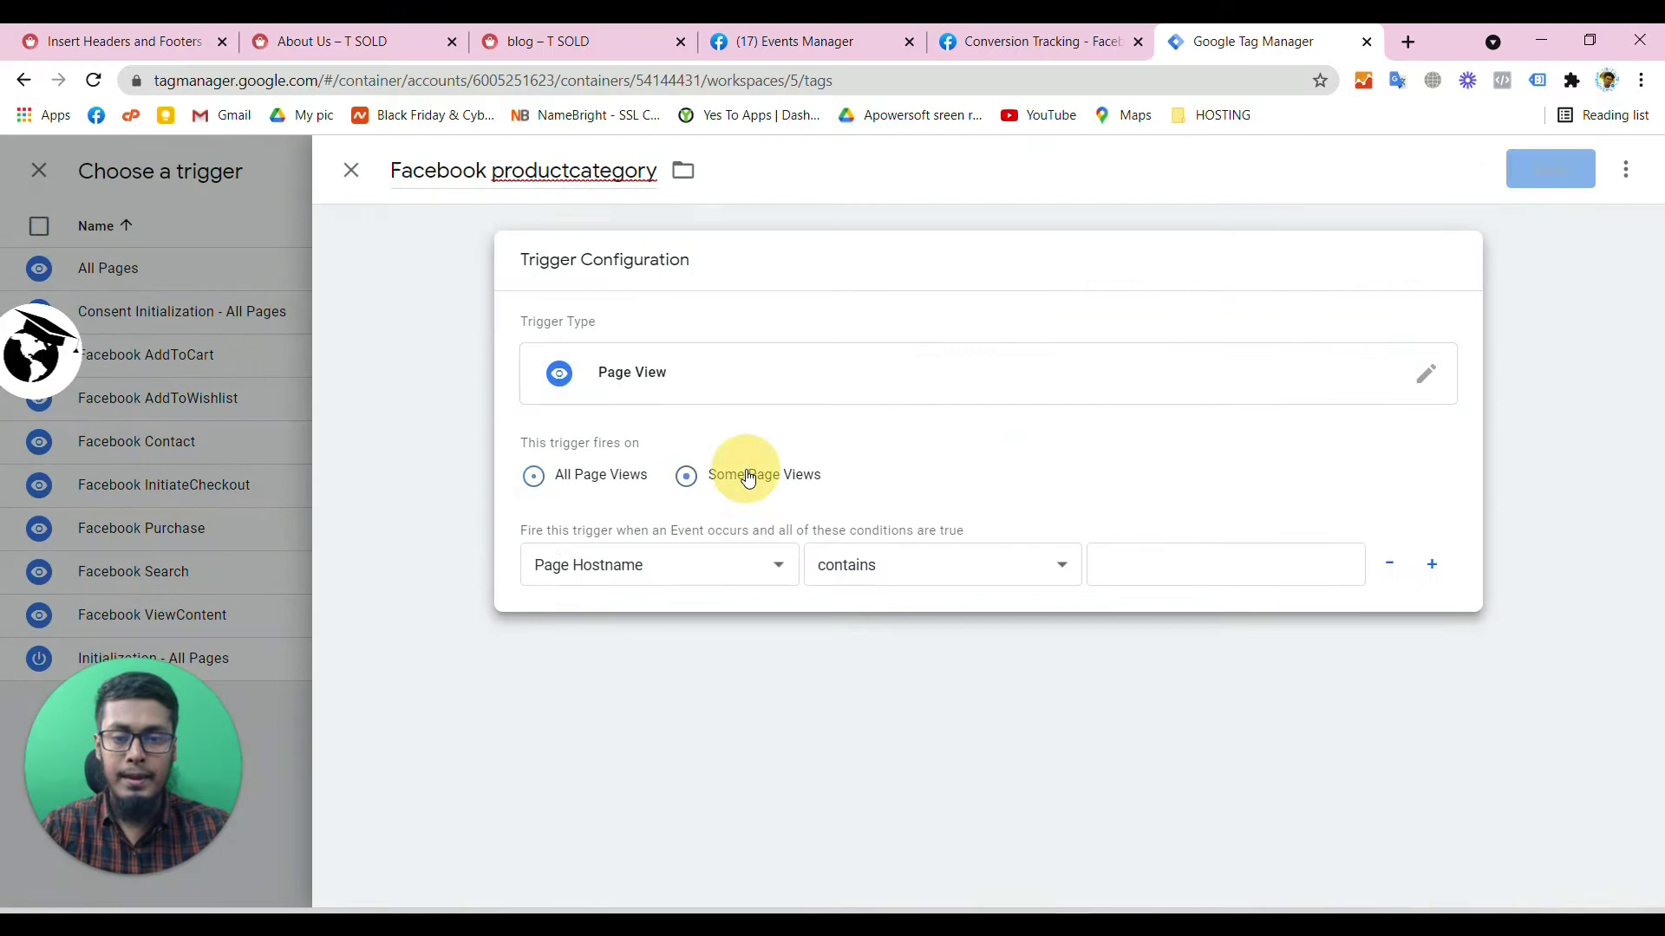
left_click(761, 556)
left_click(716, 635)
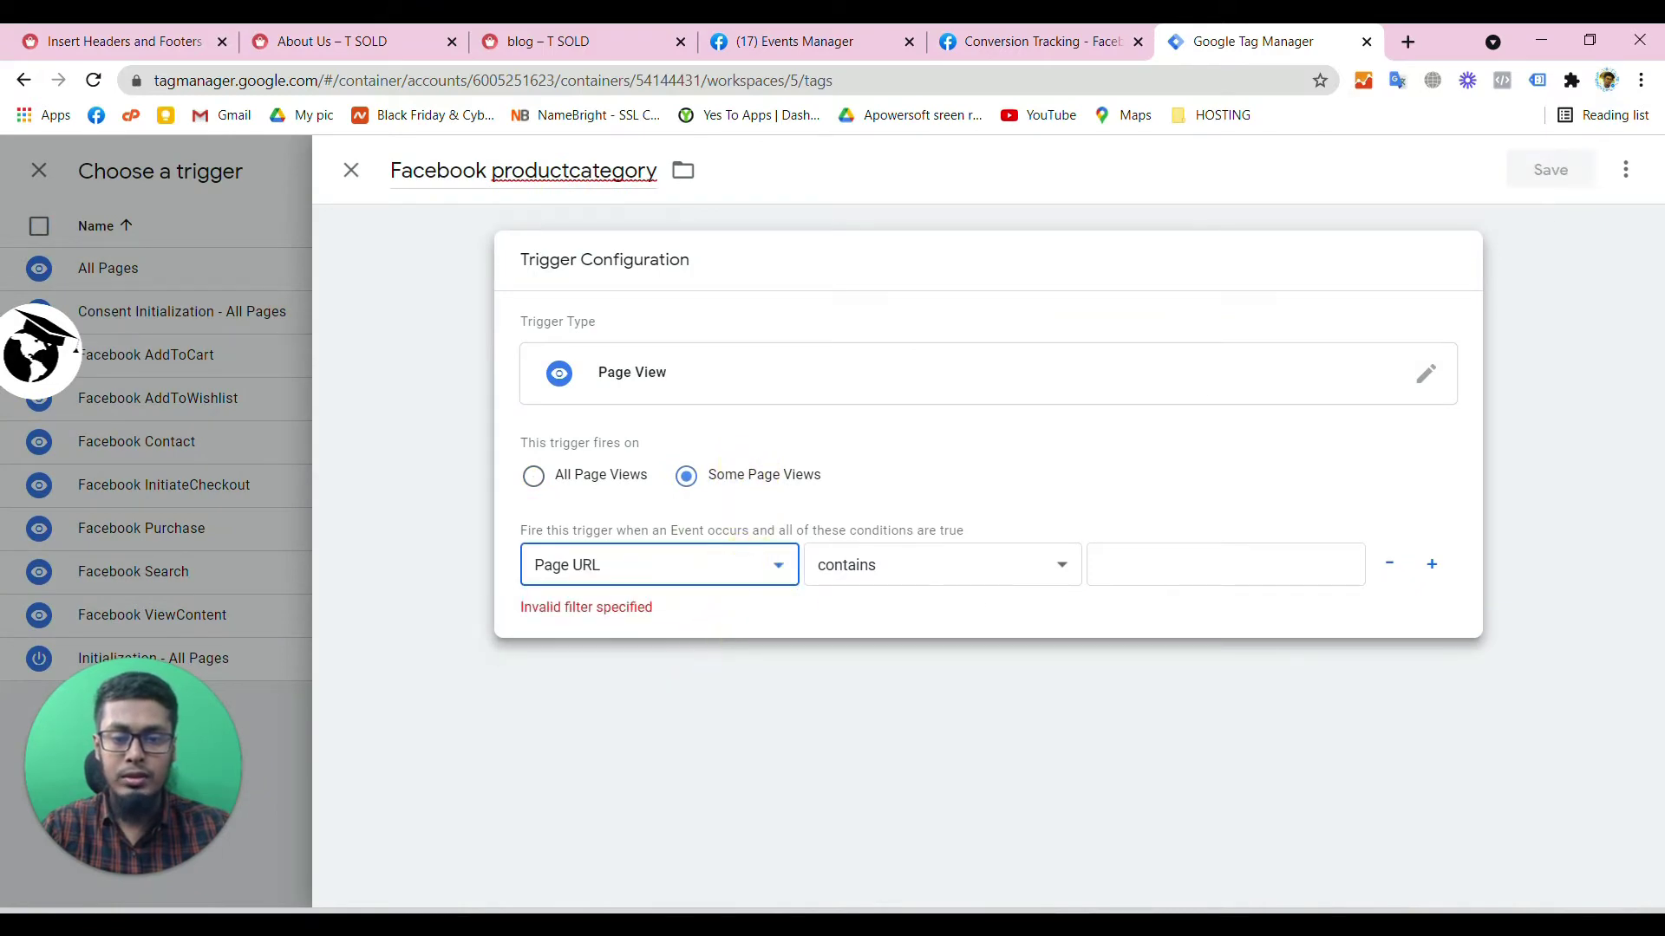
- Open the shop's Clothing page in a new browser tab and copy "/product-category" from its address
left_click(156, 41)
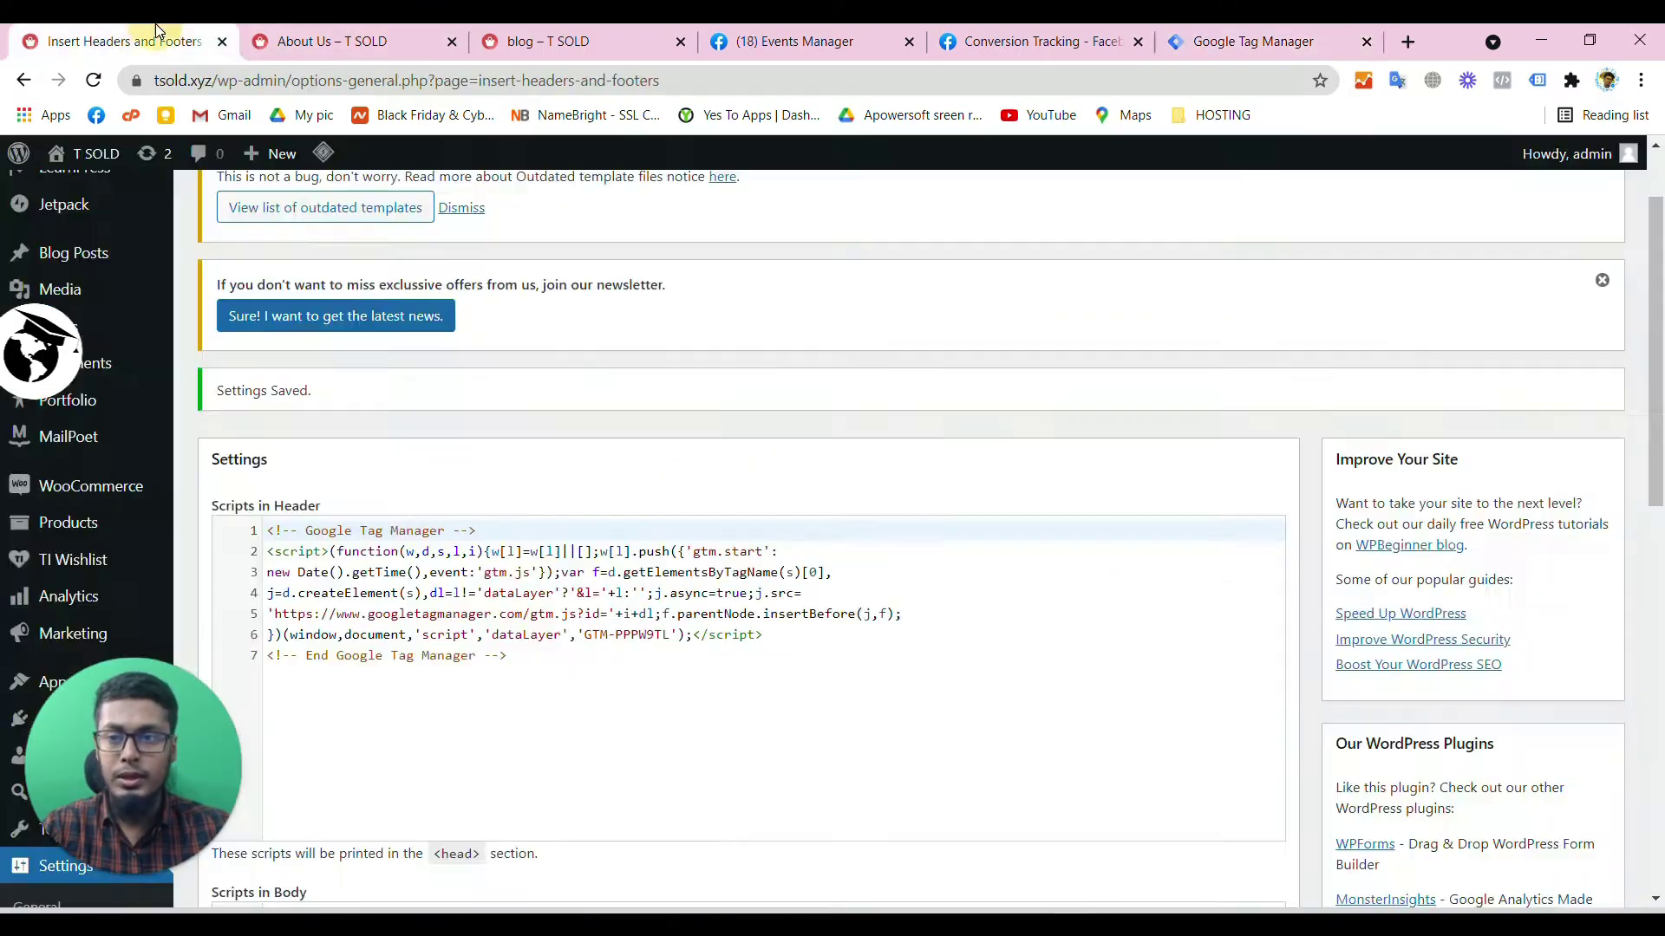
left_click(322, 29)
middle_click(508, 254)
left_click(496, 41)
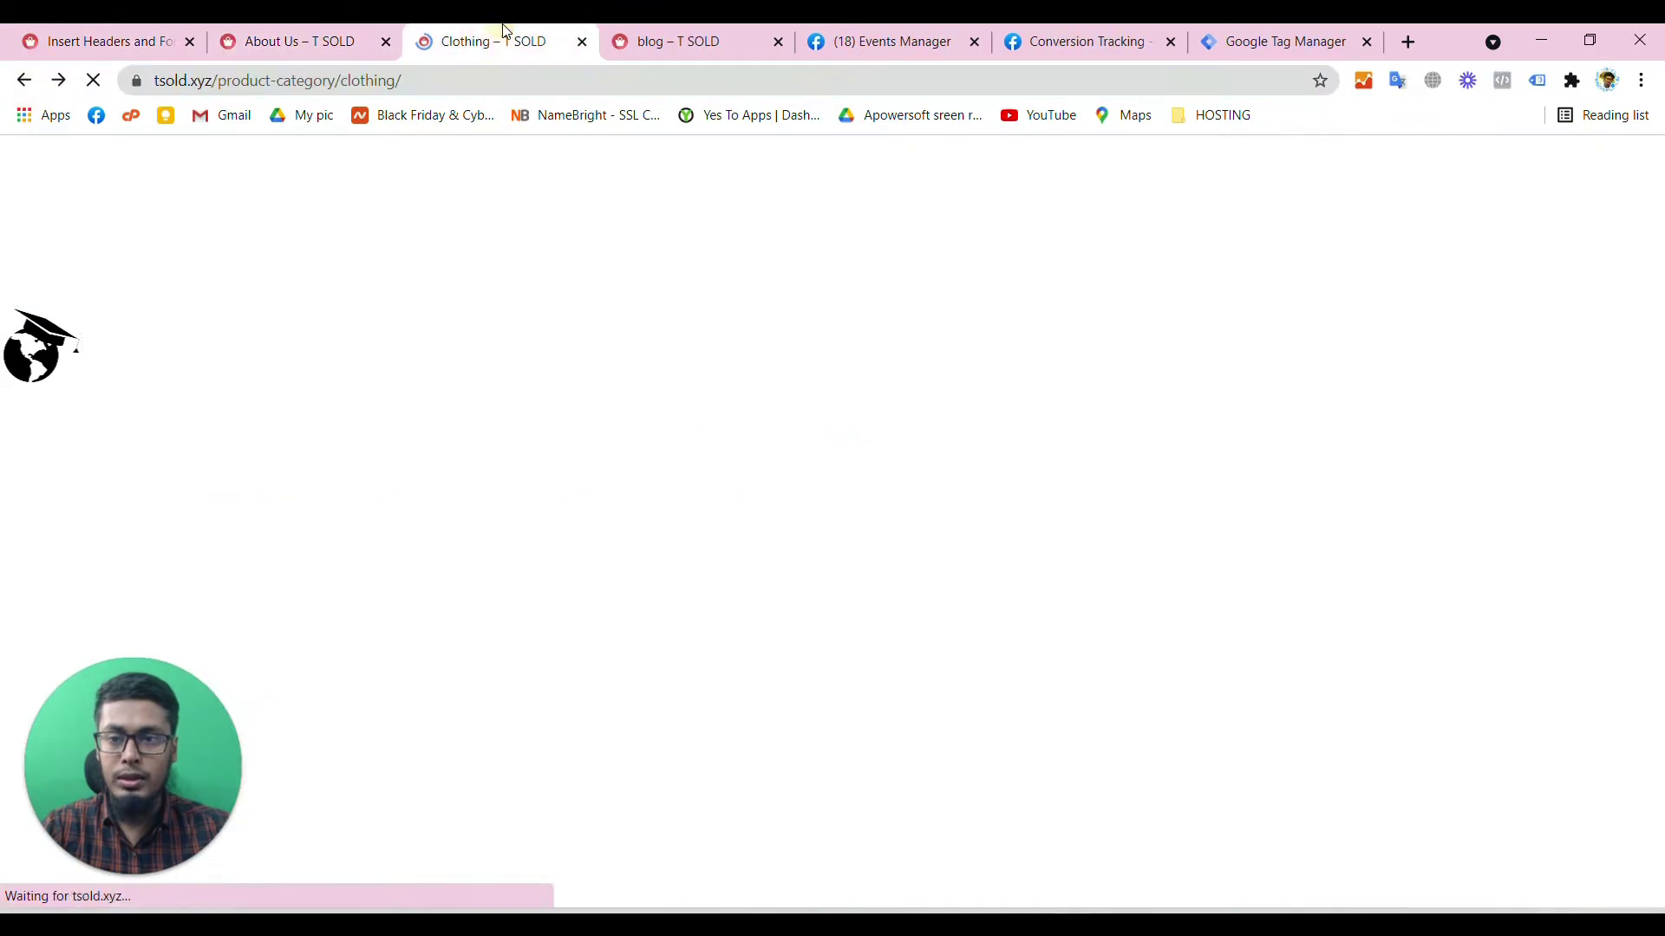
left_click_drag(335, 79, 215, 101)
key("ctrl+c")
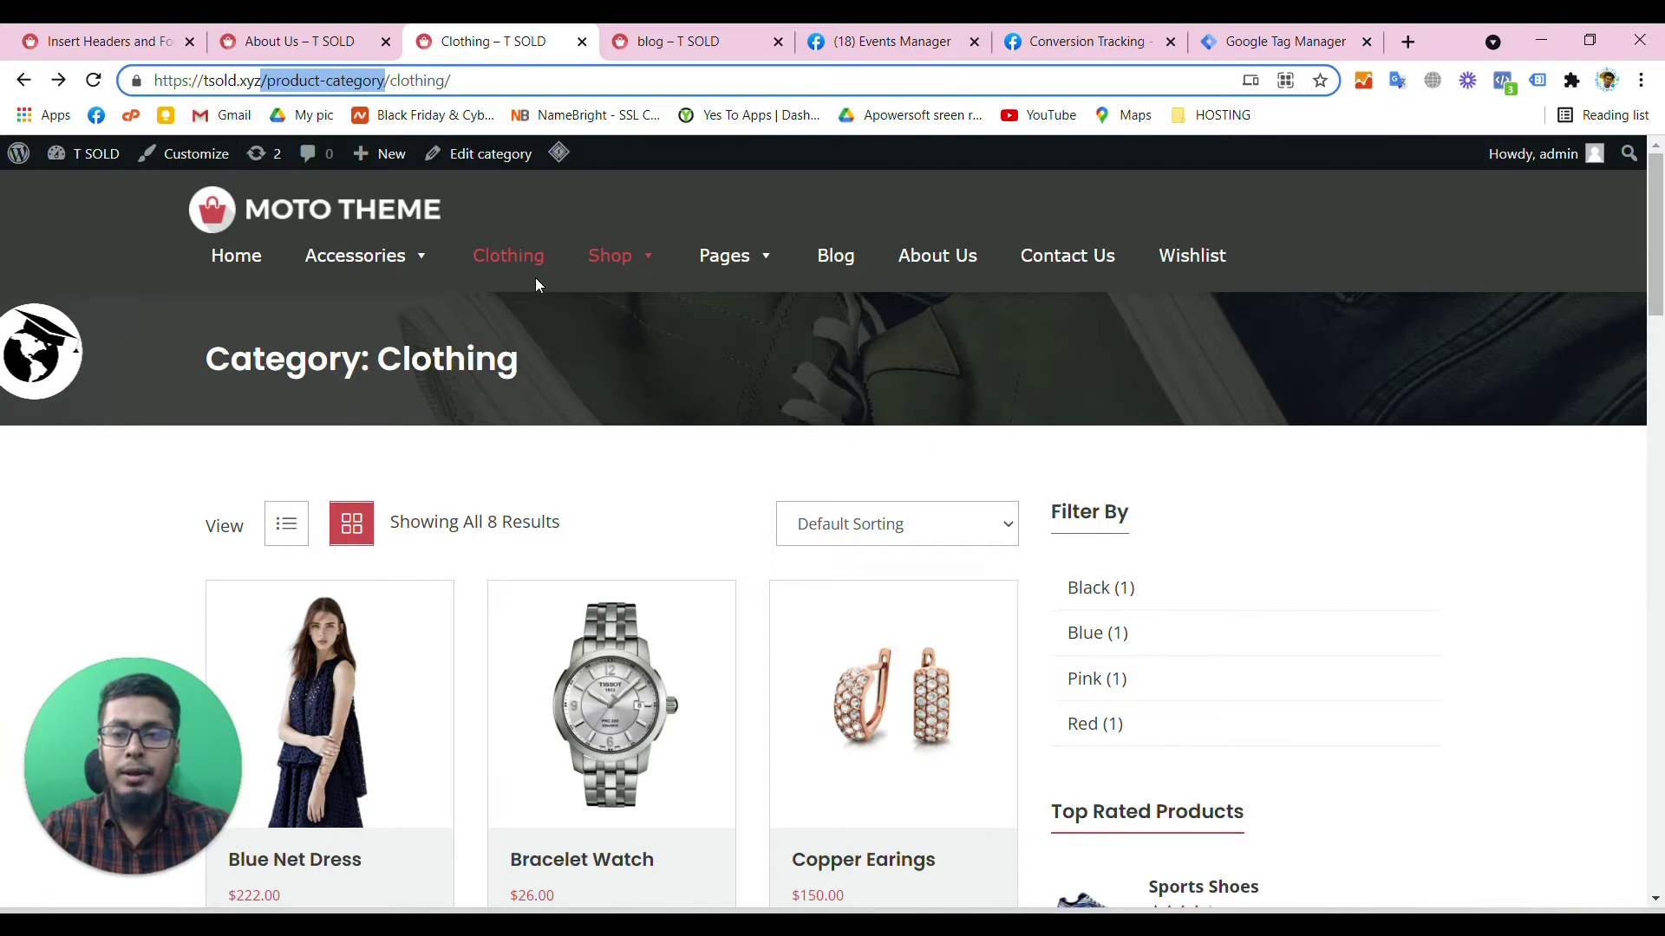
- Set the trigger's Page URL condition value to "/product-category" in Tag Manager, and save the trigger and the tag
left_click(1239, 32)
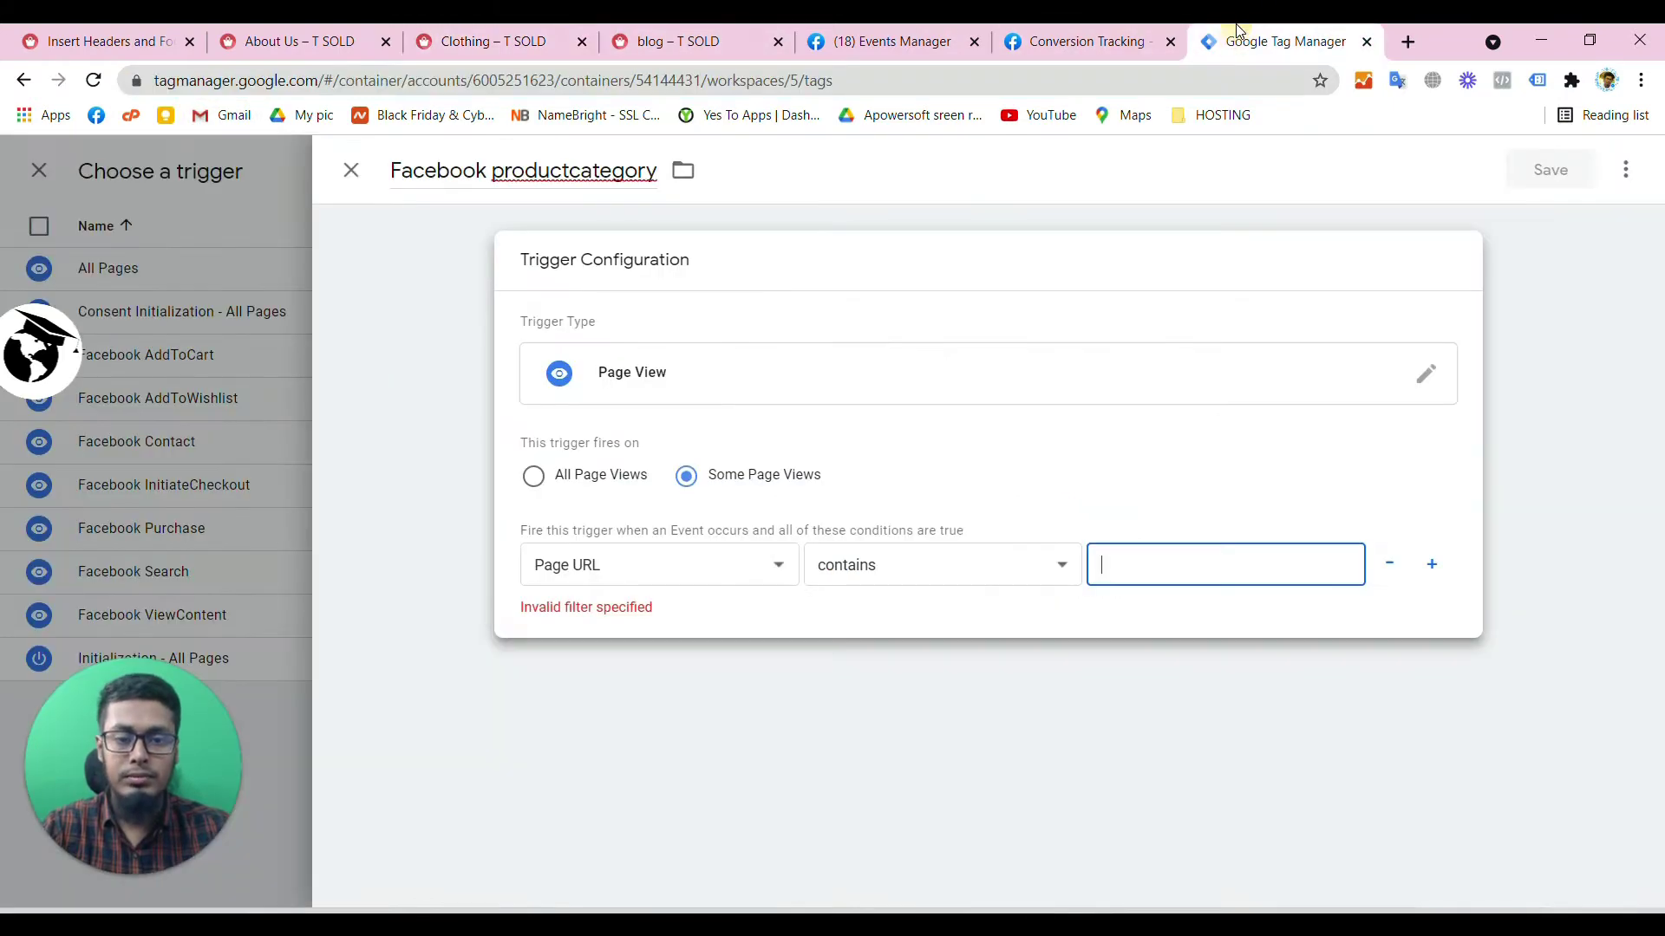
key("ctrl+v")
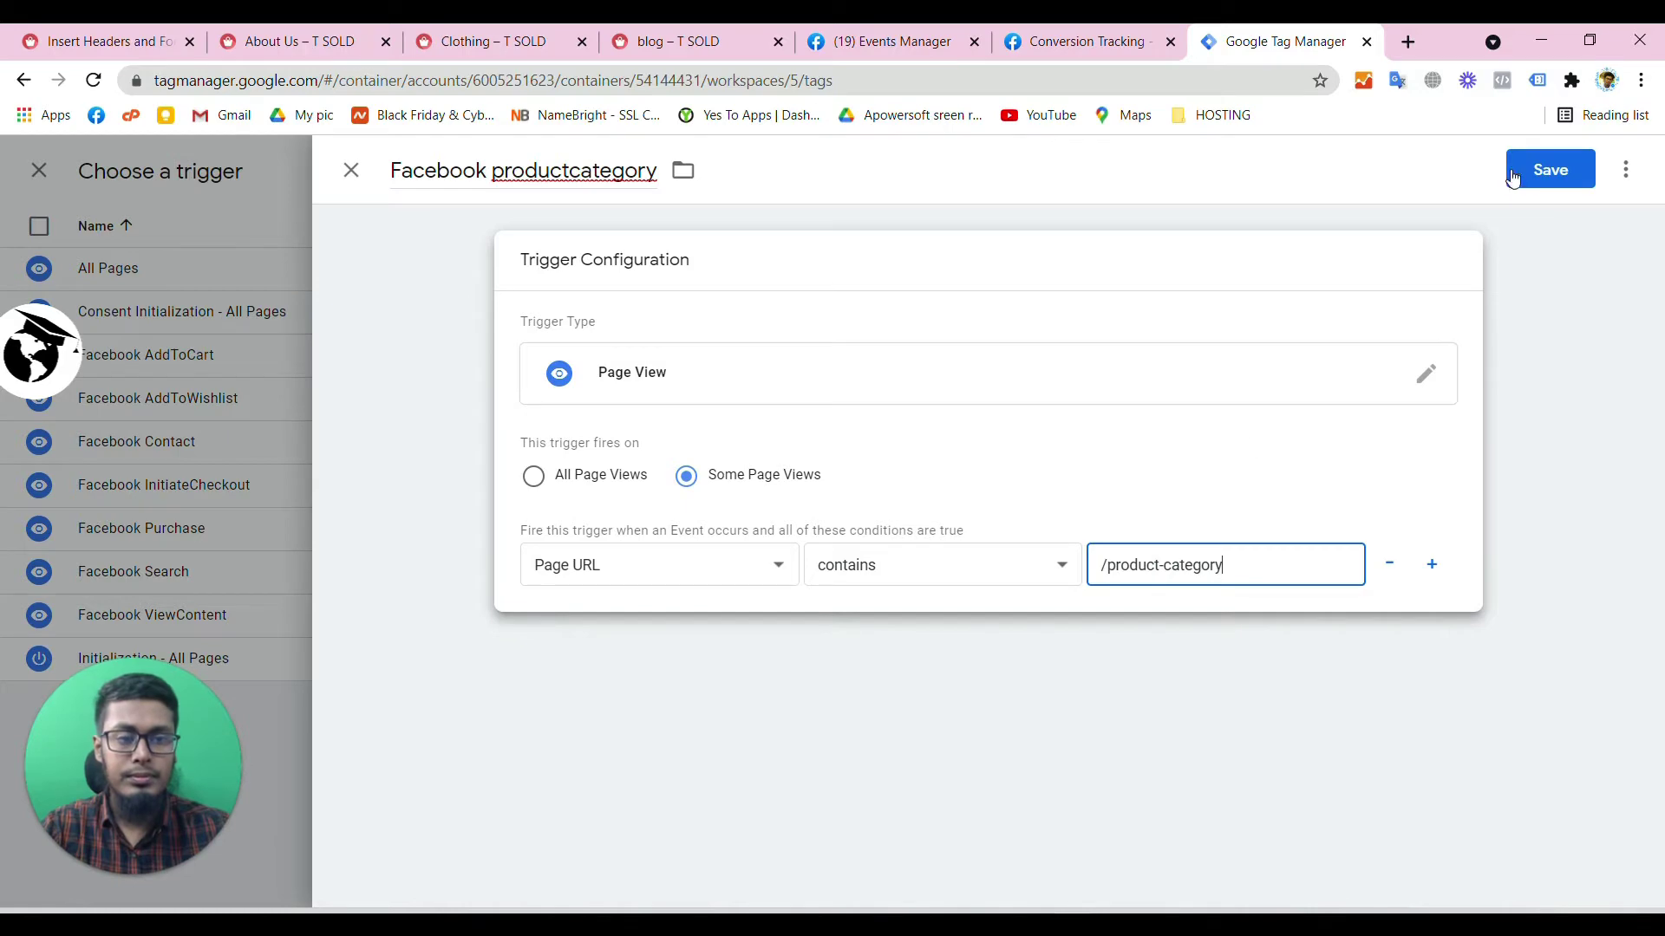
left_click(1519, 176)
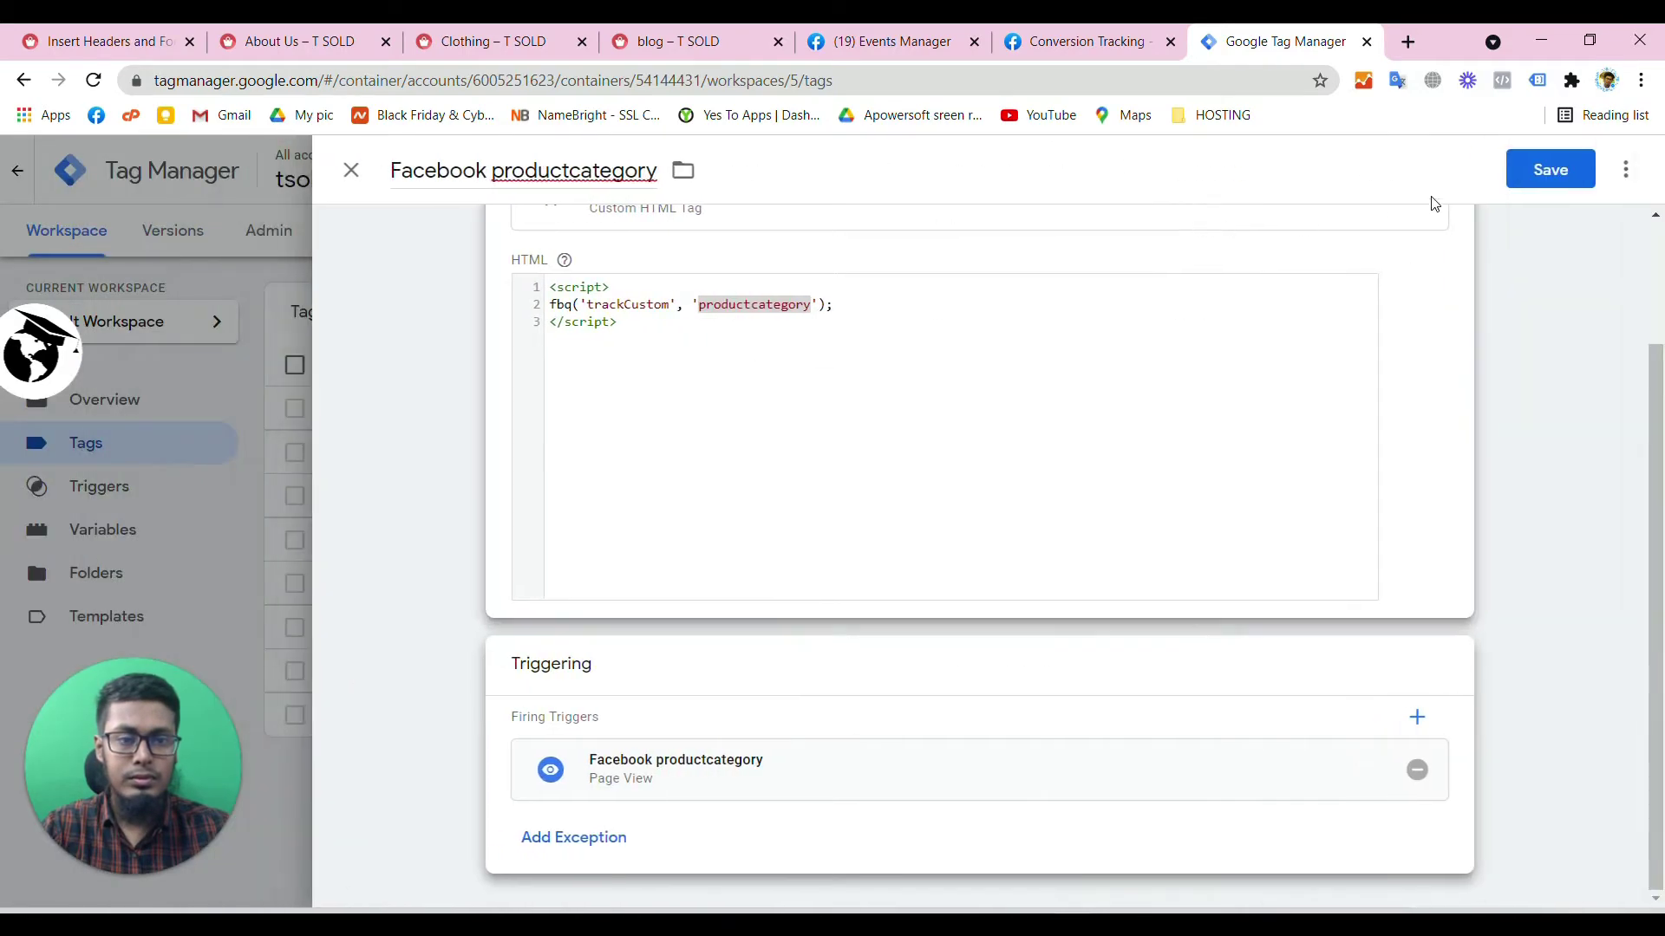
left_click(1533, 169)
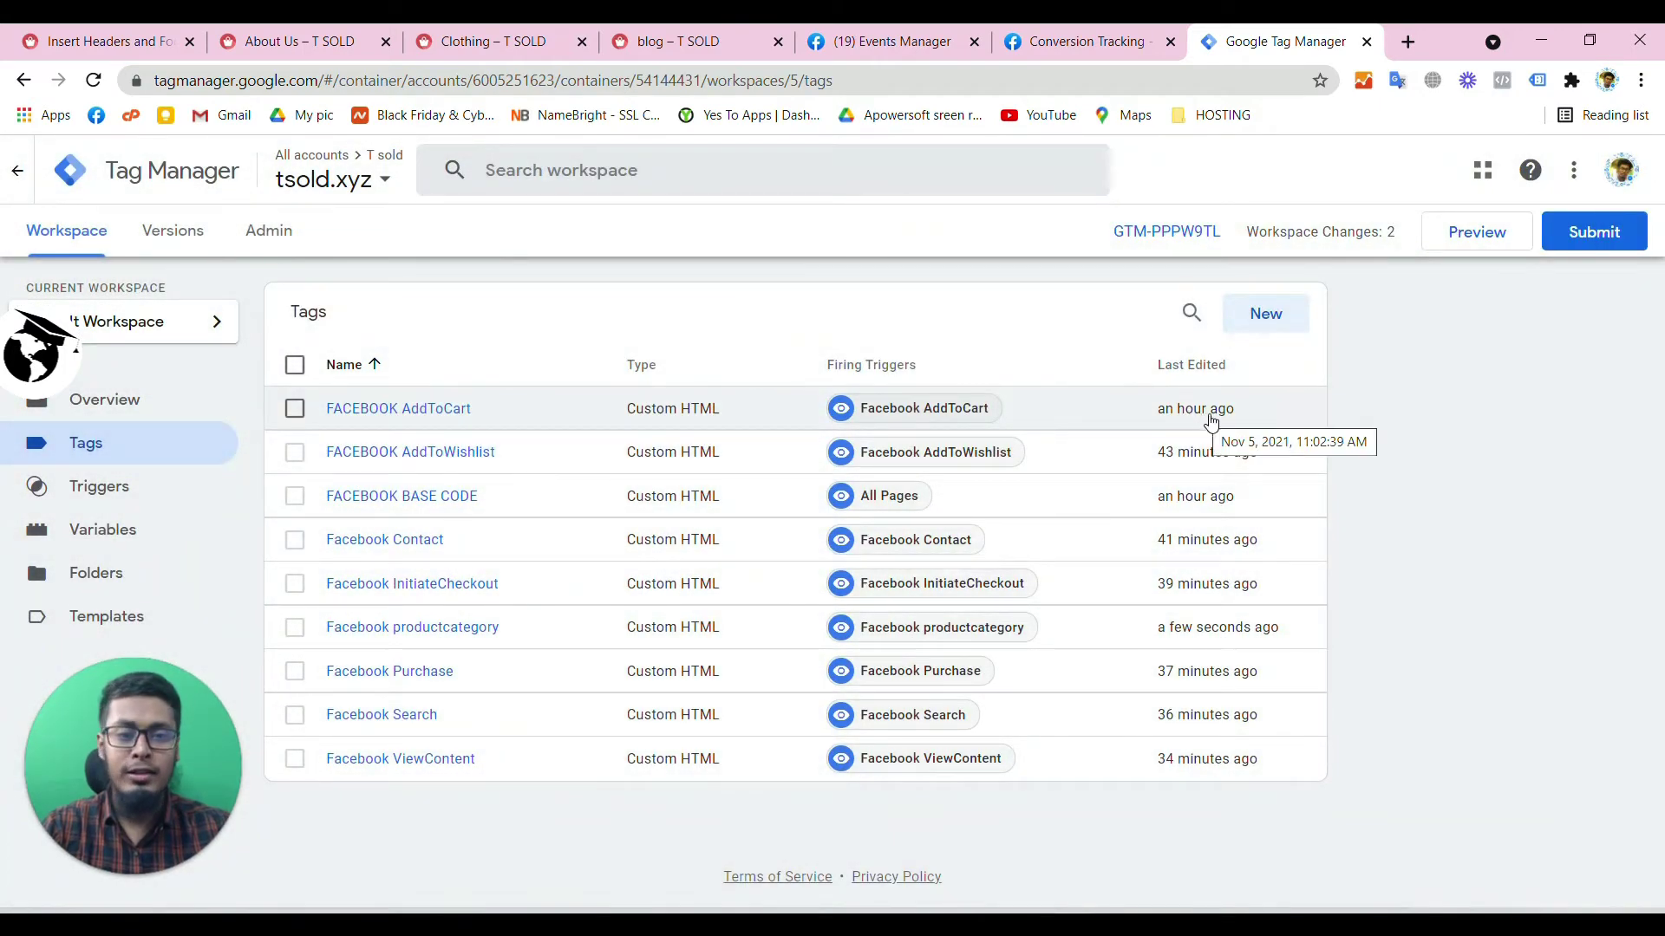
left_click(1463, 240)
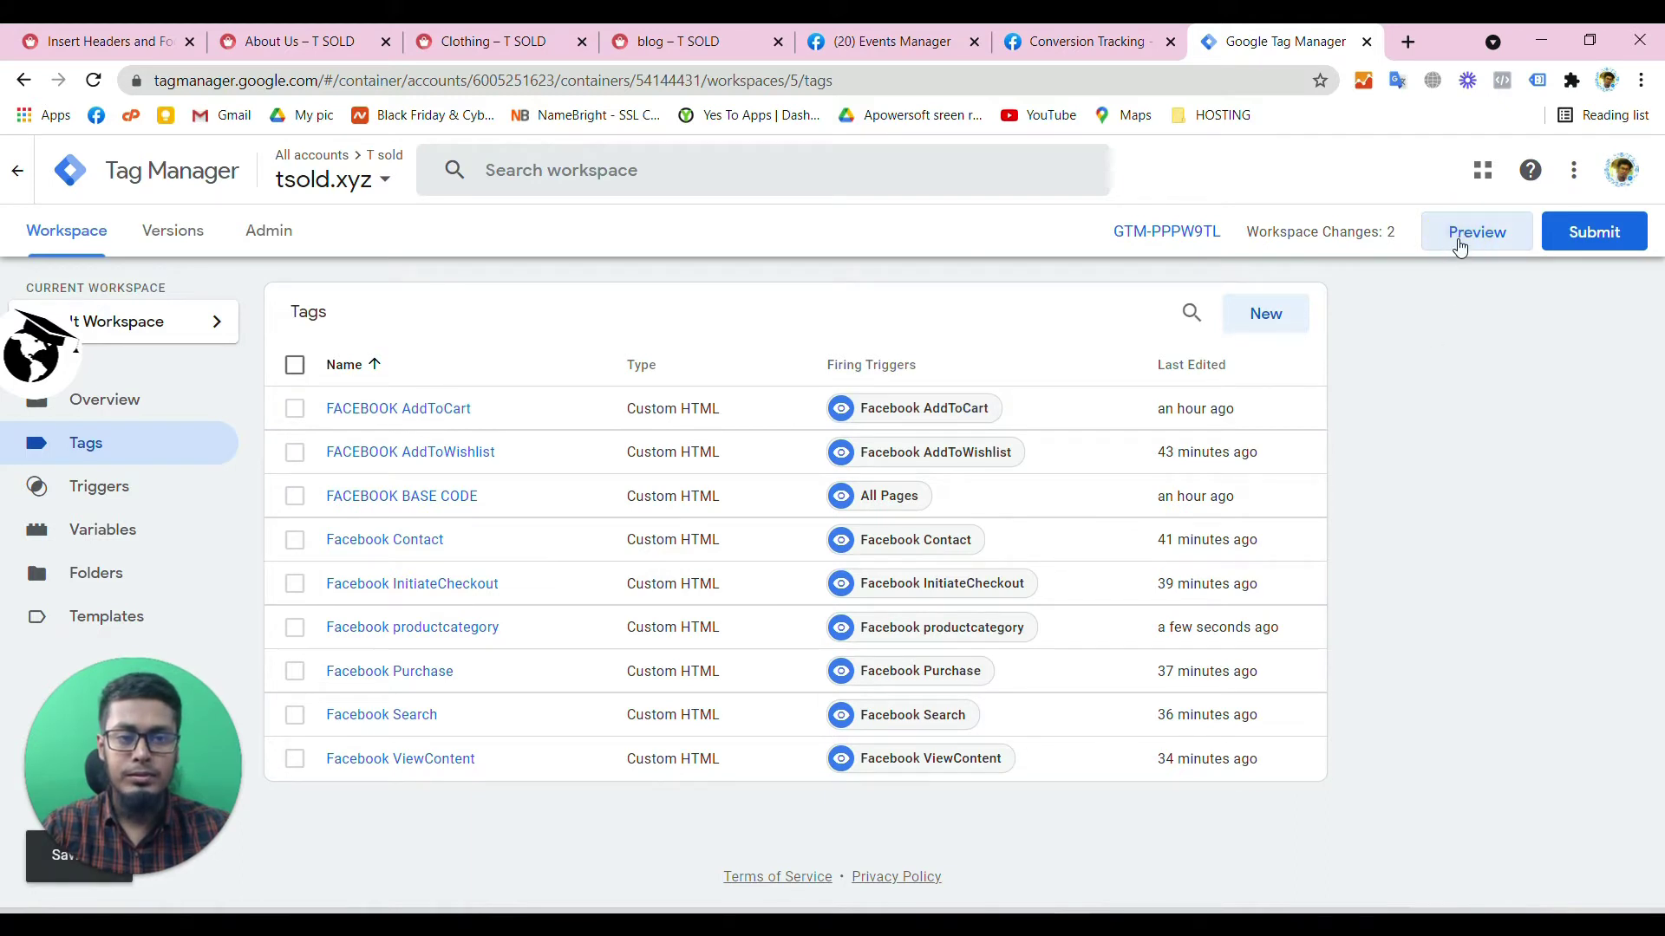
left_click(1451, 246)
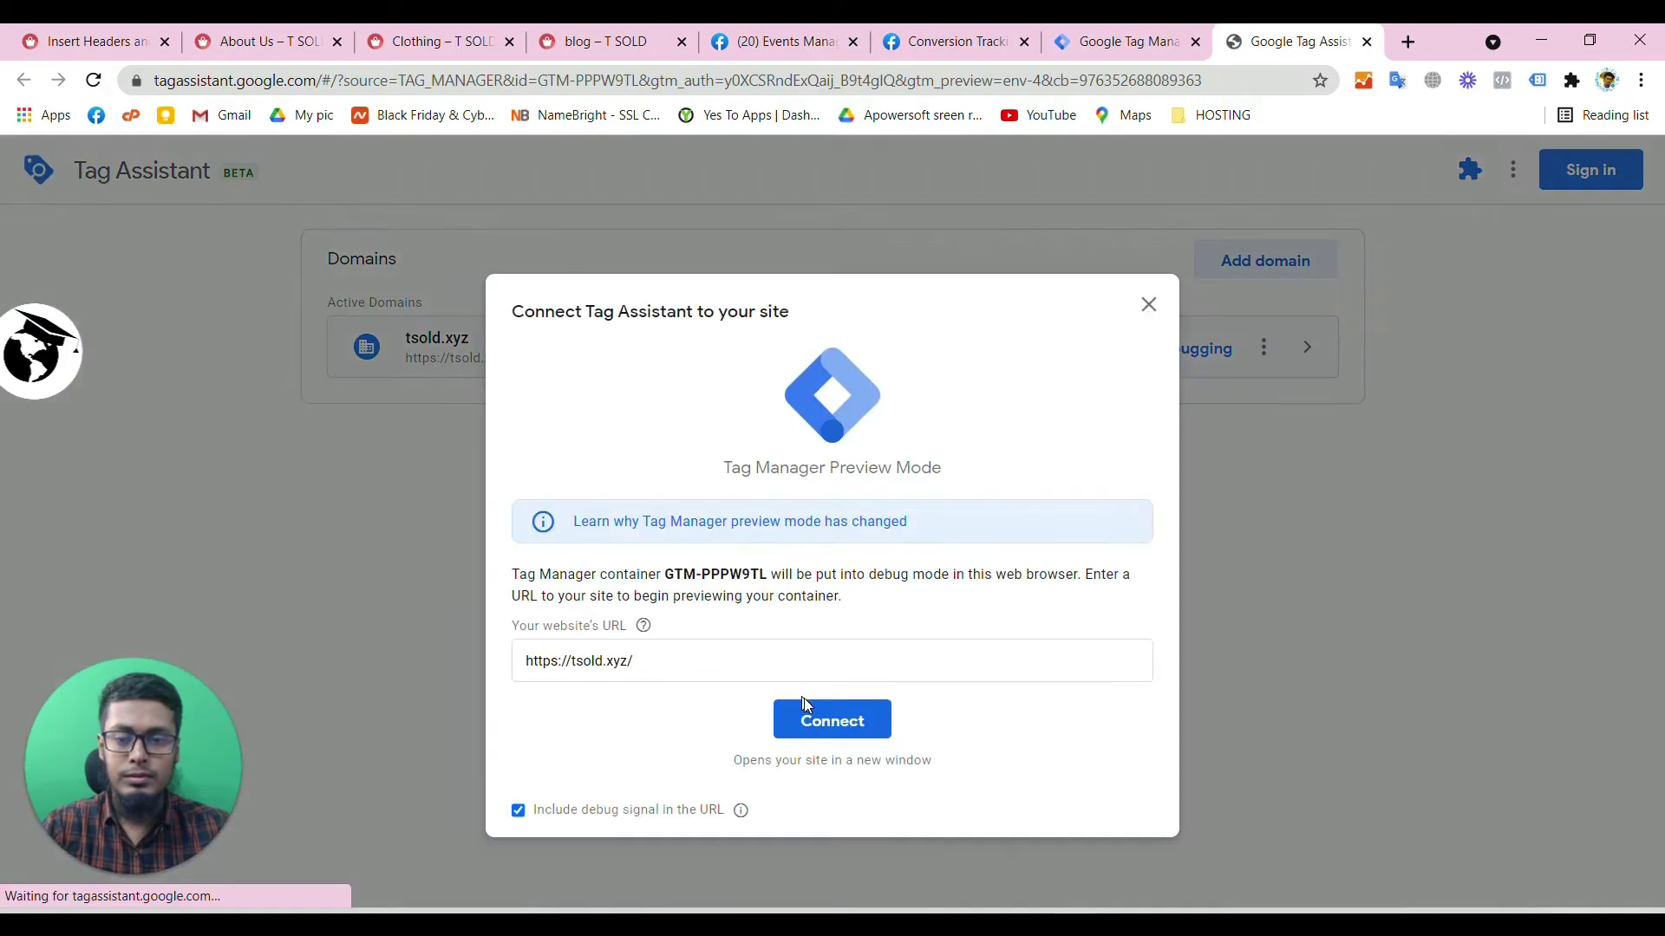
left_click(804, 702)
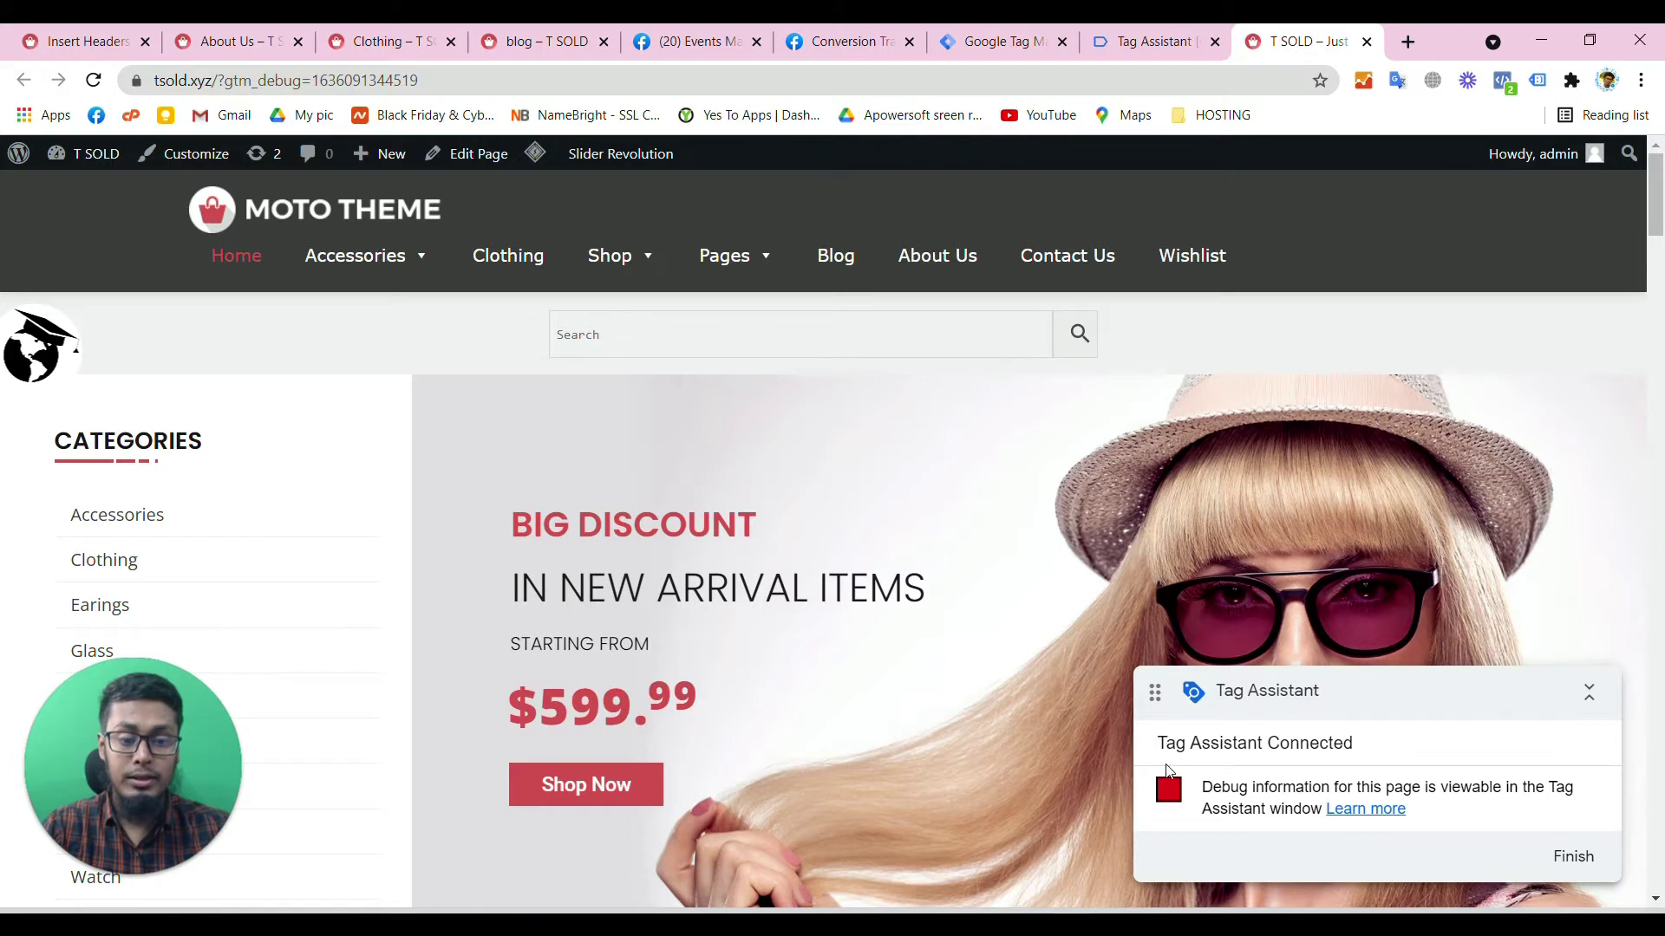
left_click(1599, 865)
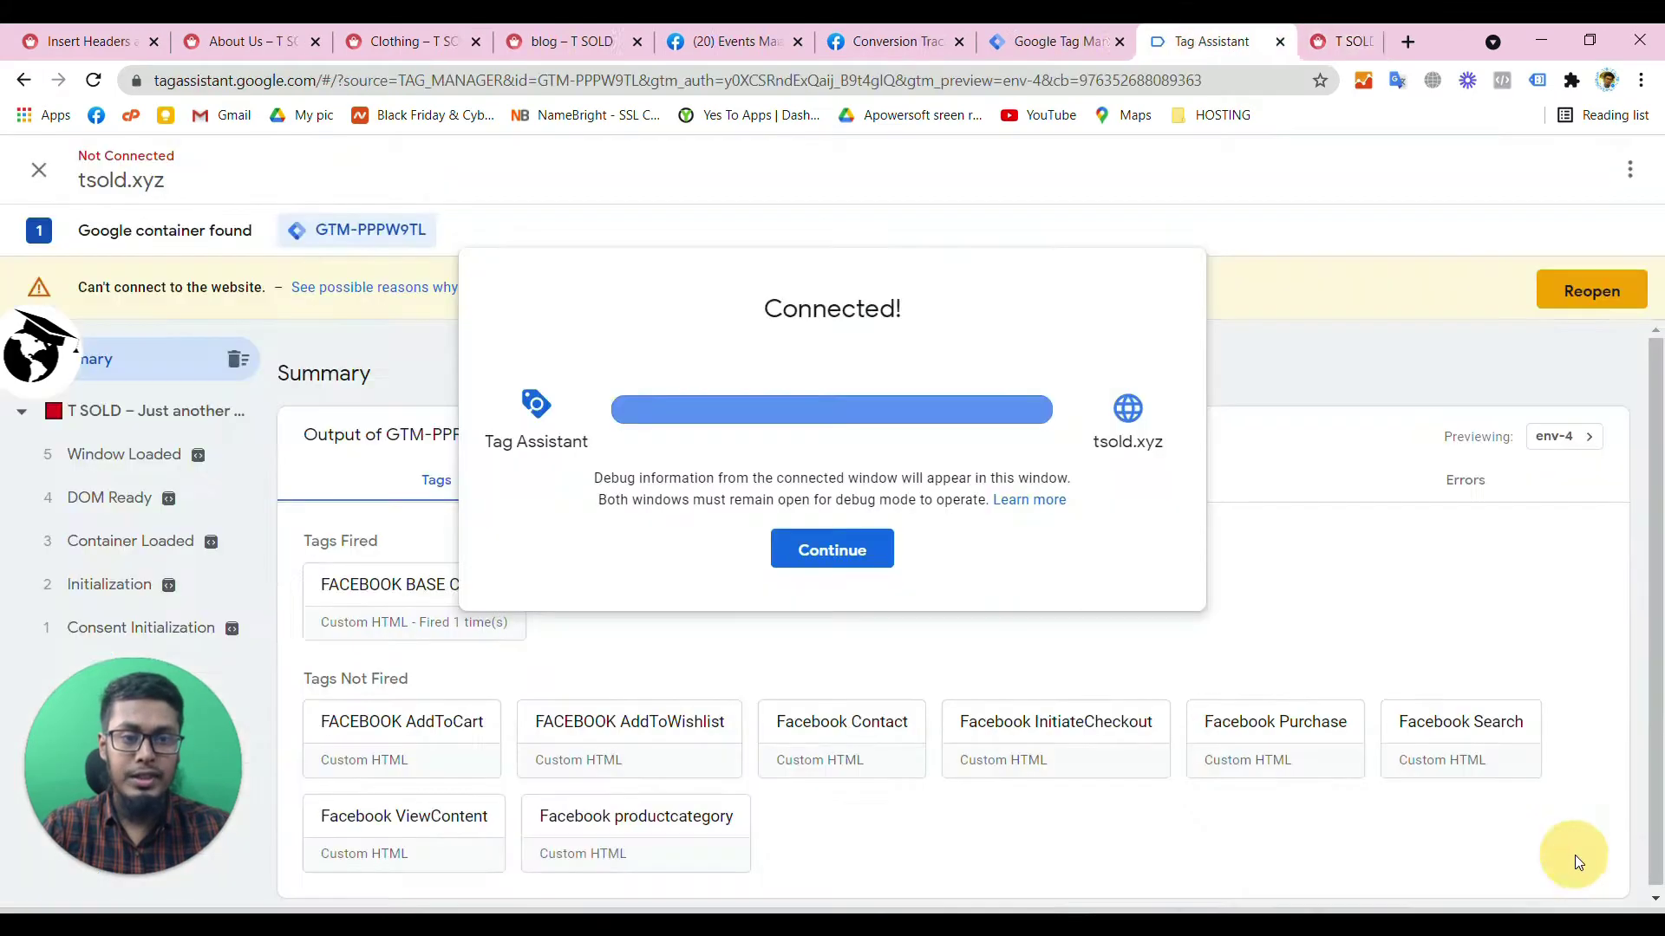
left_click(860, 551)
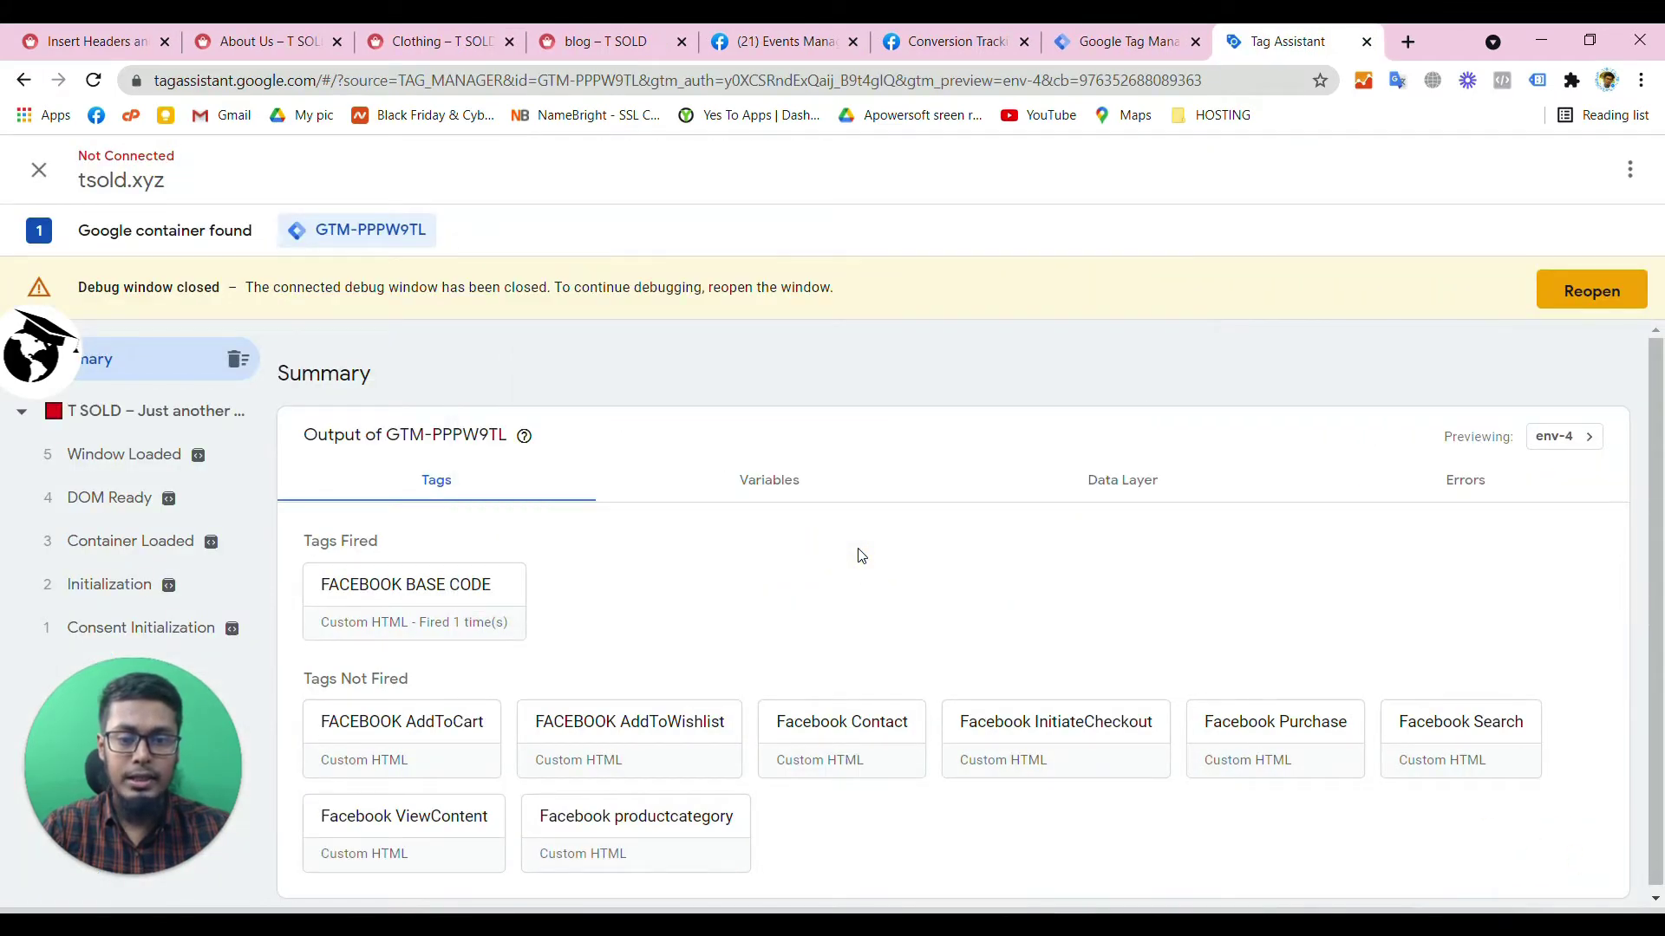
left_click(38, 169)
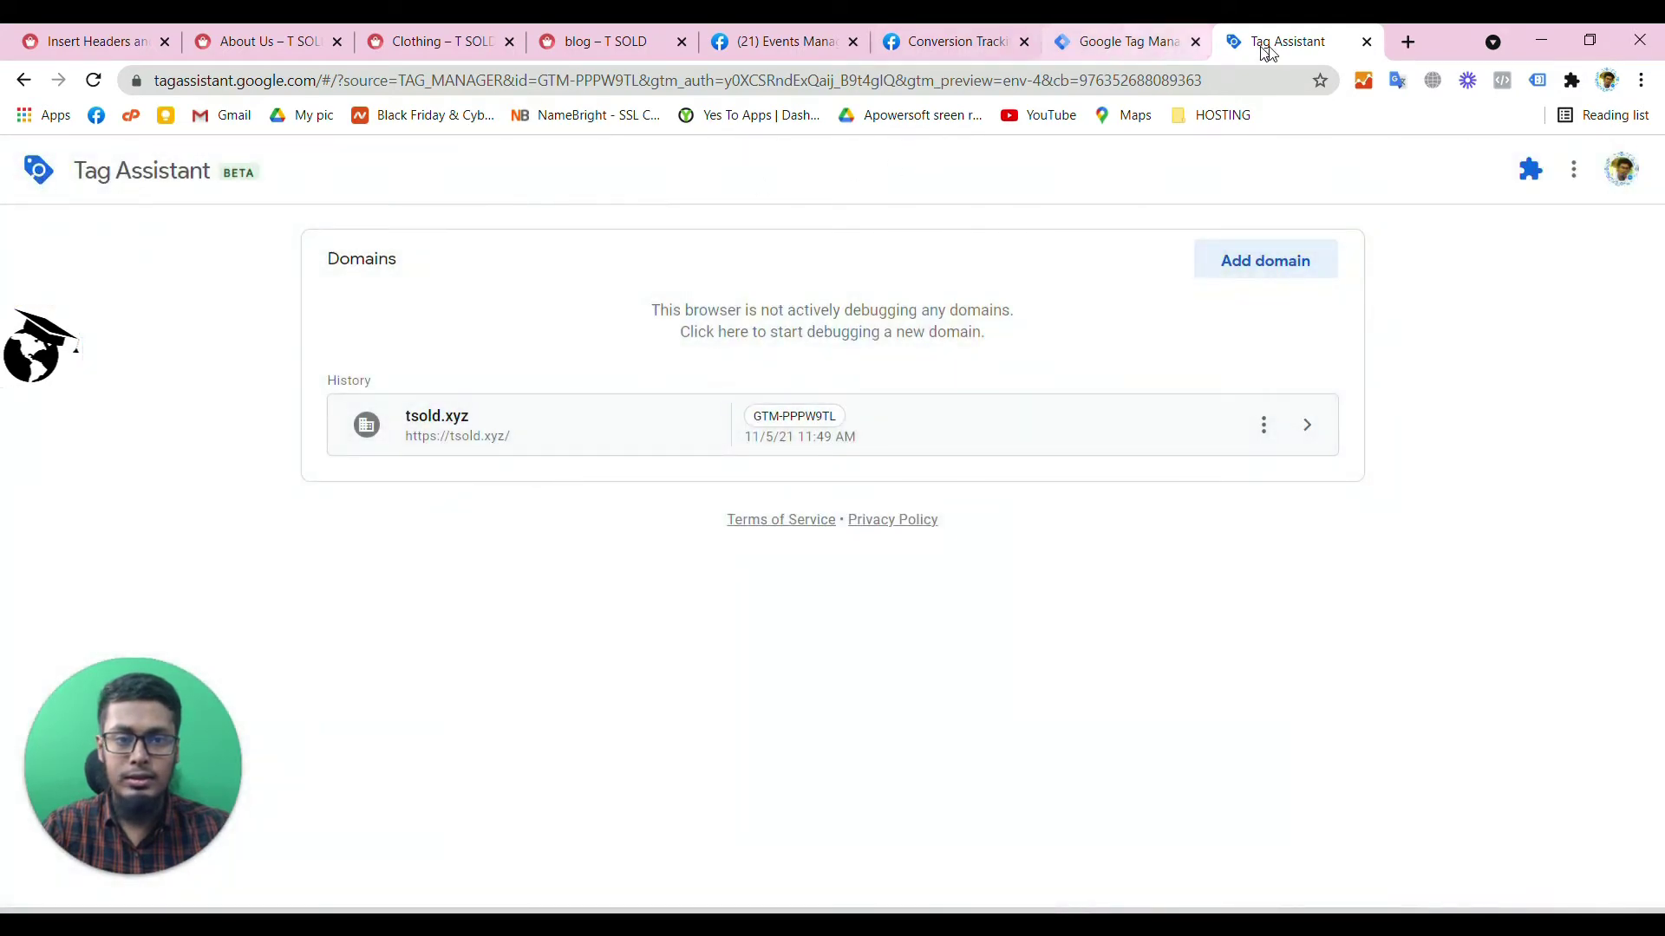
left_click(1367, 41)
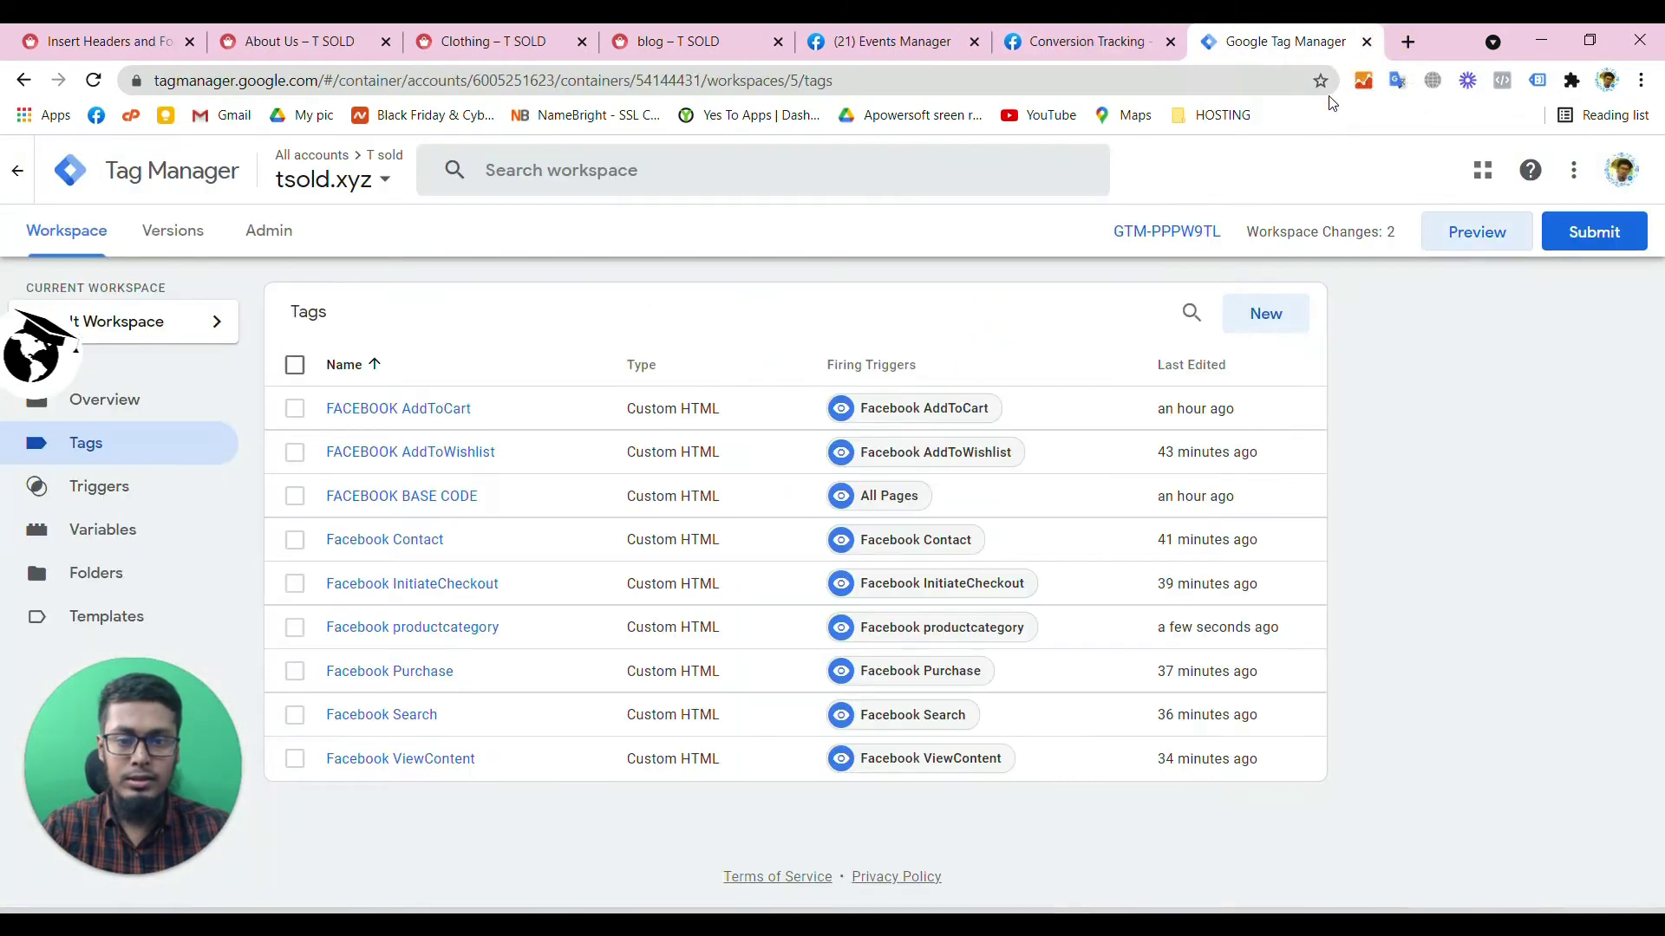
left_click(1470, 236)
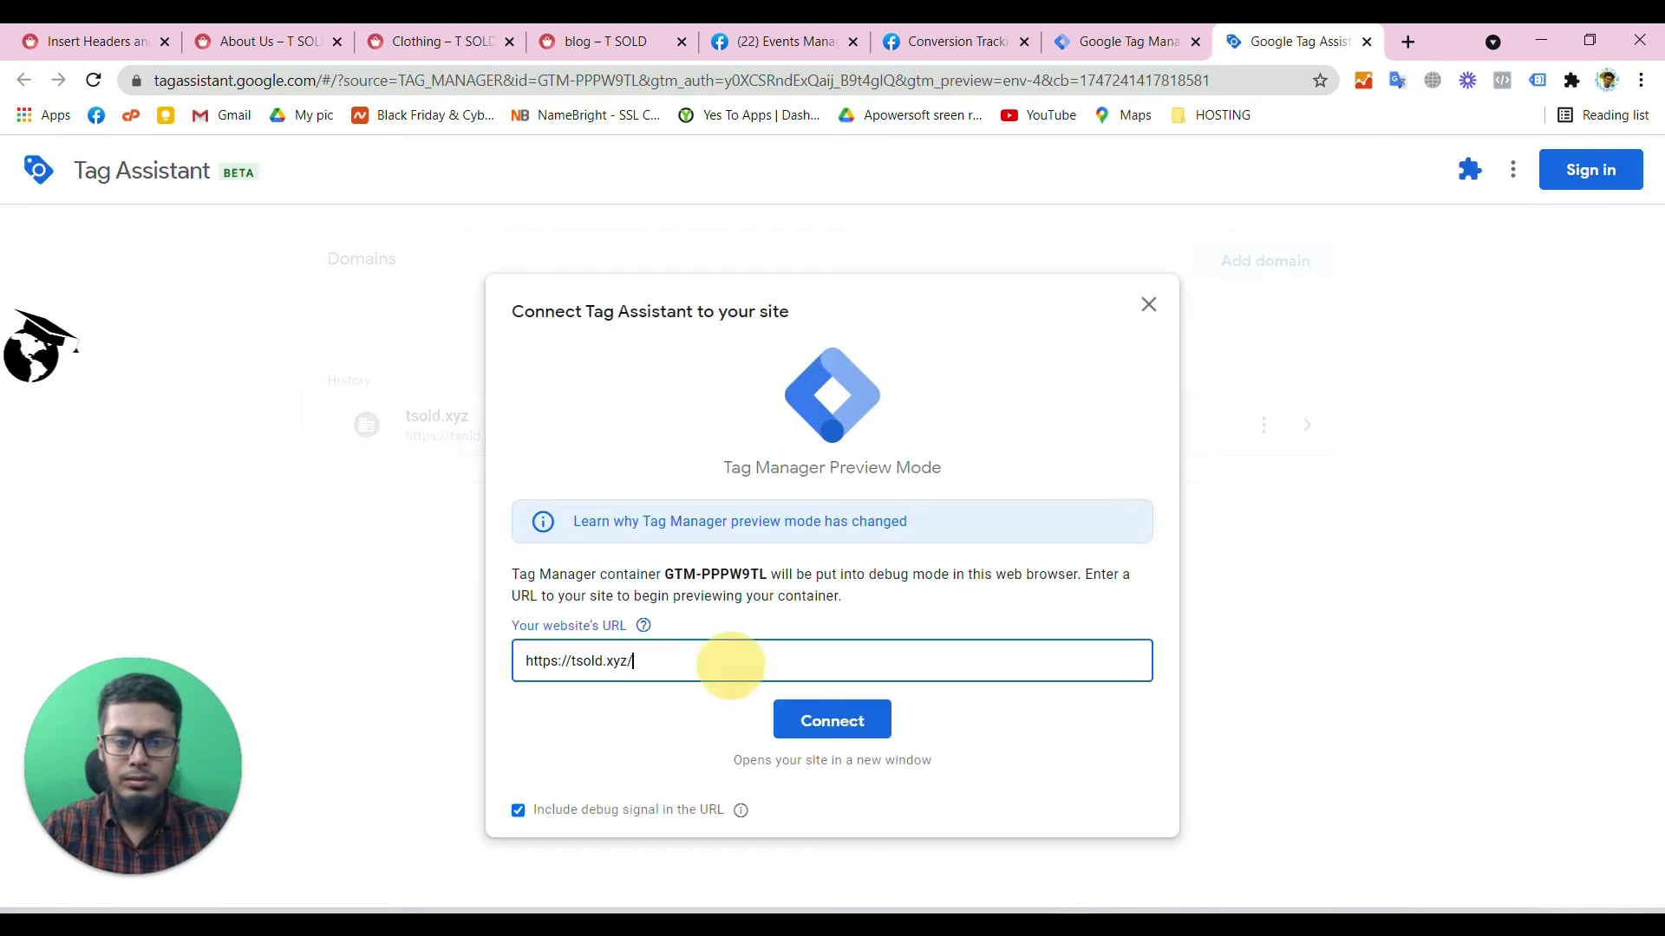
left_click(819, 727)
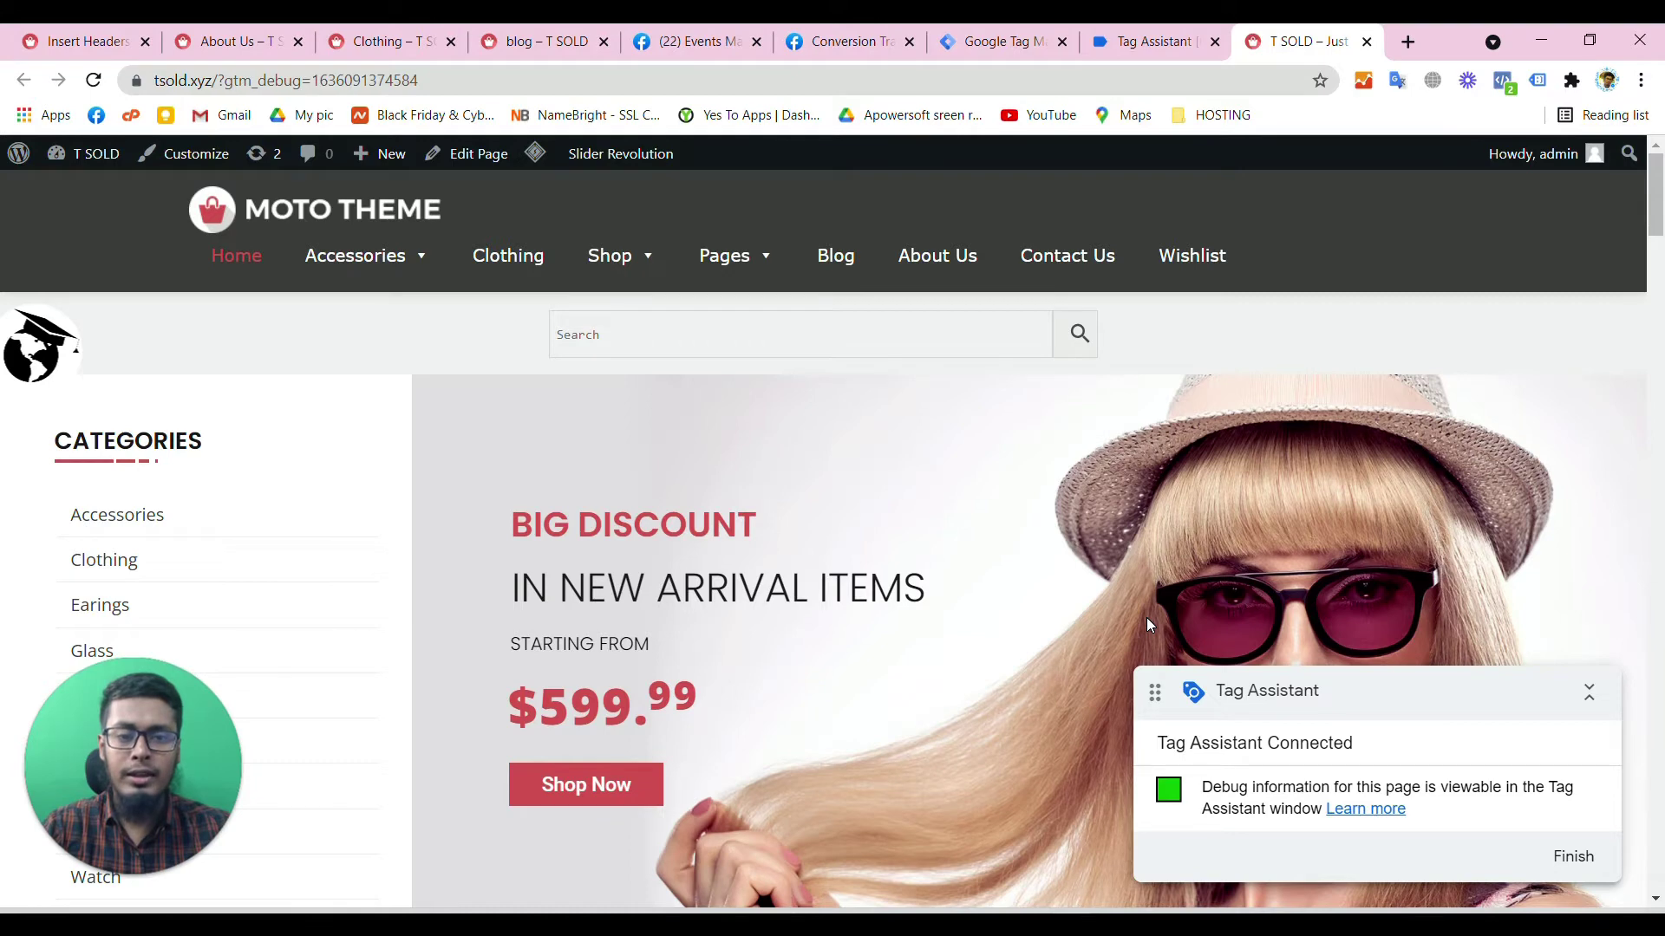
- Continue to the Tag Assistant summary and examine which tags fire on the shop's home page
left_click(1110, 49)
left_click(1281, 523)
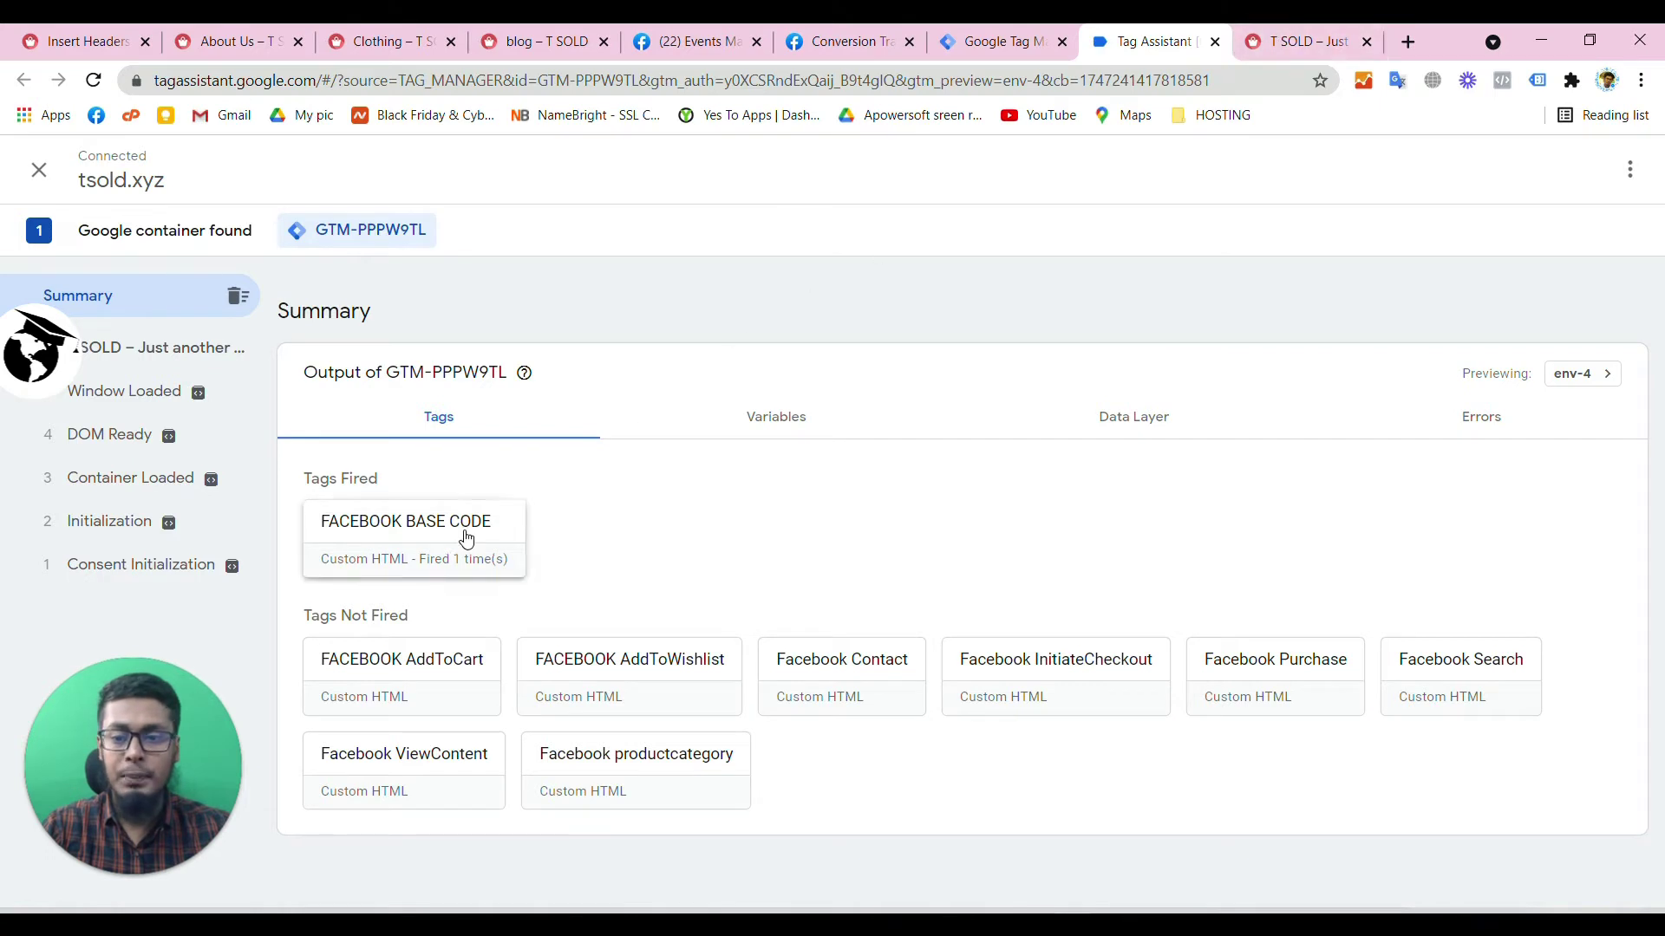
left_click(643, 791)
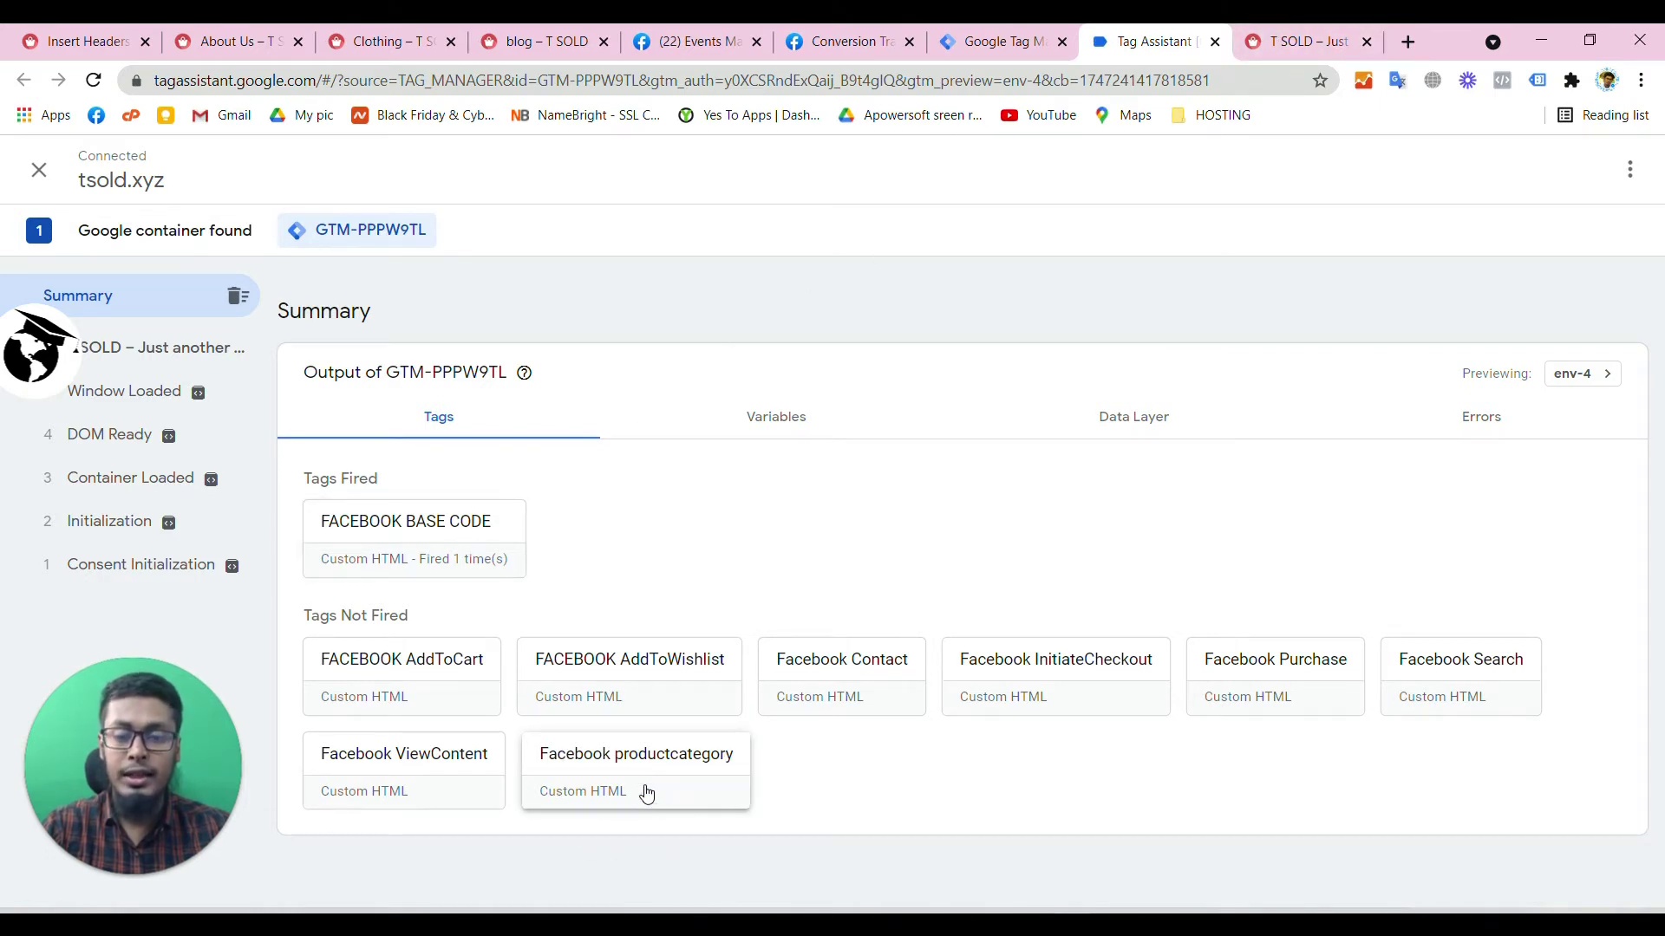
- Open the shop's T-shirts category page and examine which tags fire on it in Tag Assistant
left_click(1297, 41)
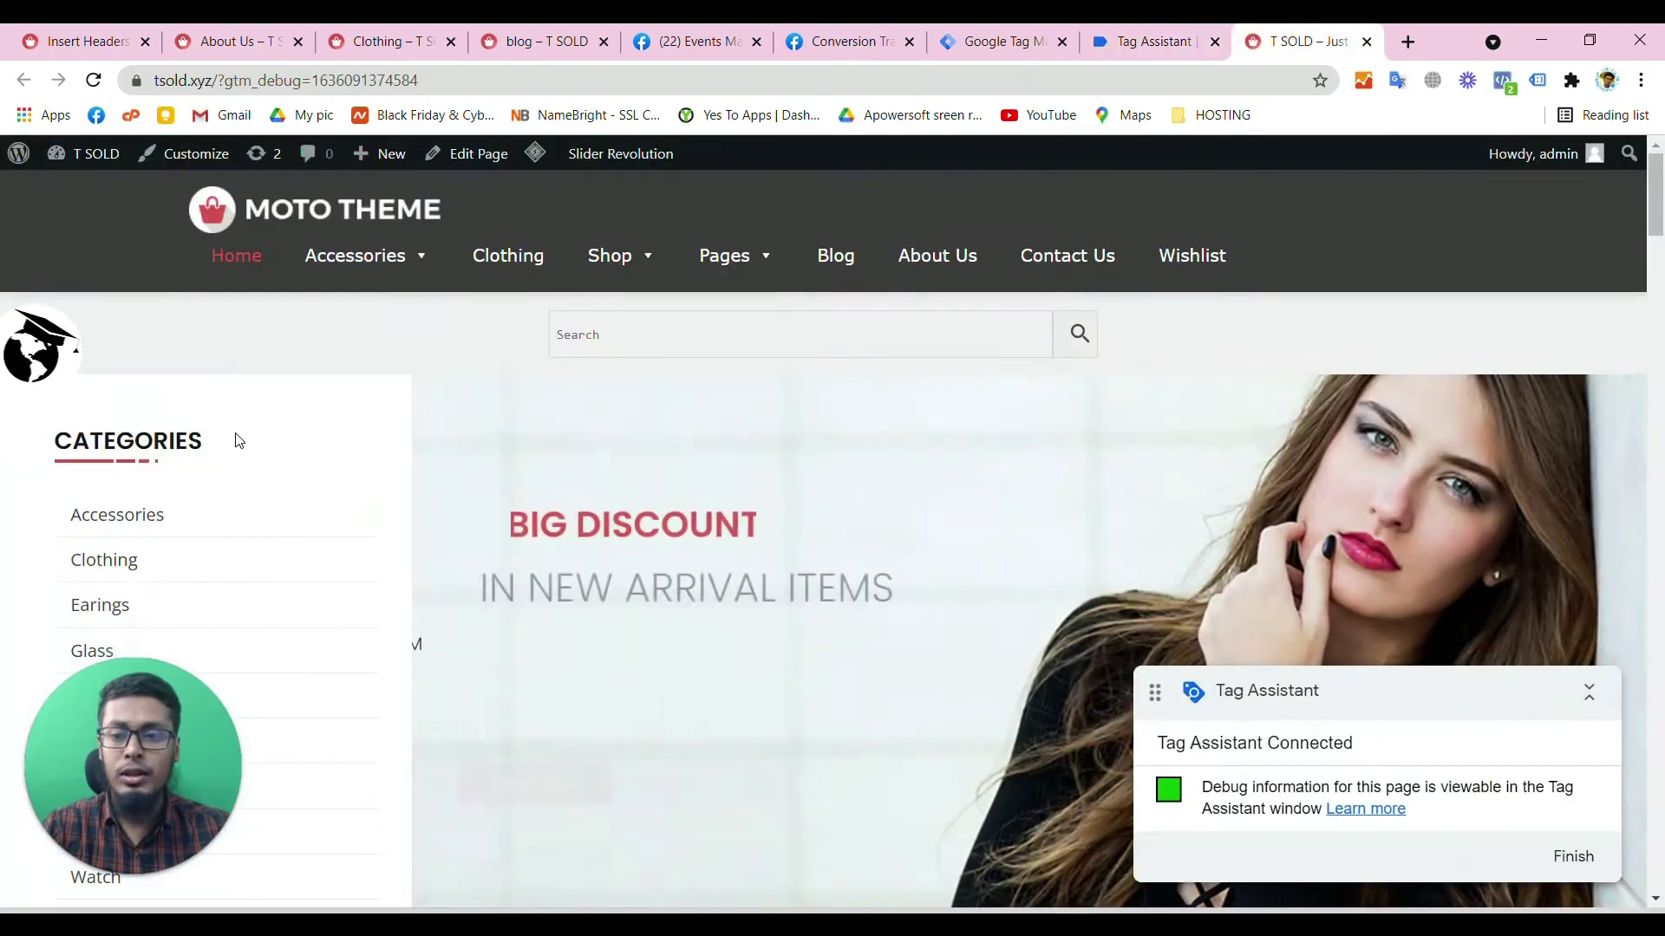
scroll(239, 440, "down", 2)
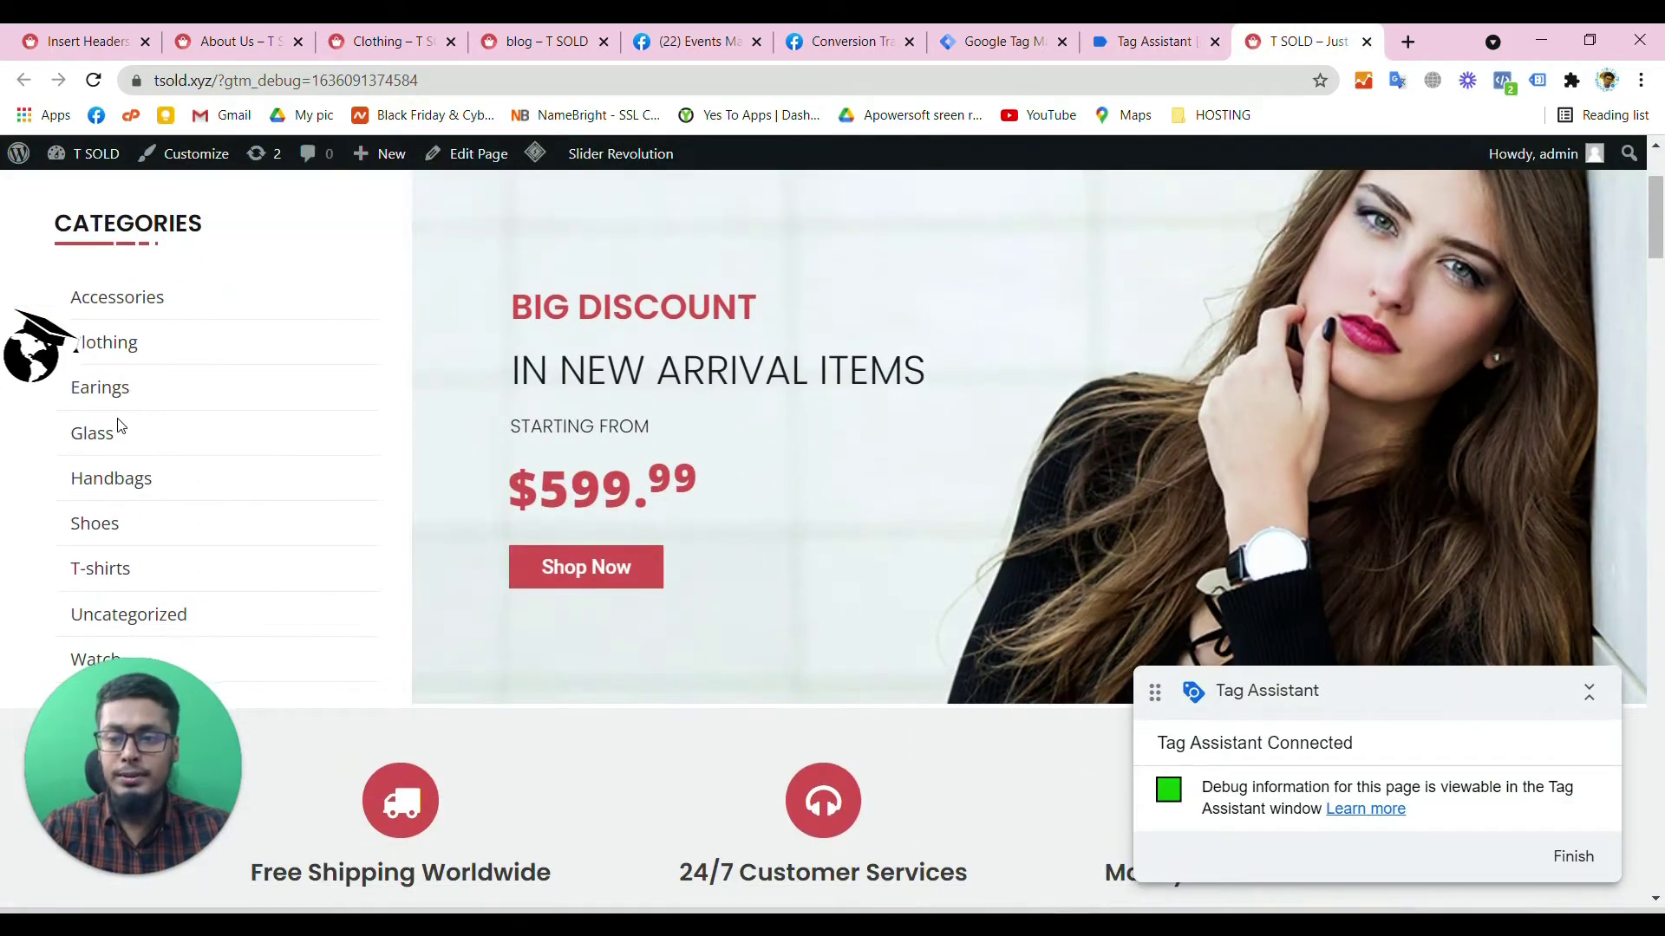
scroll(120, 425, "down", 1)
left_click(102, 456)
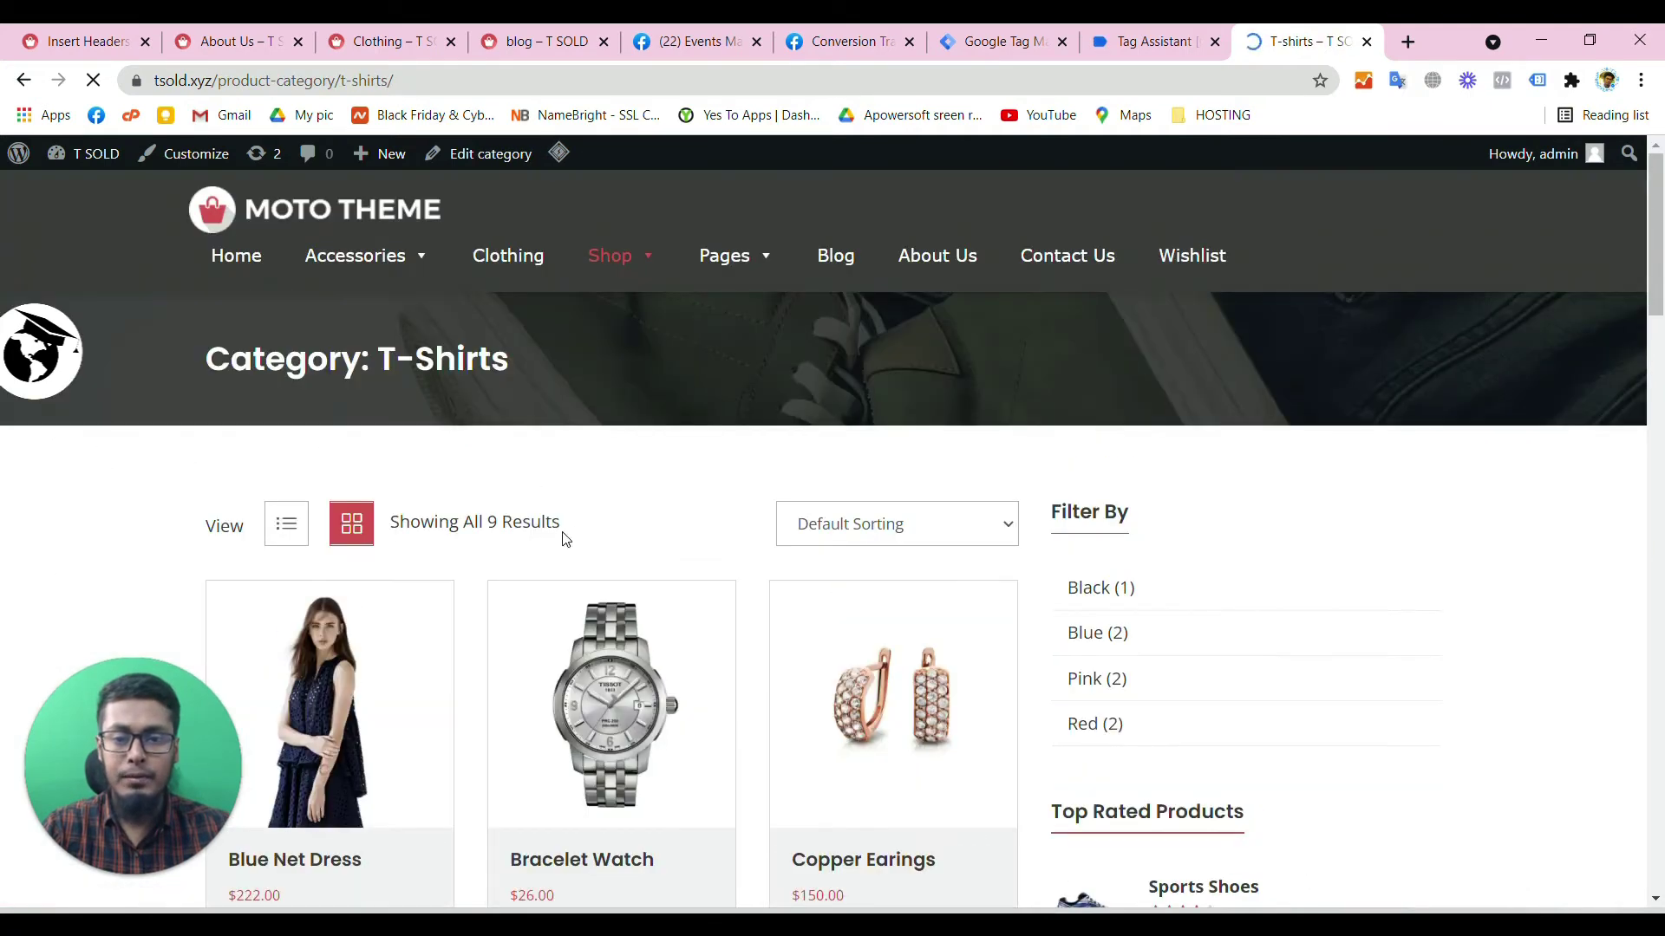
left_click(1143, 31)
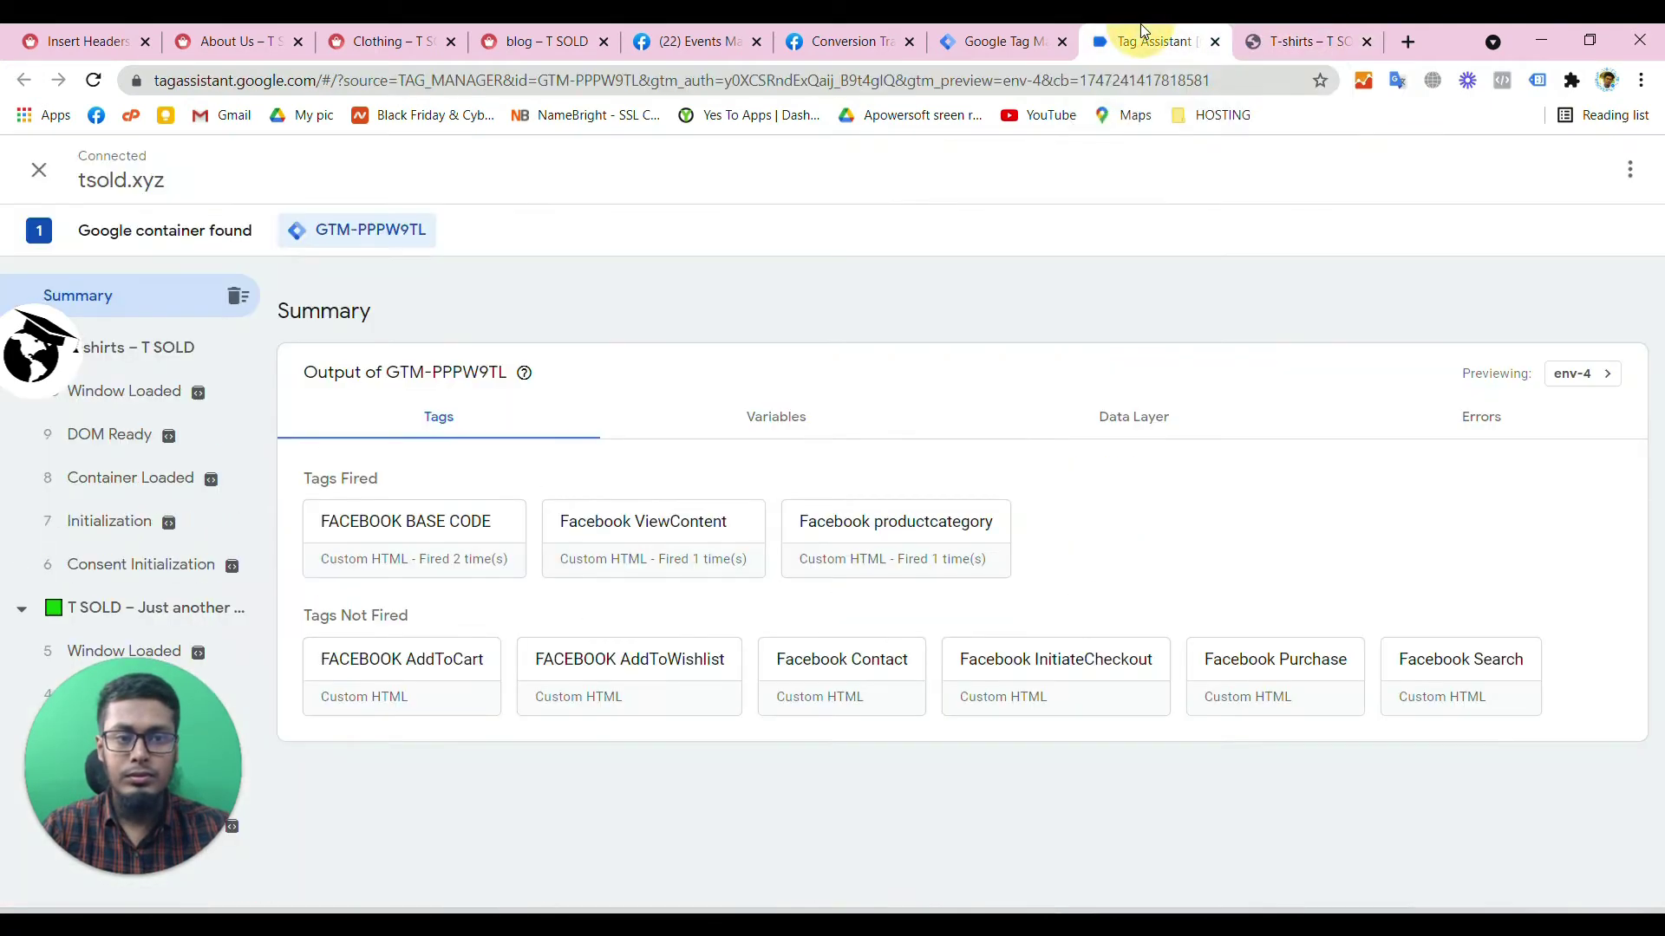
left_click(99, 354)
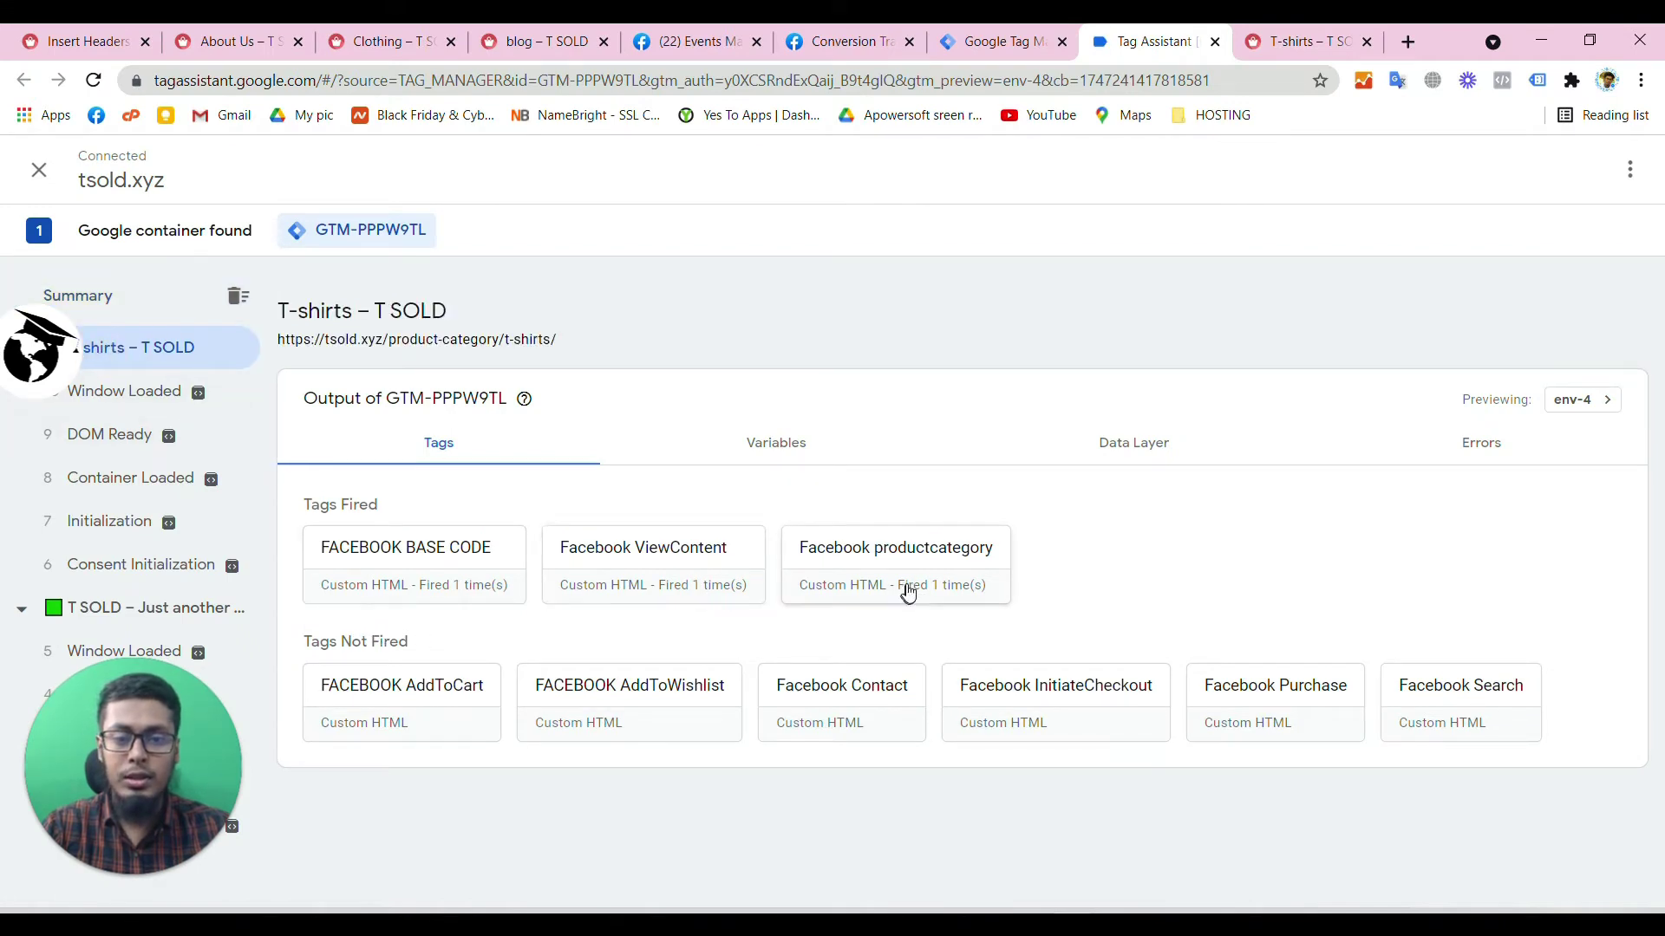
- Inspect the "product-category" part of the T-shirts page address and return to its tag results in Tag Assistant
left_click(1320, 35)
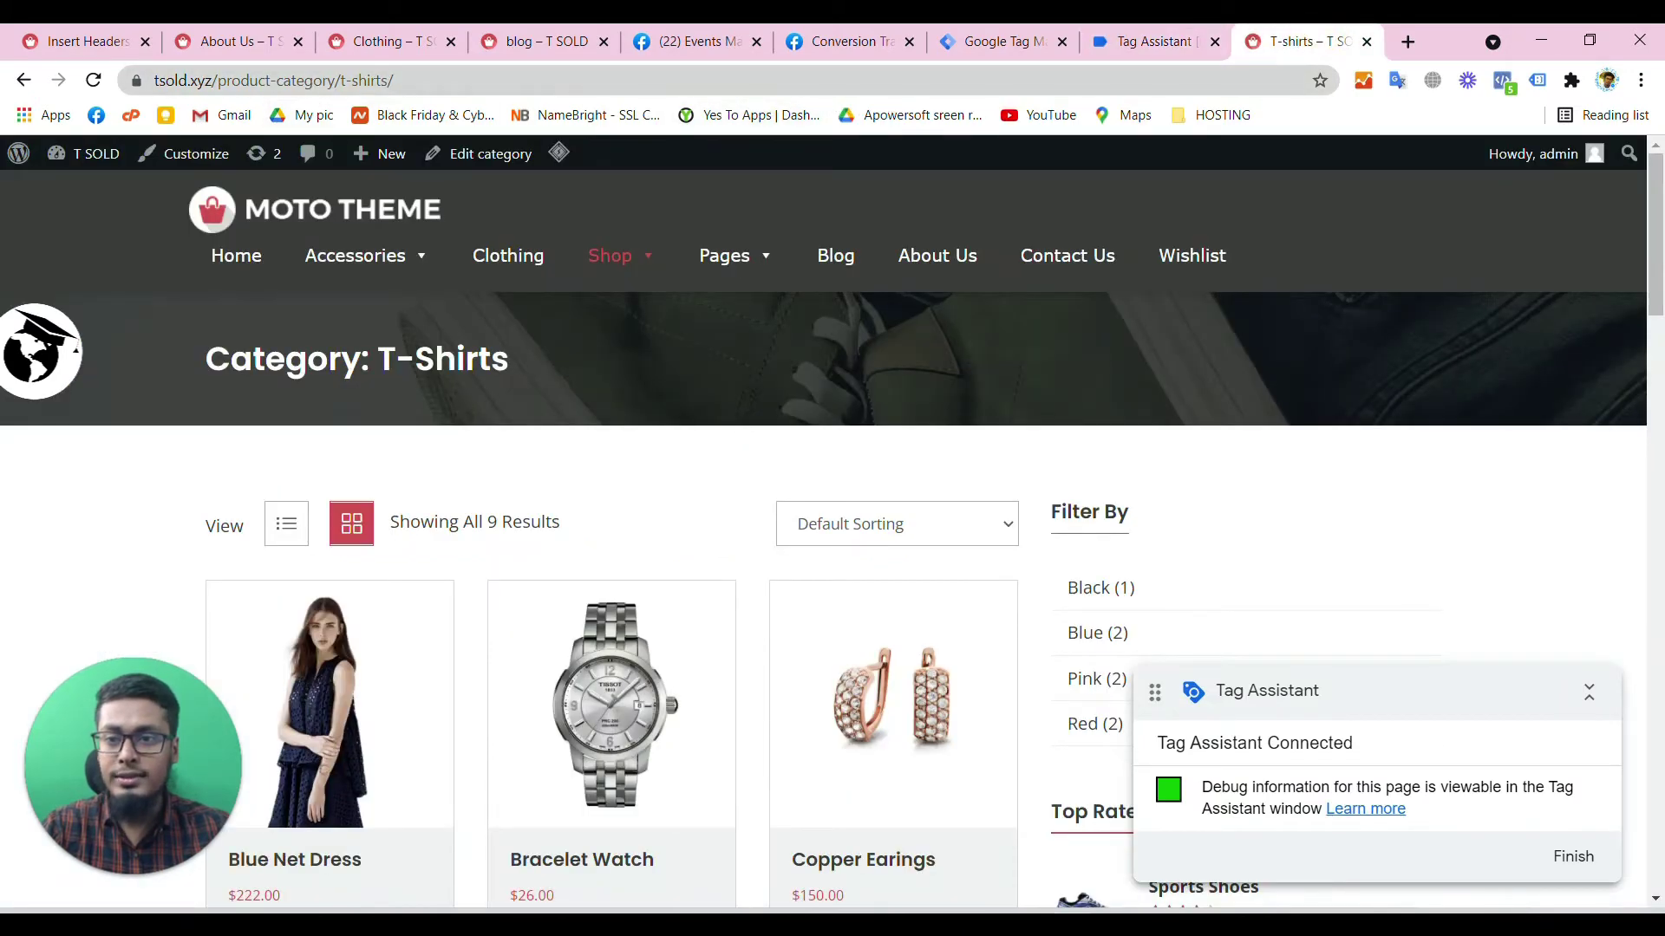
left_click(260, 80)
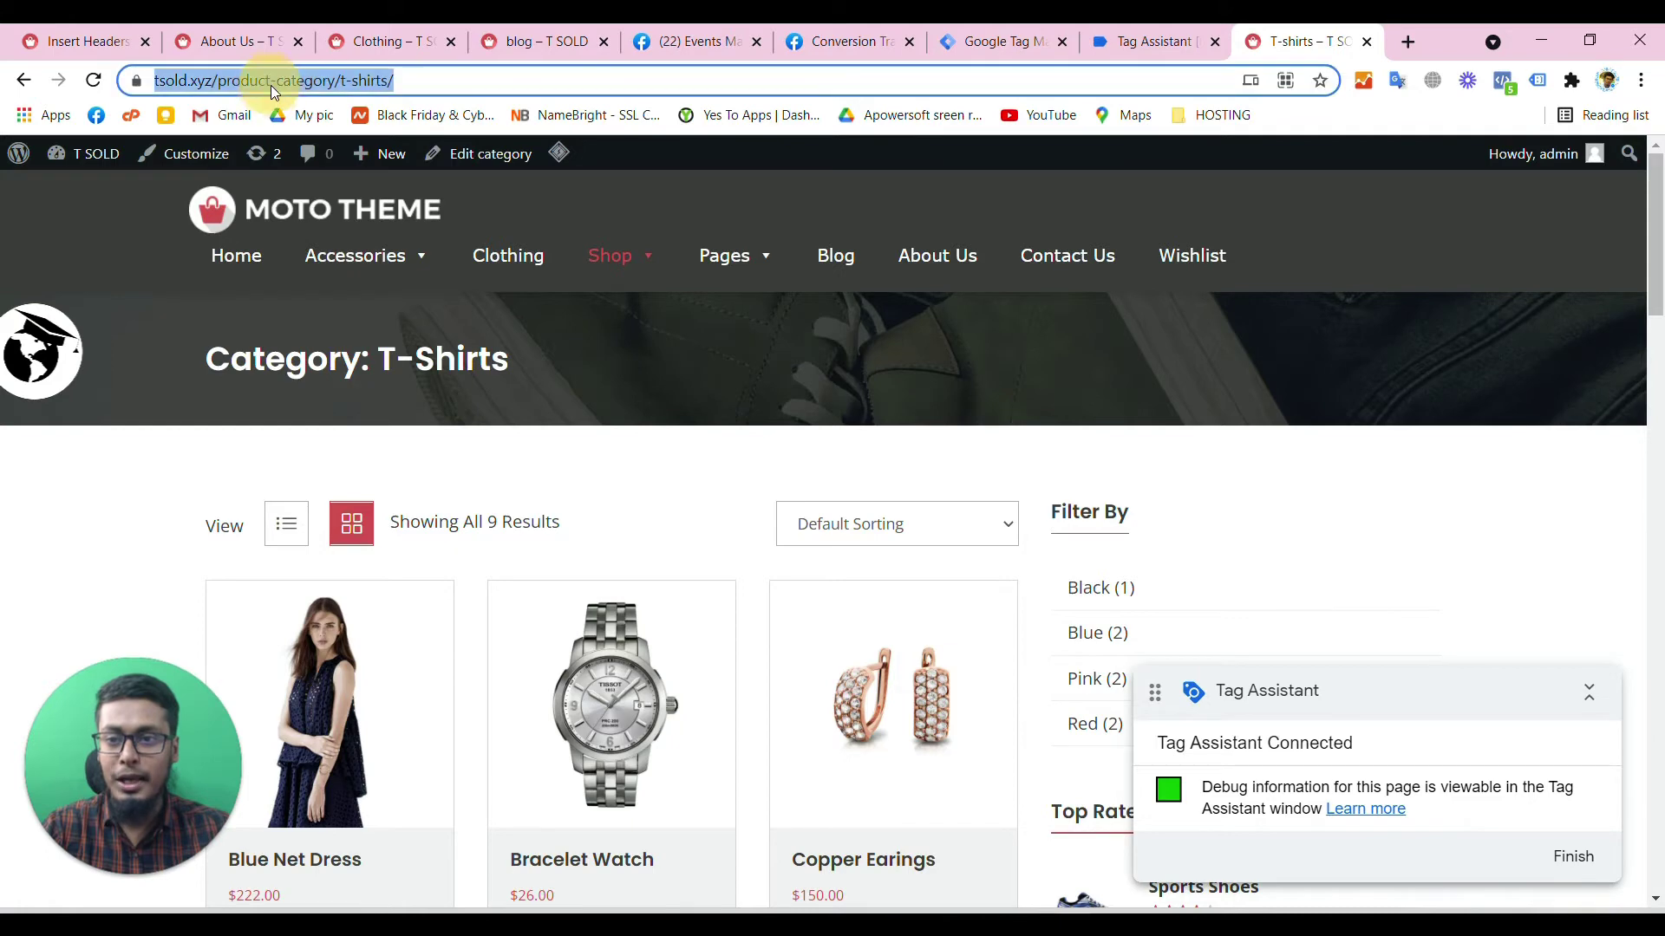
left_click(269, 80)
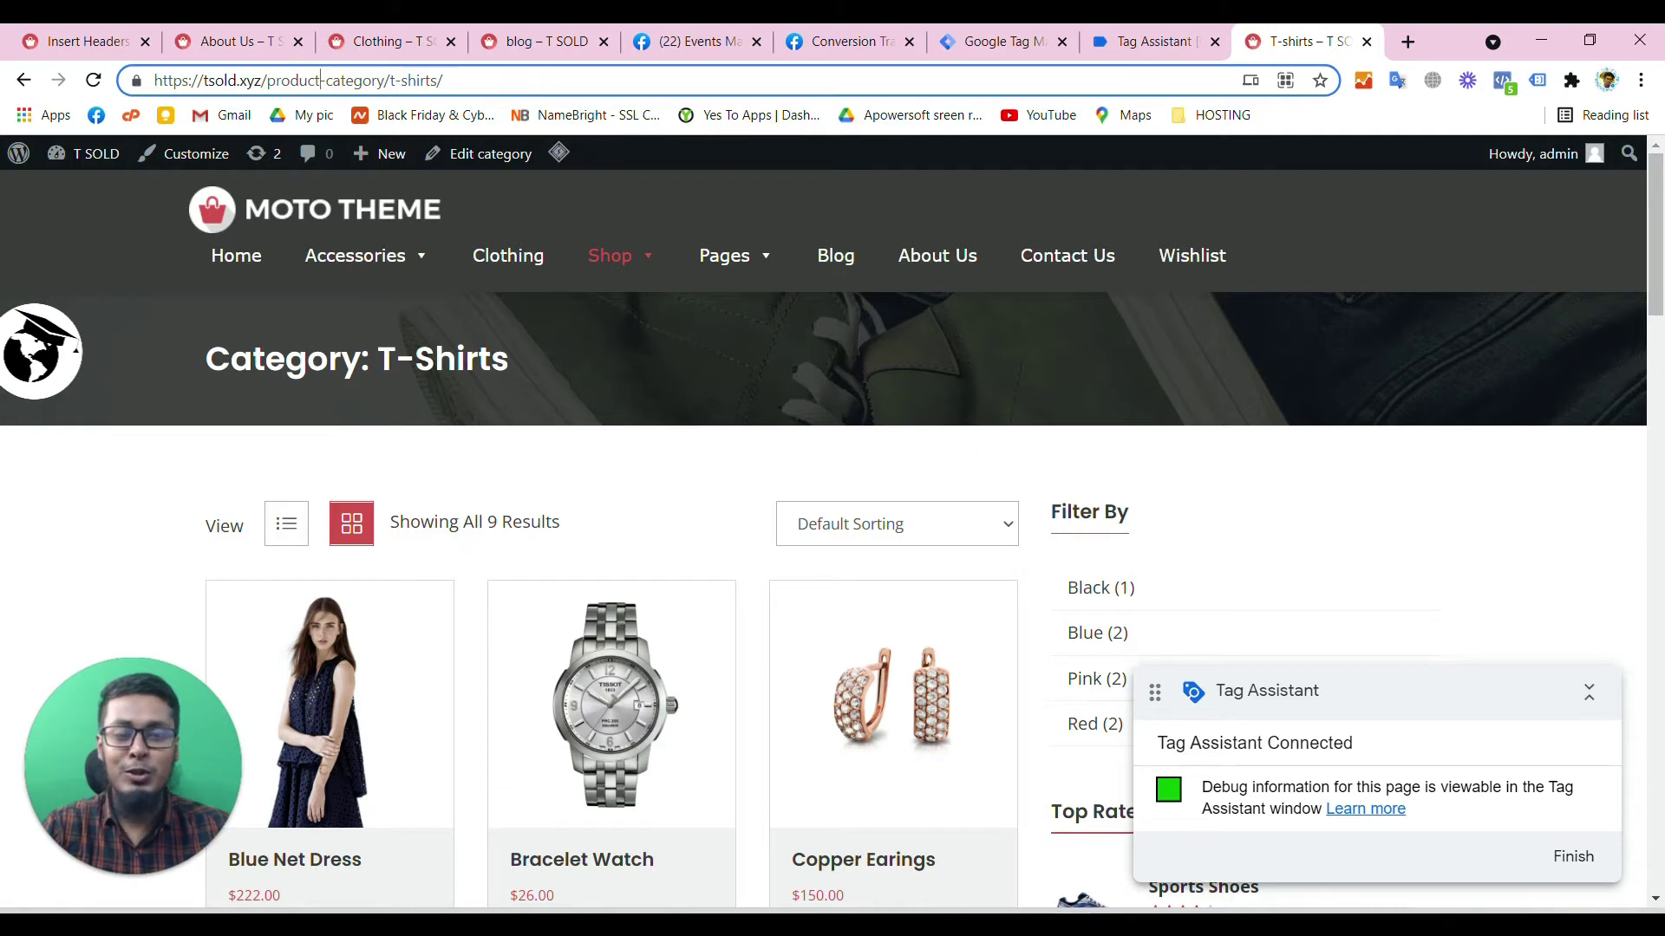
left_click(1153, 41)
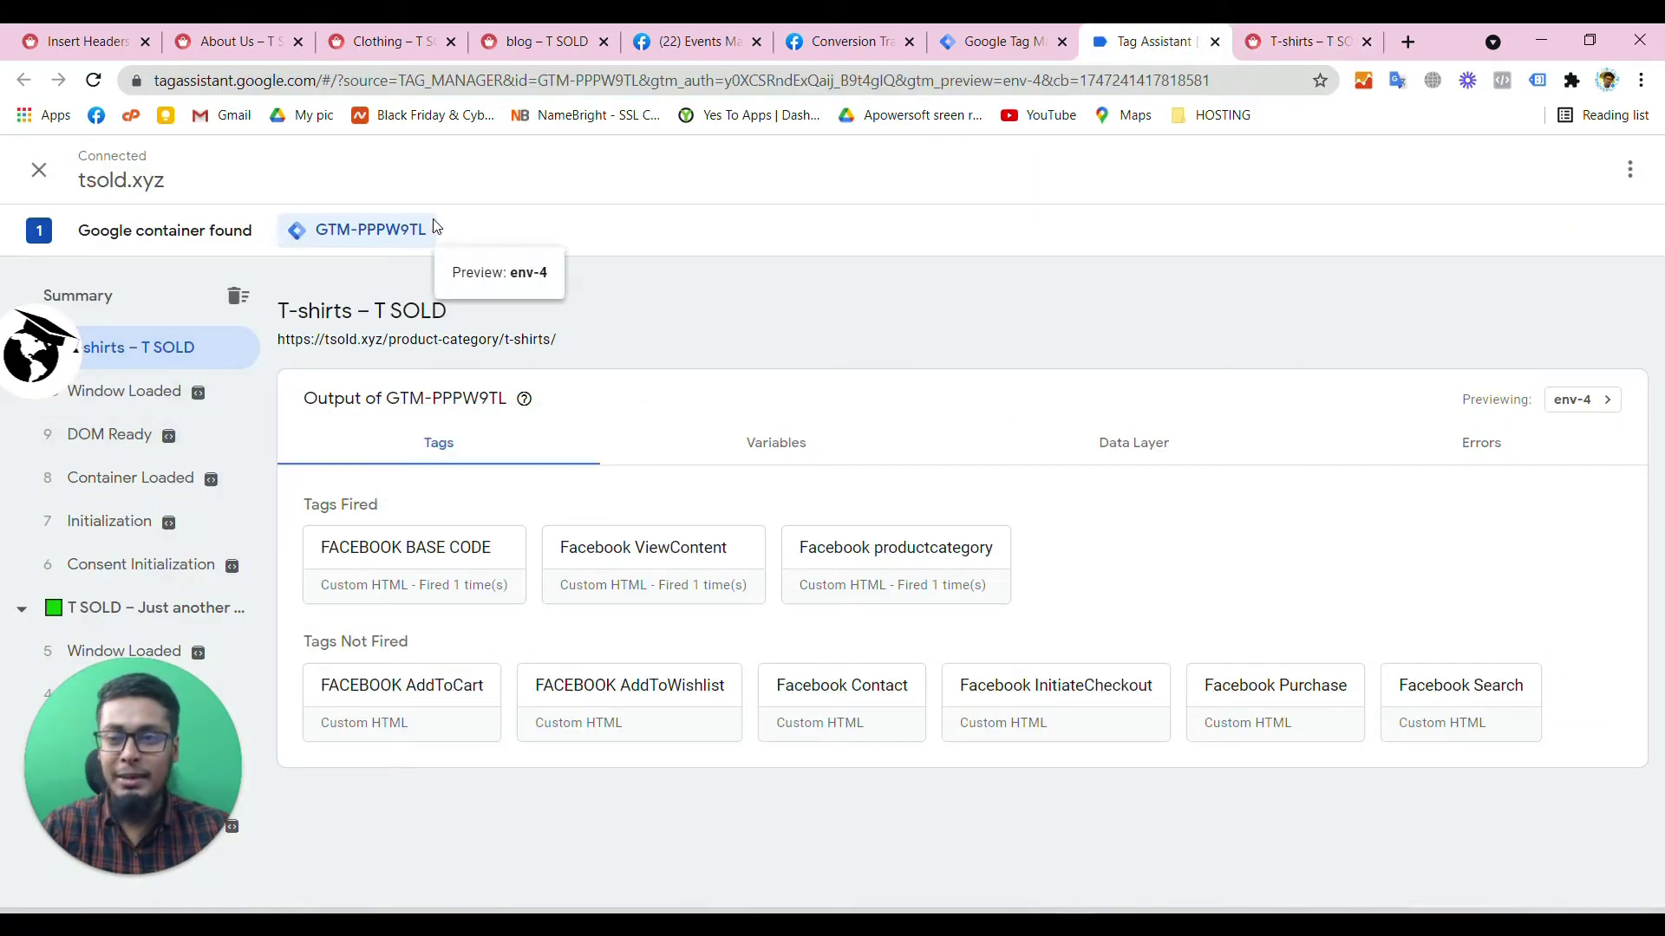
- In Tag Manager, set the Facebook ViewContent tag's trigger to fire when Page URL contains "/product/", save the trigger and close the tag
left_click(1001, 41)
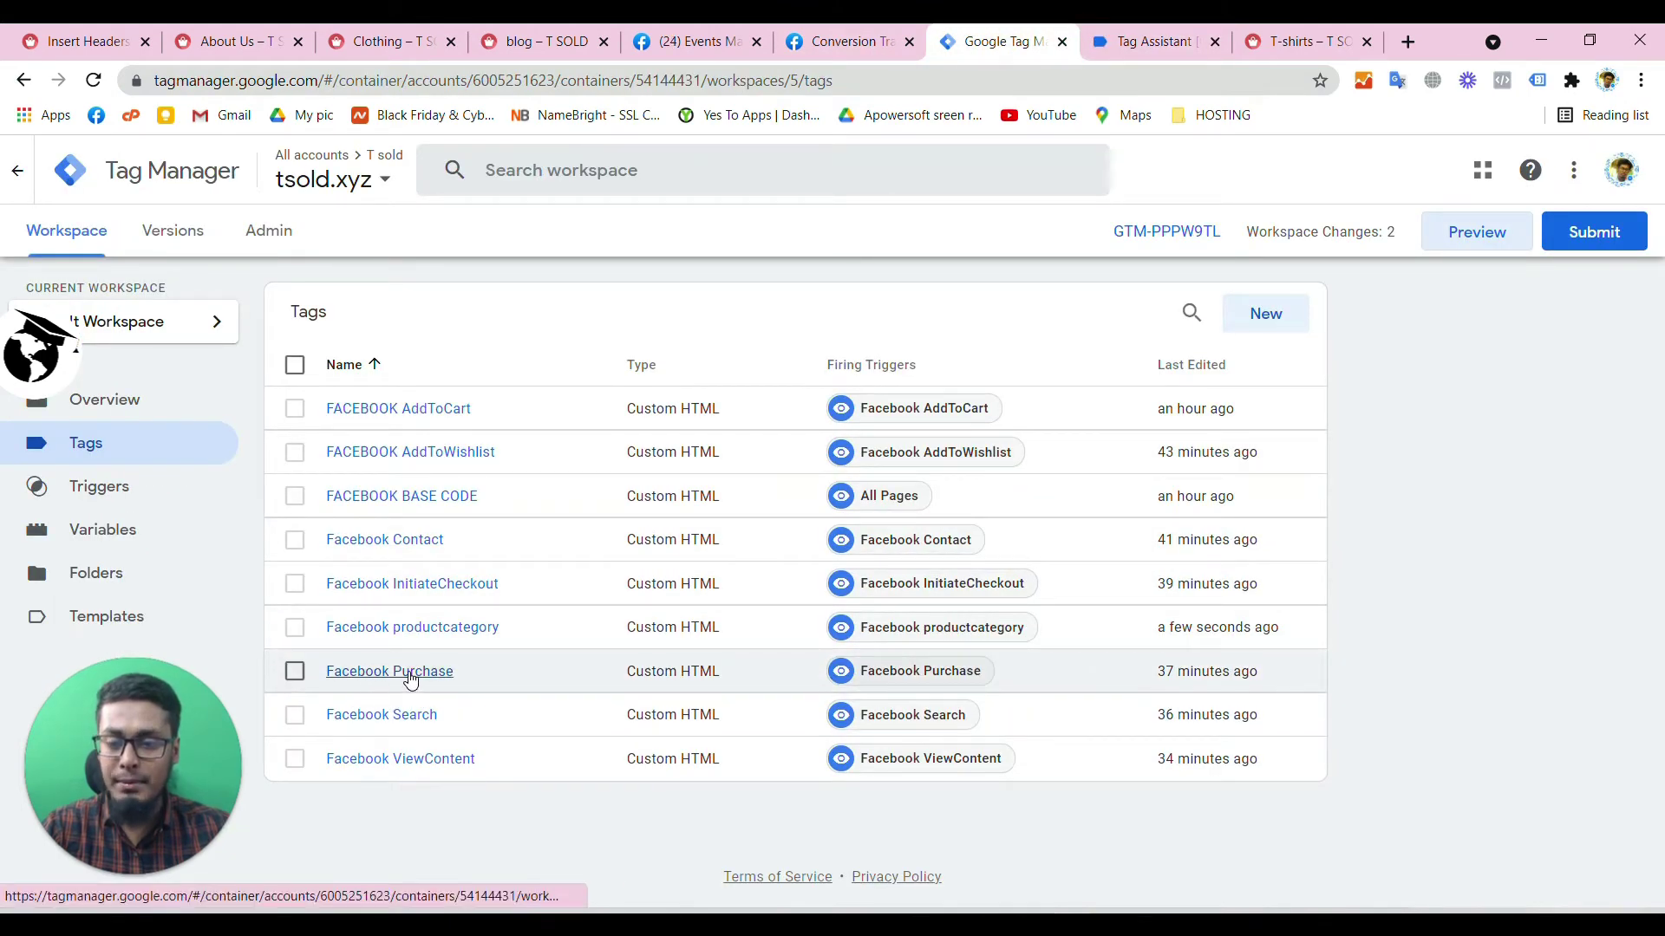
left_click(435, 639)
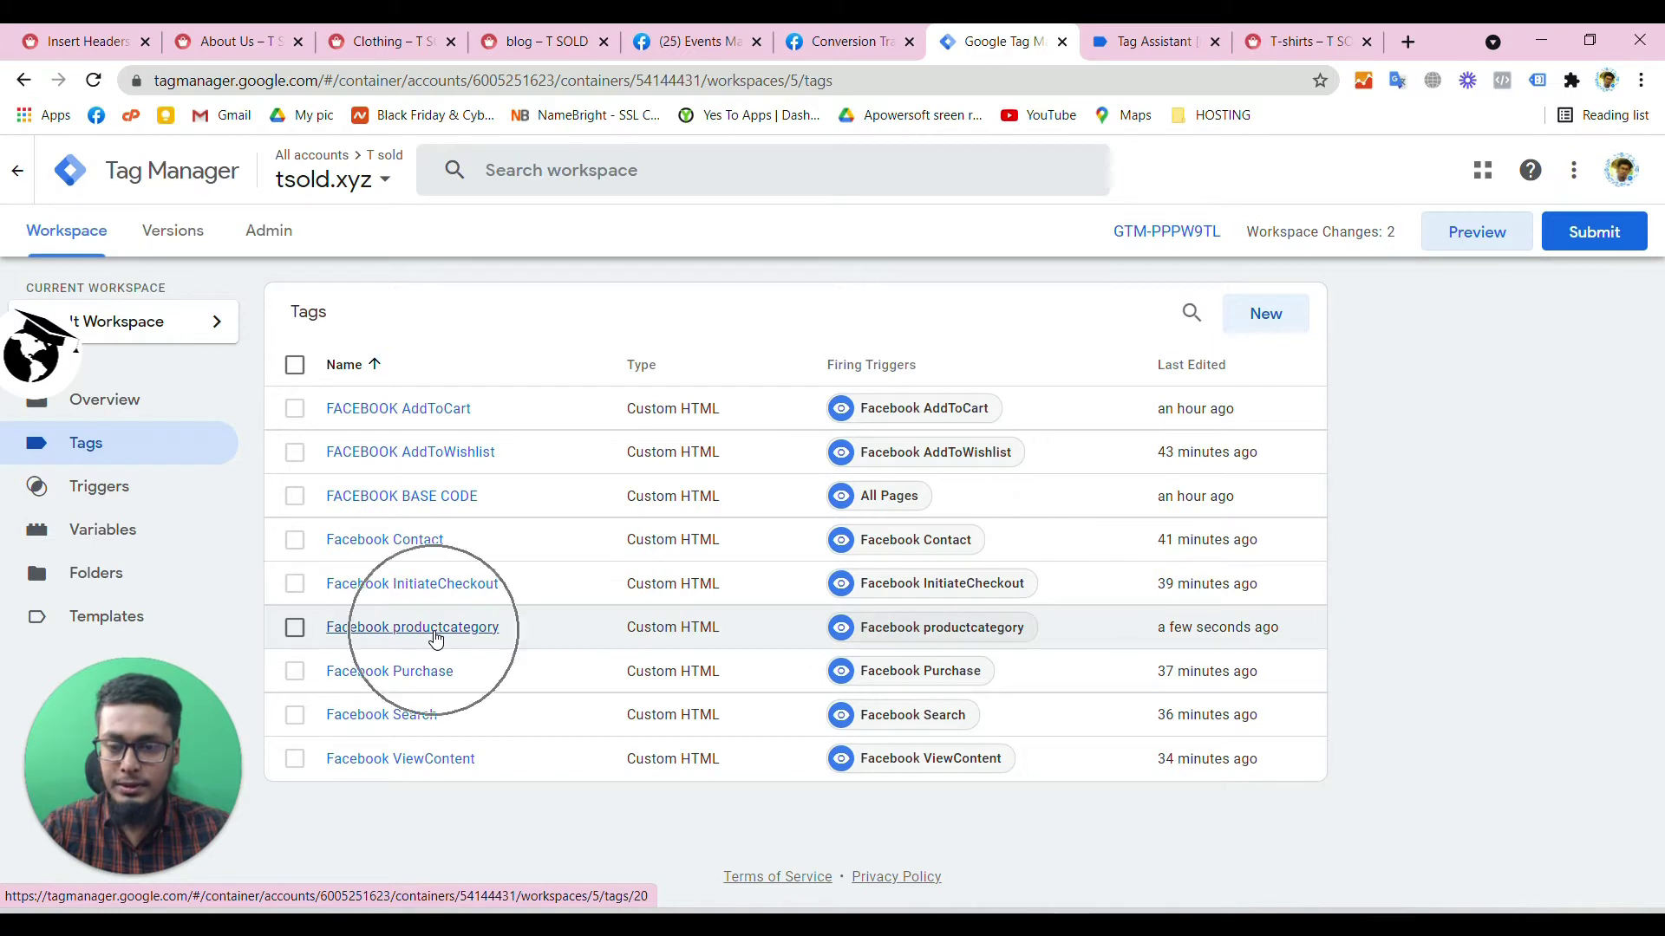
left_click(446, 756)
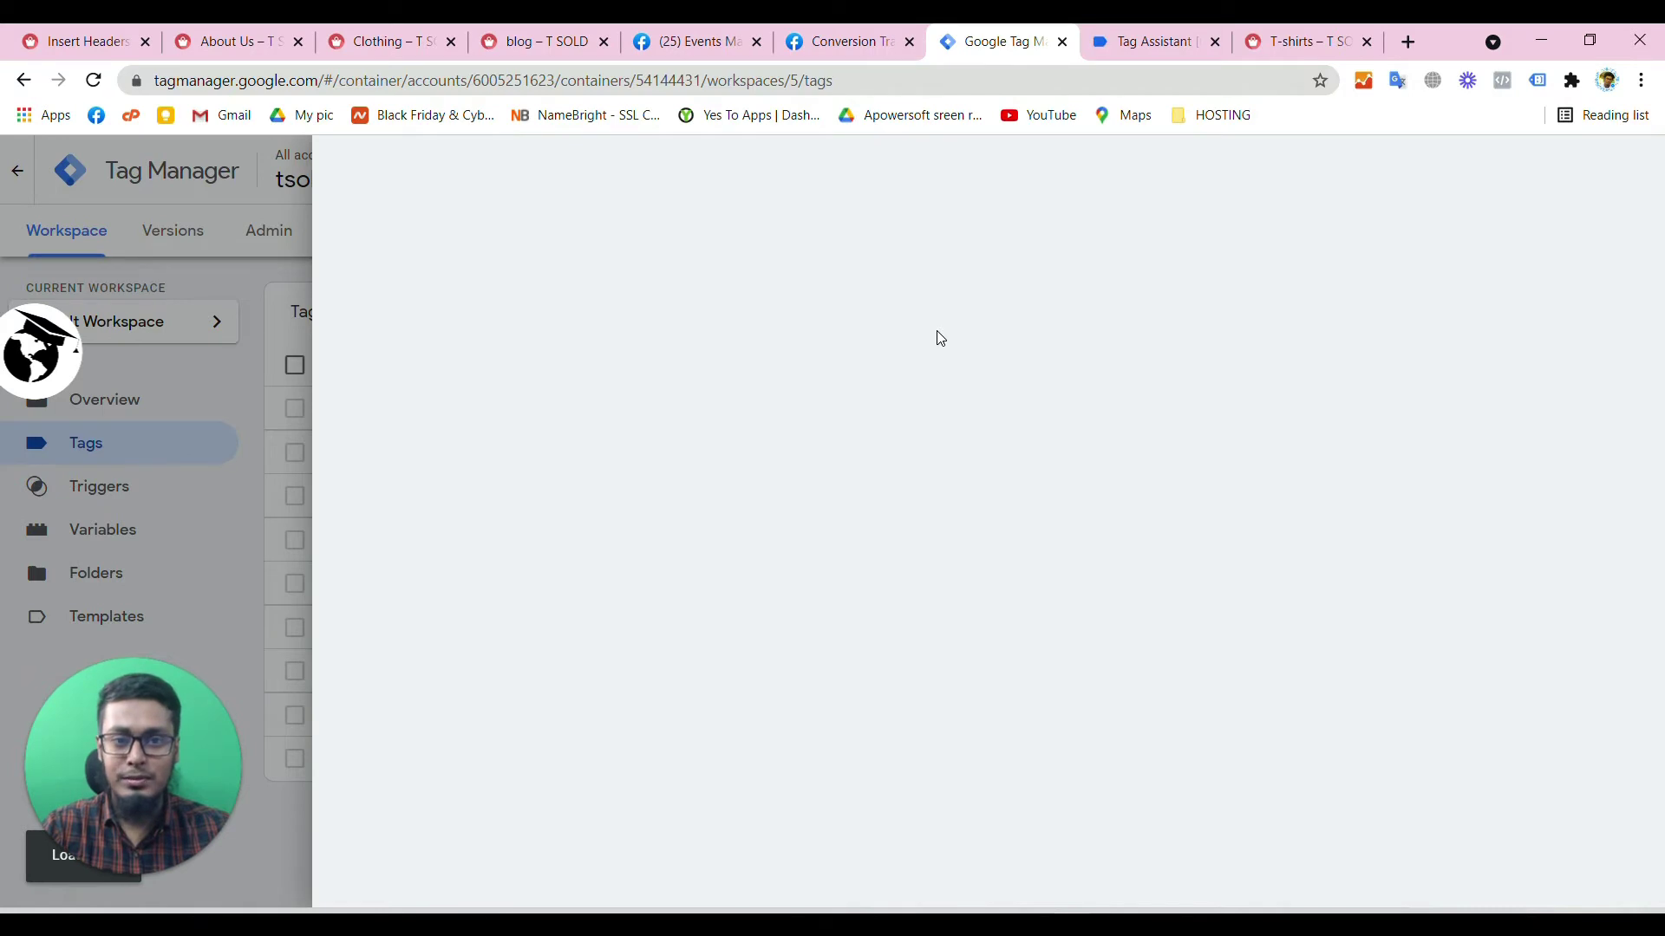
scroll(799, 673, "down", 1)
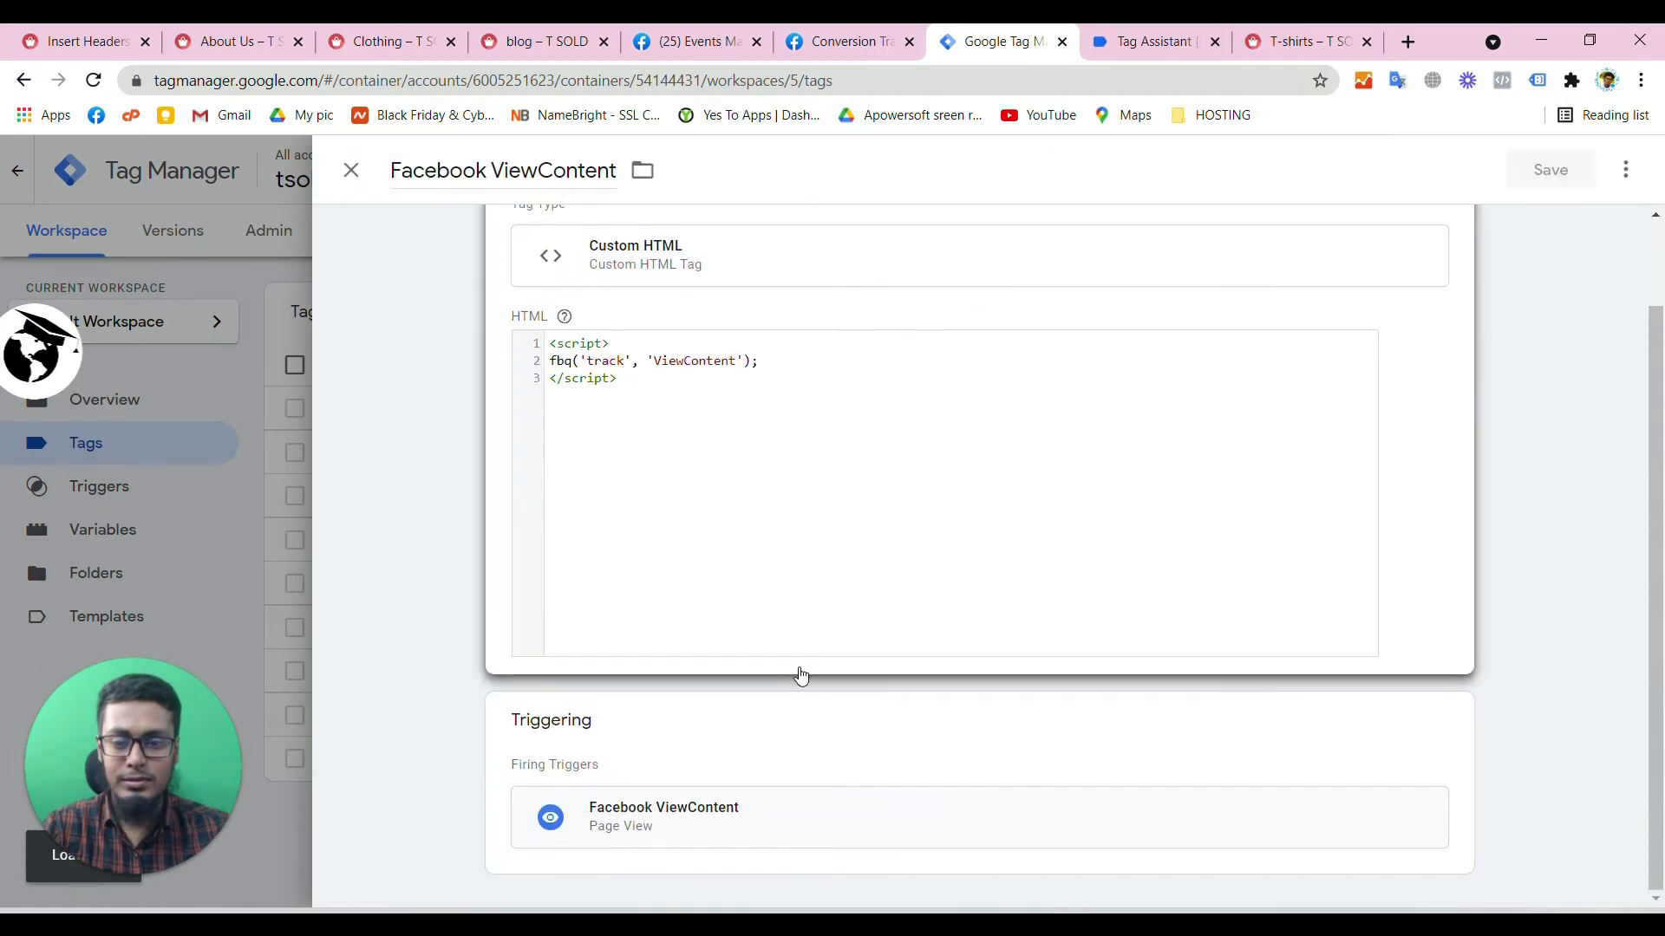
left_click(767, 809)
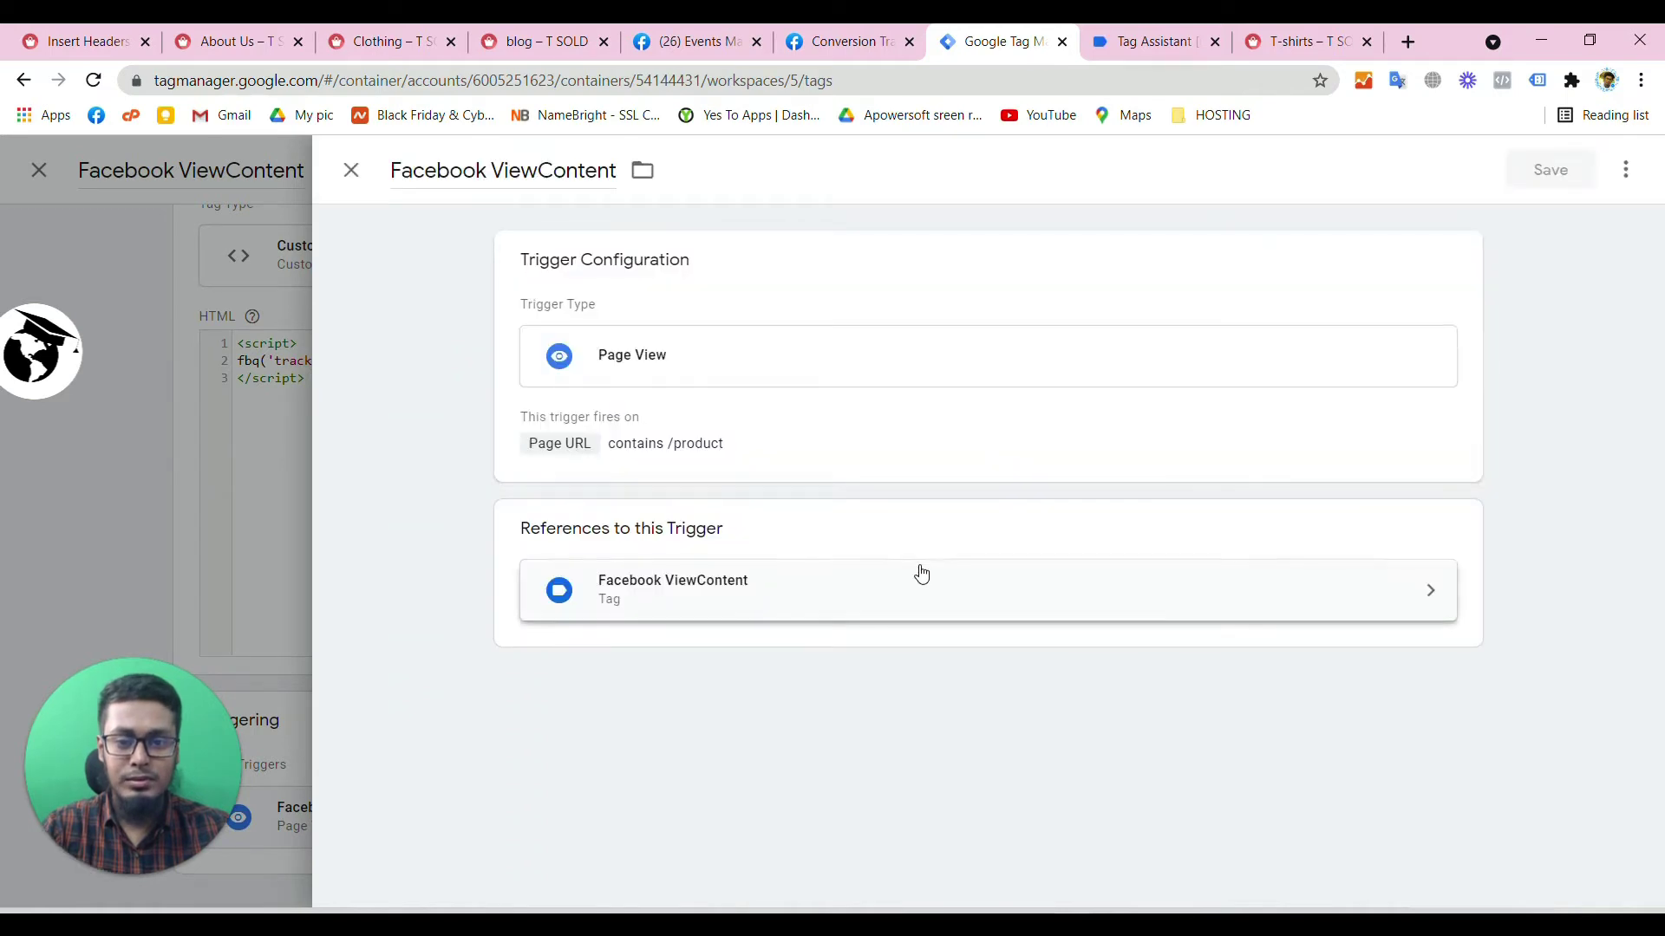
left_click(778, 427)
left_click(1206, 564)
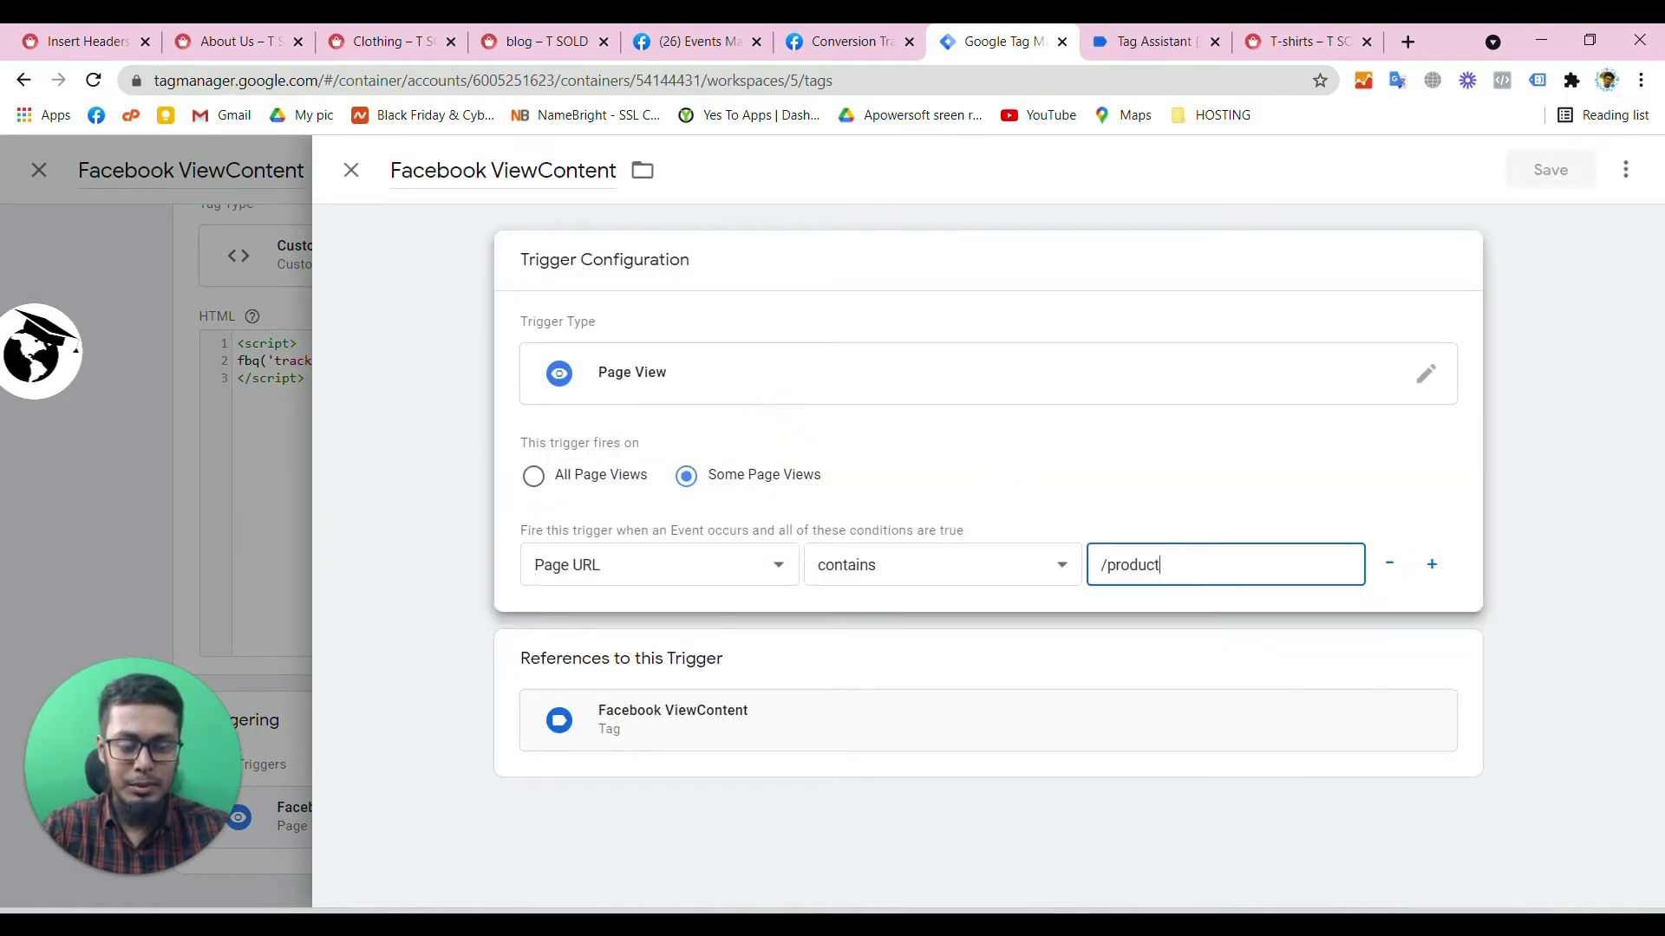
type("/")
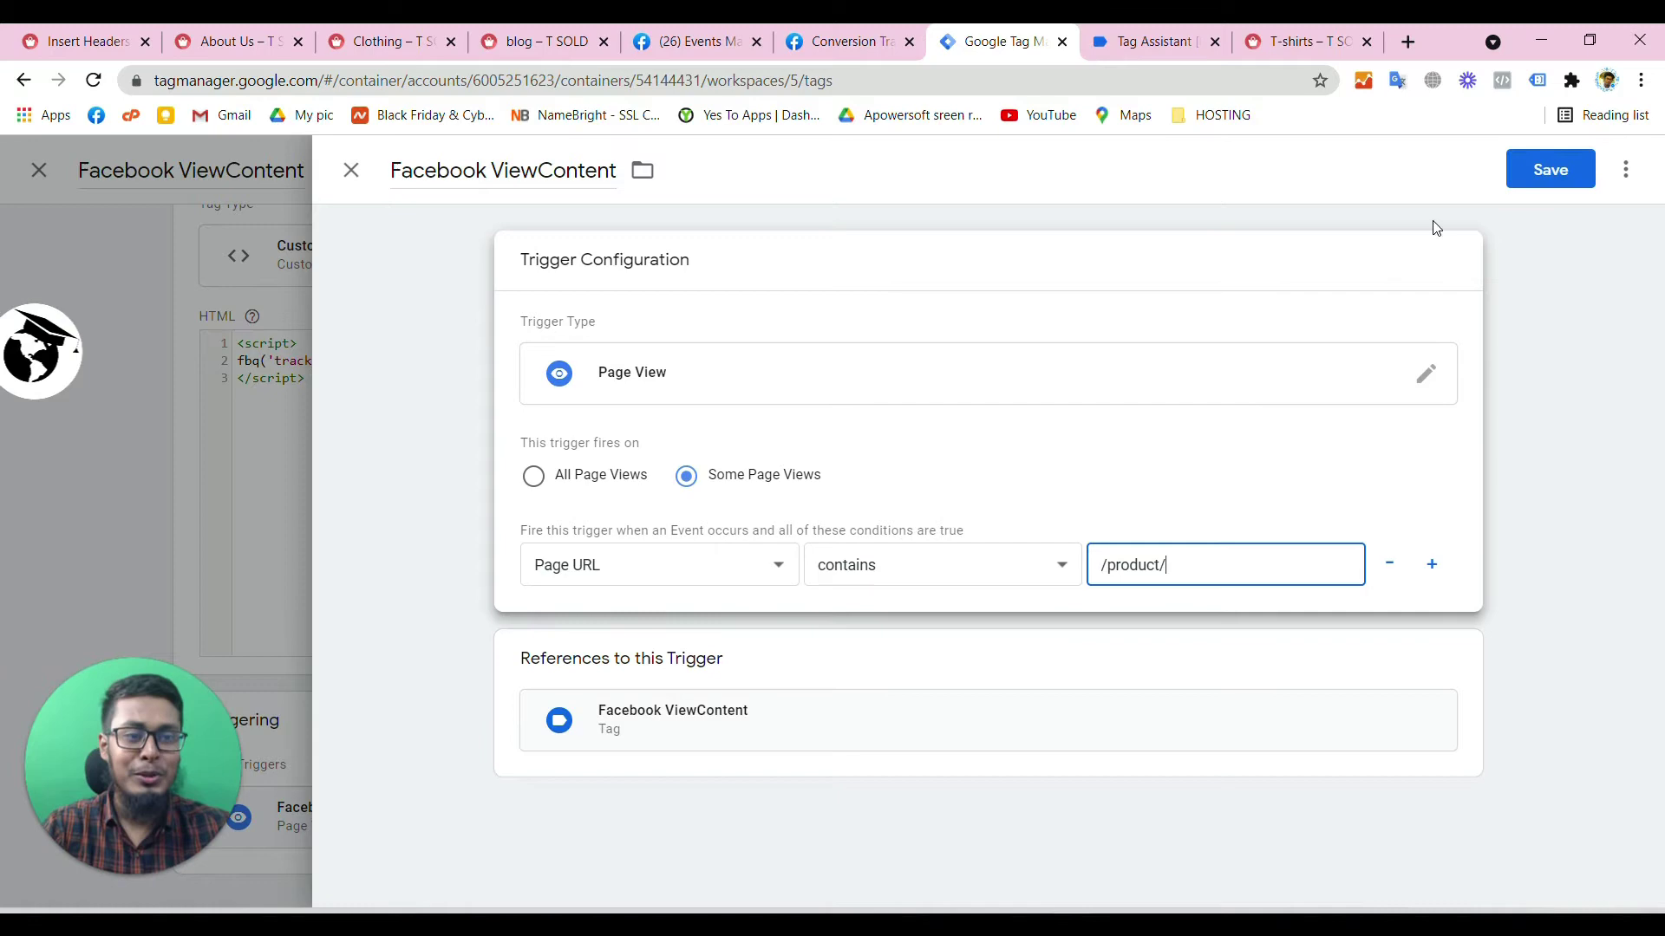
left_click(1526, 172)
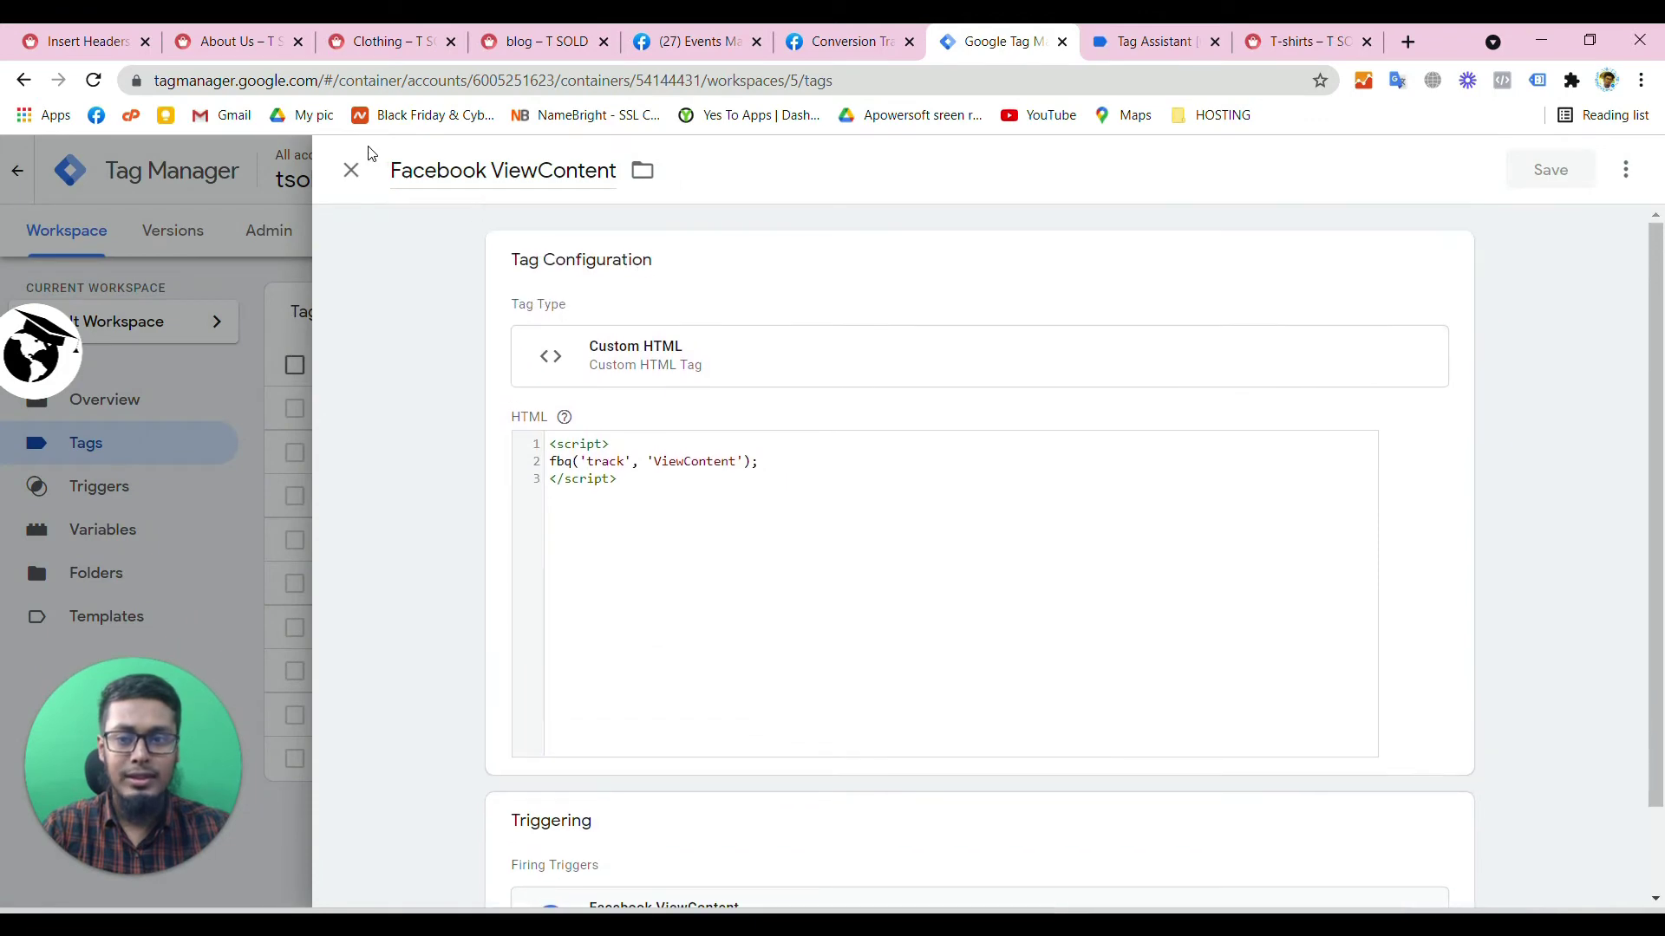
left_click(352, 169)
- Close the open Tag Assistant and shop debug tabs, leaving the Tag Manager workspace open
left_click(1142, 42)
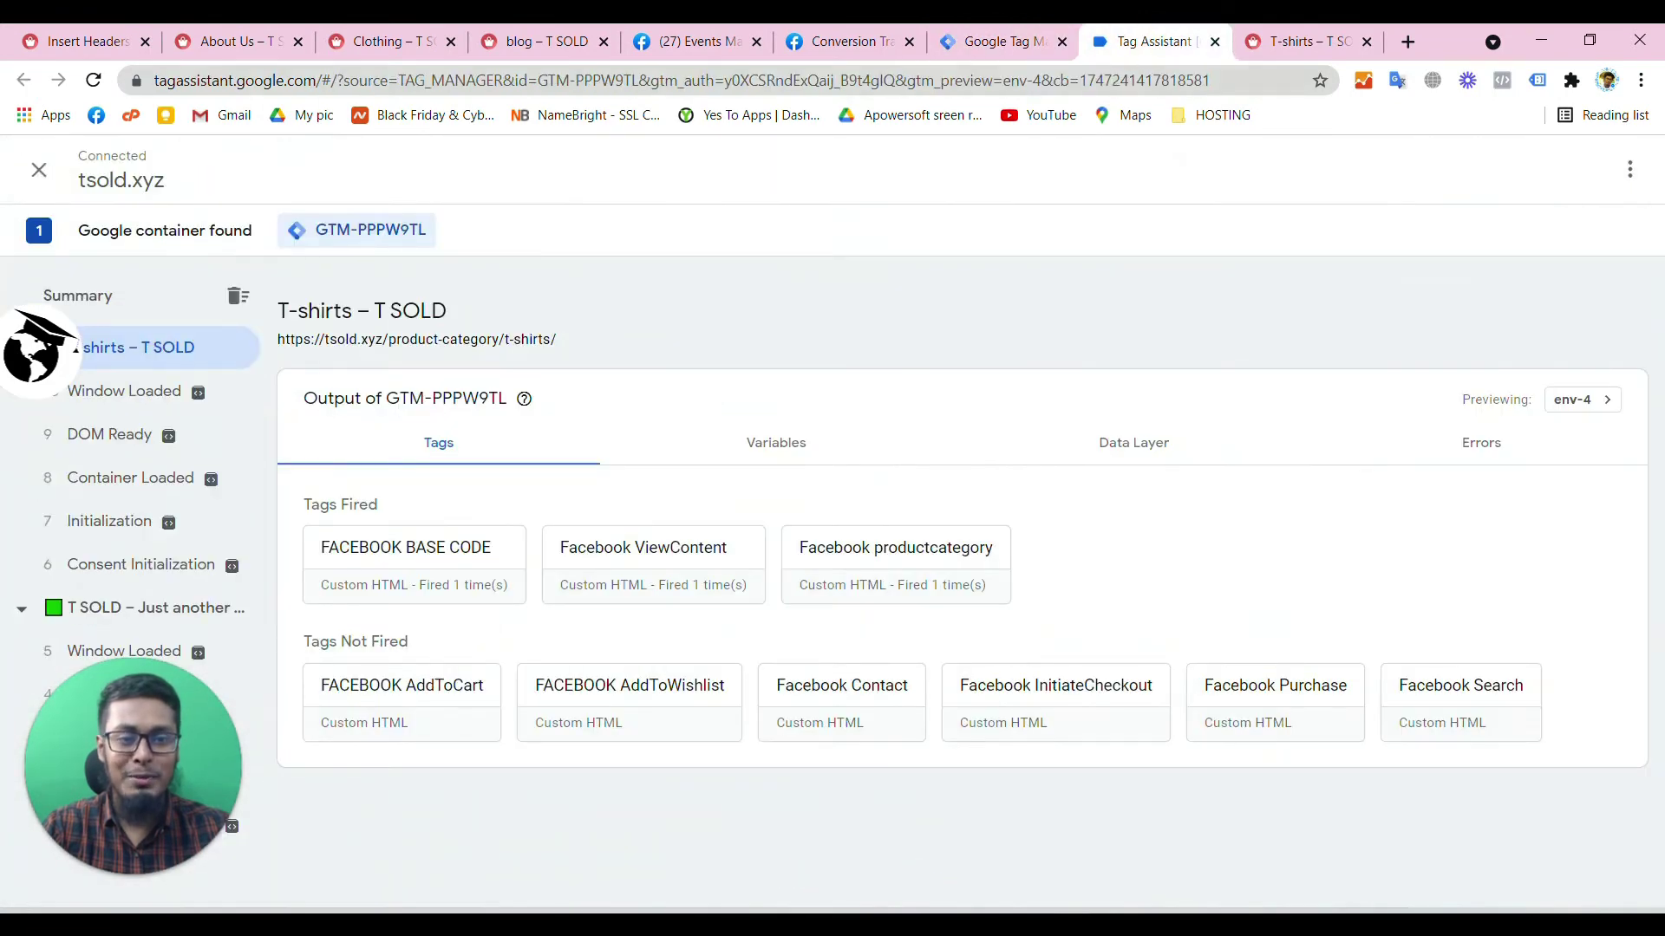
left_click(1006, 41)
left_click(1474, 231)
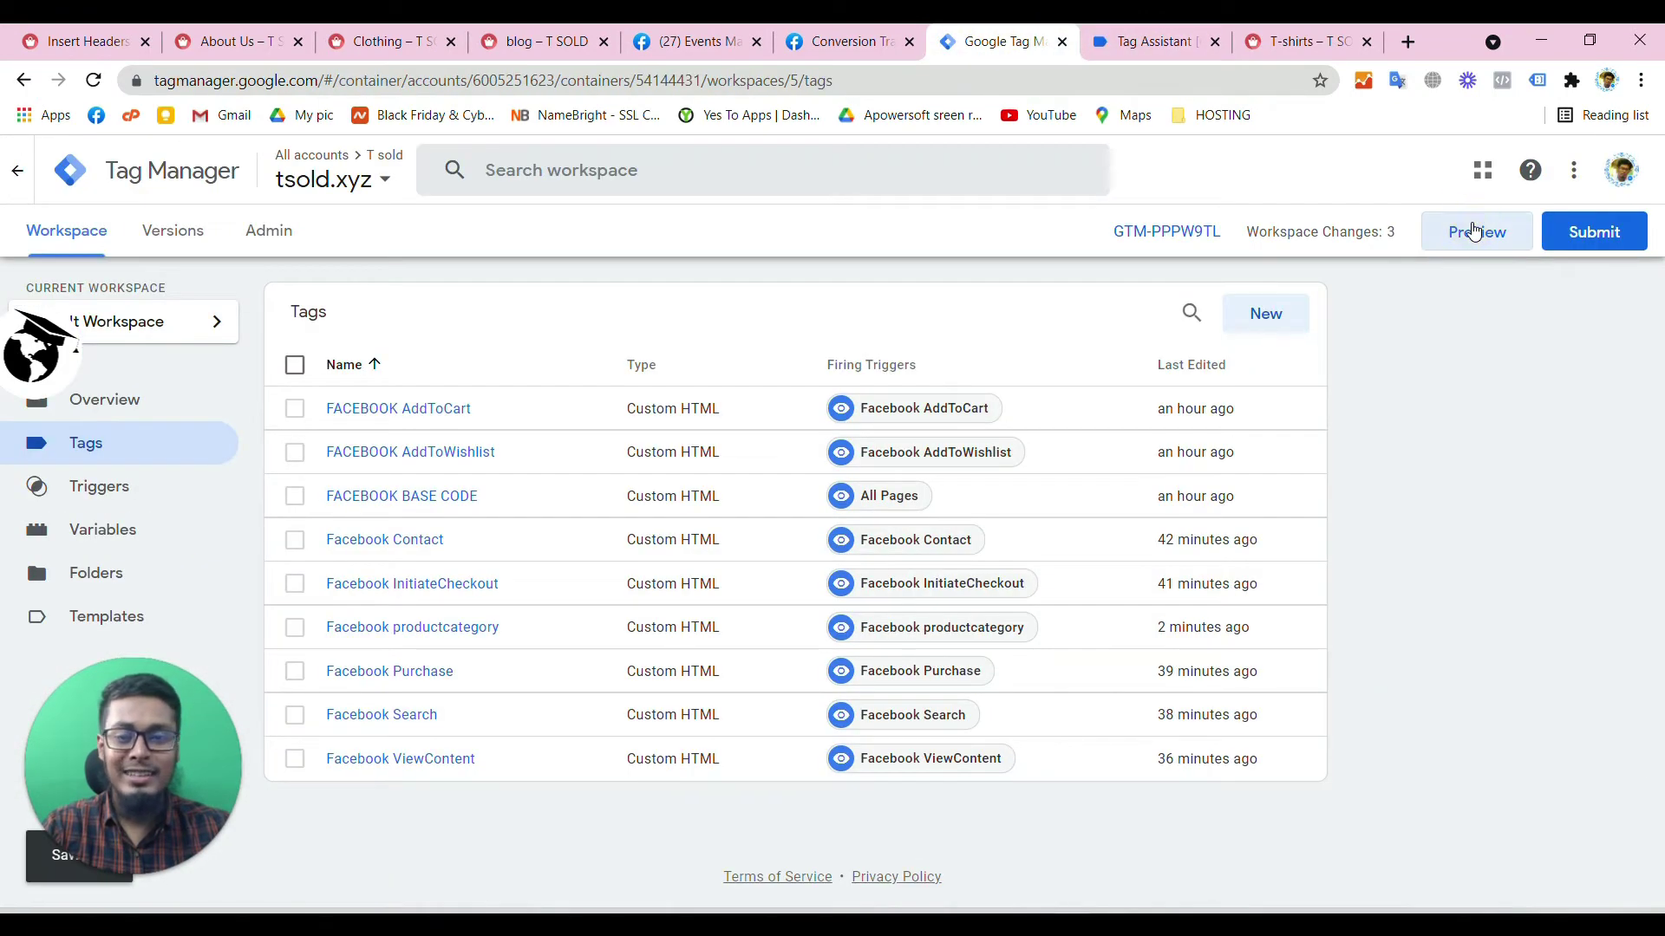
left_click(1367, 41)
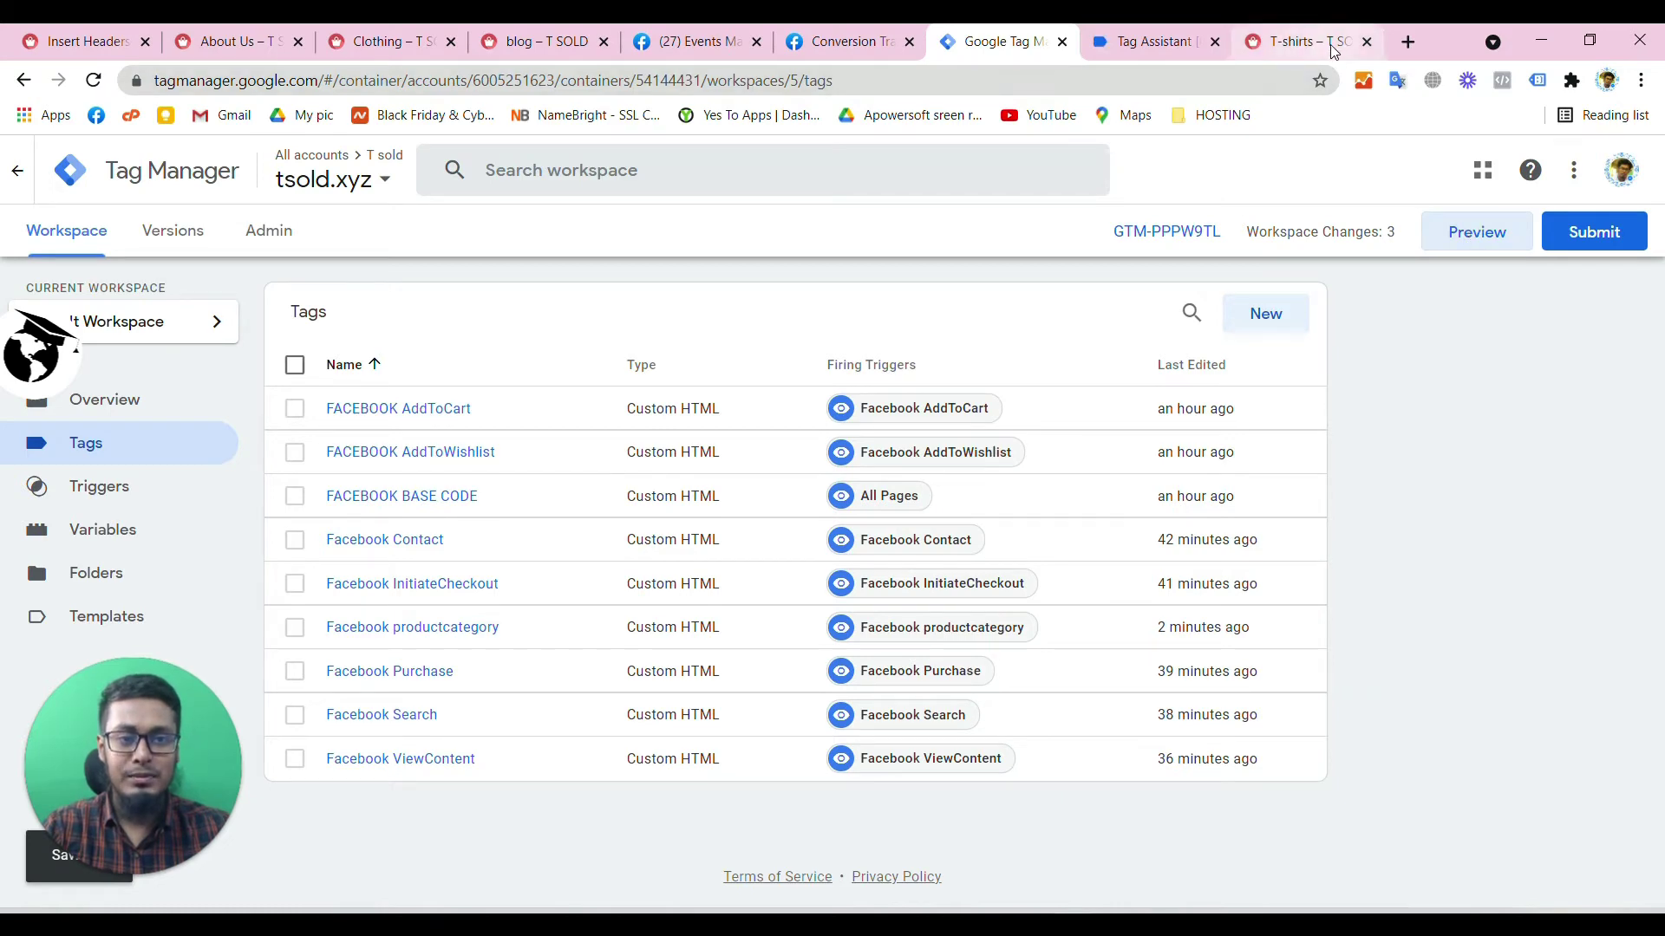
left_click(1153, 42)
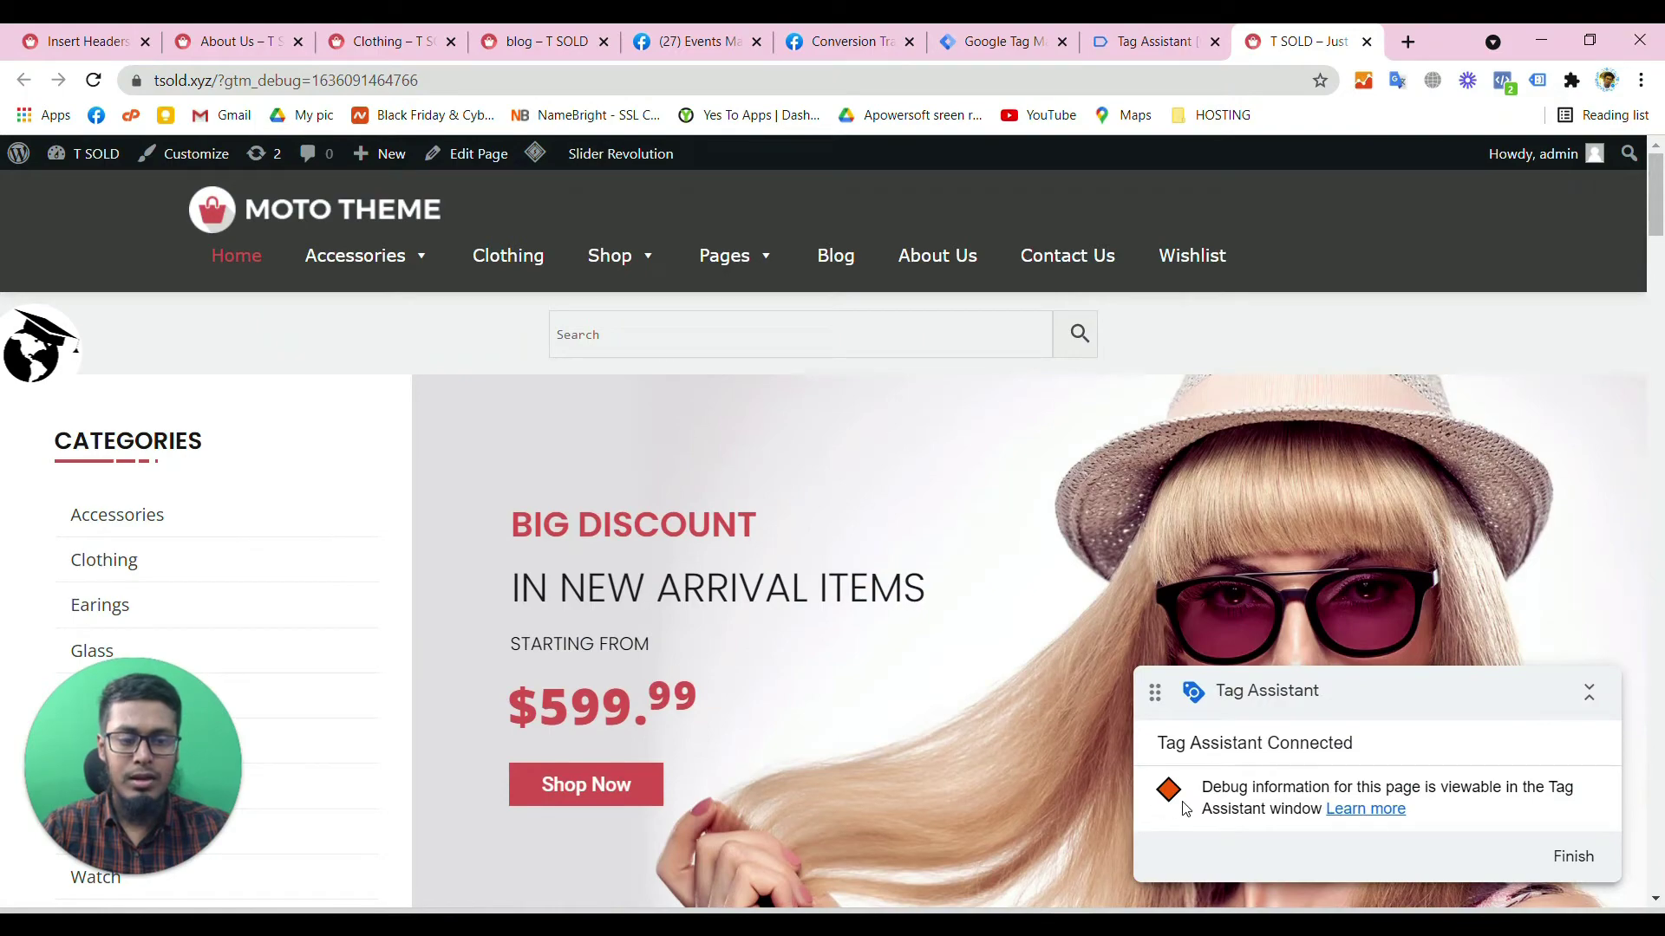
left_click(1366, 41)
left_click(1366, 42)
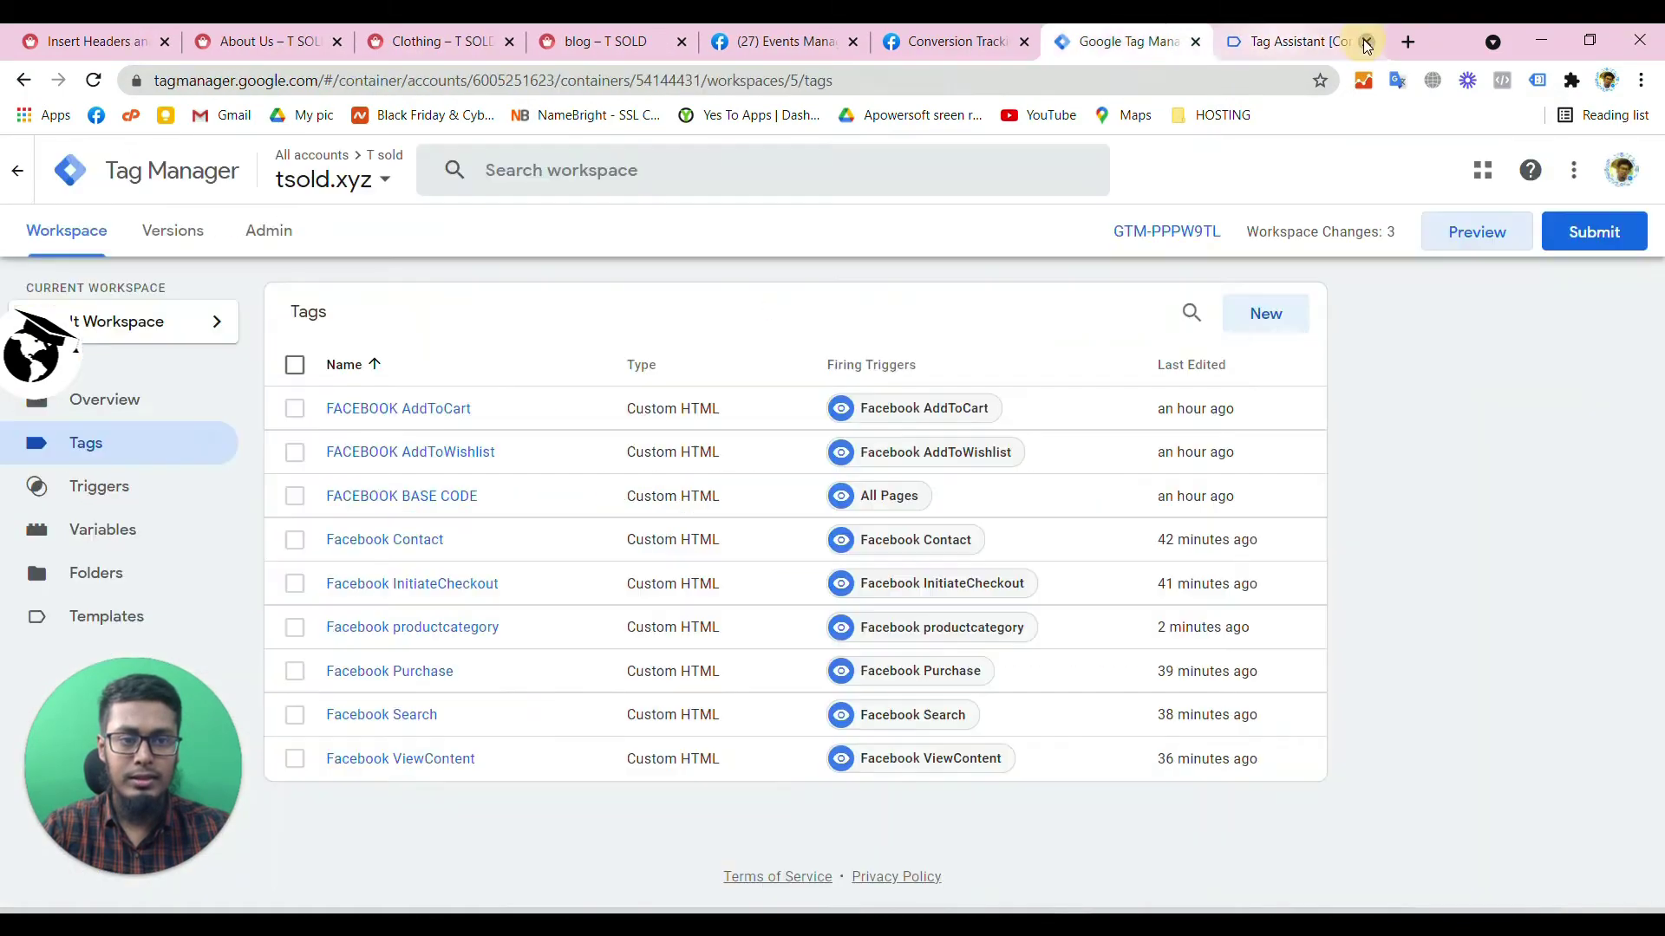
left_click(1455, 236)
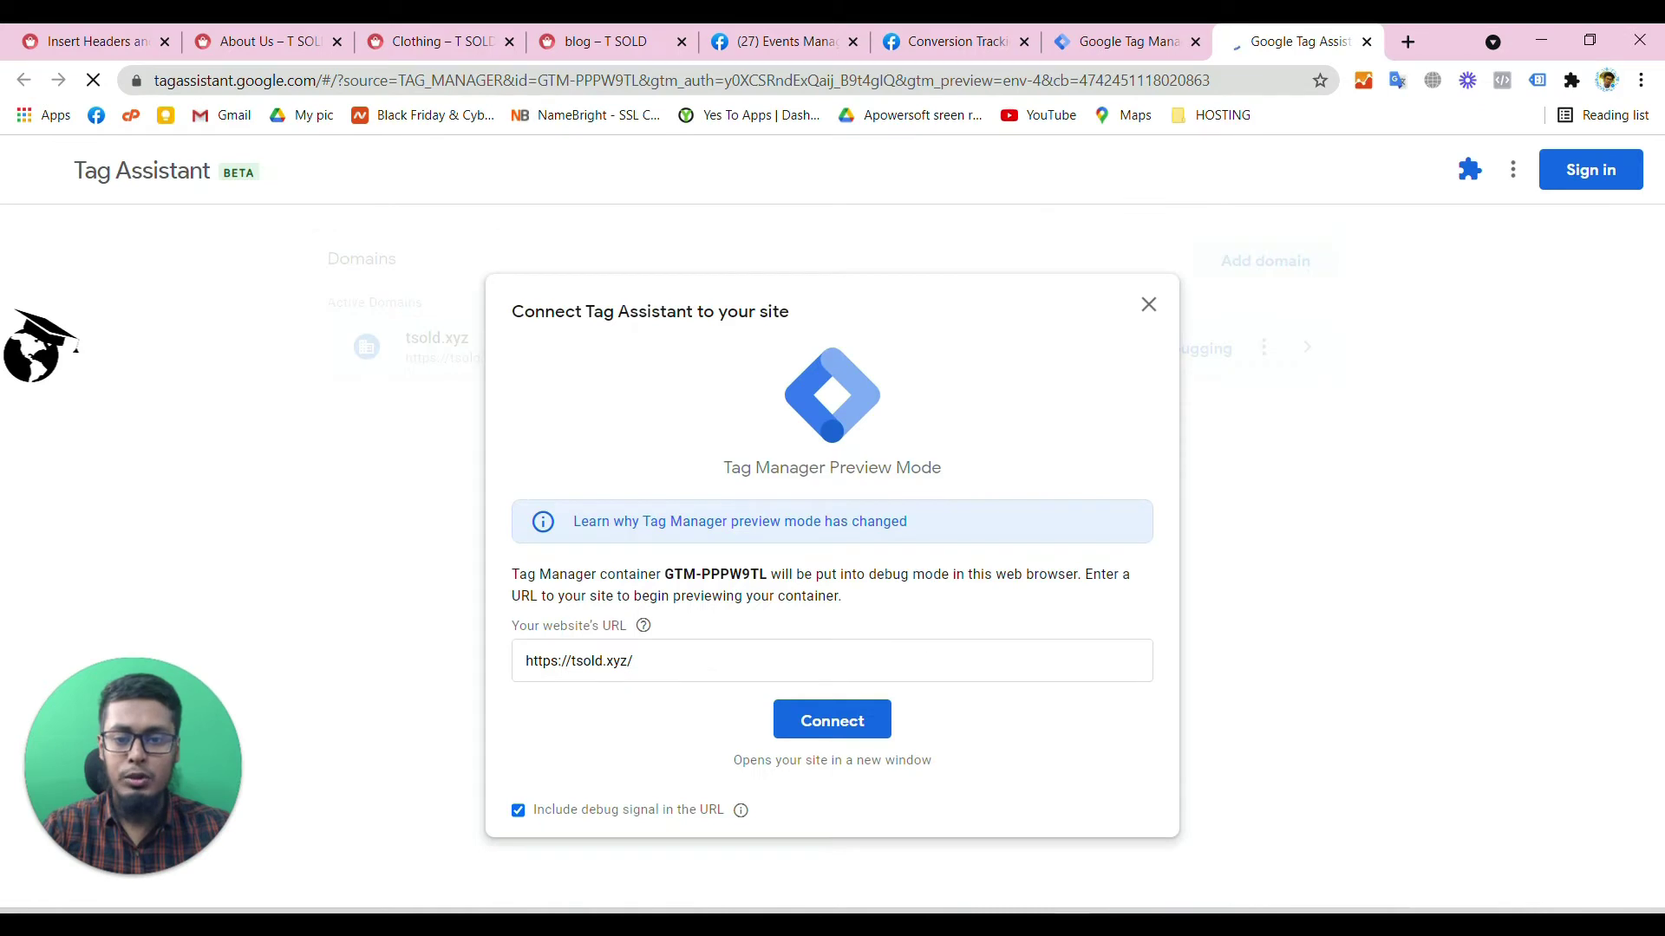
left_click(821, 728)
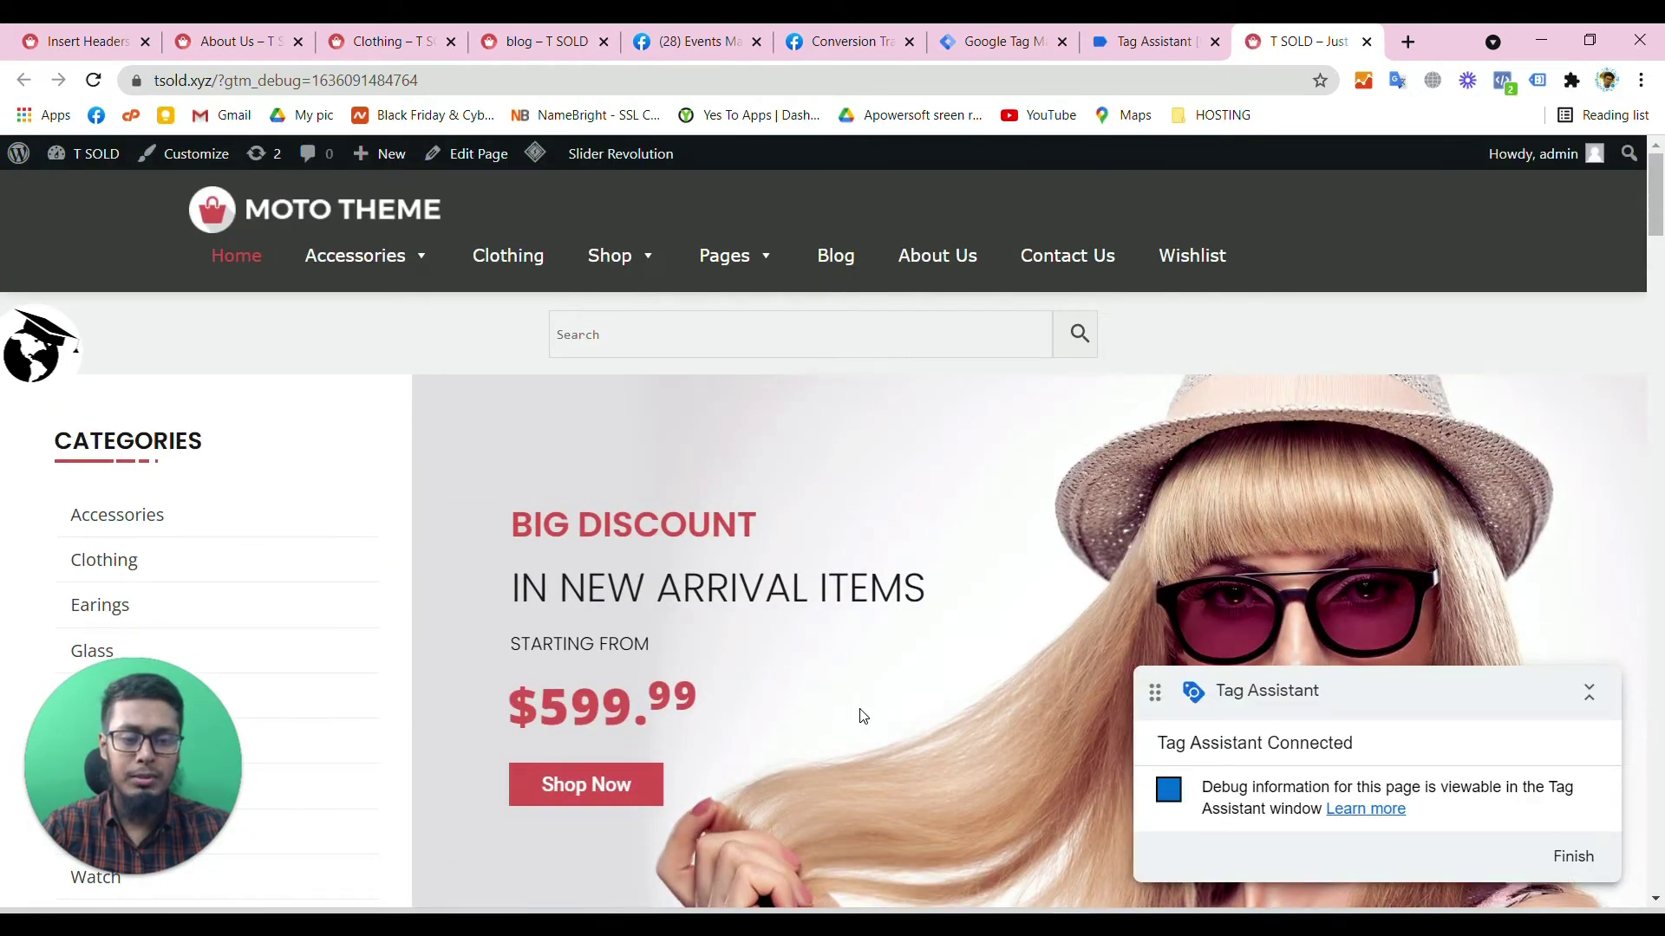
left_click(1160, 32)
left_click(1283, 532)
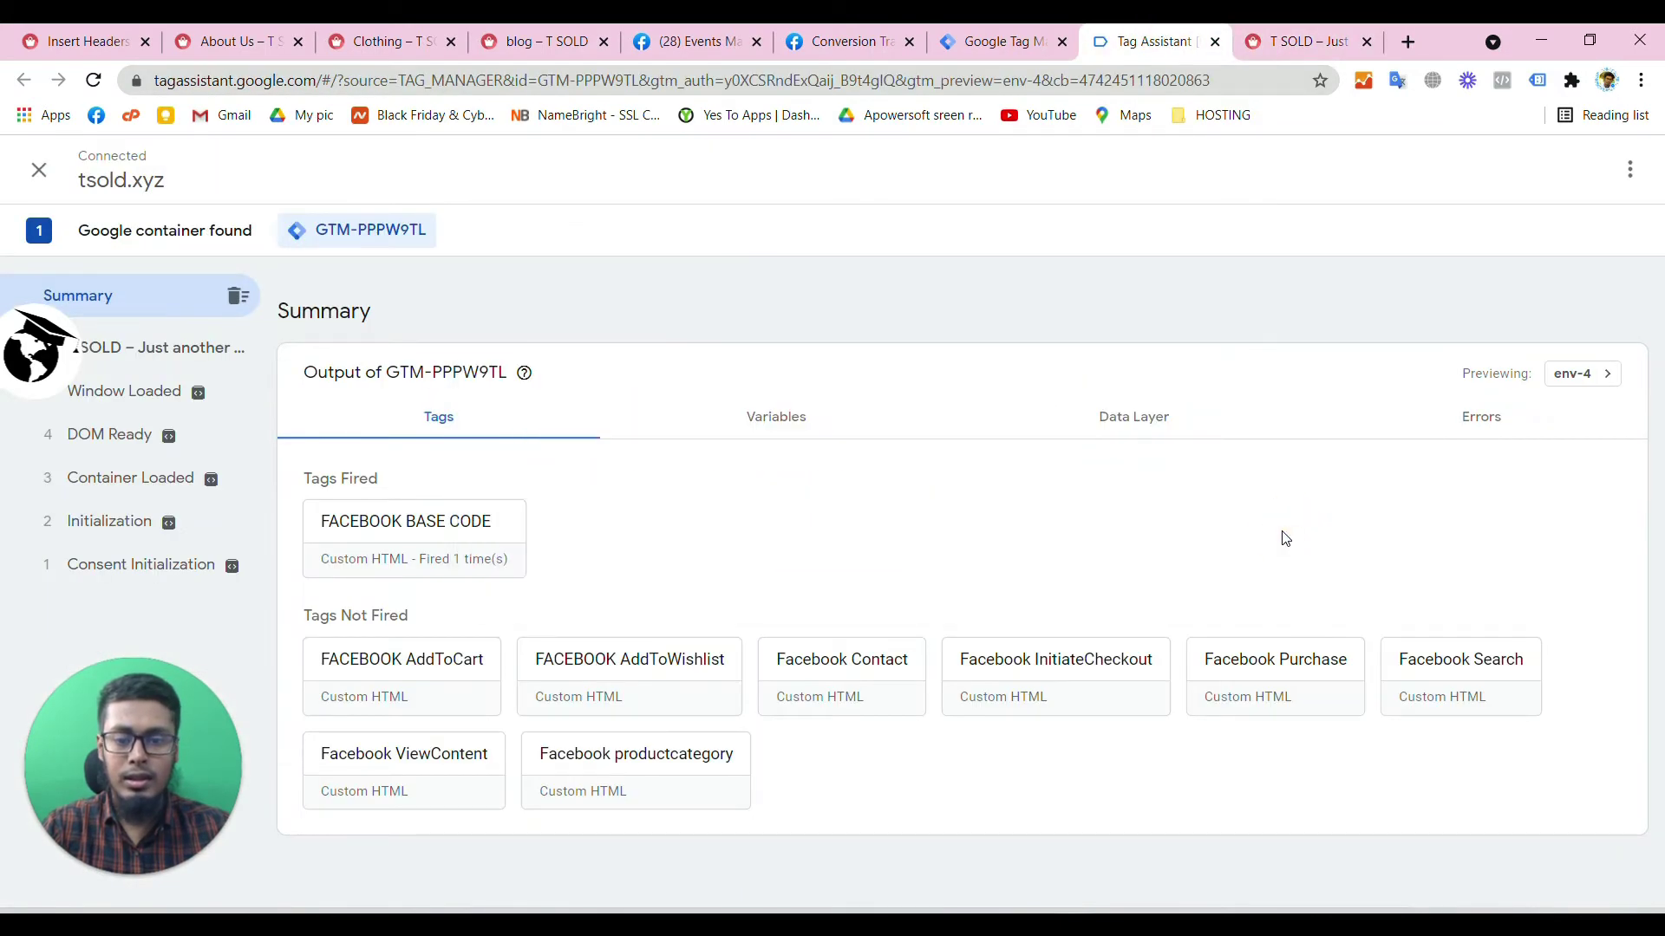
- Load the T-shirts category page in the new debug session and check its fired and unfired tags in Tag Assistant
left_click(1296, 40)
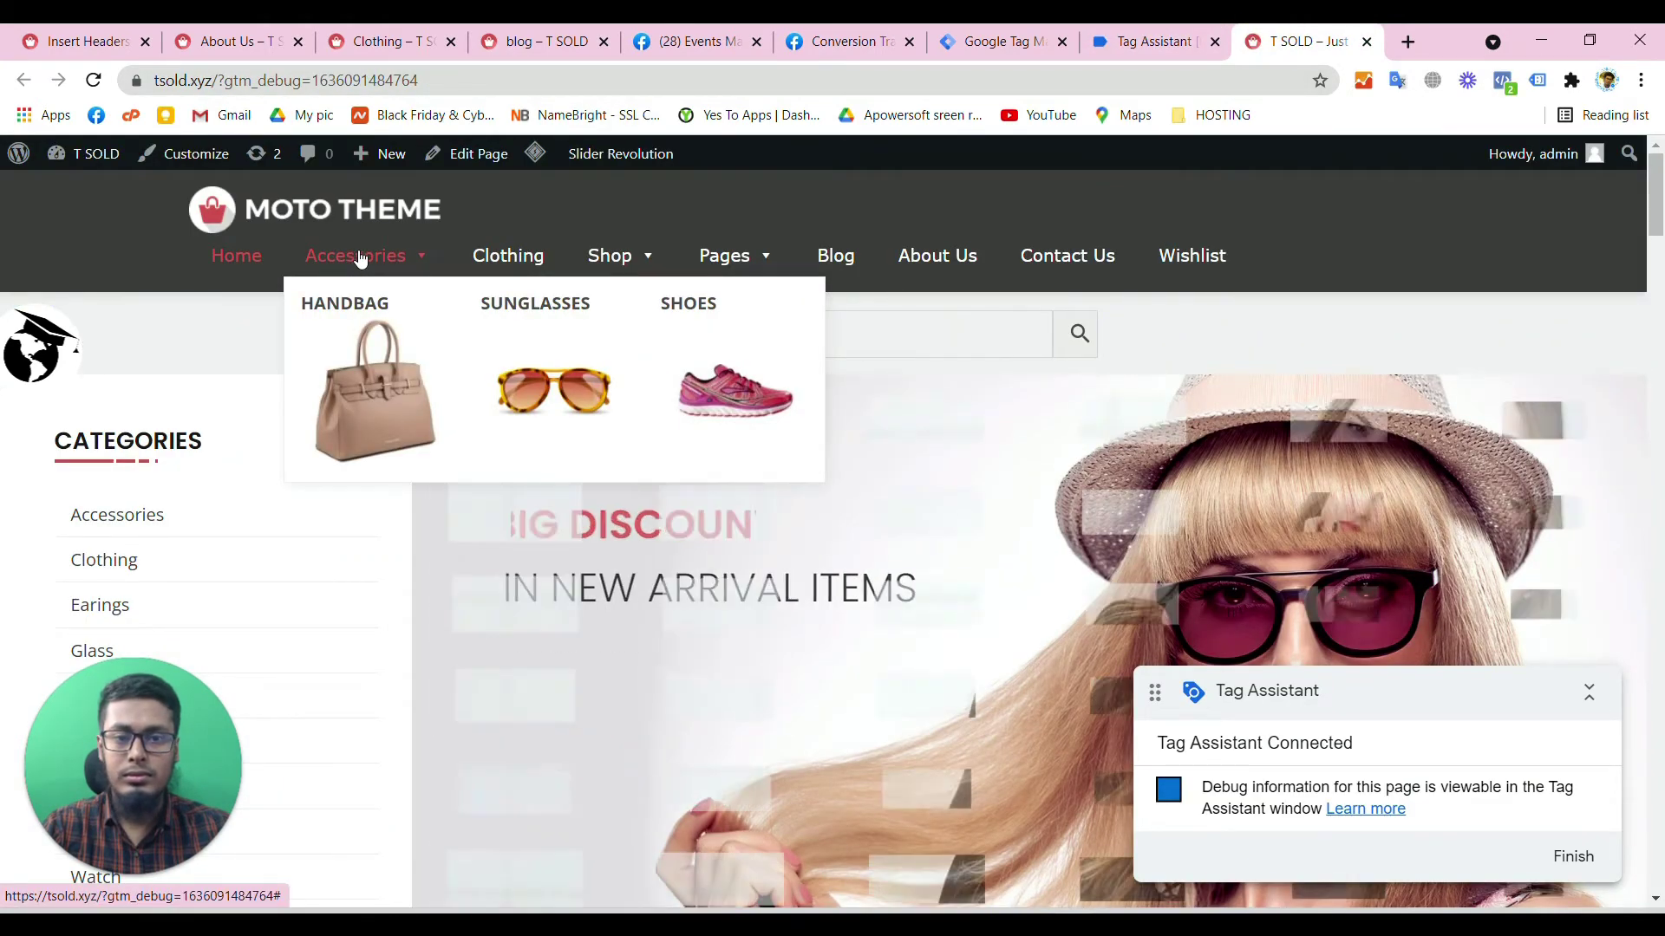
scroll(149, 534, "down", 5)
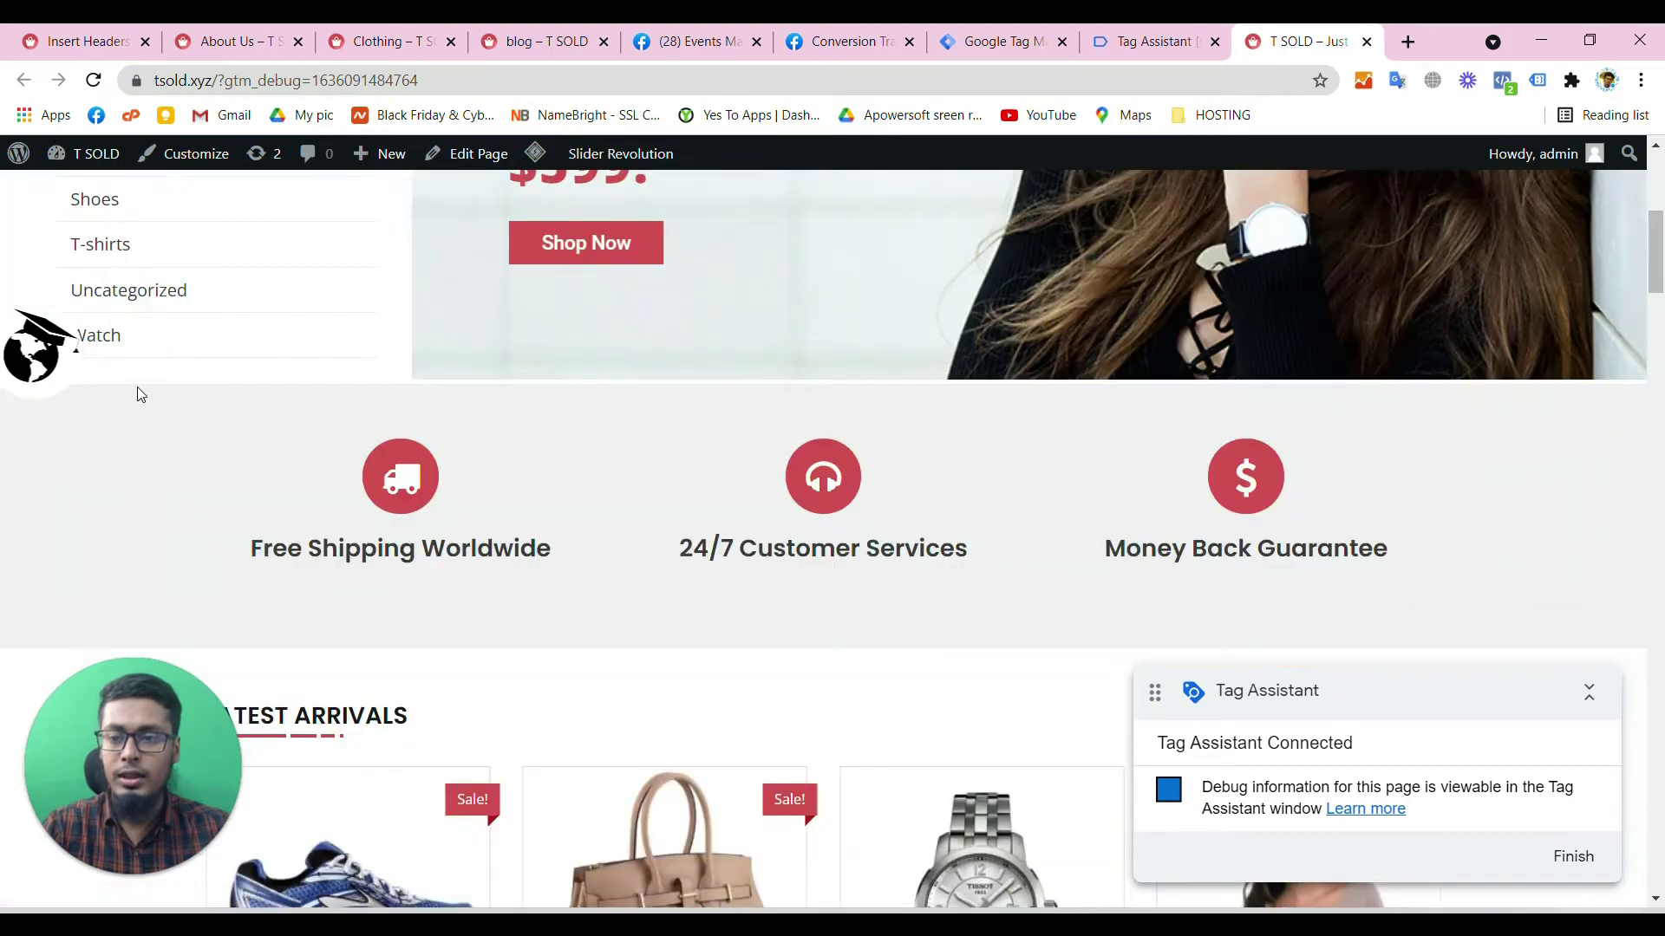
left_click(106, 250)
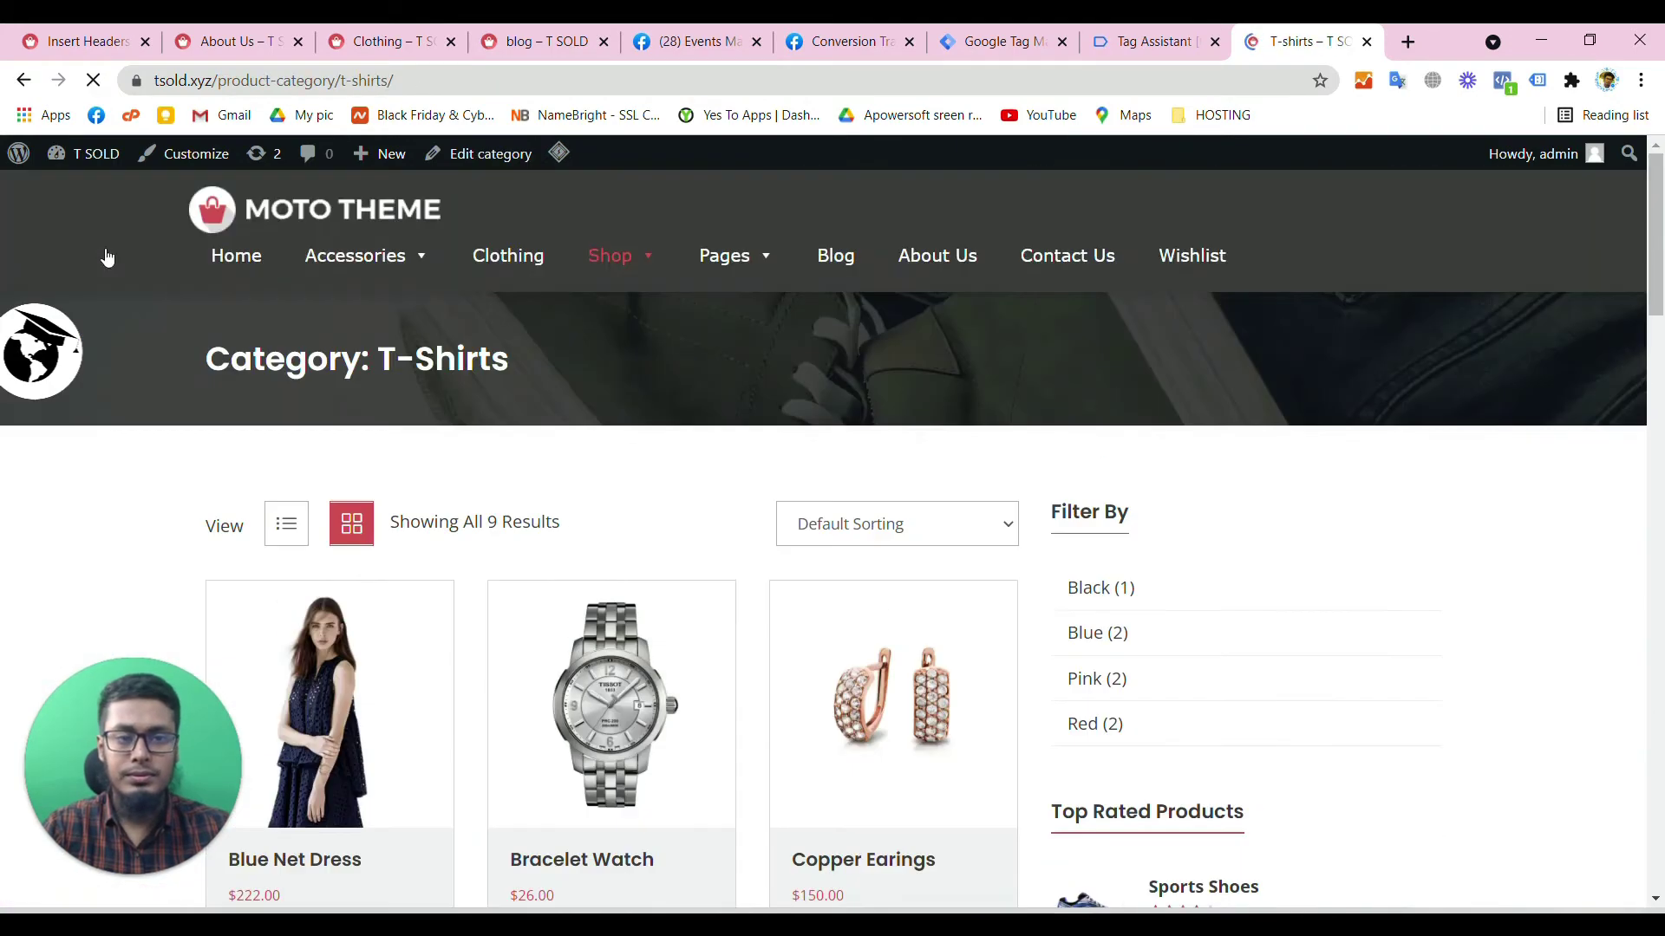
left_click(1123, 44)
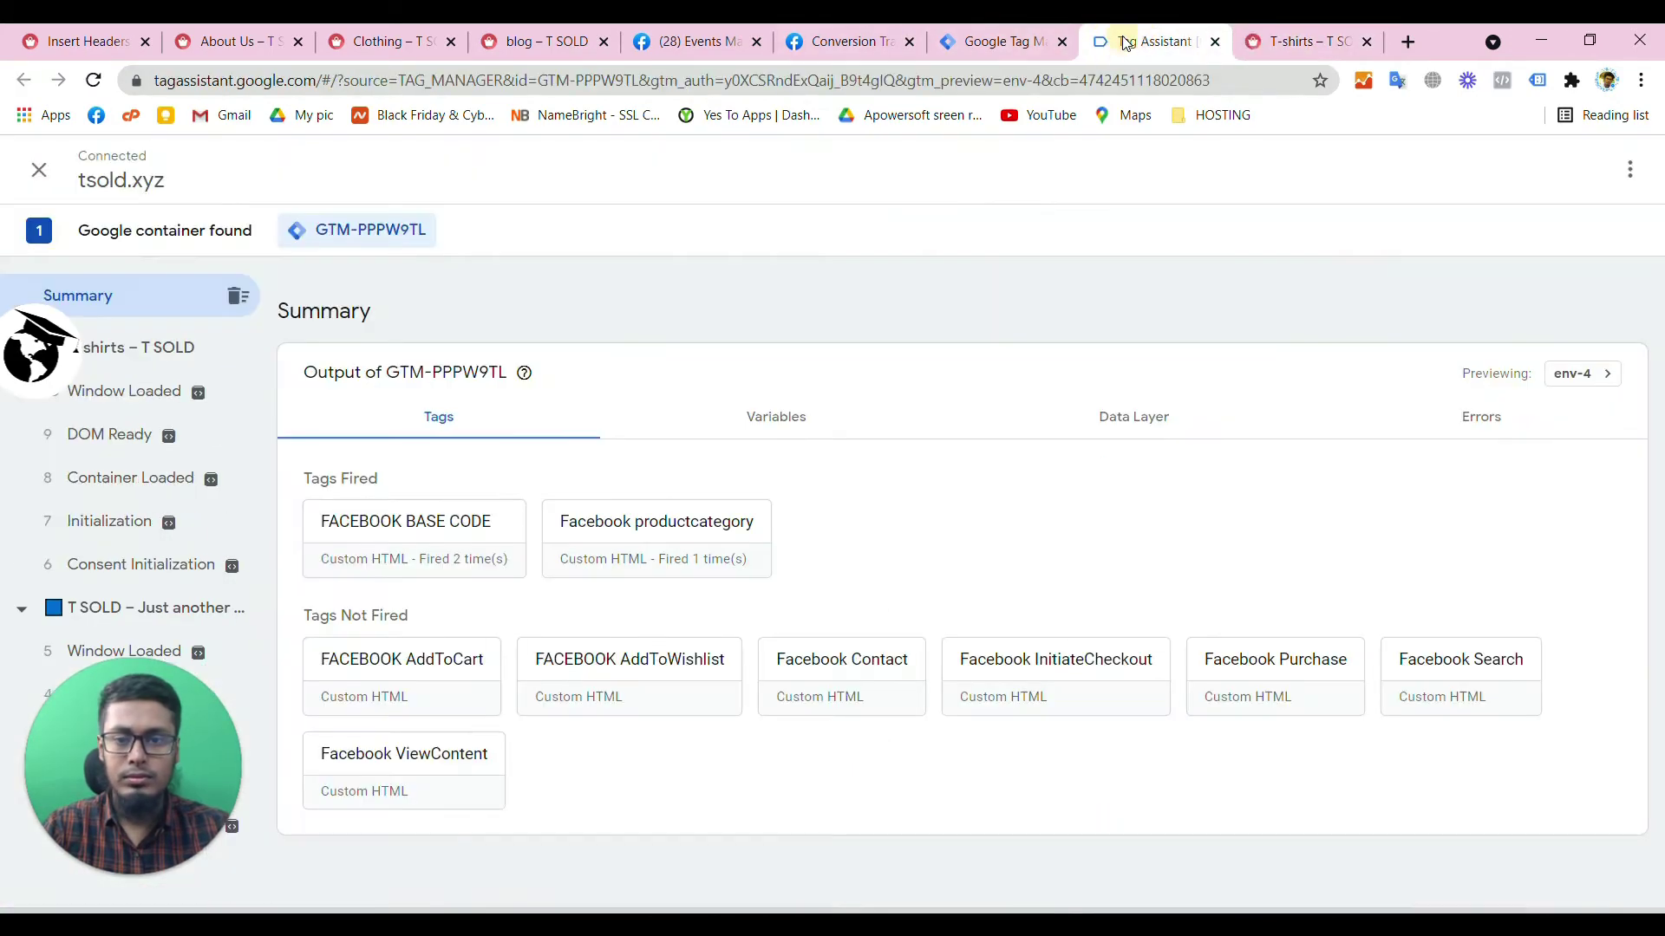
left_click(142, 355)
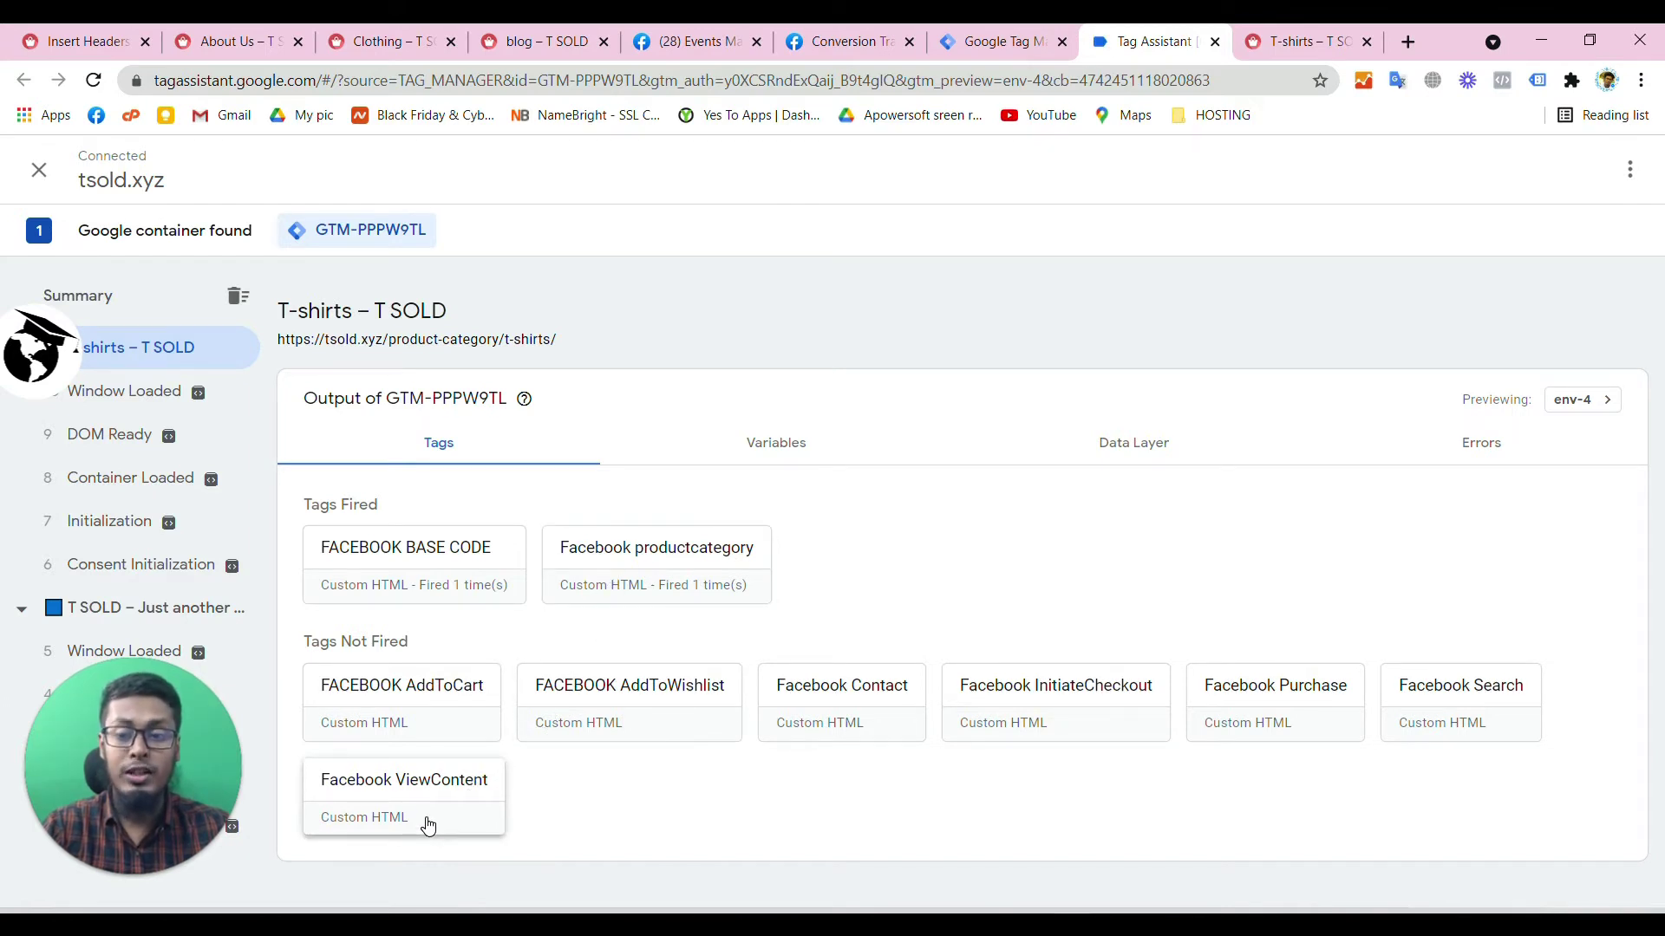
- Load the Bracelet Watch product page in the debug session and check its fired and unfired tags in Tag Assistant
left_click(1301, 41)
scroll(579, 544, "down", 4)
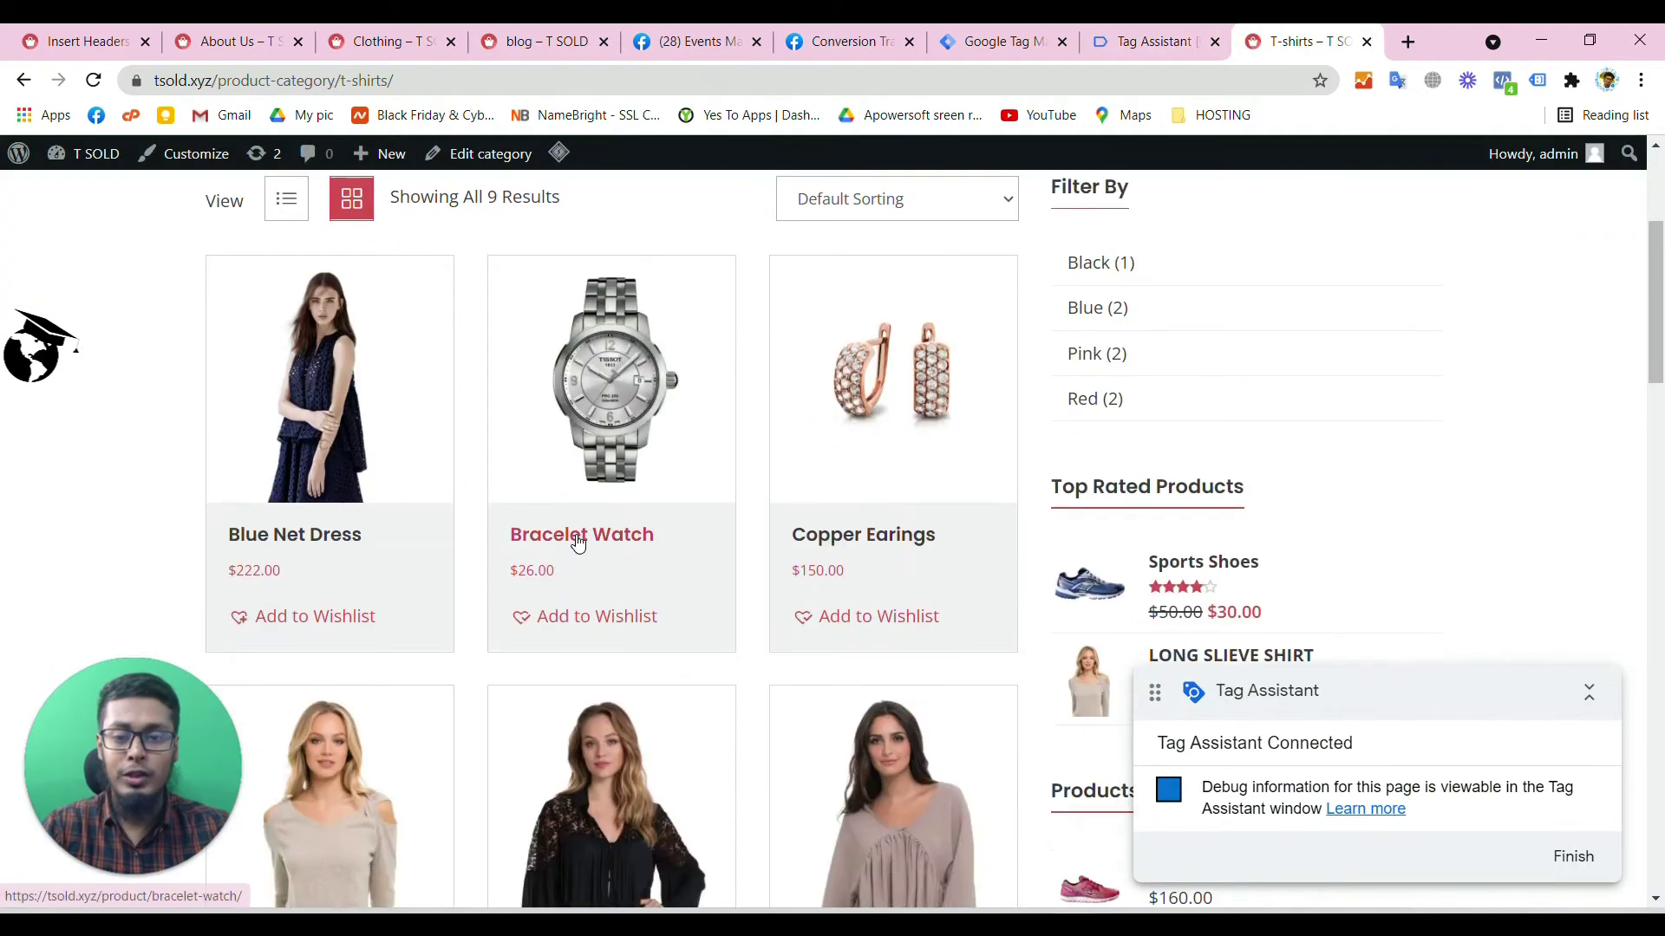
left_click(578, 539)
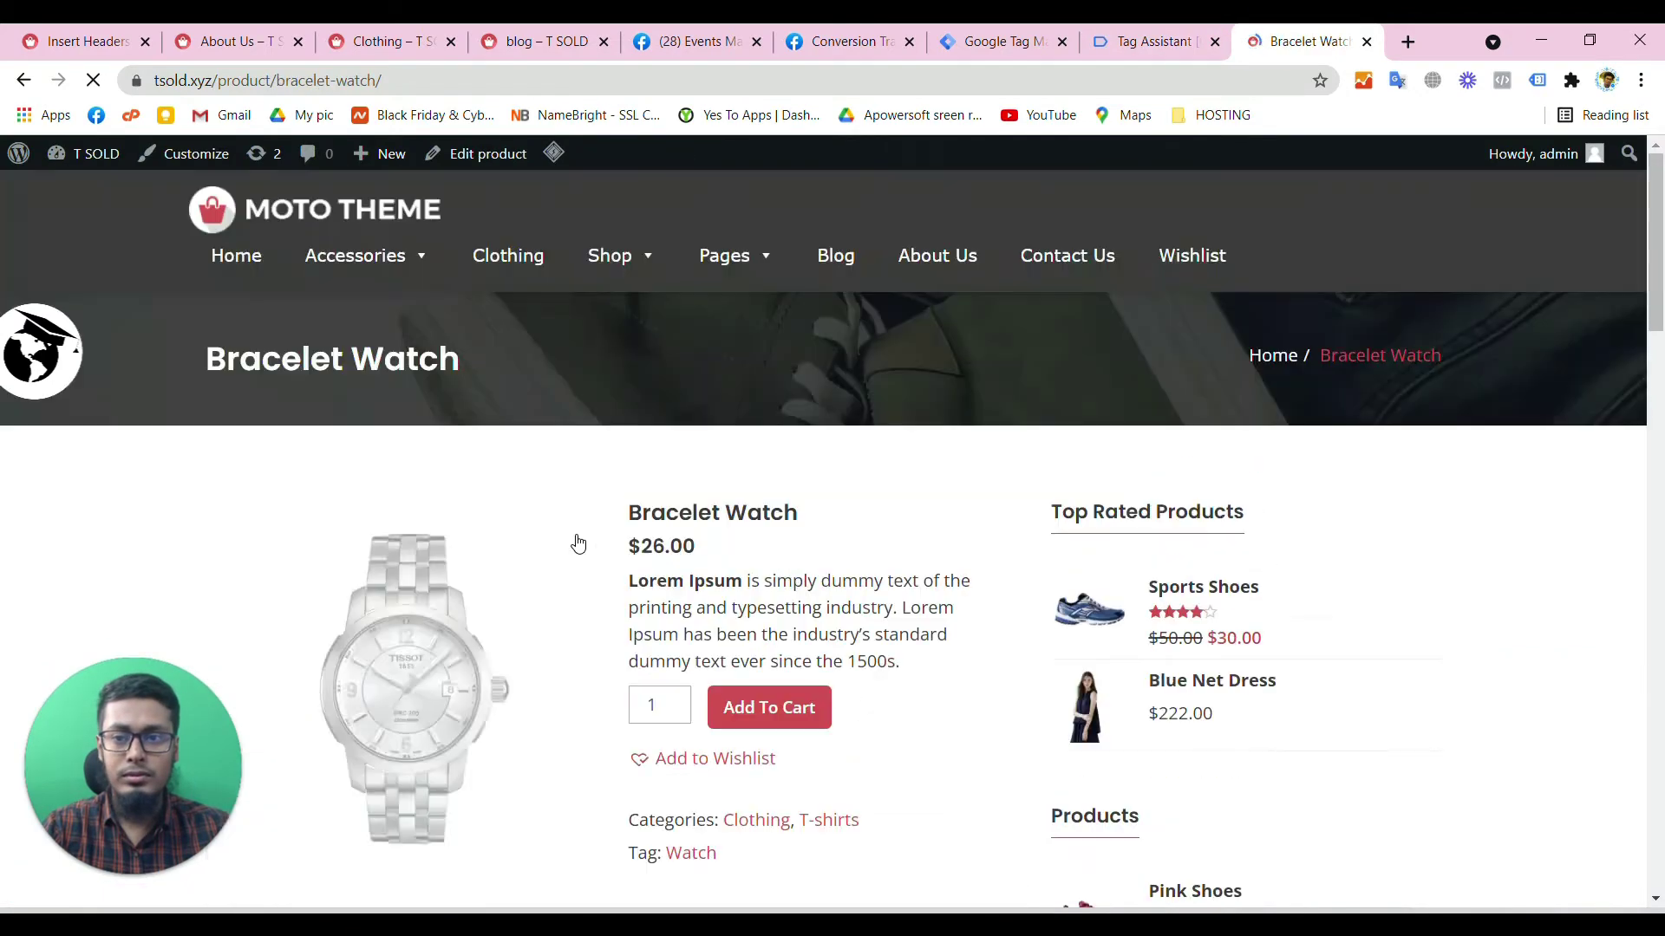
left_click(1201, 38)
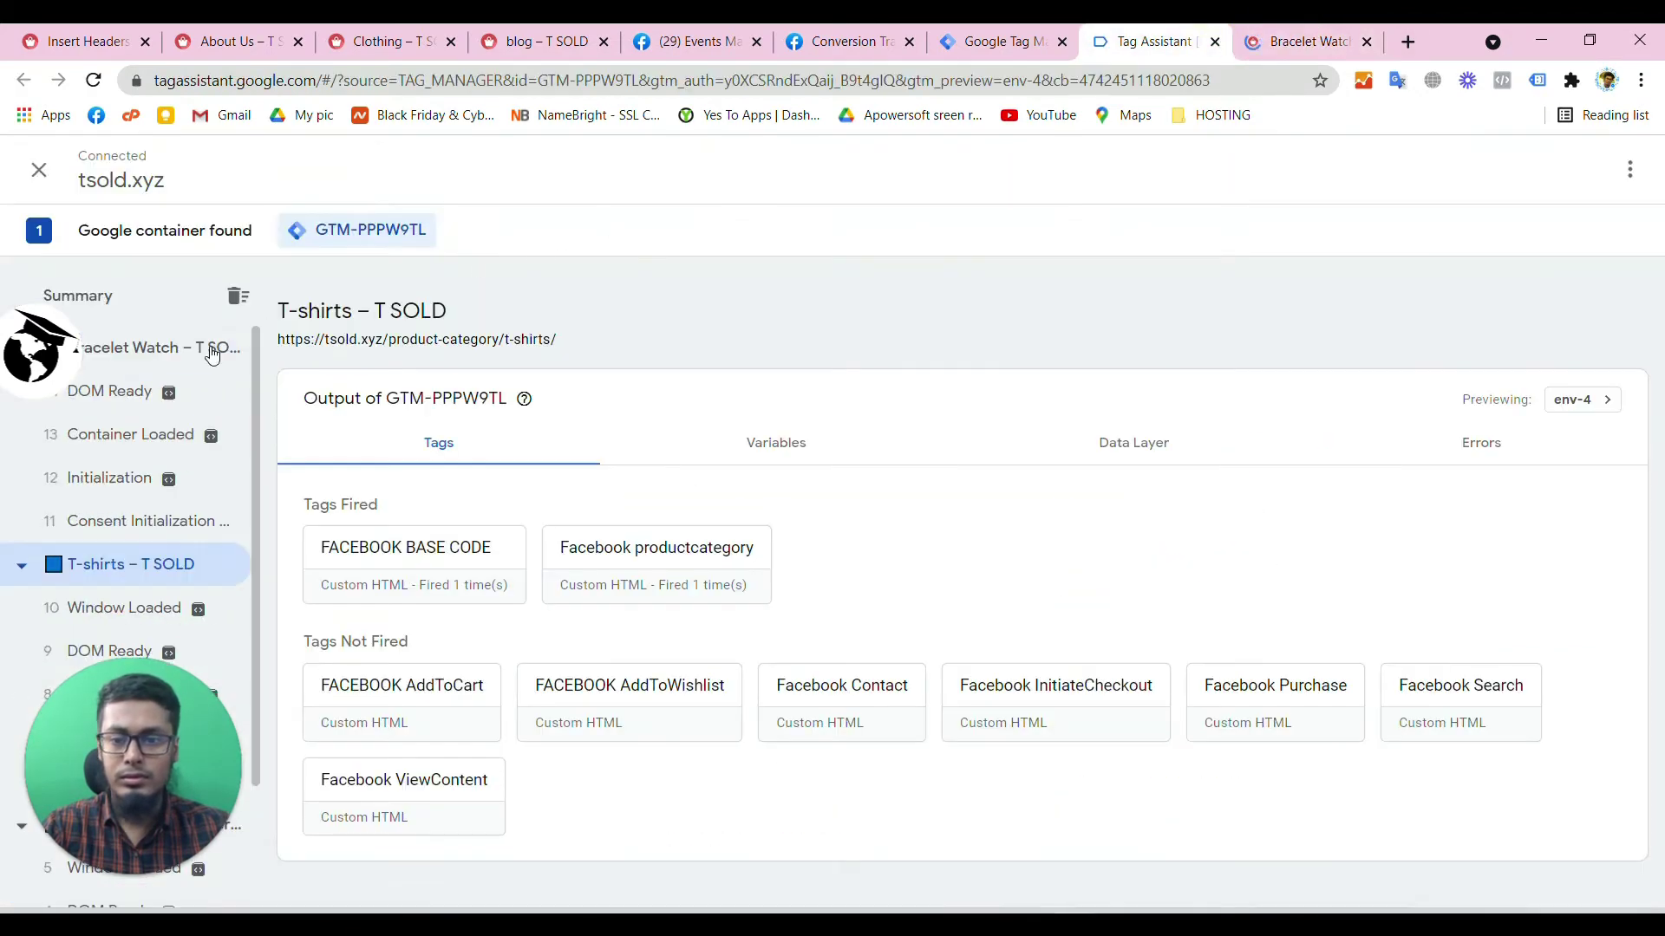
left_click(105, 362)
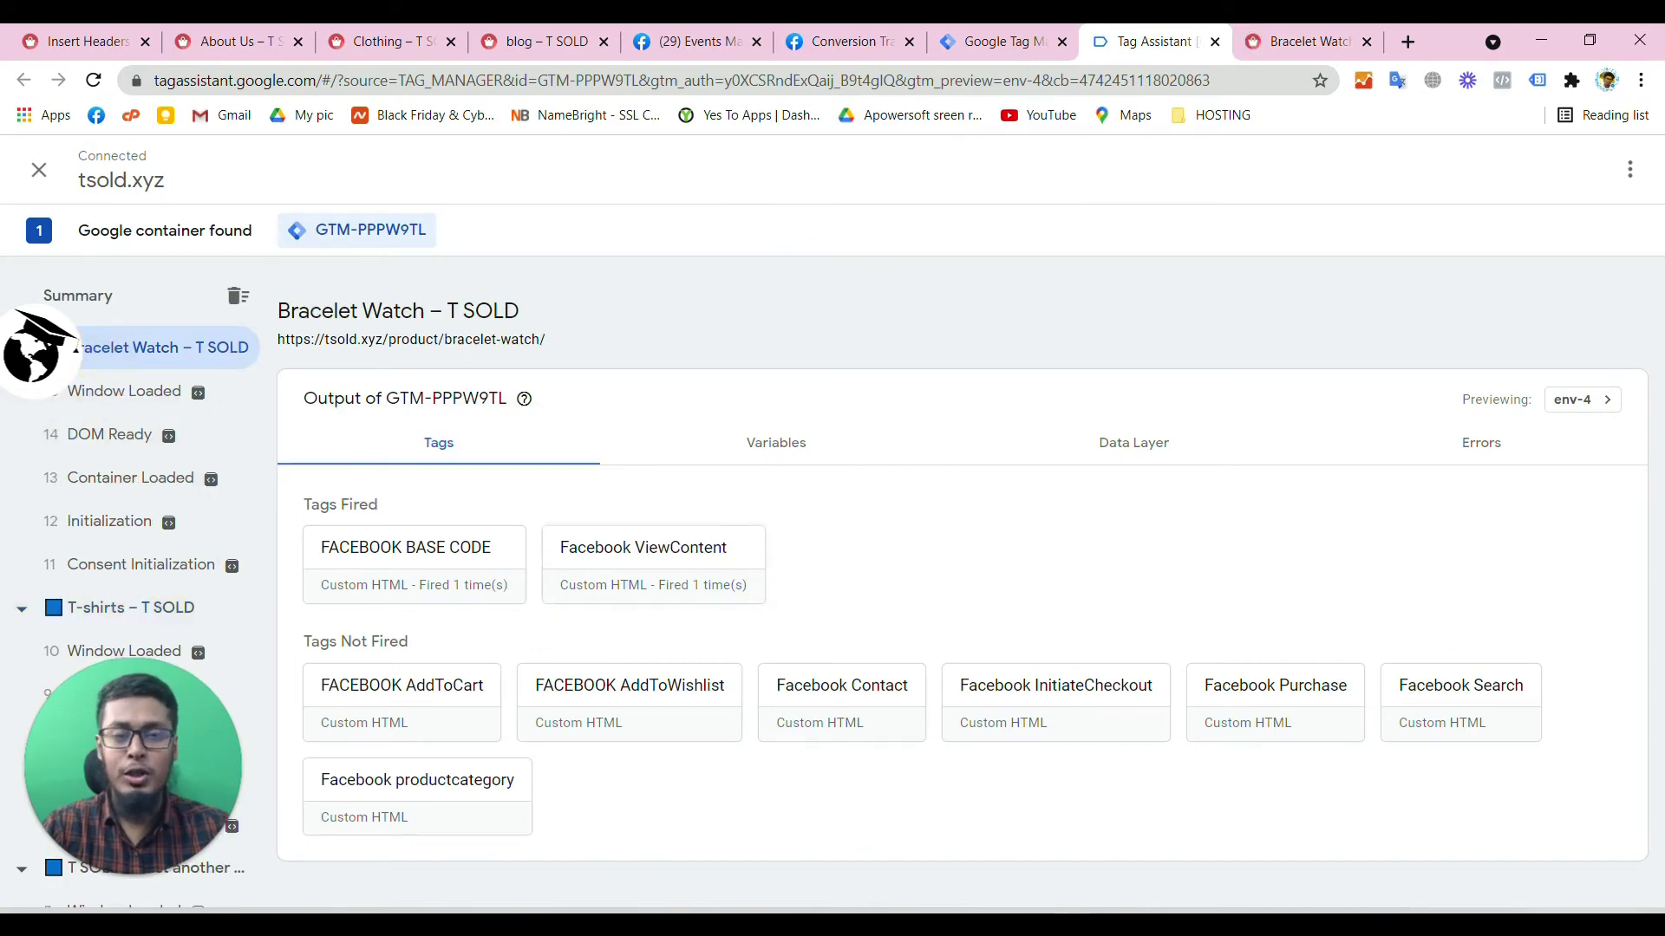
left_click(1259, 45)
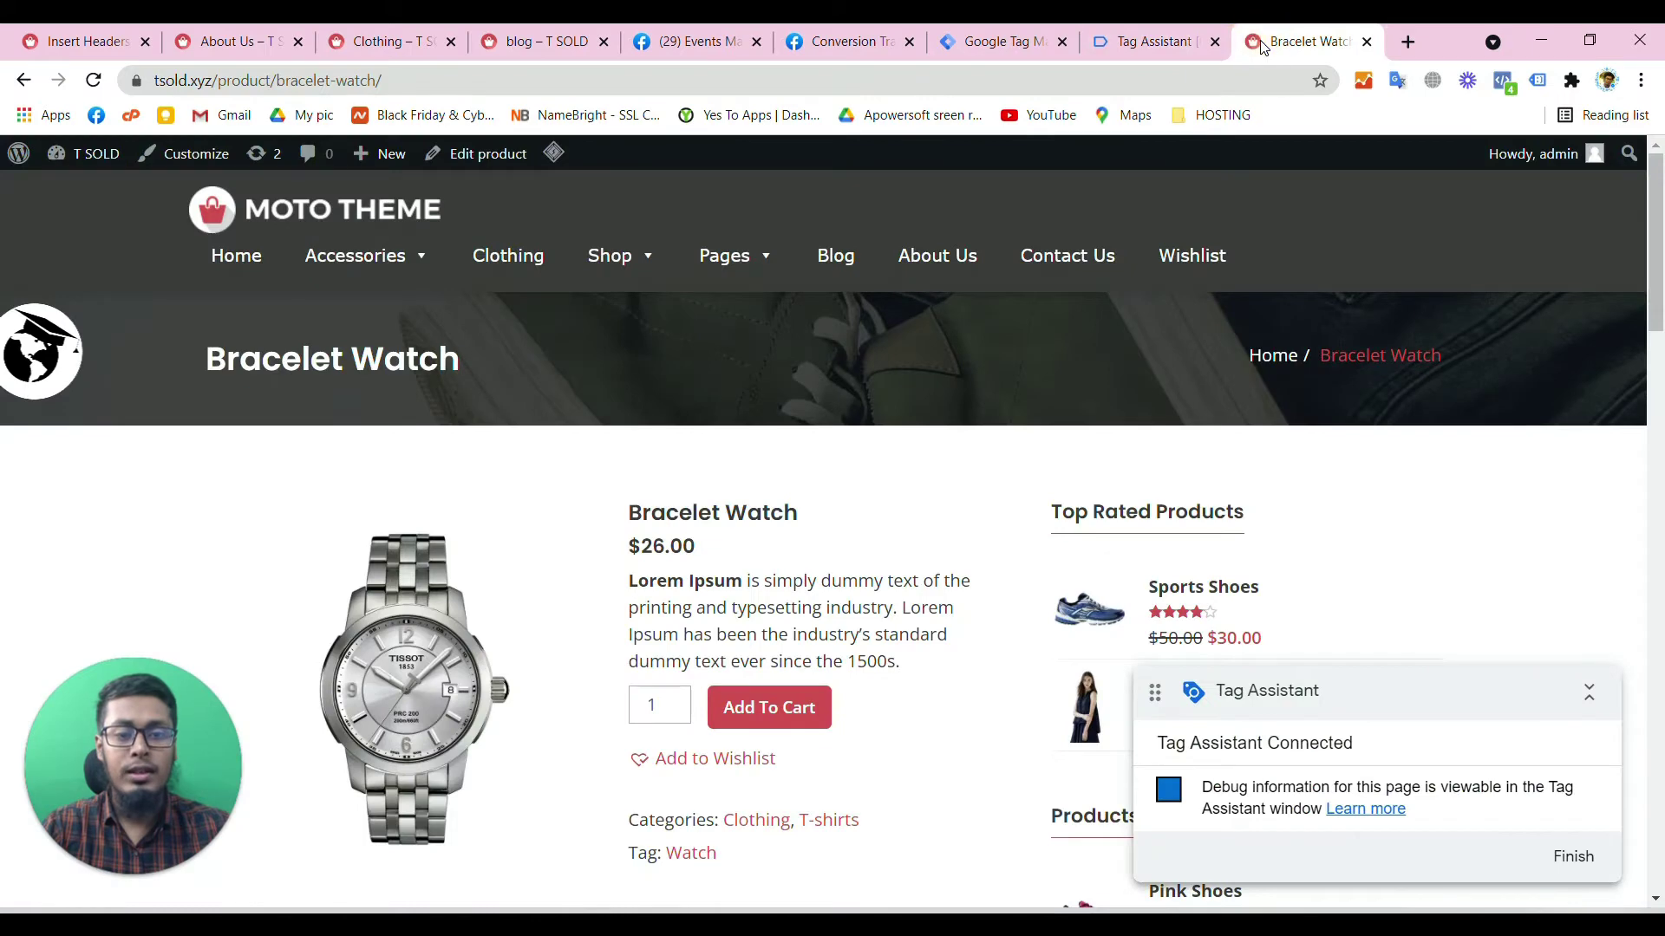
- Copy the blog trackCustom script from the Notepad notes and return to the Tag Manager workspace
left_click(1021, 32)
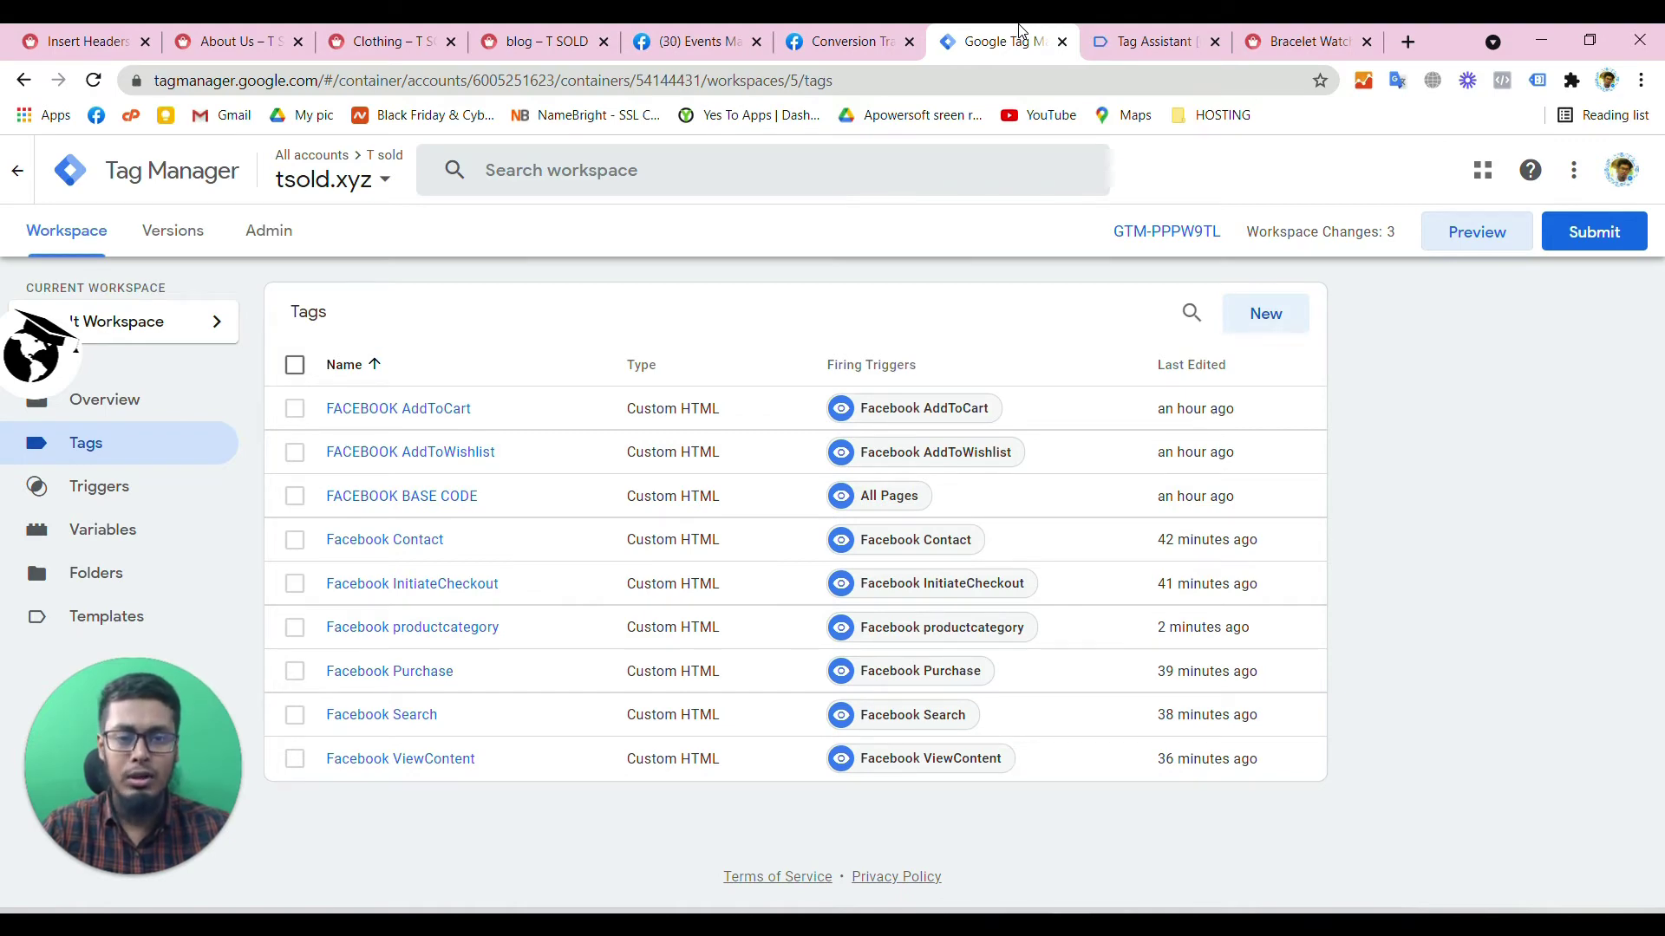
key("alt+Tab")
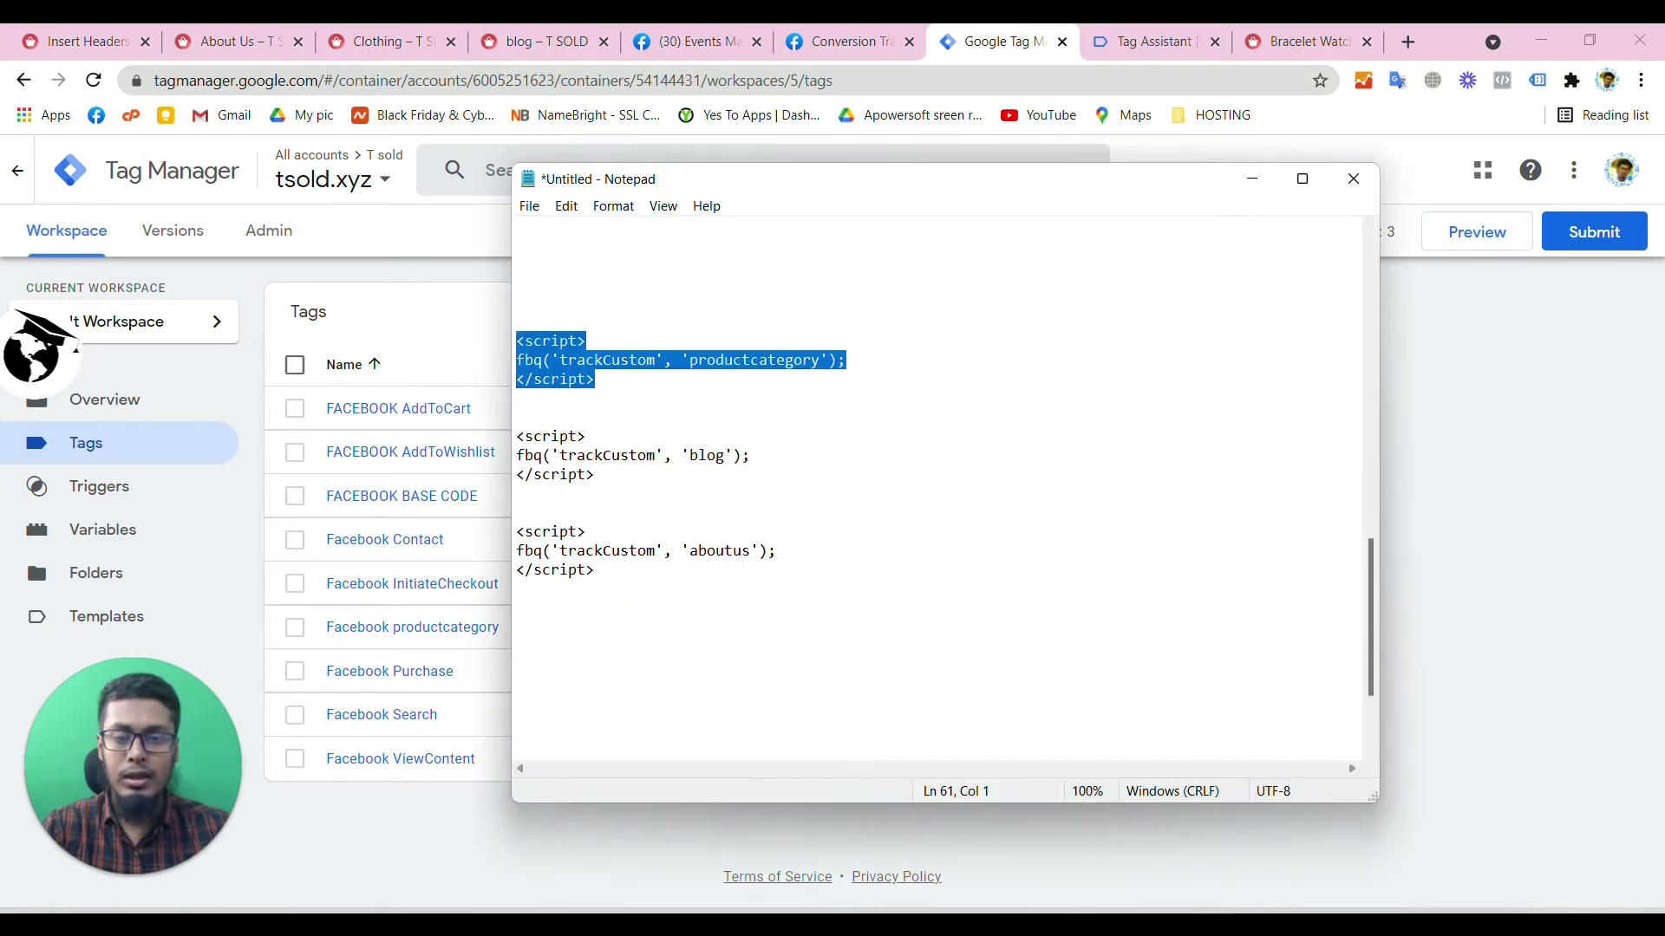
left_click_drag(595, 474, 517, 436)
key("ctrl+c")
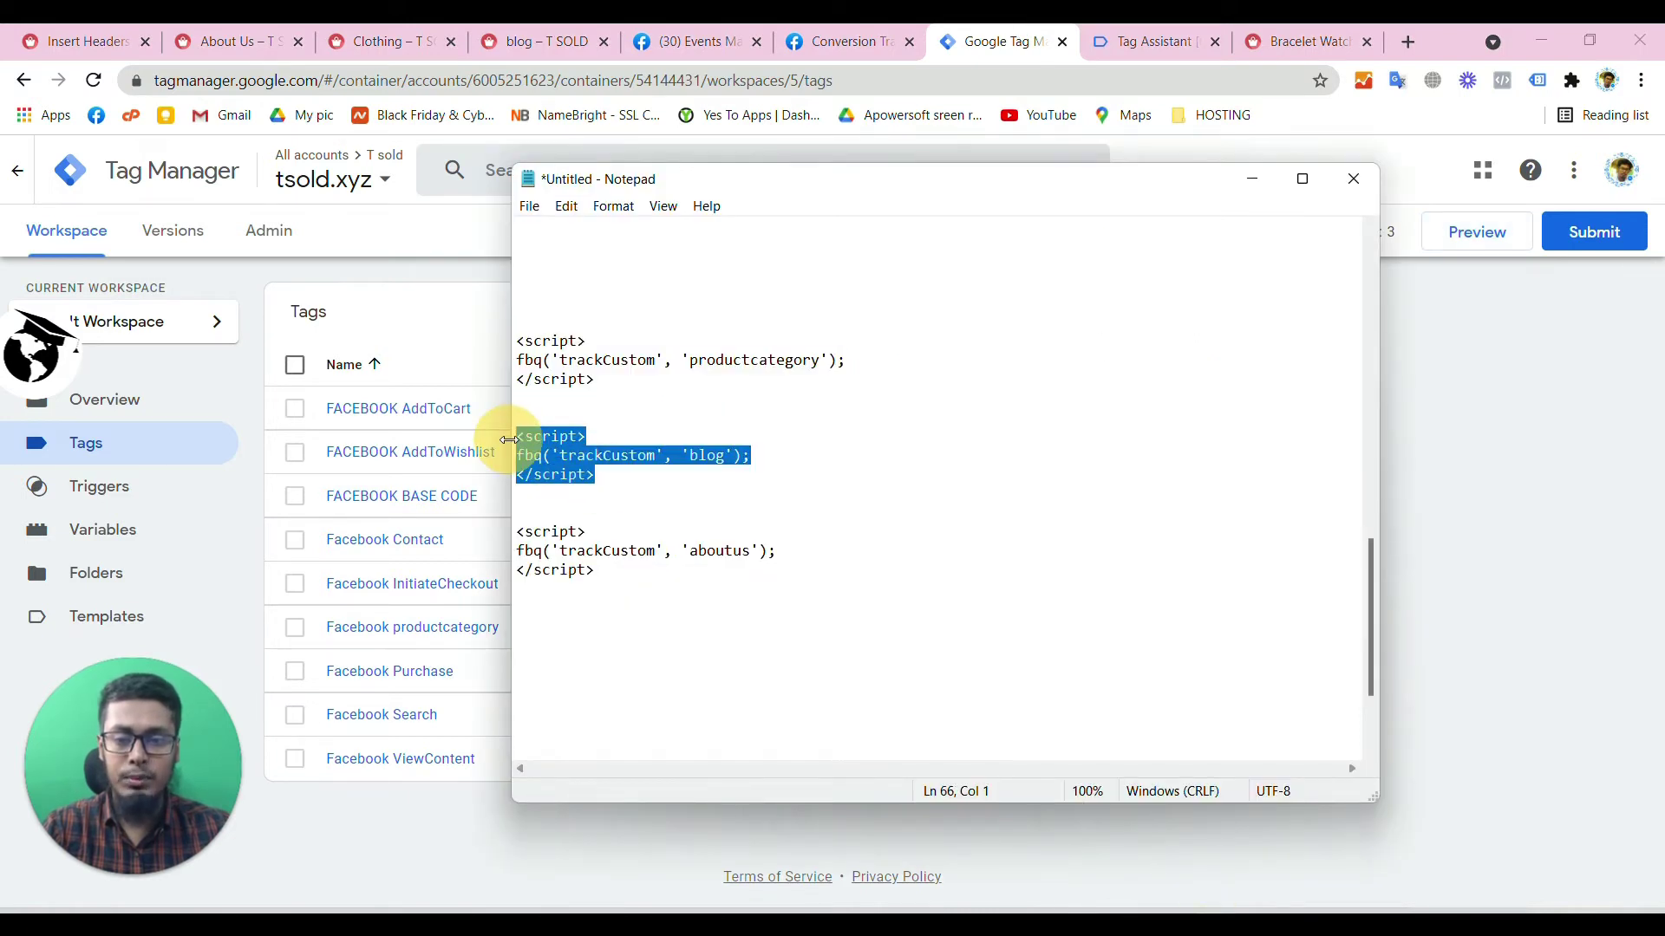
left_click(1454, 435)
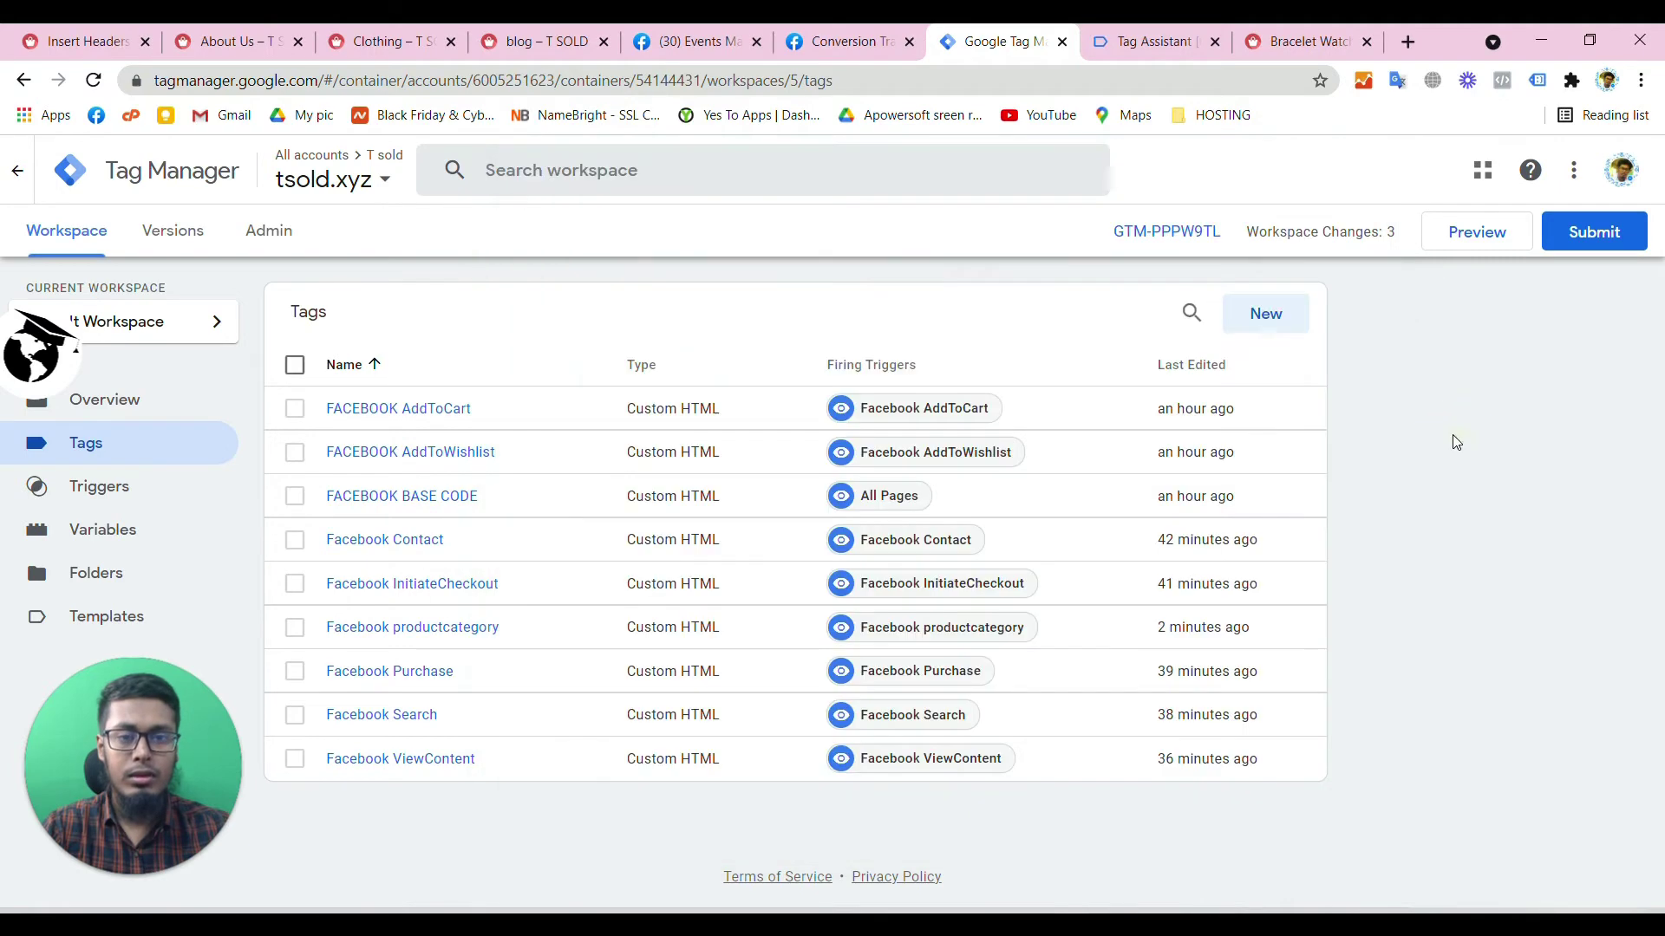
- Create a Custom HTML tag named "Facebook blog" containing the copied fbq('trackCustom', 'blog') script
left_click(1288, 330)
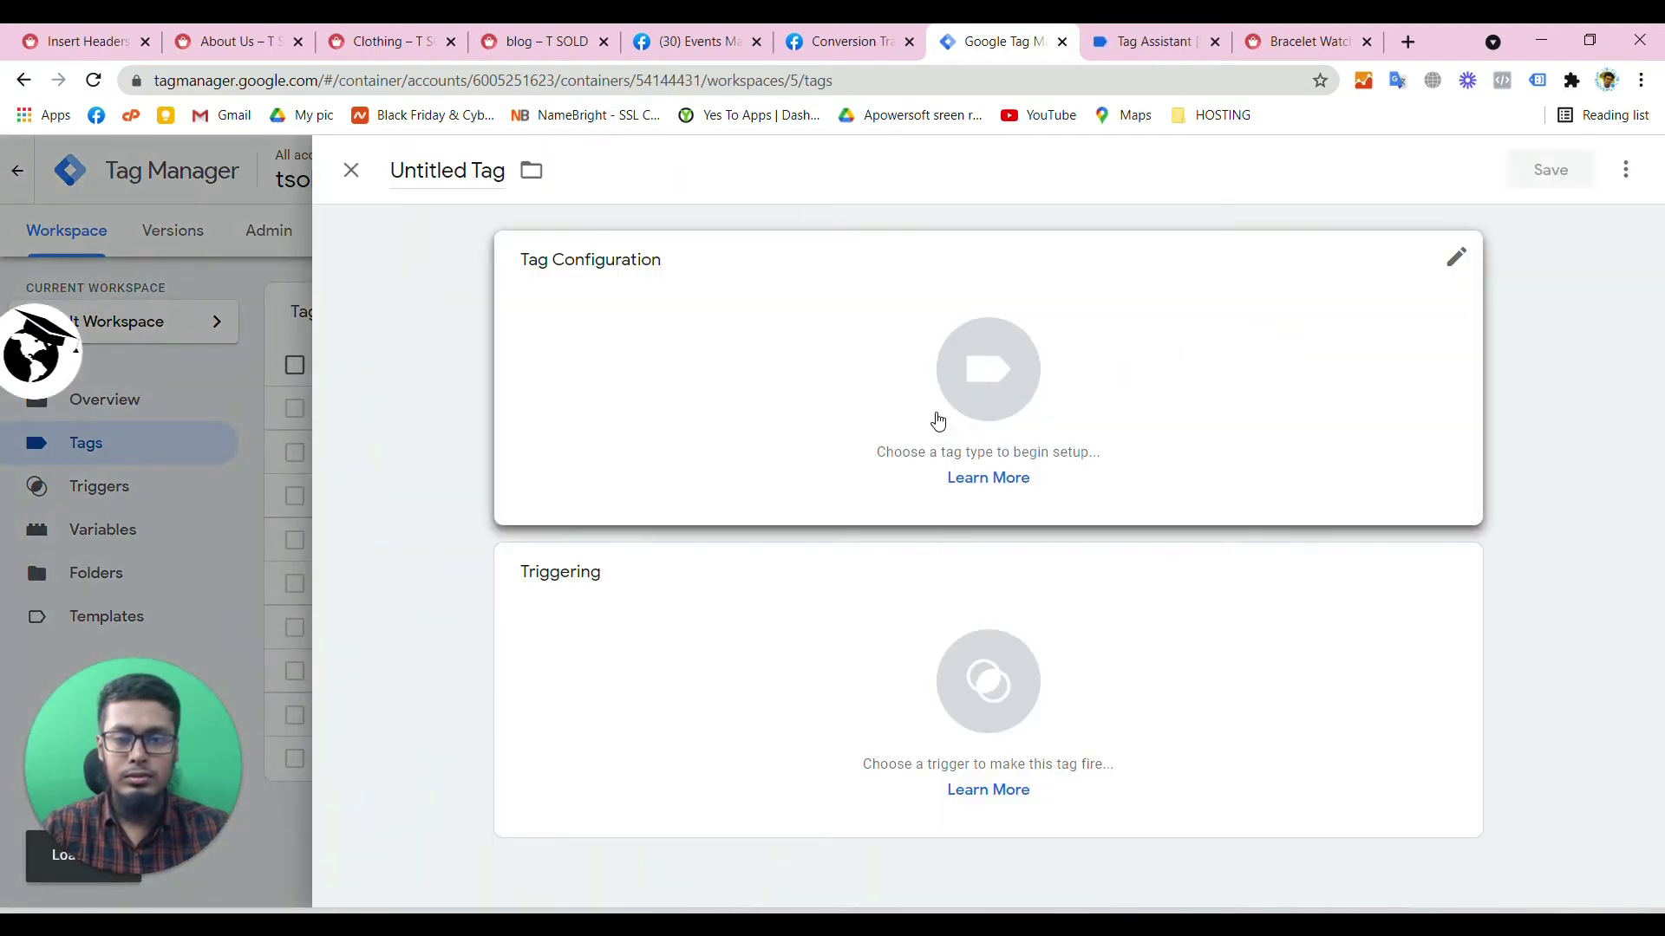
left_click(935, 418)
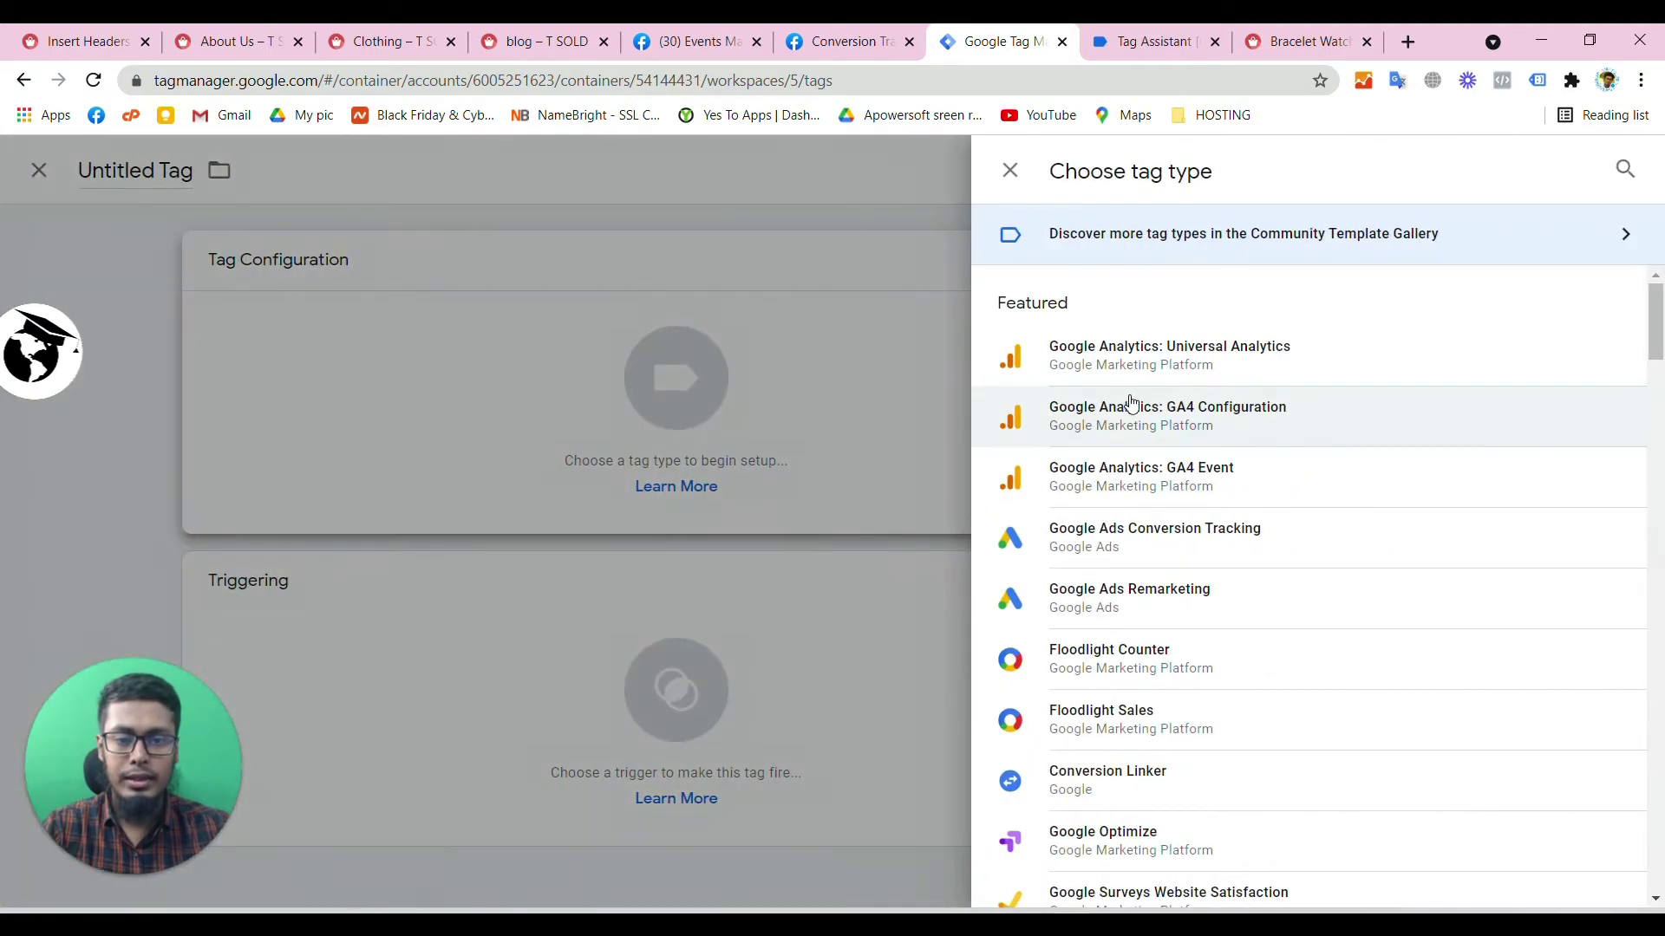
scroll(1131, 404, "down", 5)
left_click(1082, 684)
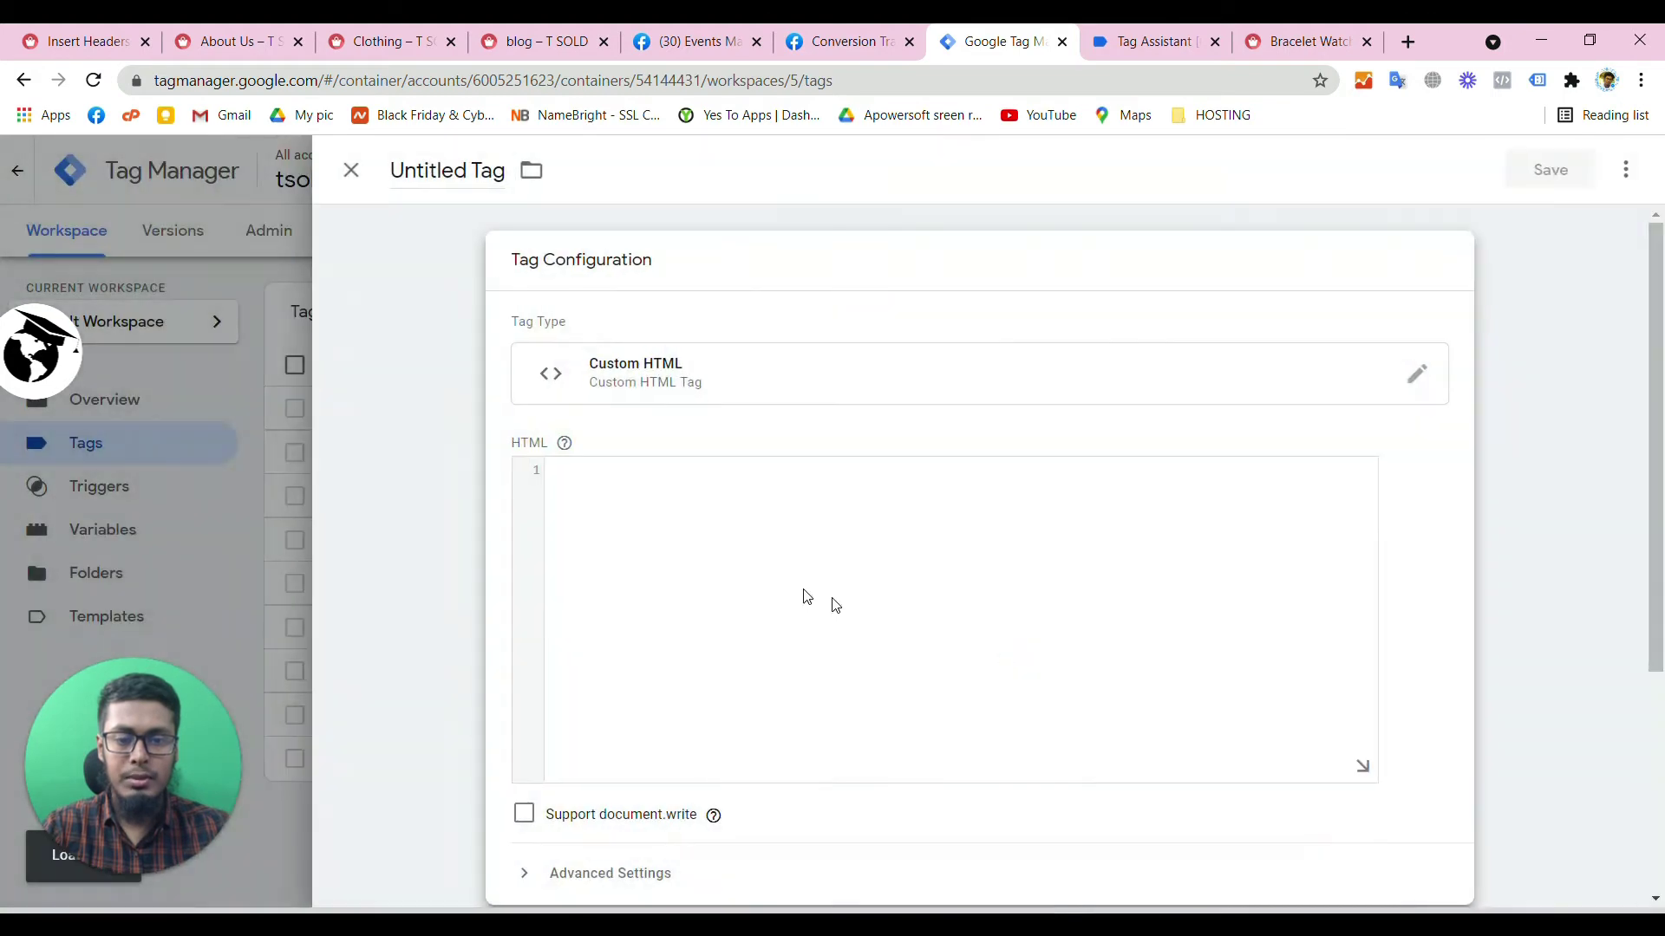
left_click(792, 587)
key("ctrl+v")
double_click(716, 487)
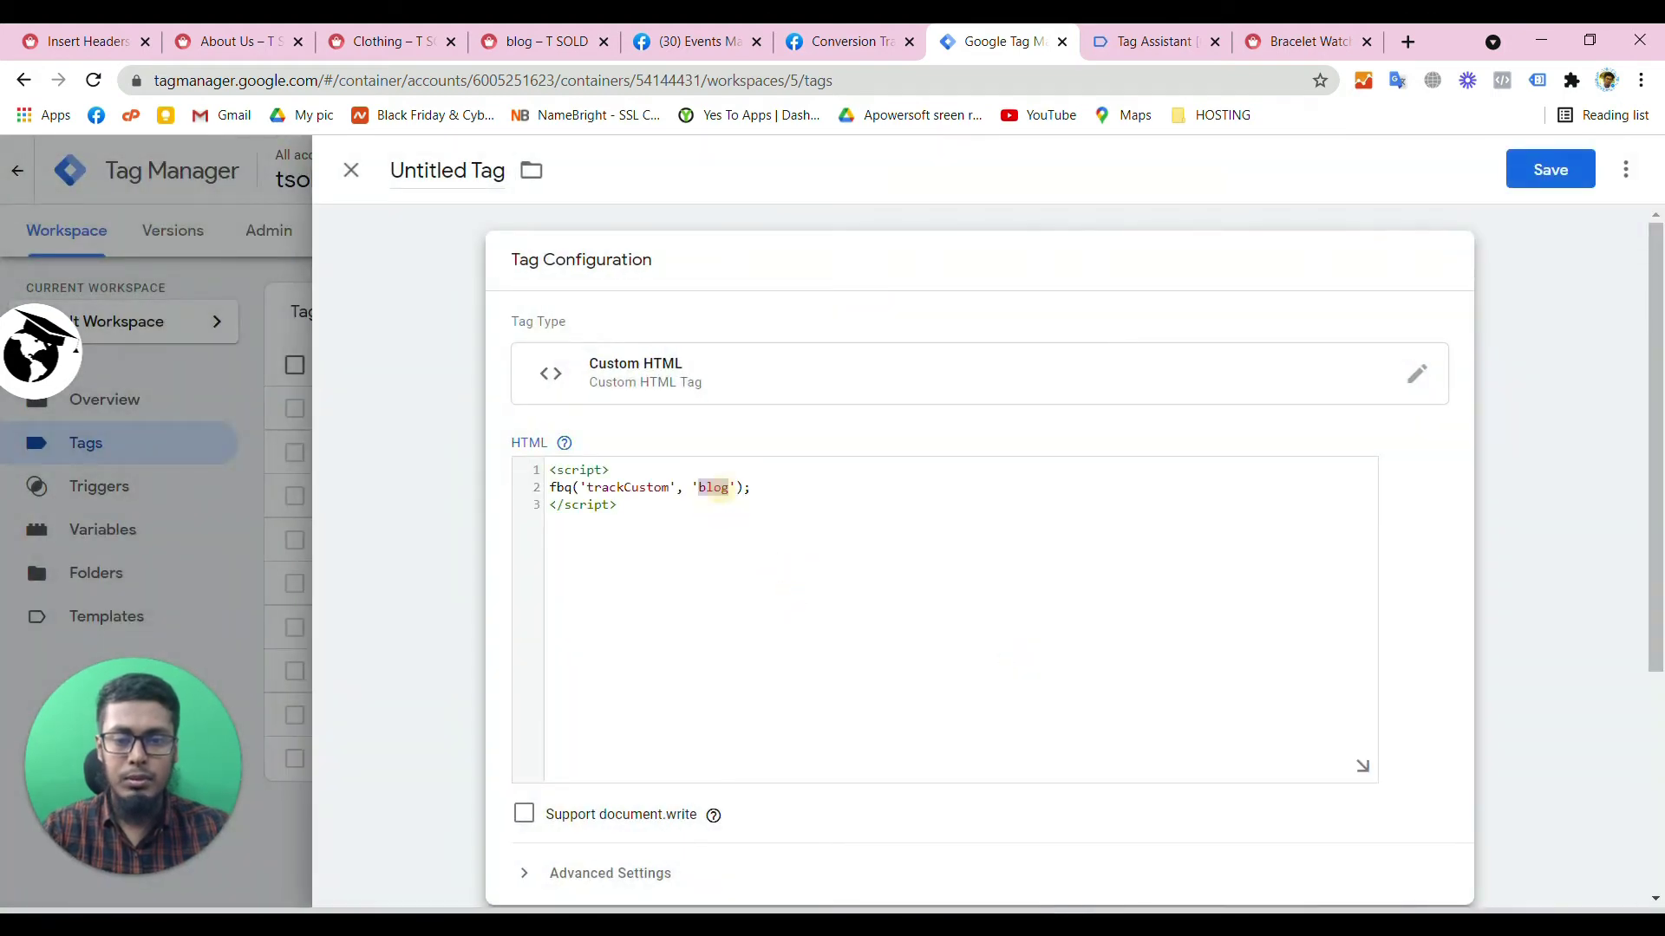
left_click(460, 171)
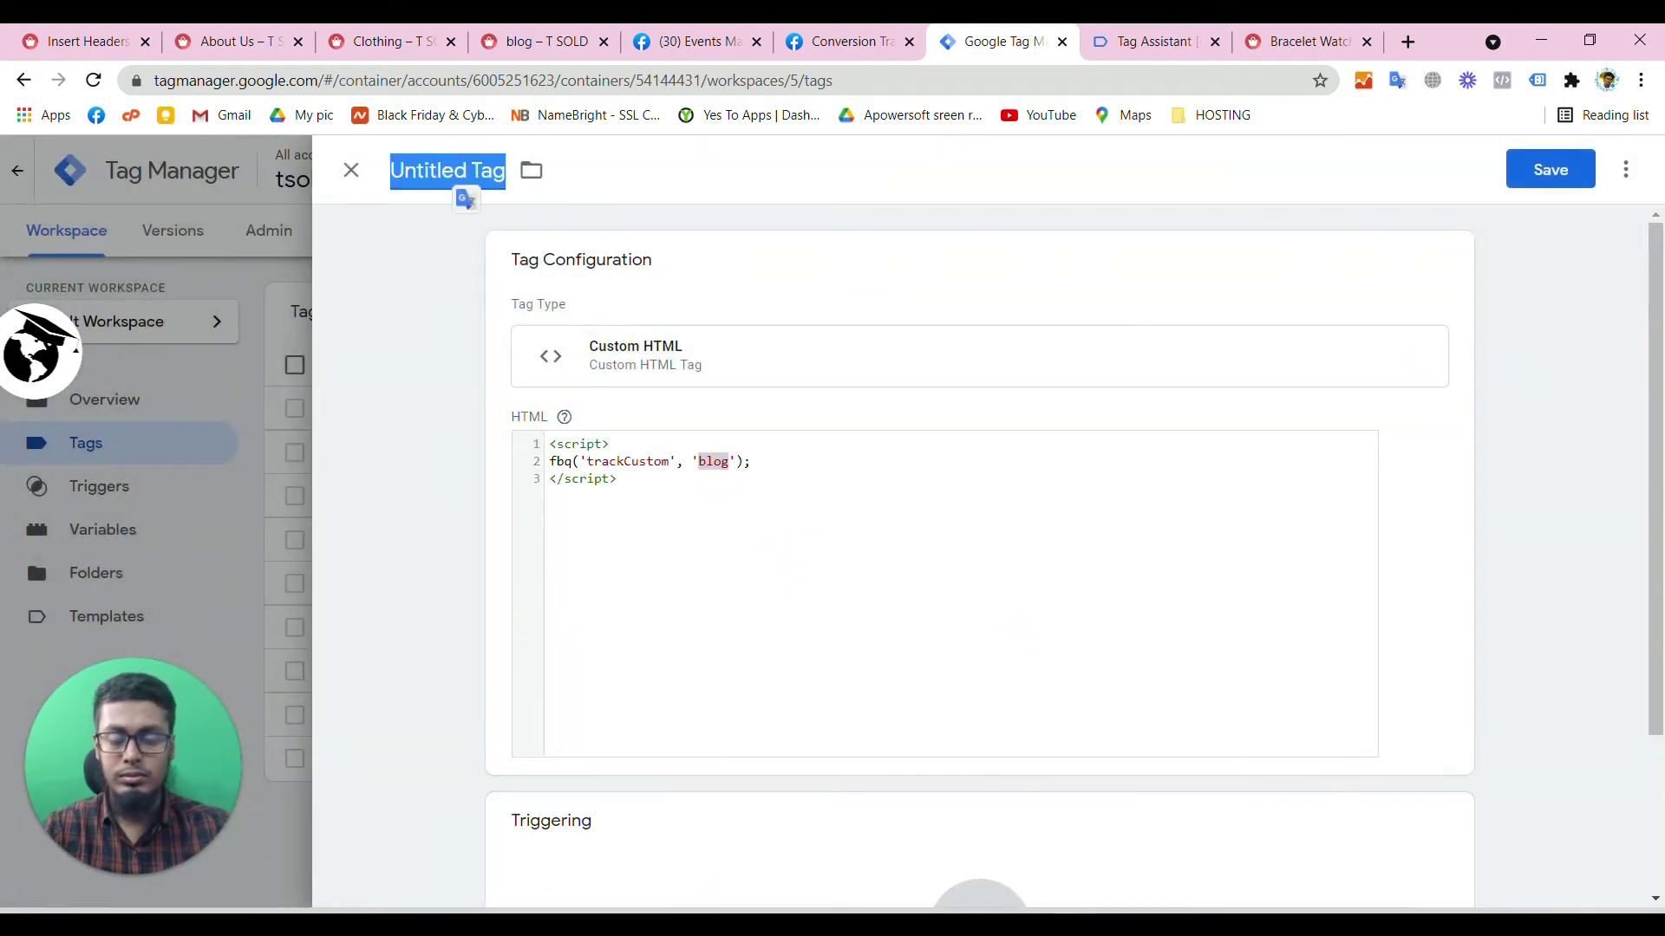
type("Facebook")
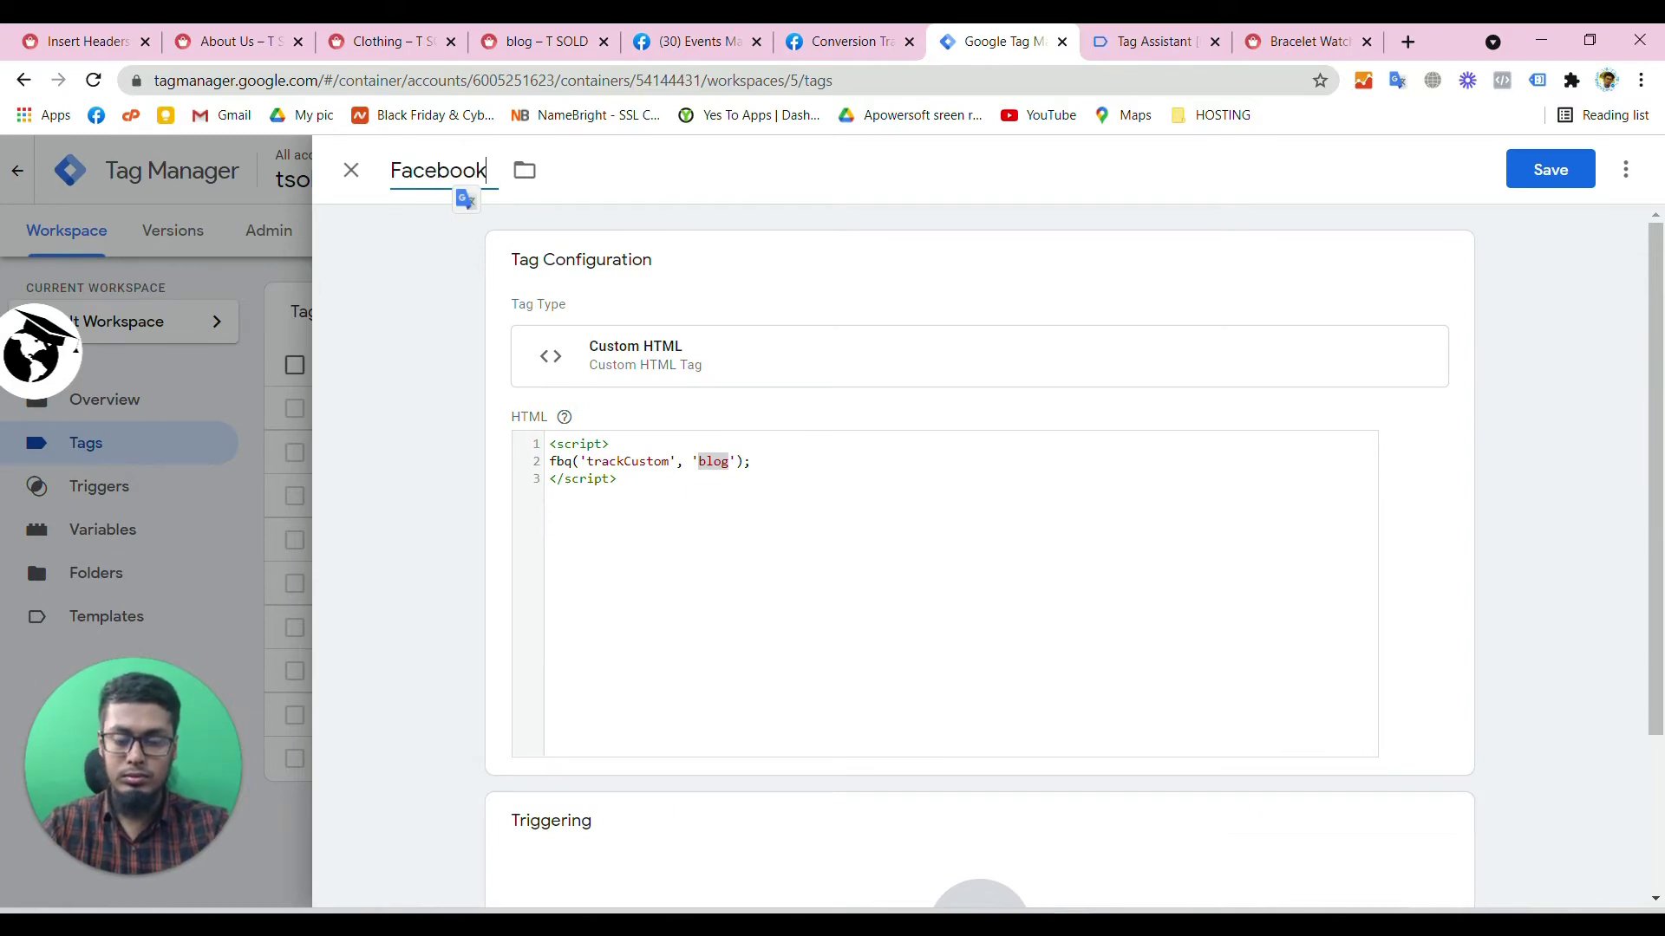
type(" blog")
- Add a new trigger to the tag and name it "Facebook blog"
scroll(706, 651, "down", 3)
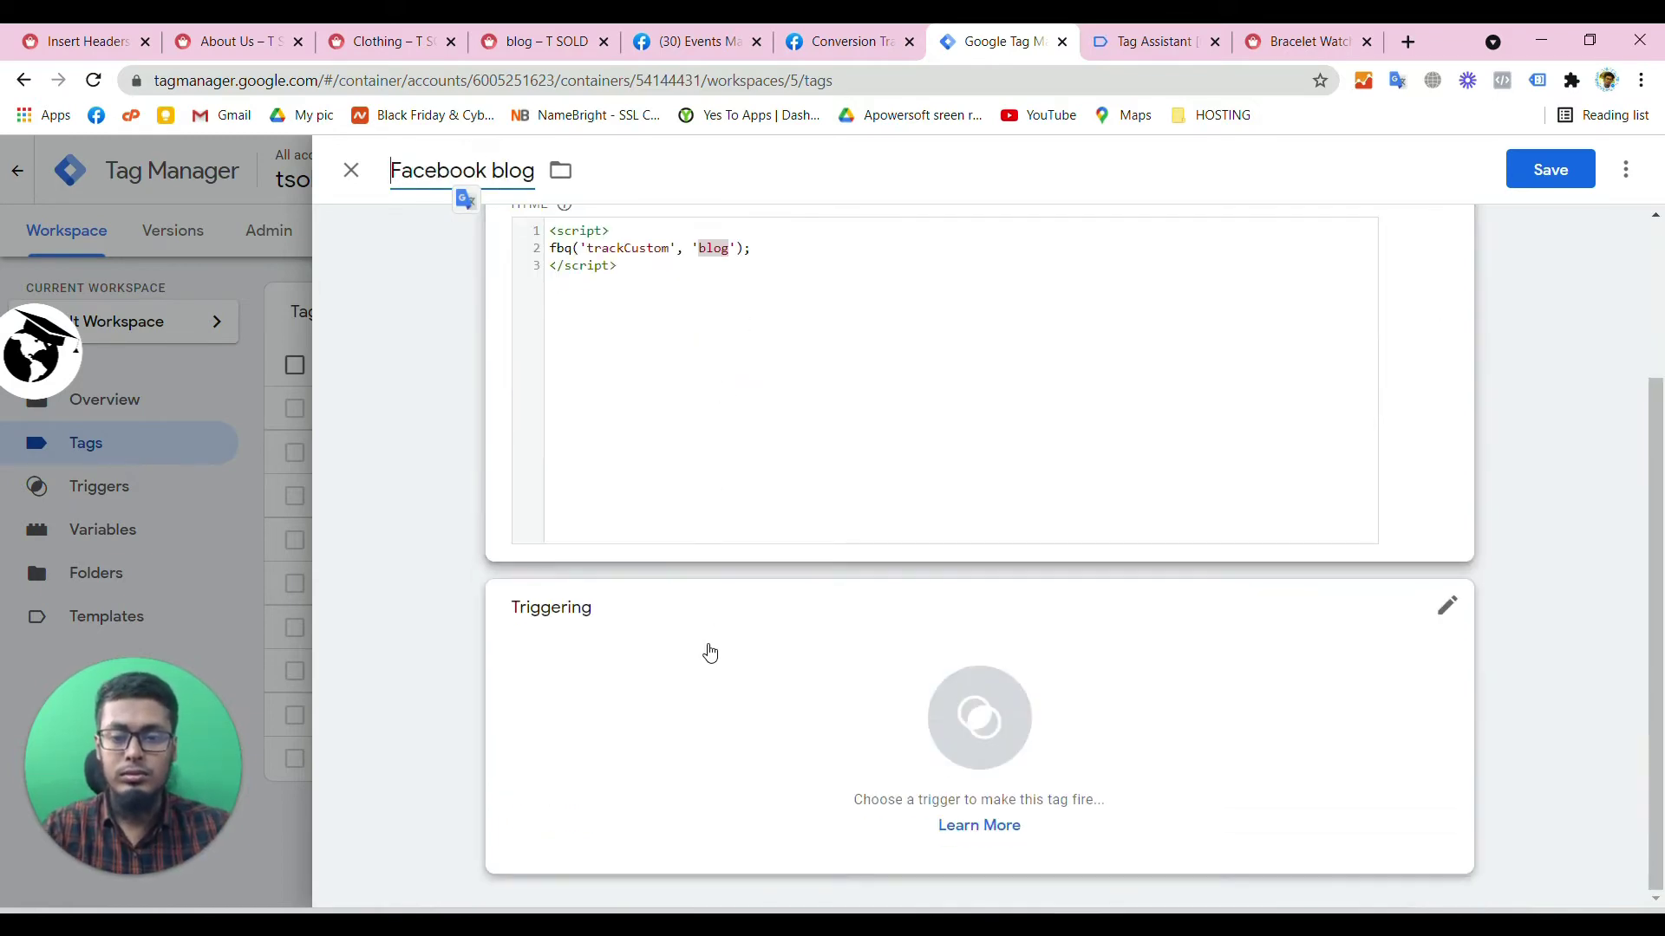
left_click(778, 746)
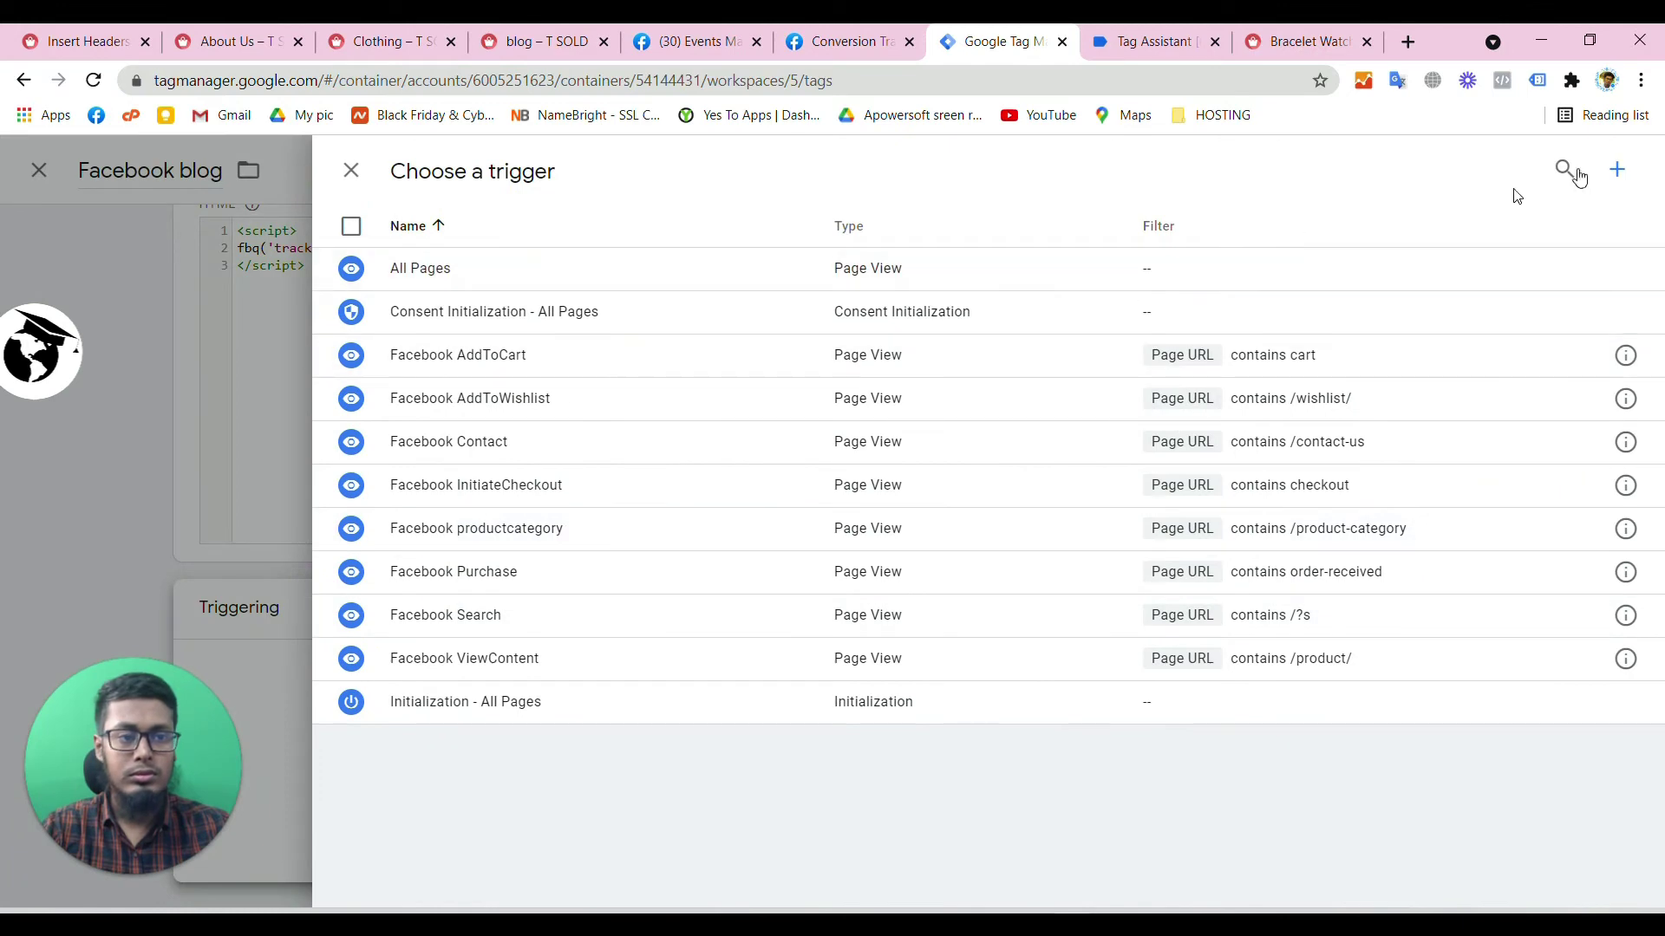
left_click(1617, 170)
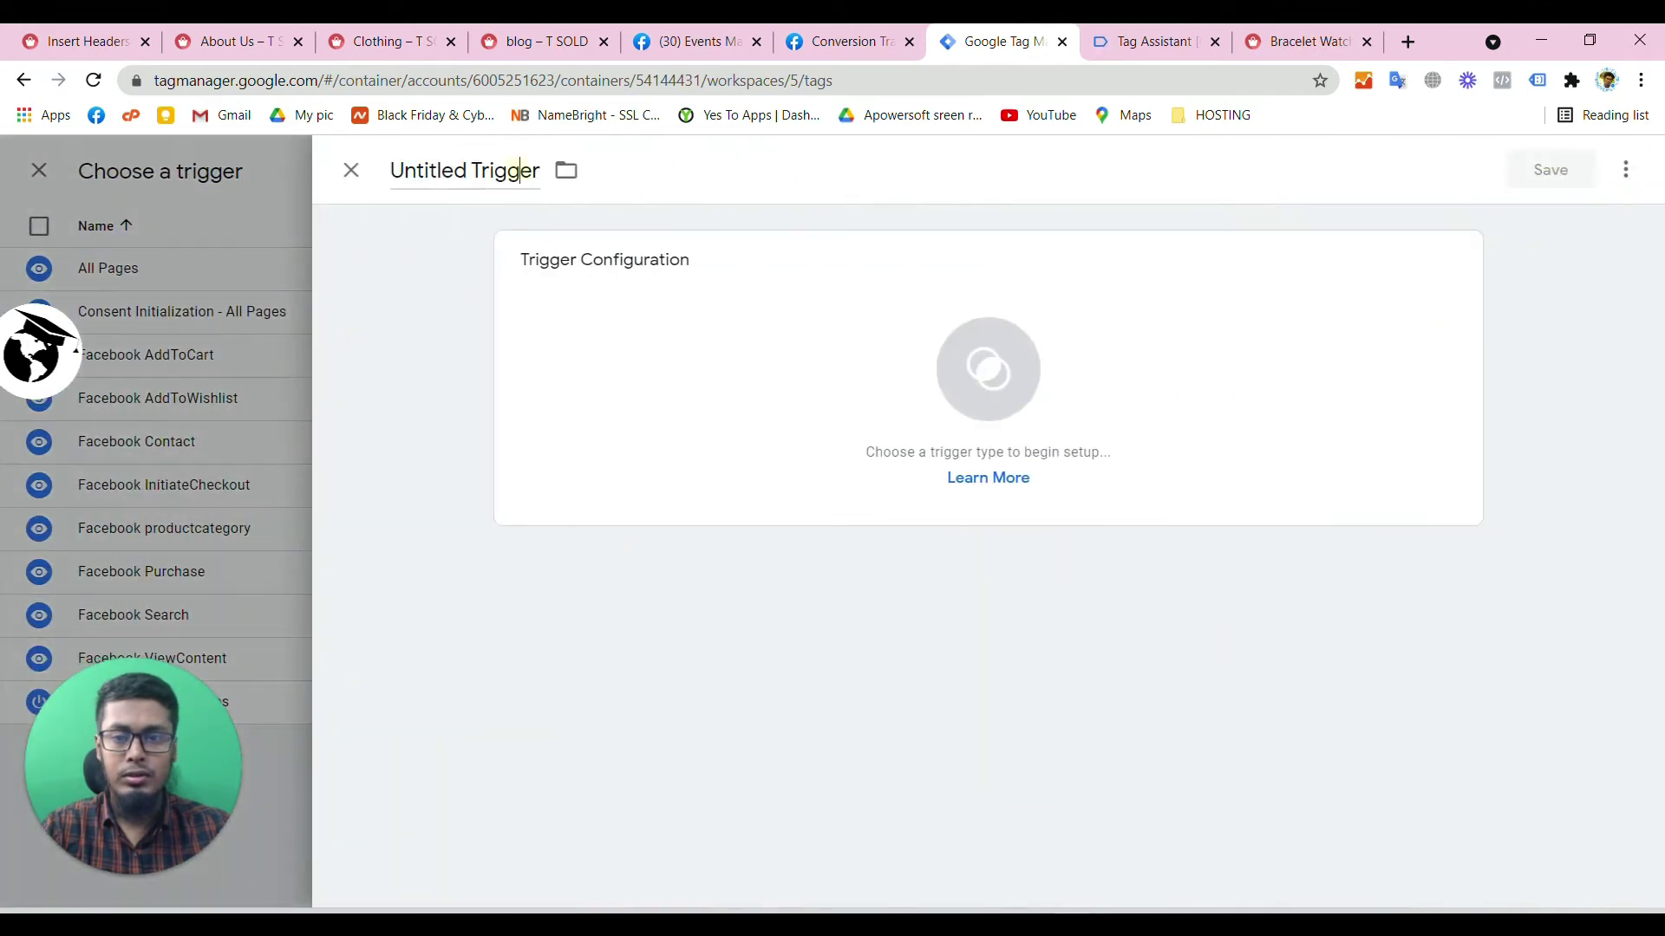
left_click(518, 167)
type("Face")
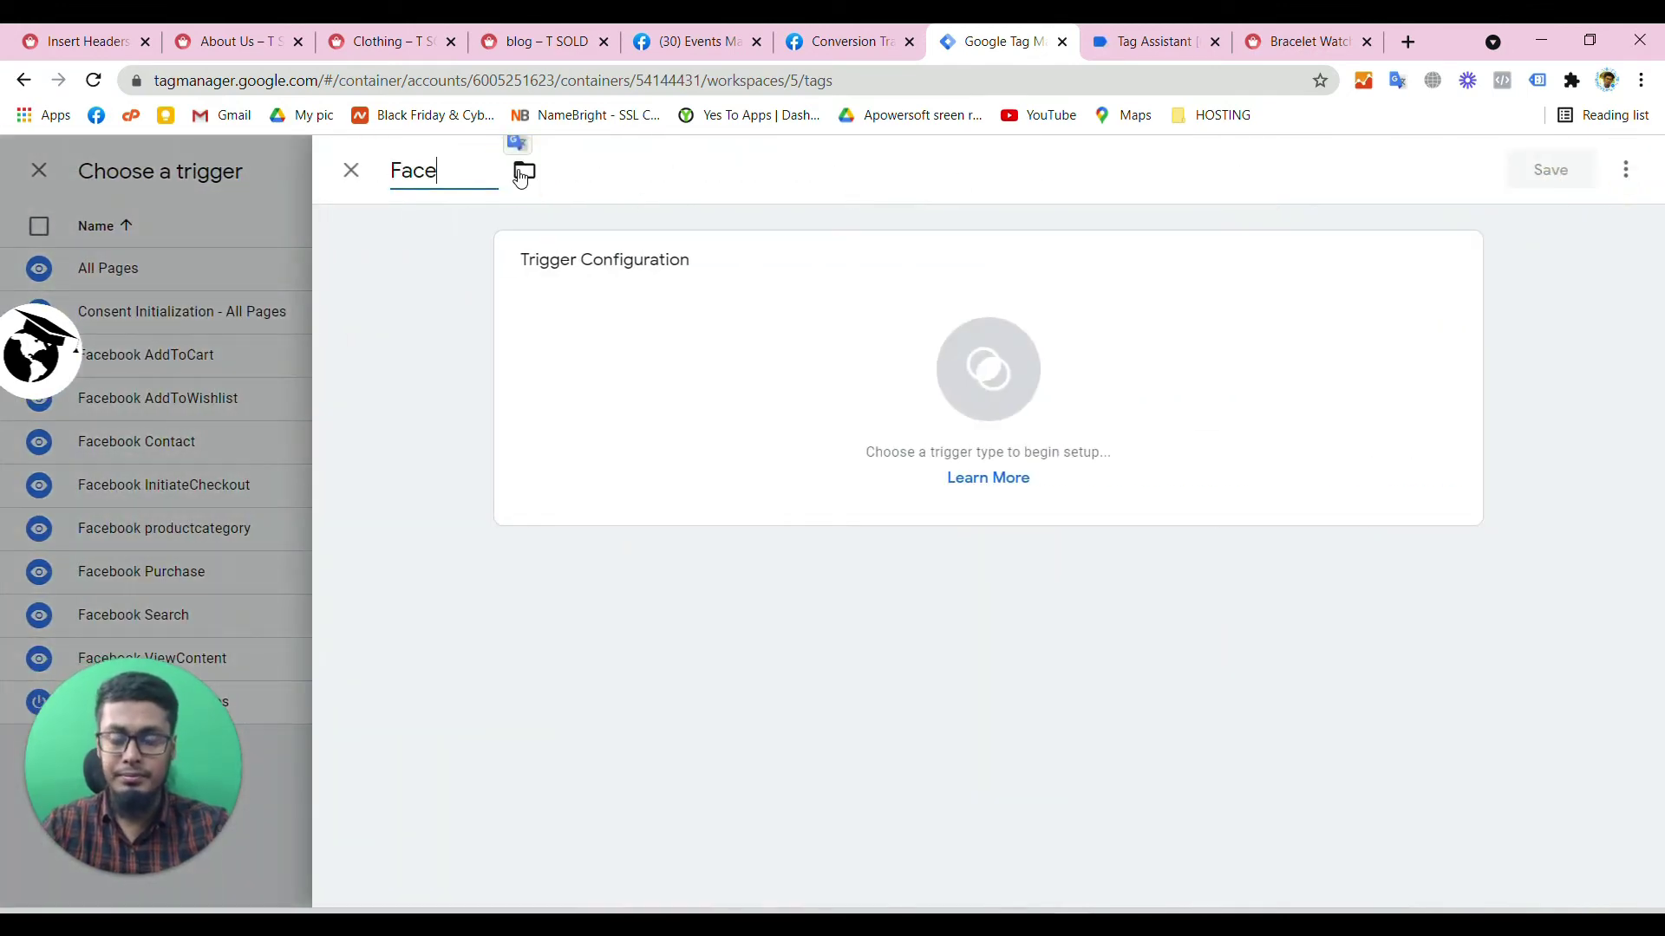
type("book blog")
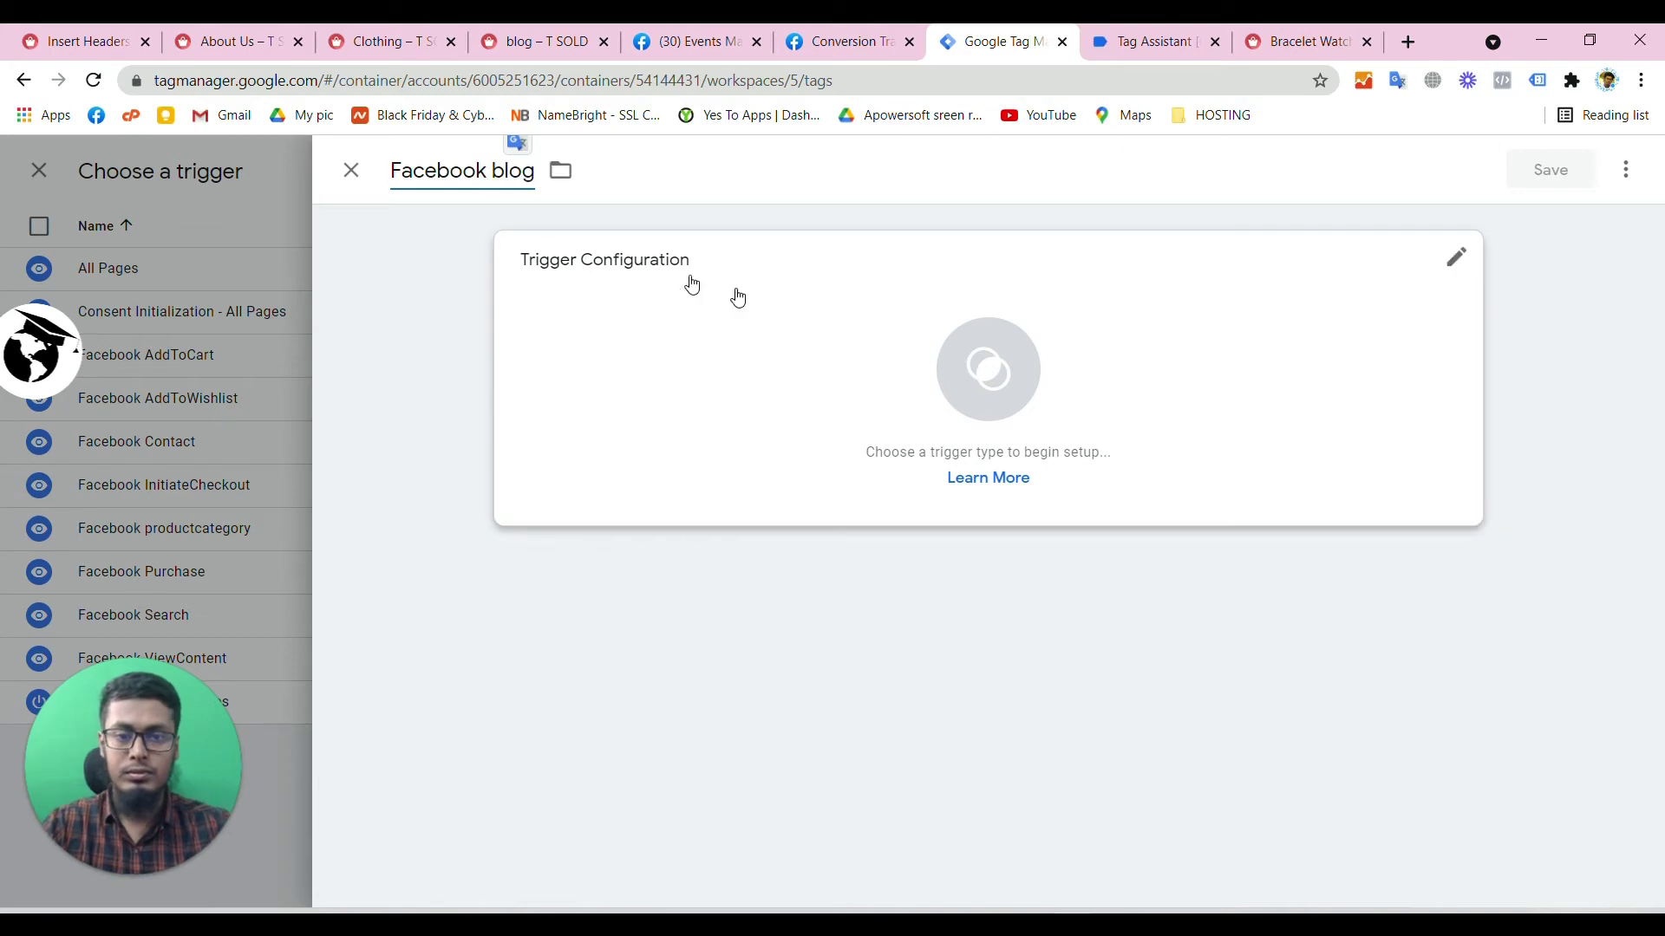
- Configure the trigger as Page View firing on Some Page Views where Page URL contains "blog"
left_click(942, 395)
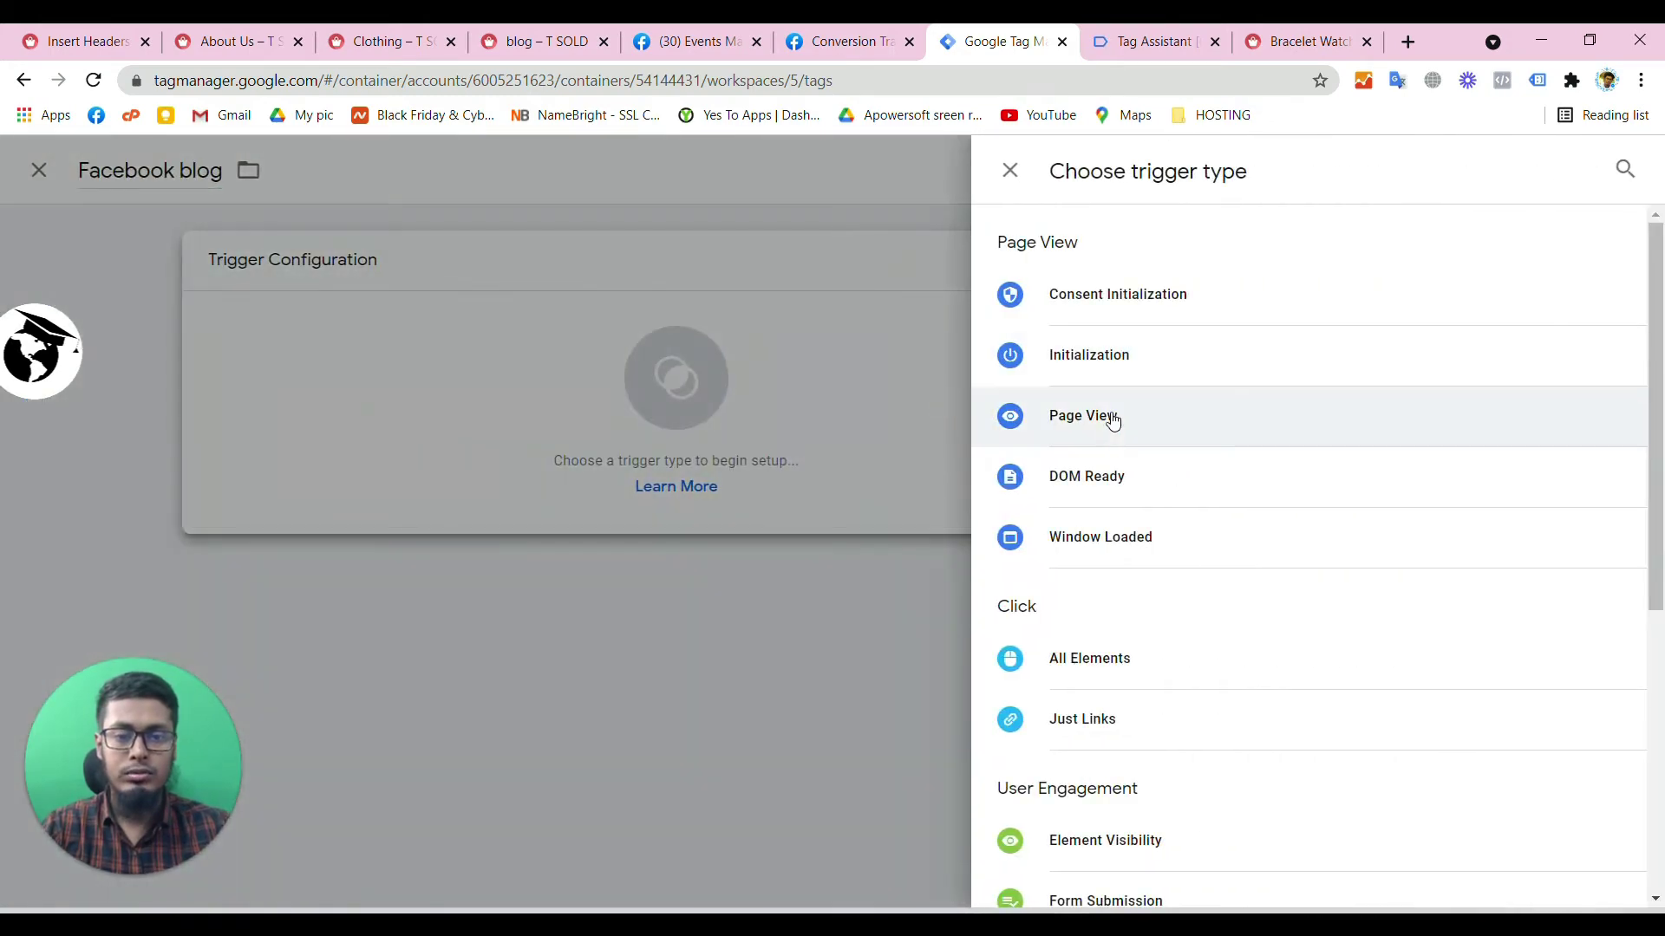
left_click(1110, 432)
left_click(798, 476)
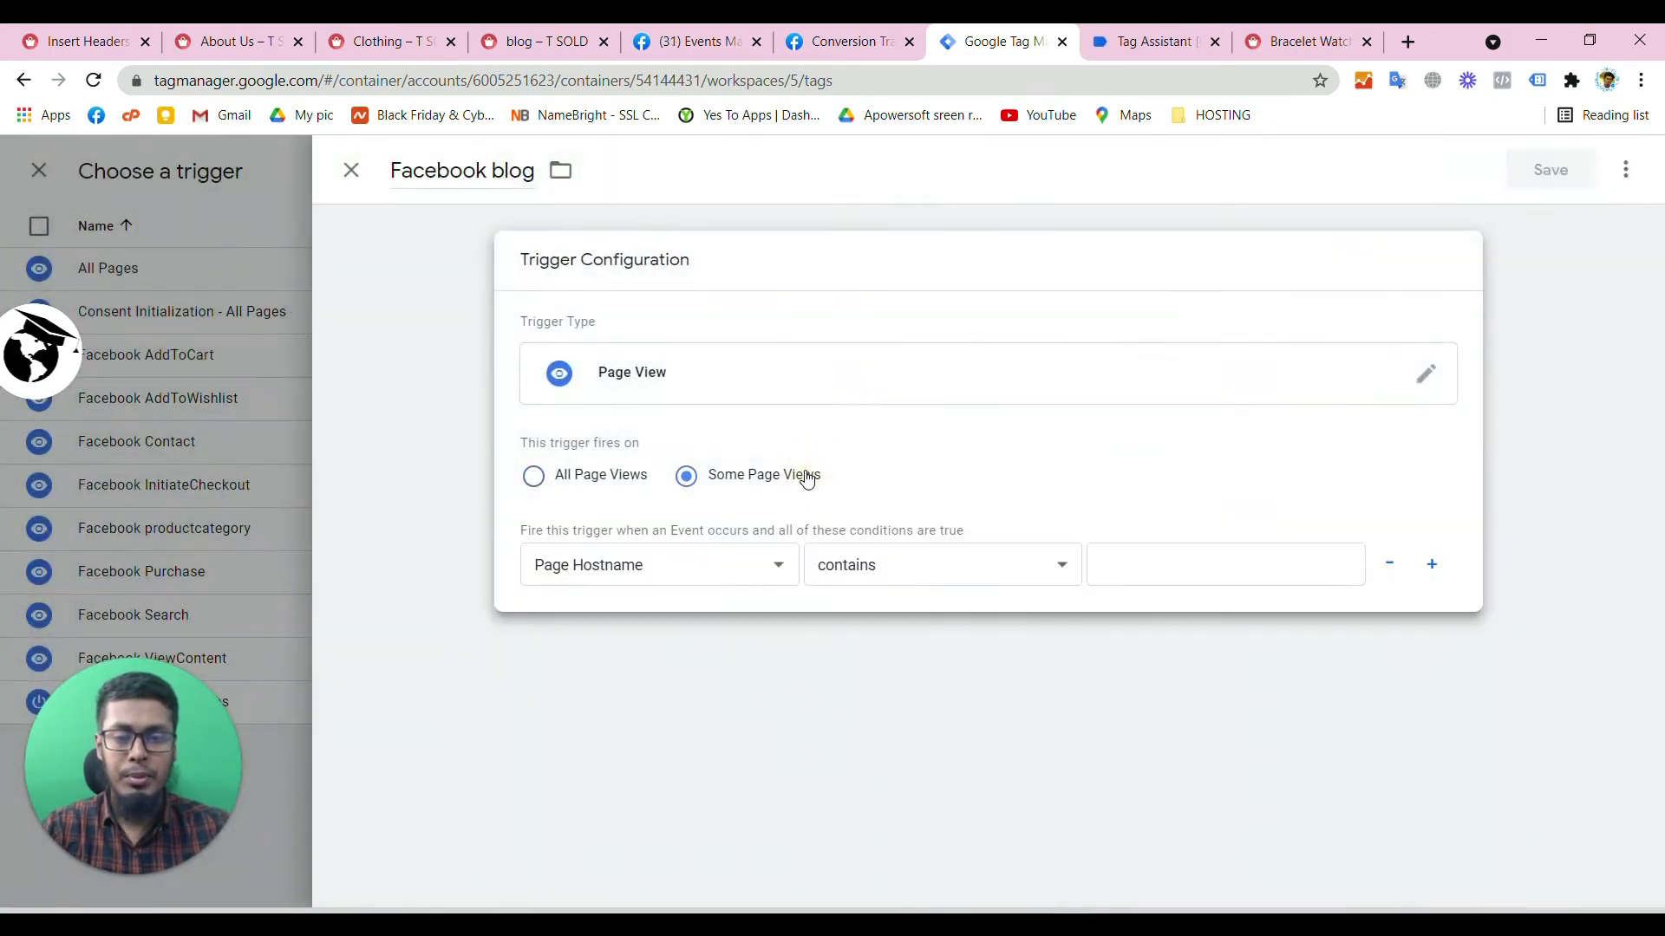
left_click(740, 568)
left_click(713, 640)
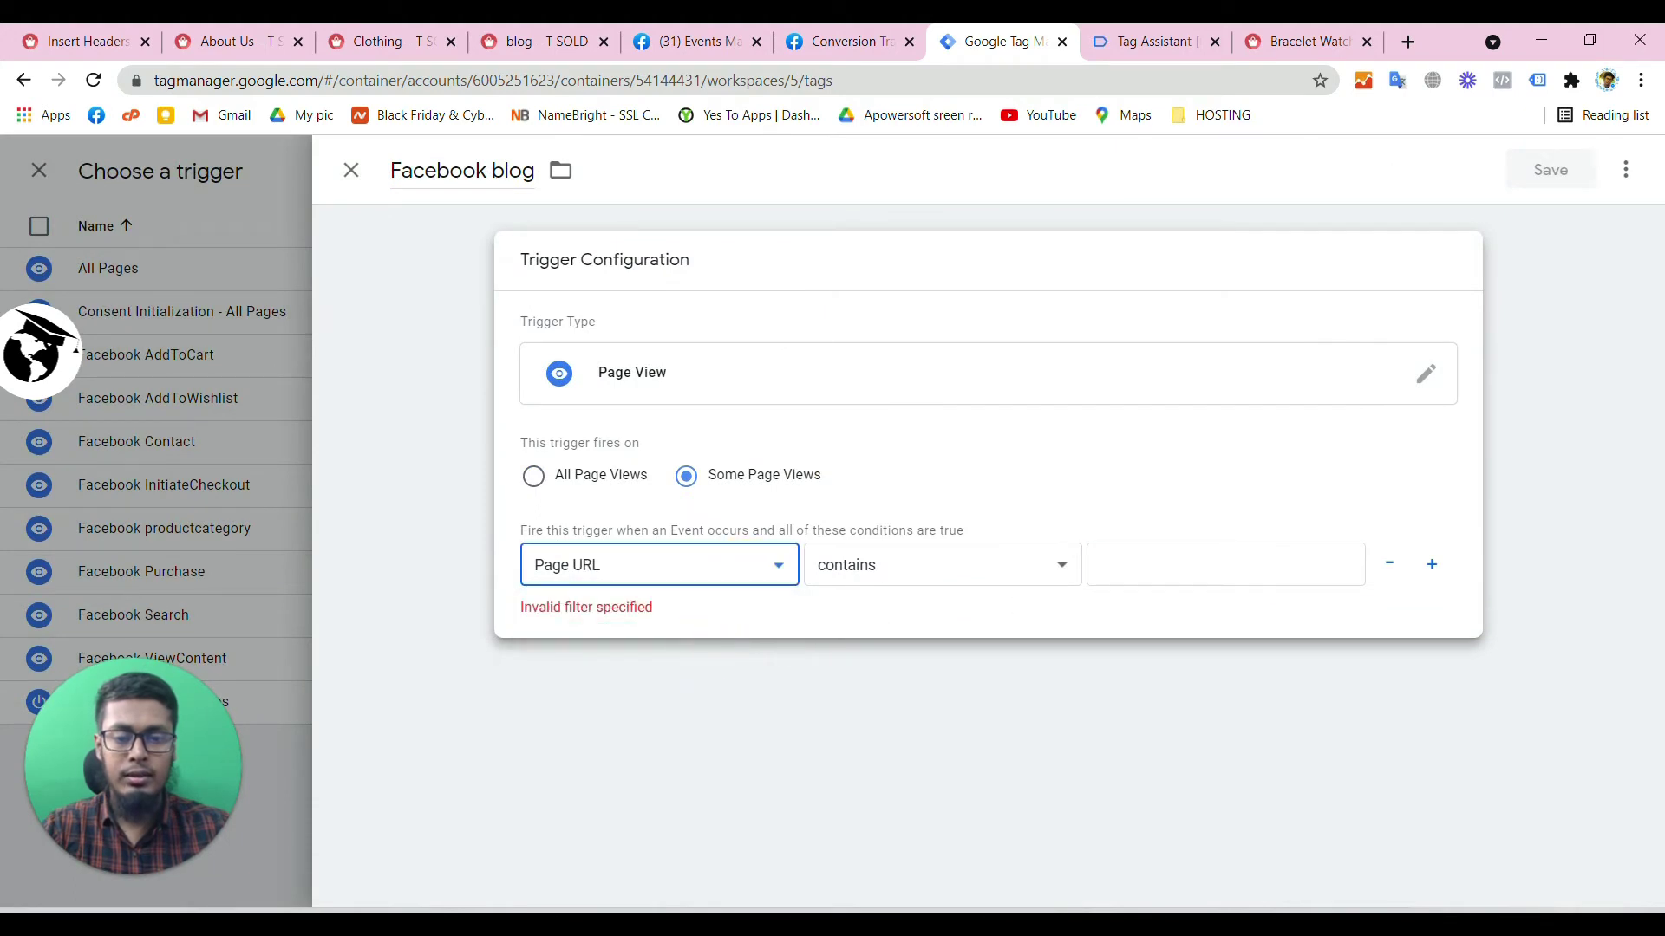
left_click(1127, 564)
type("blog")
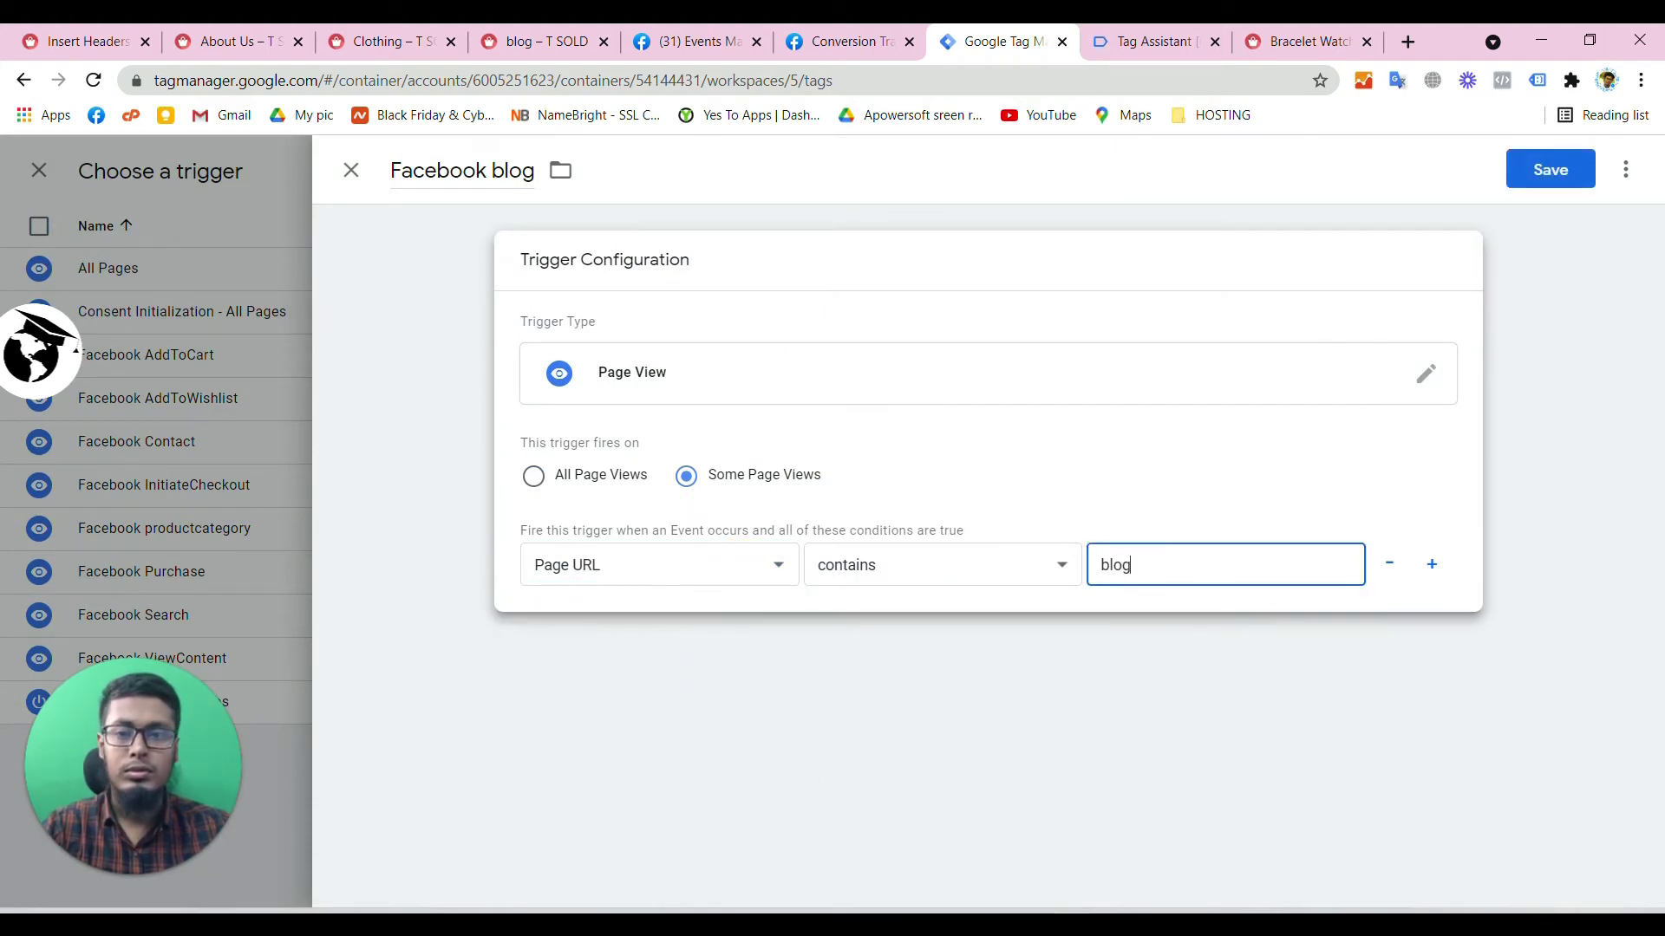
- Look up the blog page's URL path among the open shop pages
left_click(230, 41)
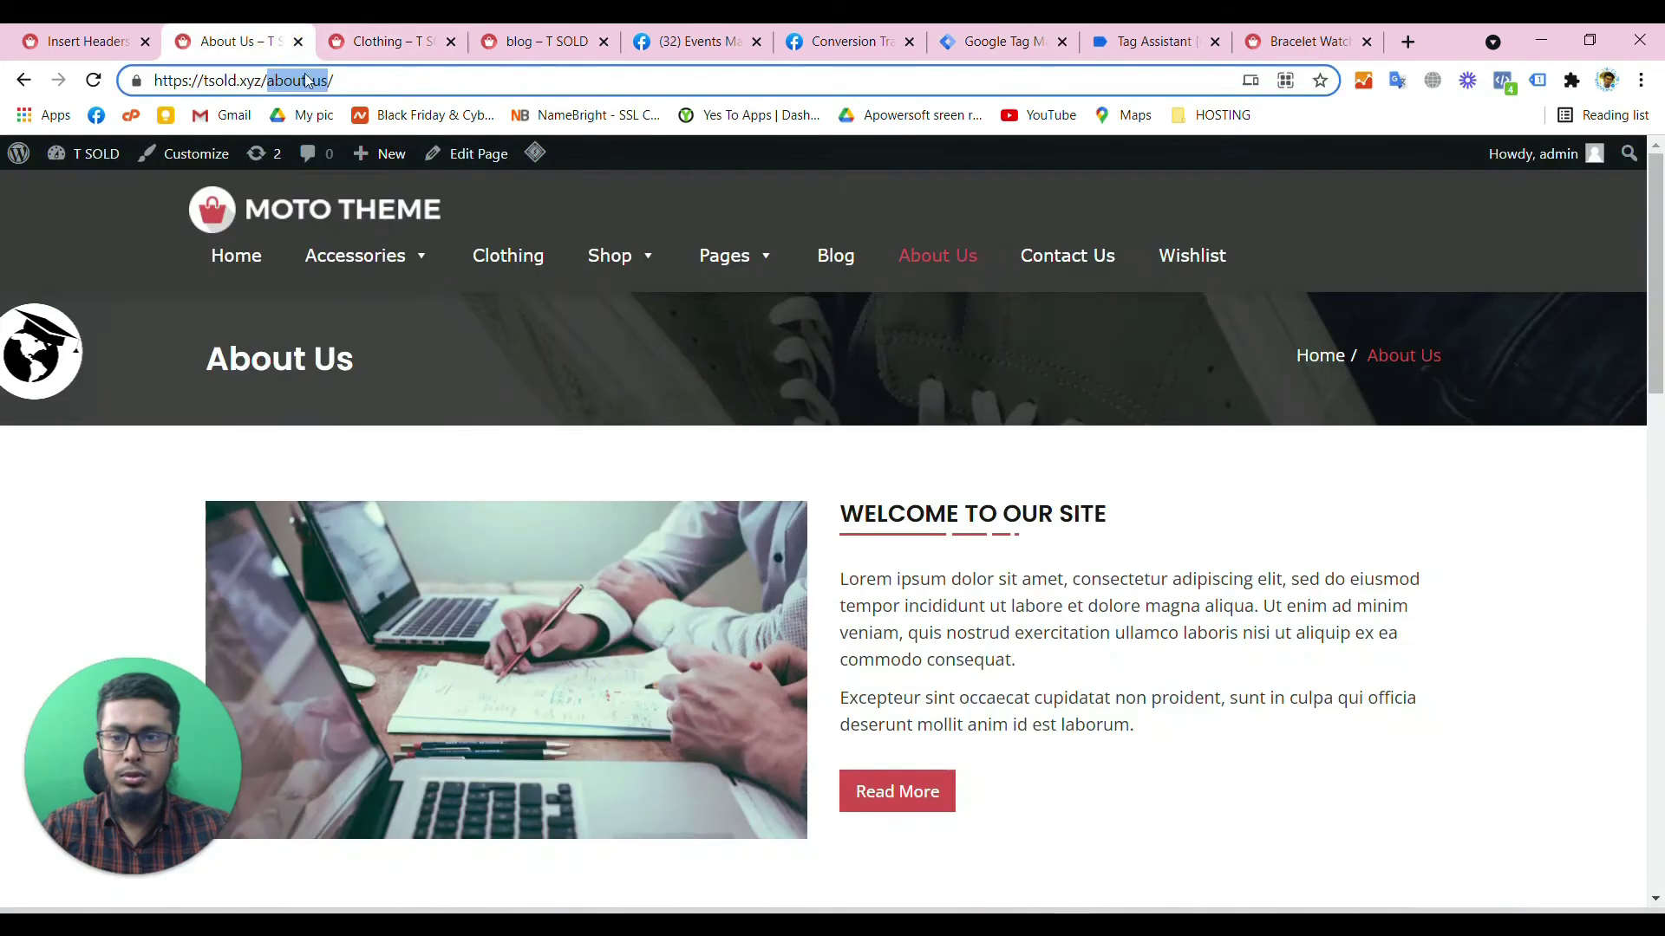
left_click(373, 41)
left_click(534, 42)
left_click(336, 81)
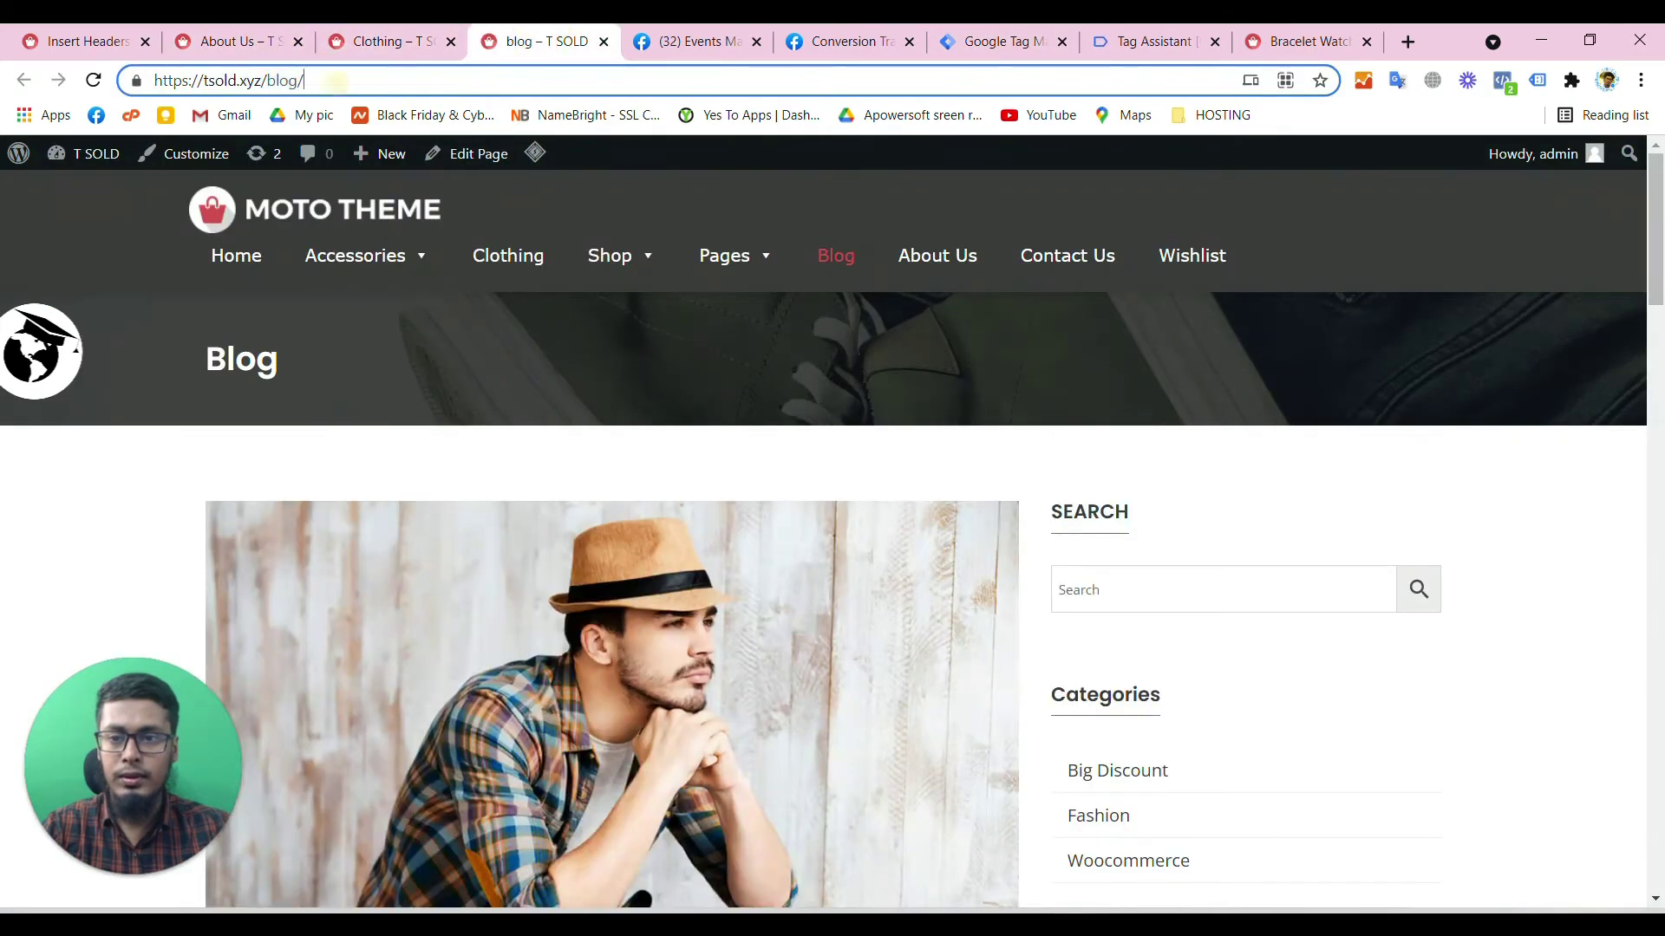
left_click_drag(261, 81, 305, 81)
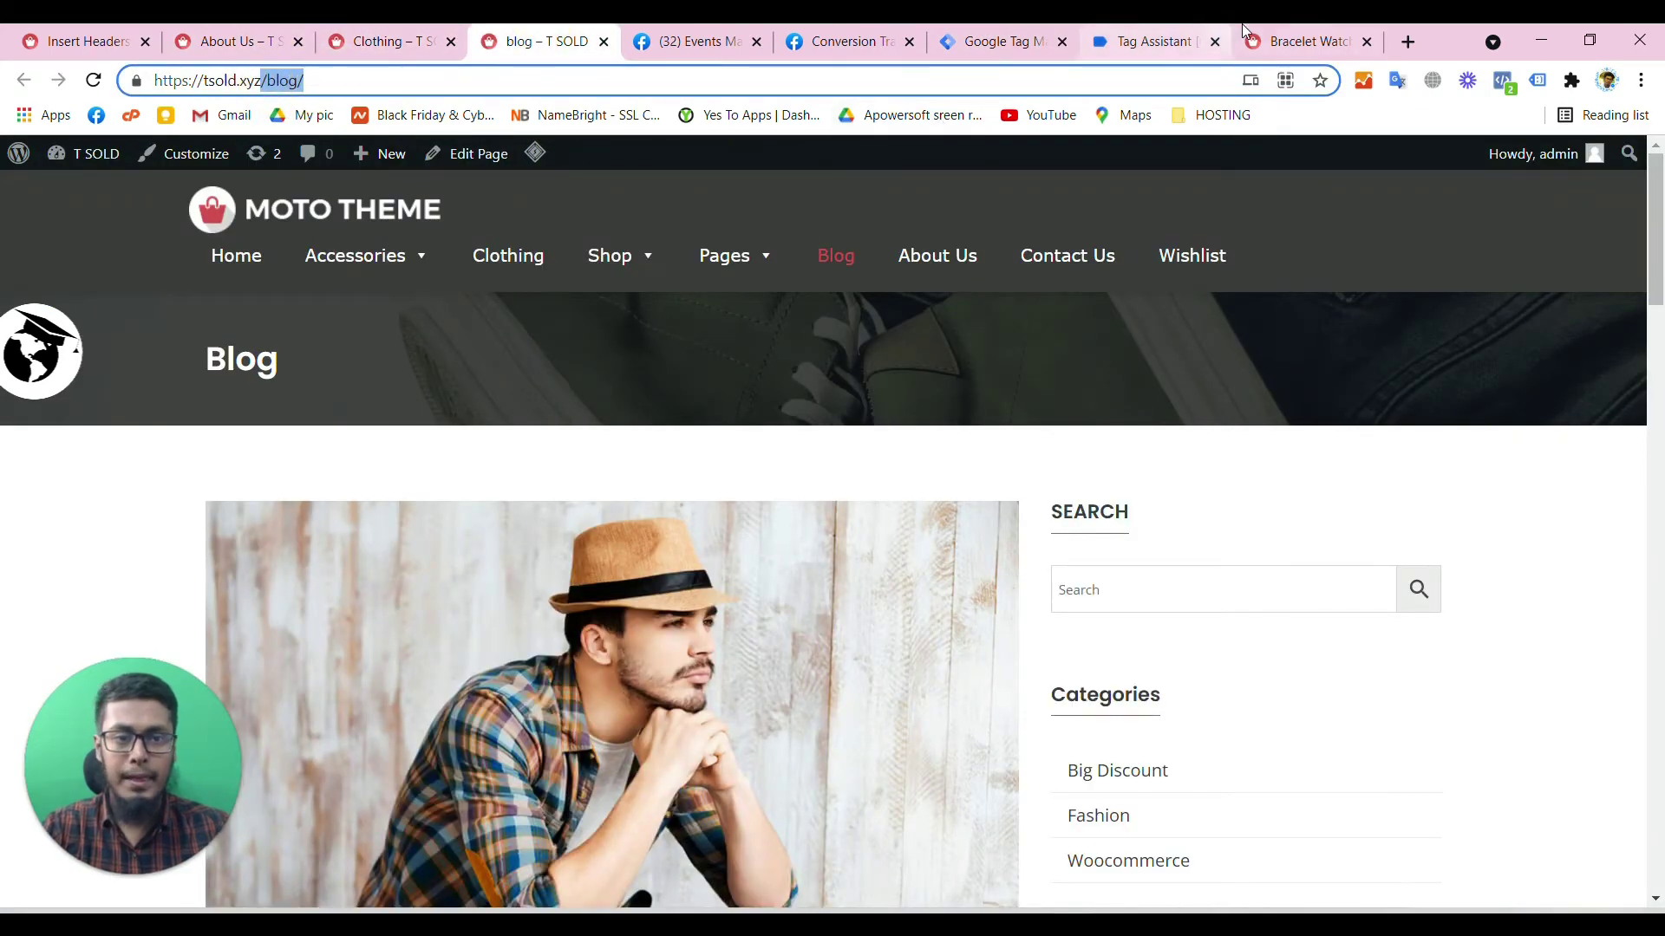
left_click(1292, 41)
left_click(1101, 42)
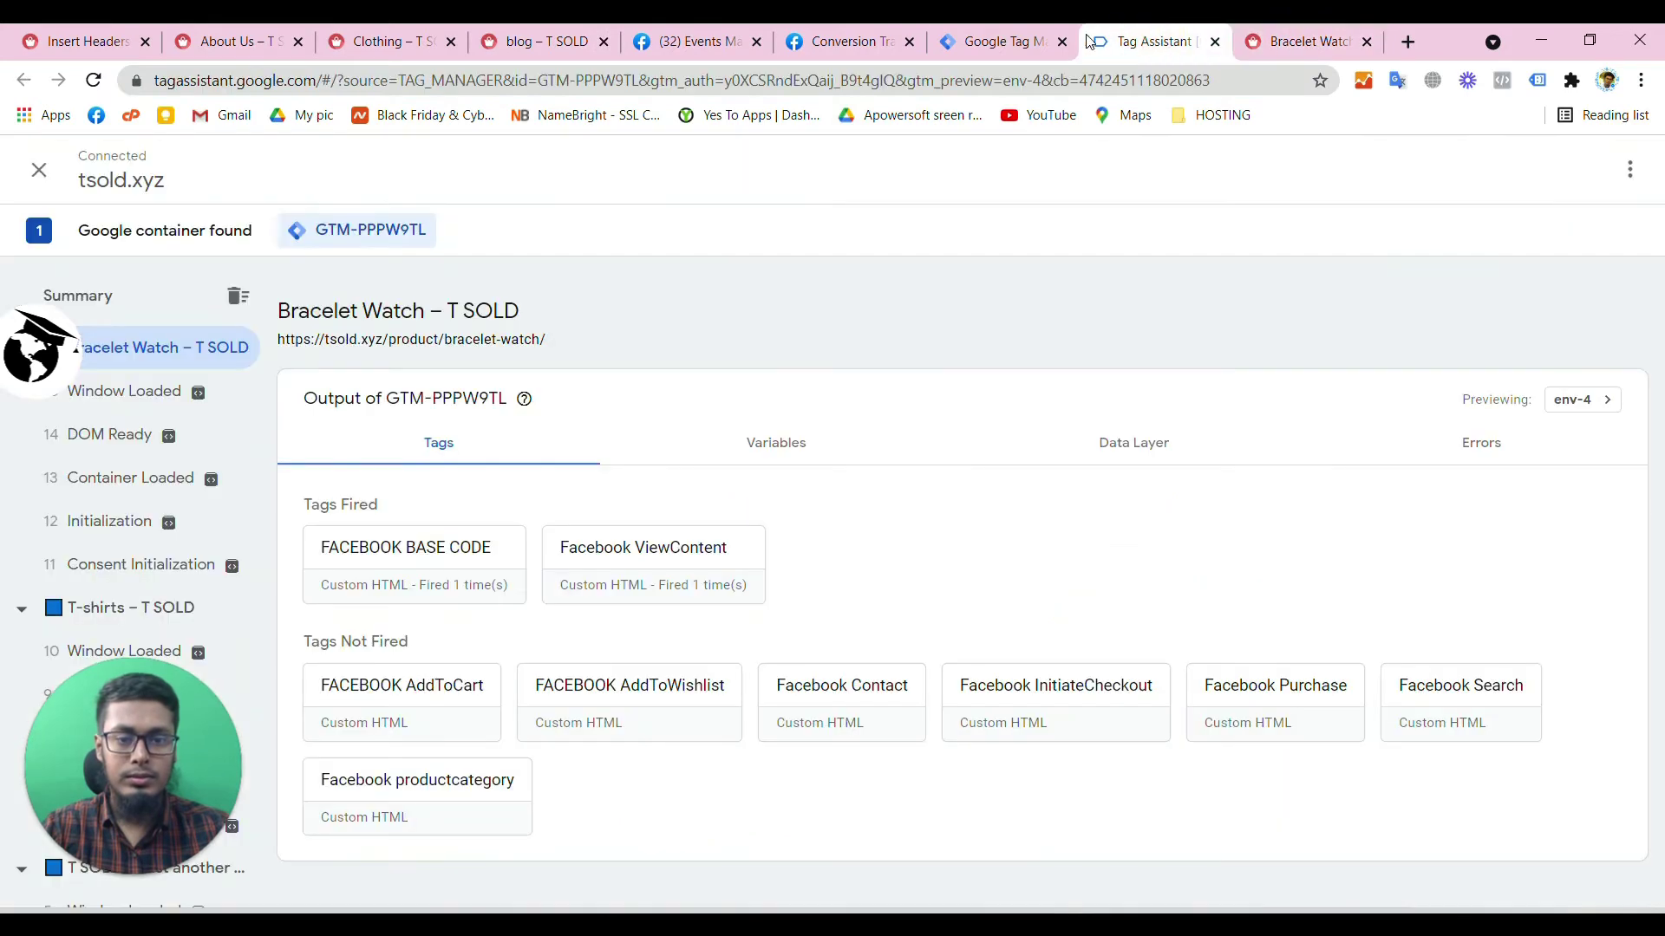
- Back in Tag Manager, change the trigger's Page URL condition to "/blog/" and save both the trigger and the Facebook blog tag
left_click(971, 41)
left_click_drag(1136, 565, 1075, 574)
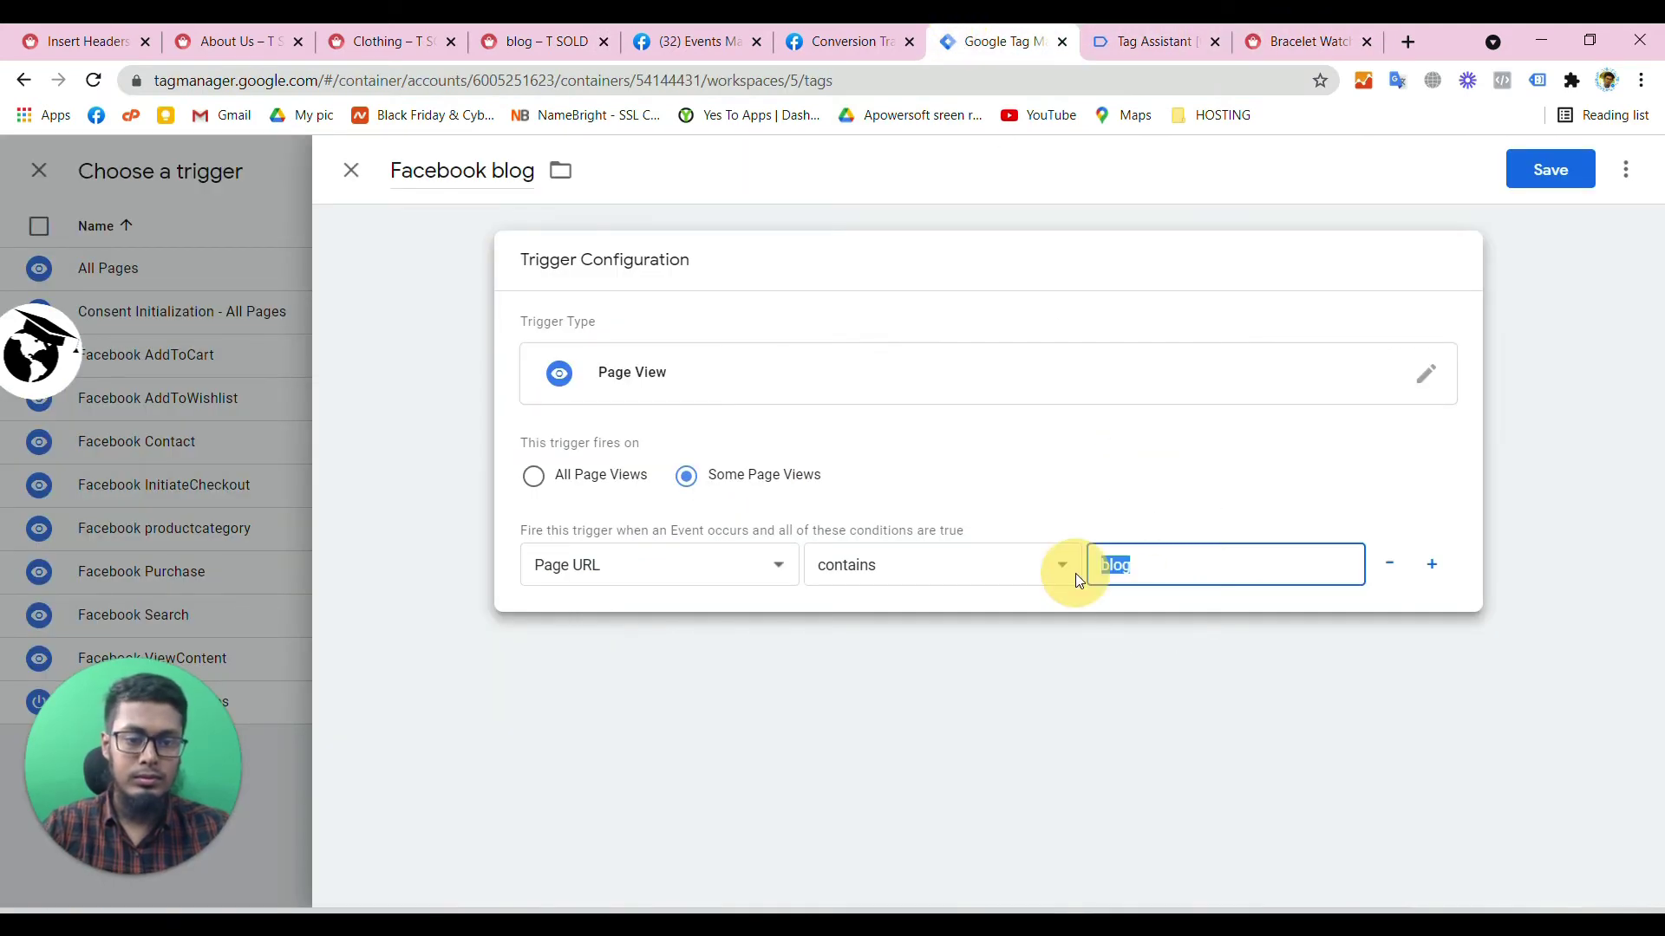
type("/blog/")
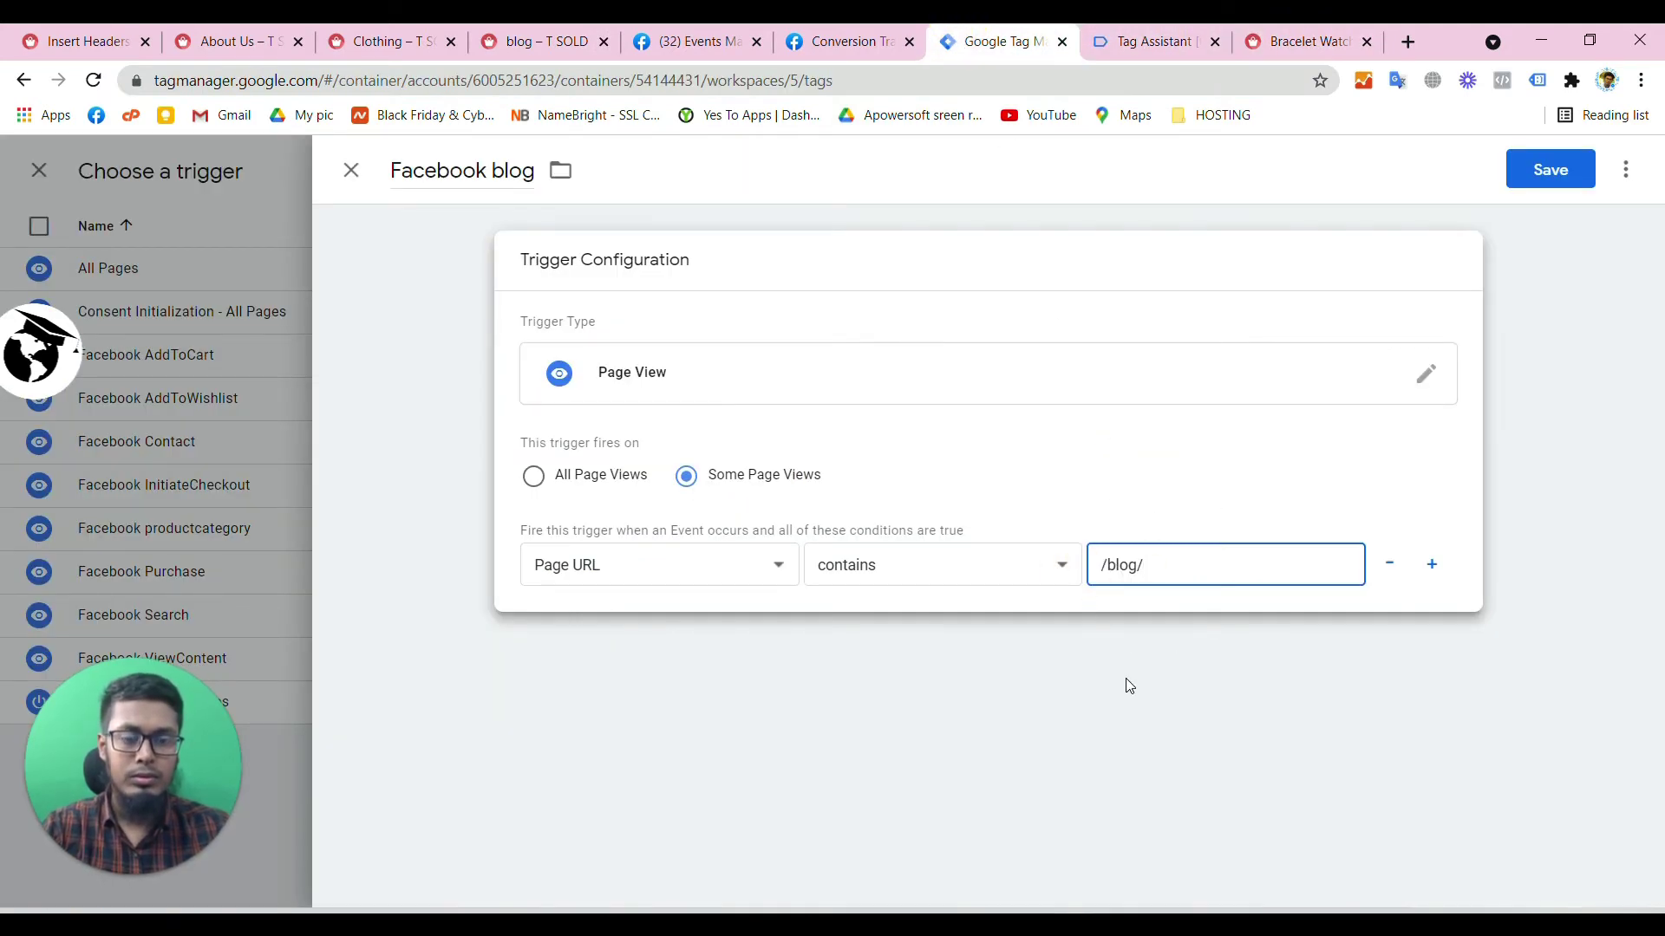
left_click(1550, 170)
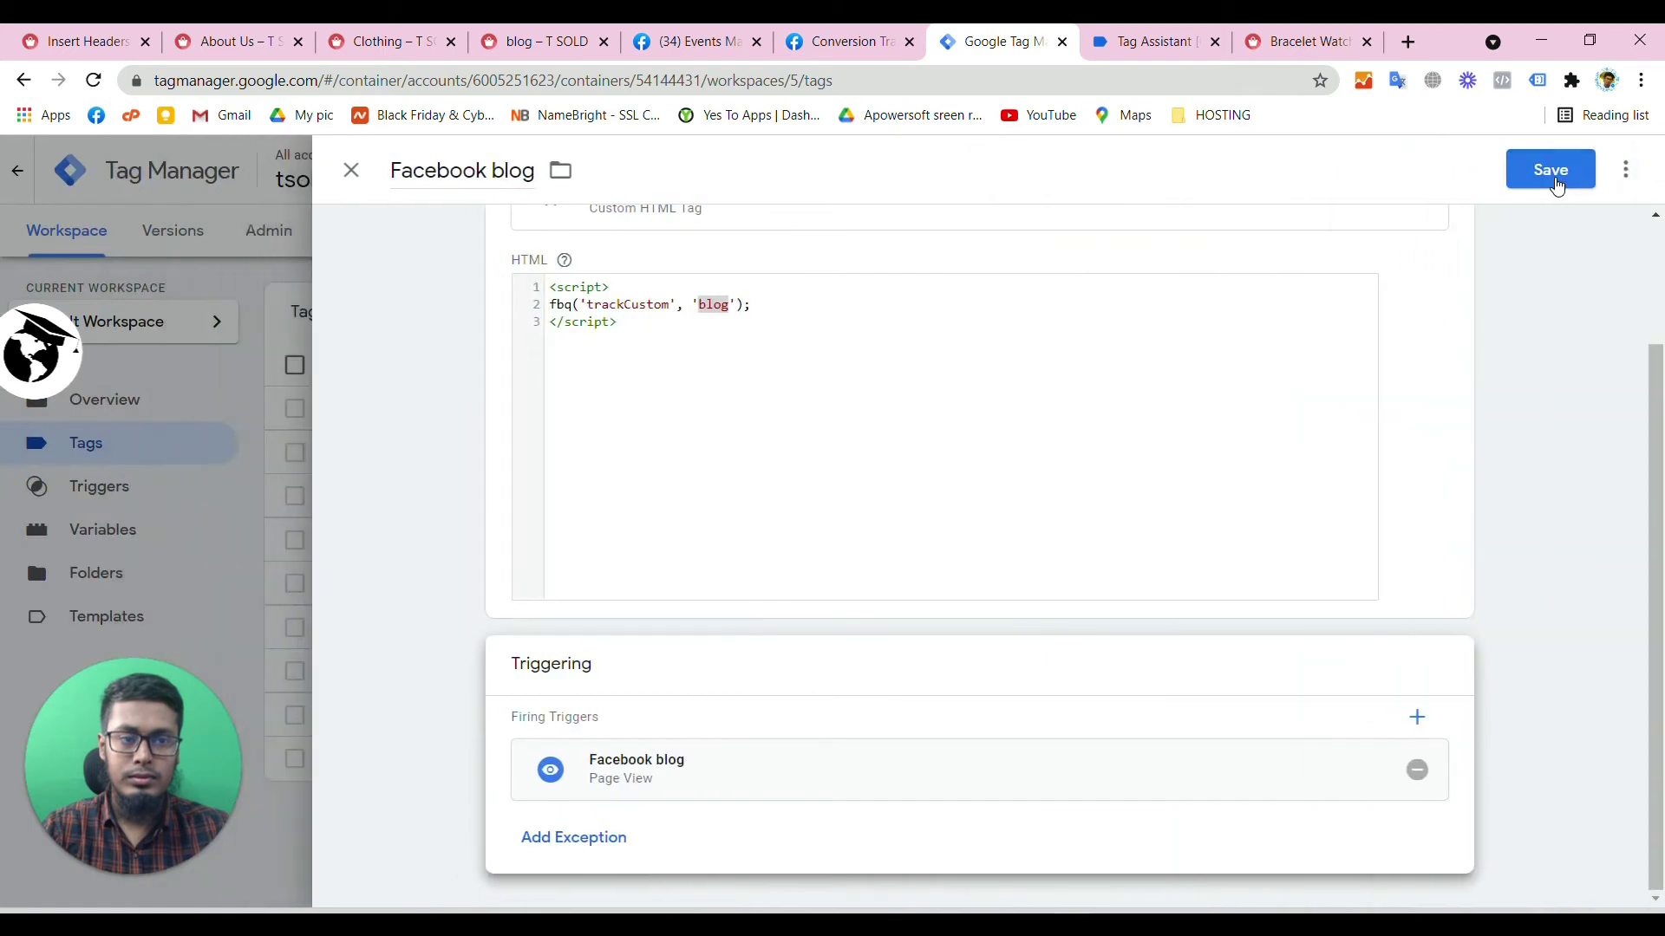
left_click(1551, 170)
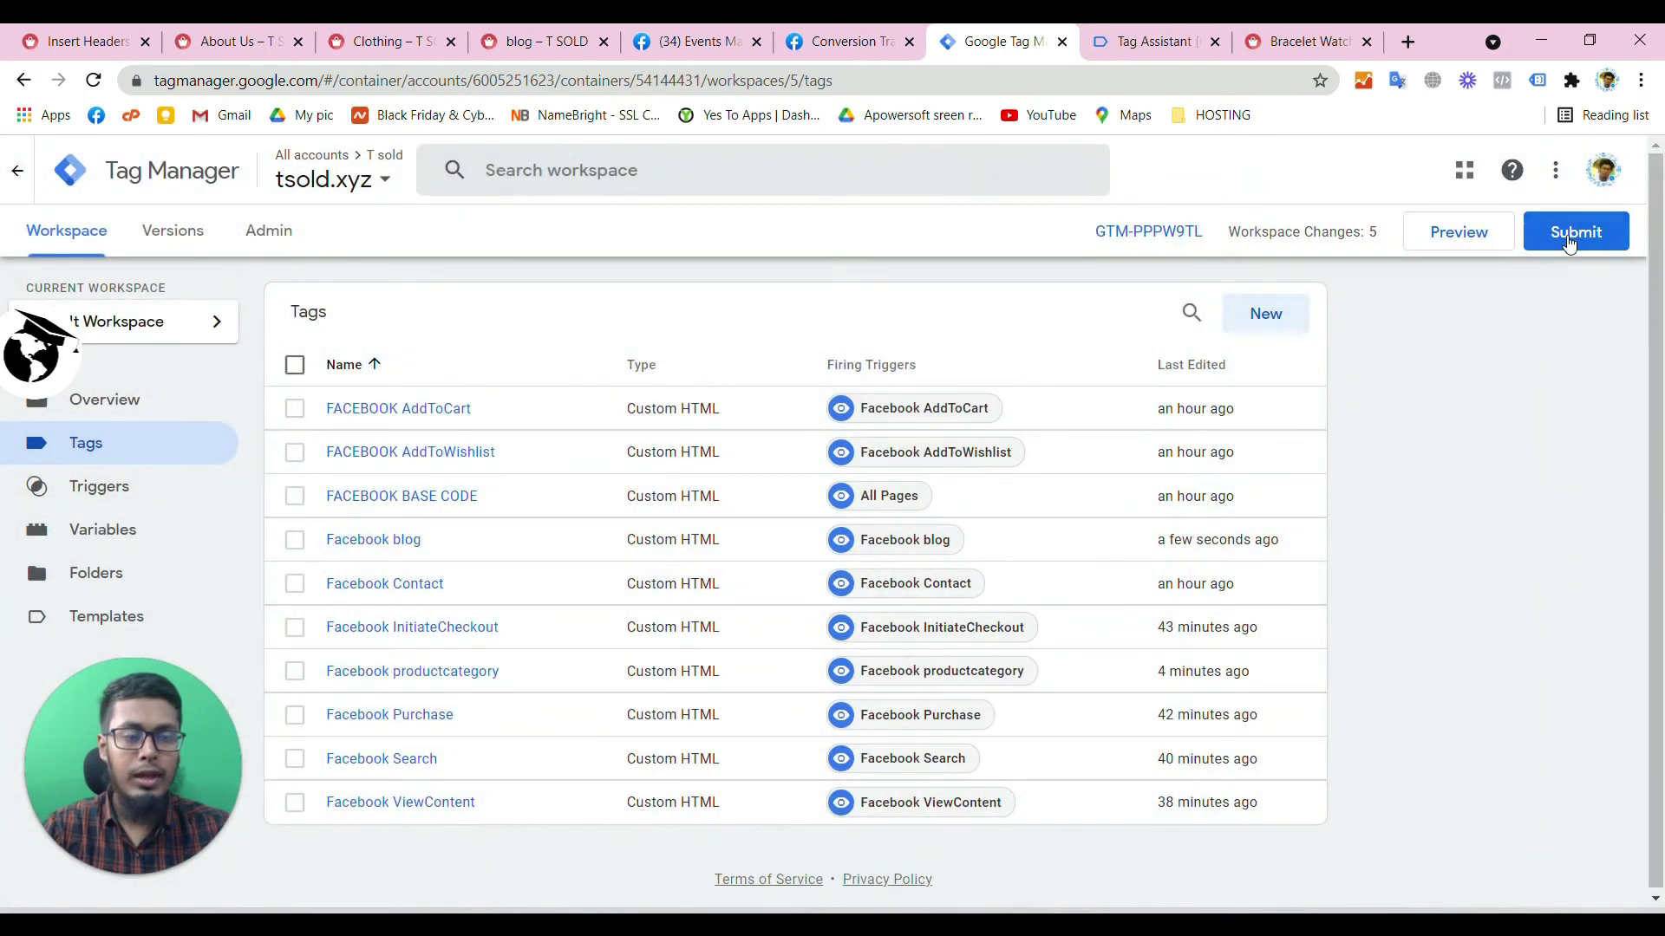
- Create a new tag of the Custom HTML type
left_click(1267, 316)
left_click(907, 423)
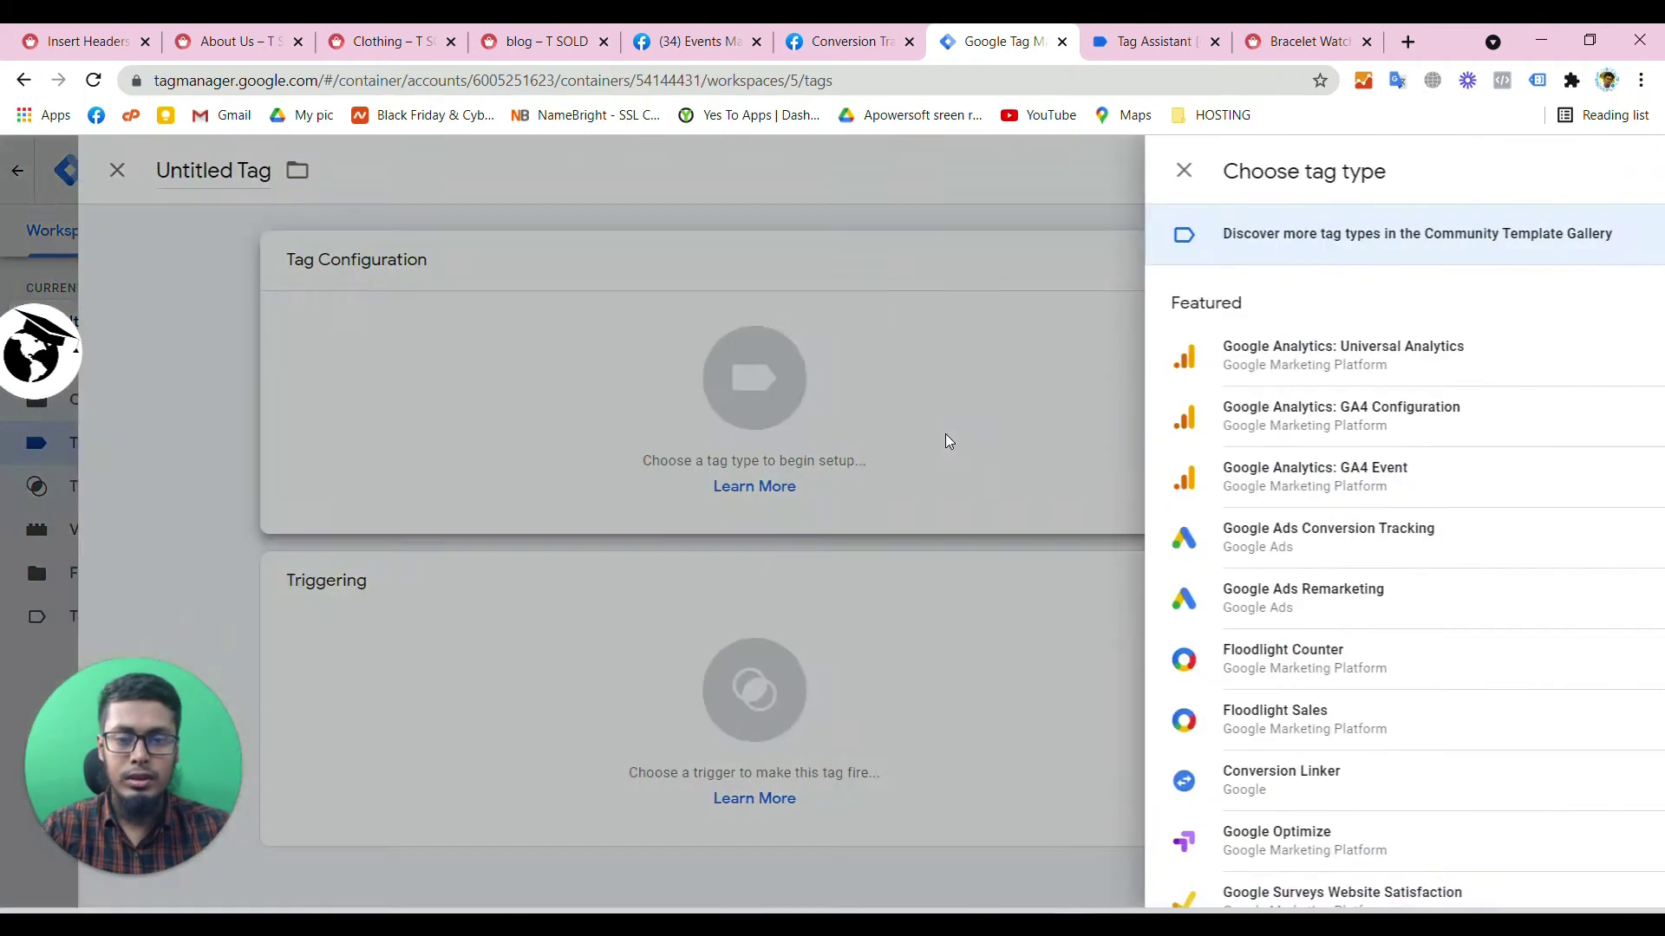
scroll(1170, 451, "down", 4)
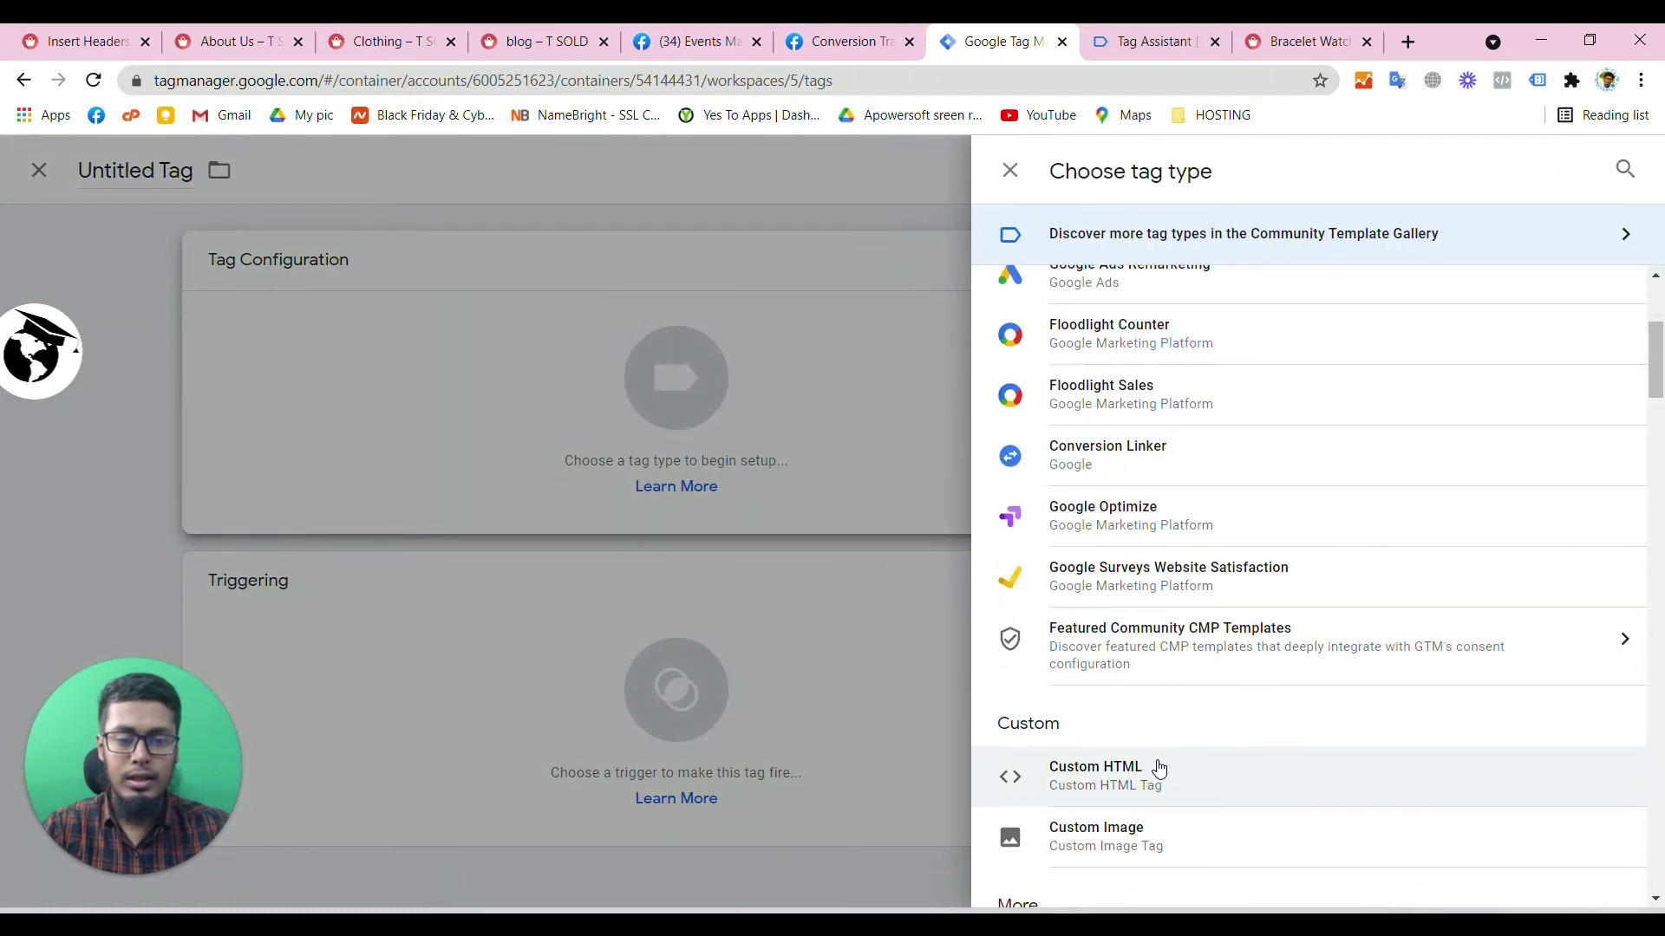
left_click(1158, 768)
- Copy the fbq trackCustom 'aboutus' script from the Notepad notes into the new tag's HTML code in Tag Manager
key("alt+Tab")
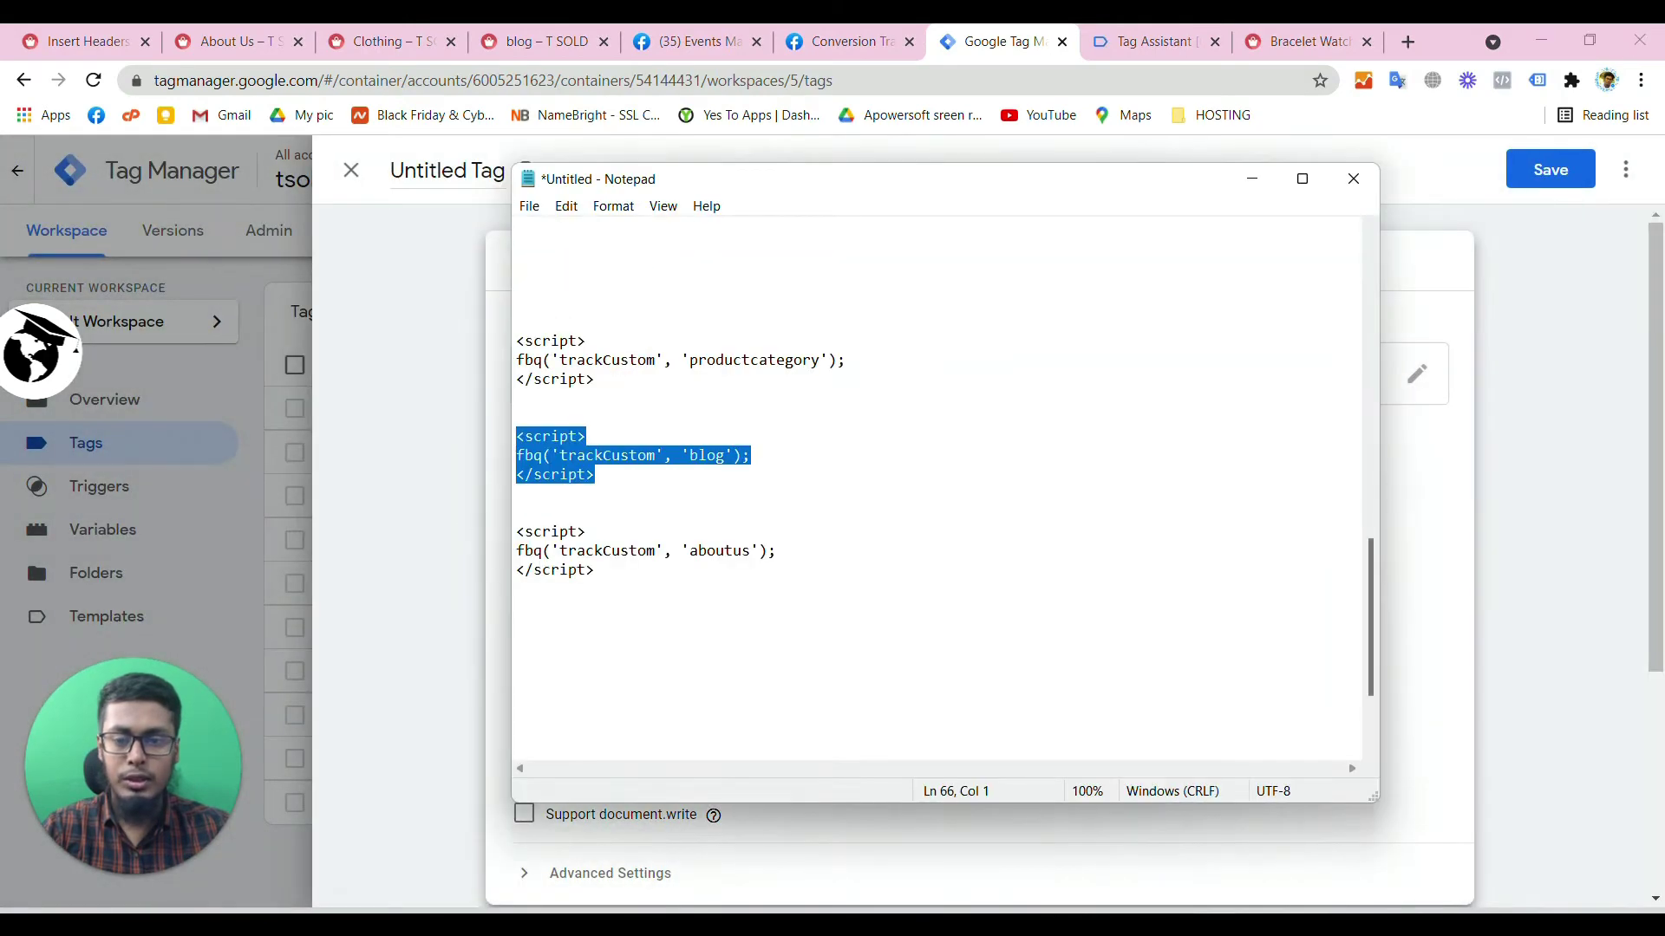
left_click_drag(598, 570, 502, 528)
key("ctrl+c")
key("alt+Tab")
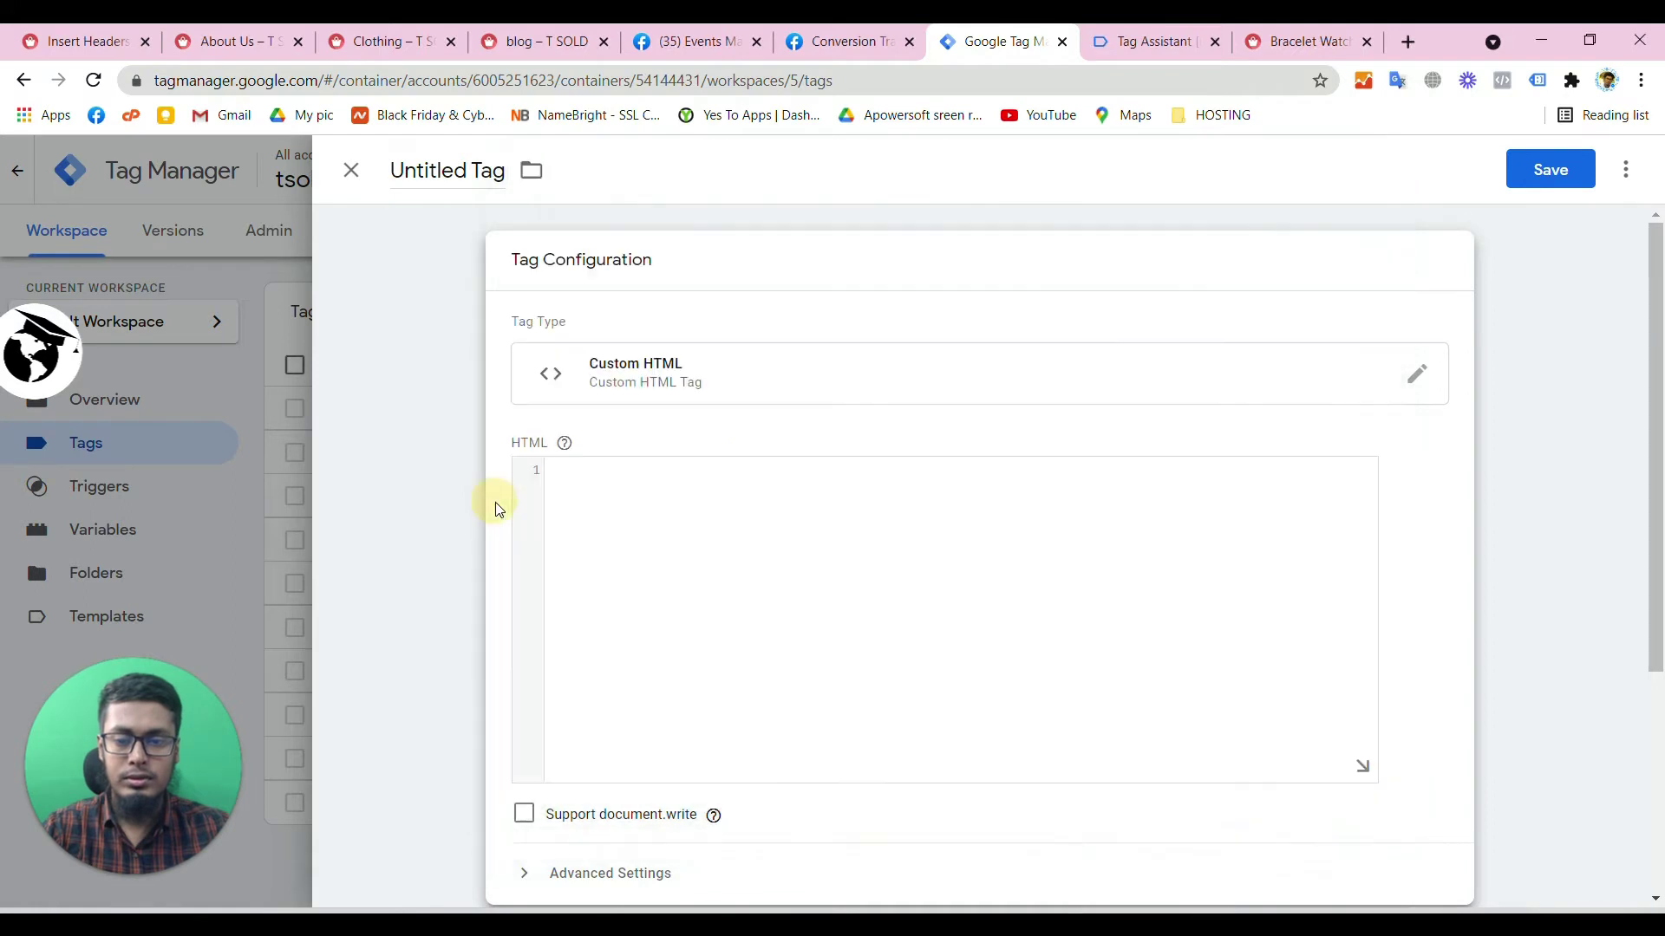
left_click(673, 528)
key("ctrl+v")
- Name the new tag "Facebook aboutus"
double_click(724, 505)
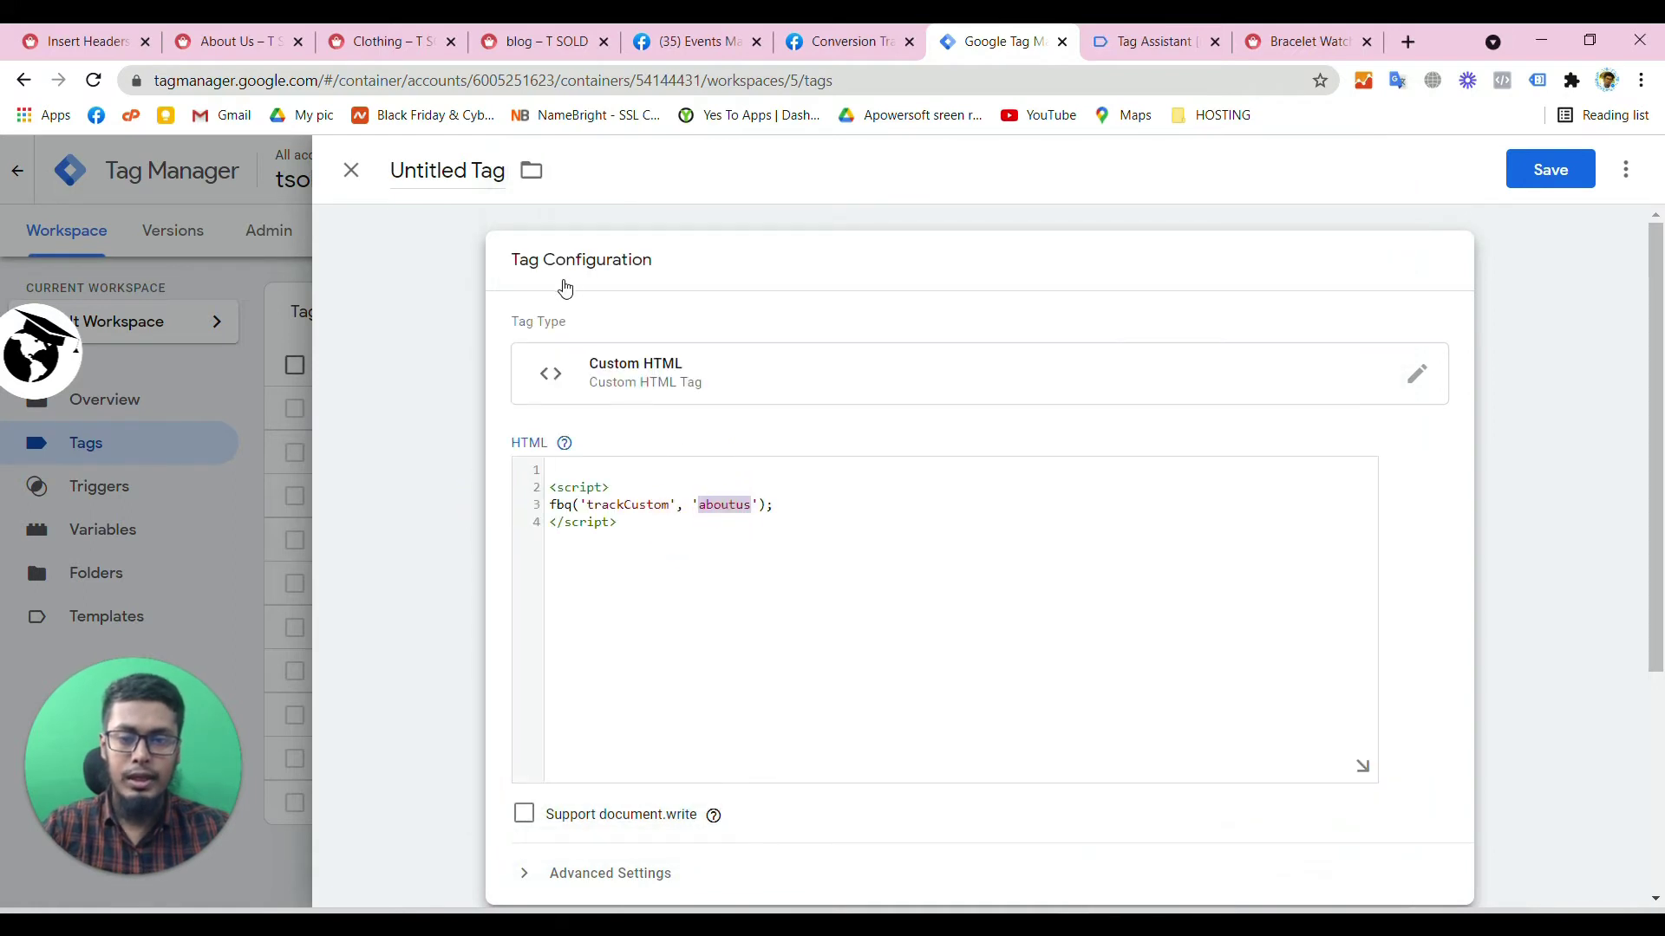
left_click(445, 169)
type("Fac")
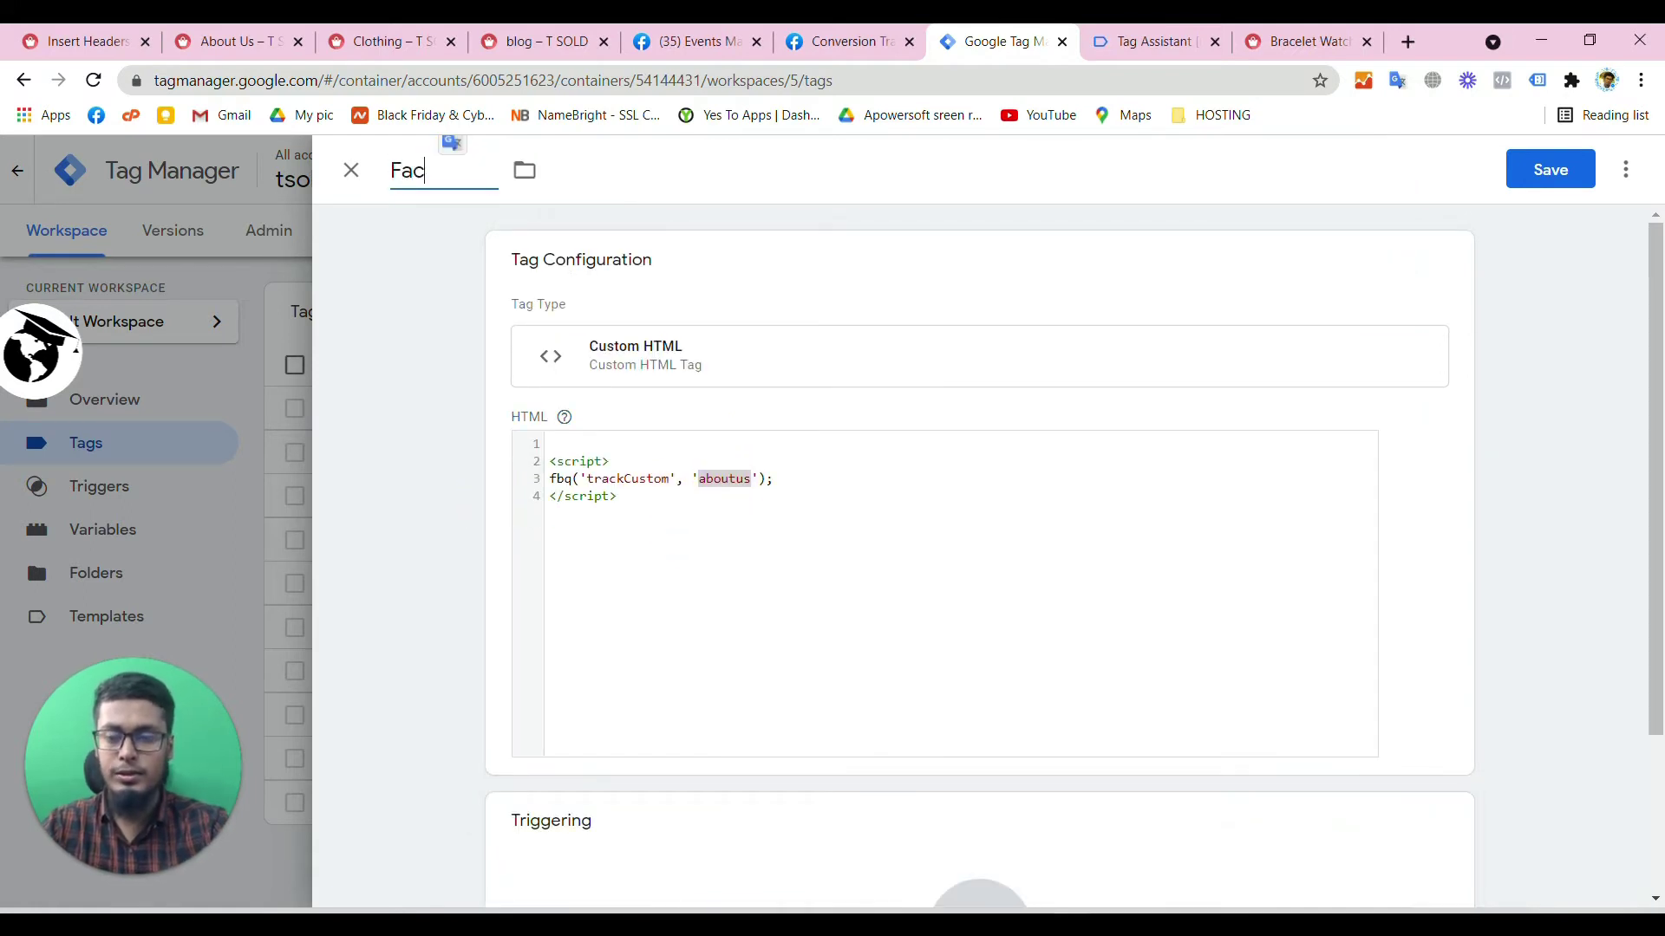
type("ebook")
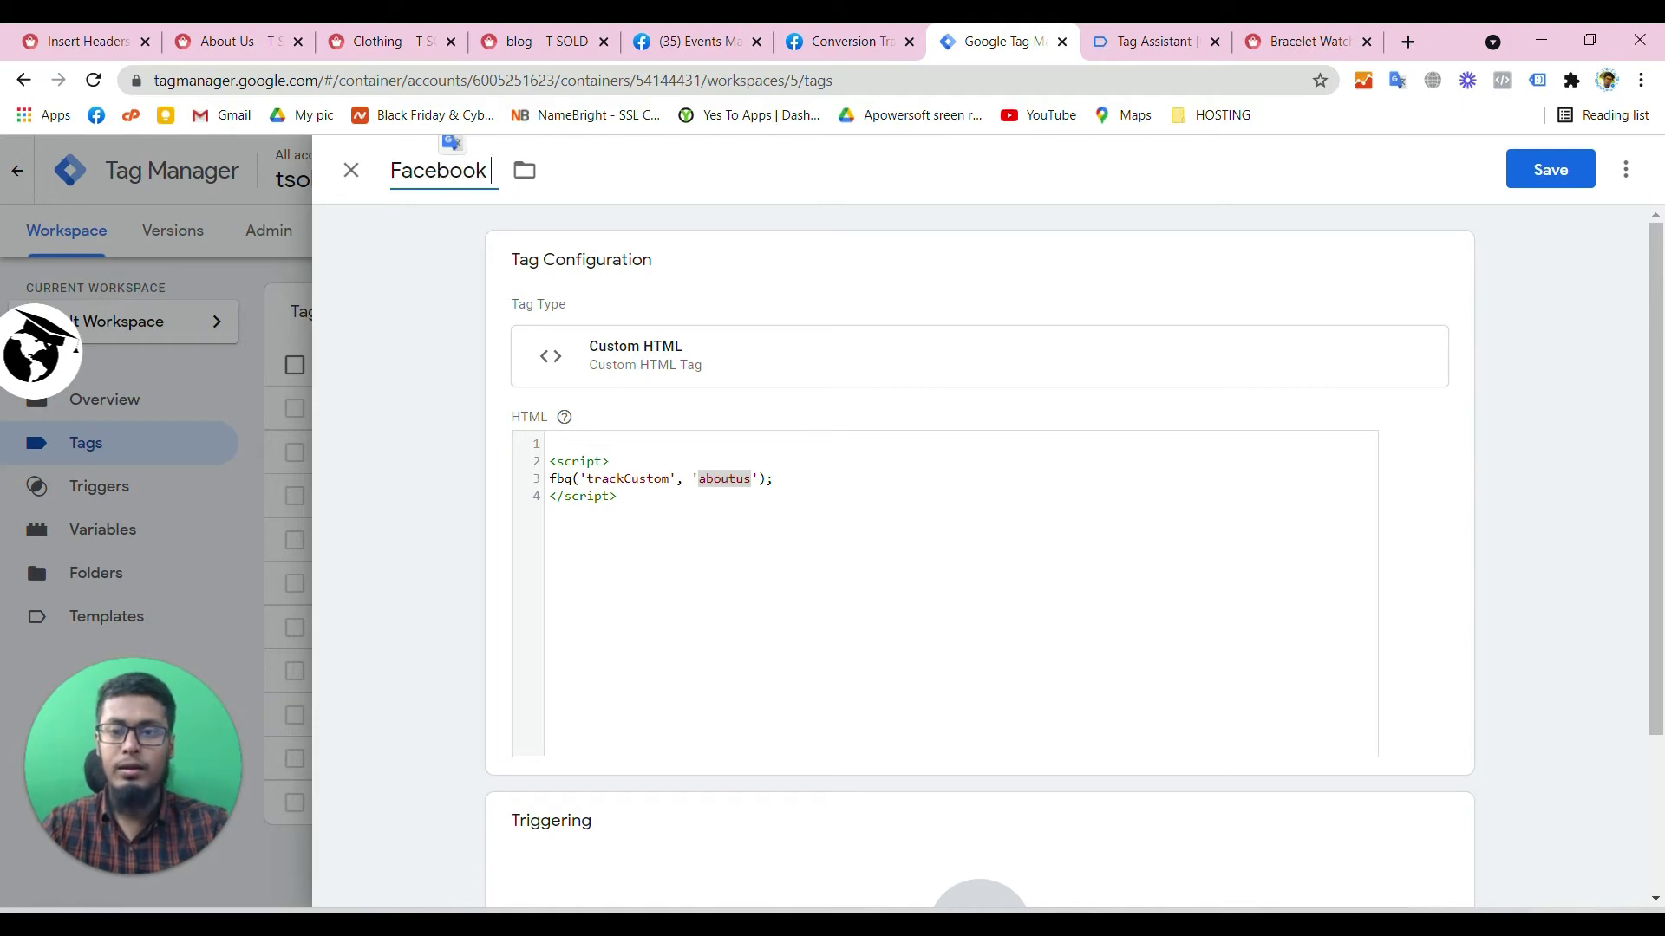
type("aboutus")
- Add a new trigger to the Facebook aboutus tag and name it "Facebook aboutus"
scroll(612, 407, "down", 3)
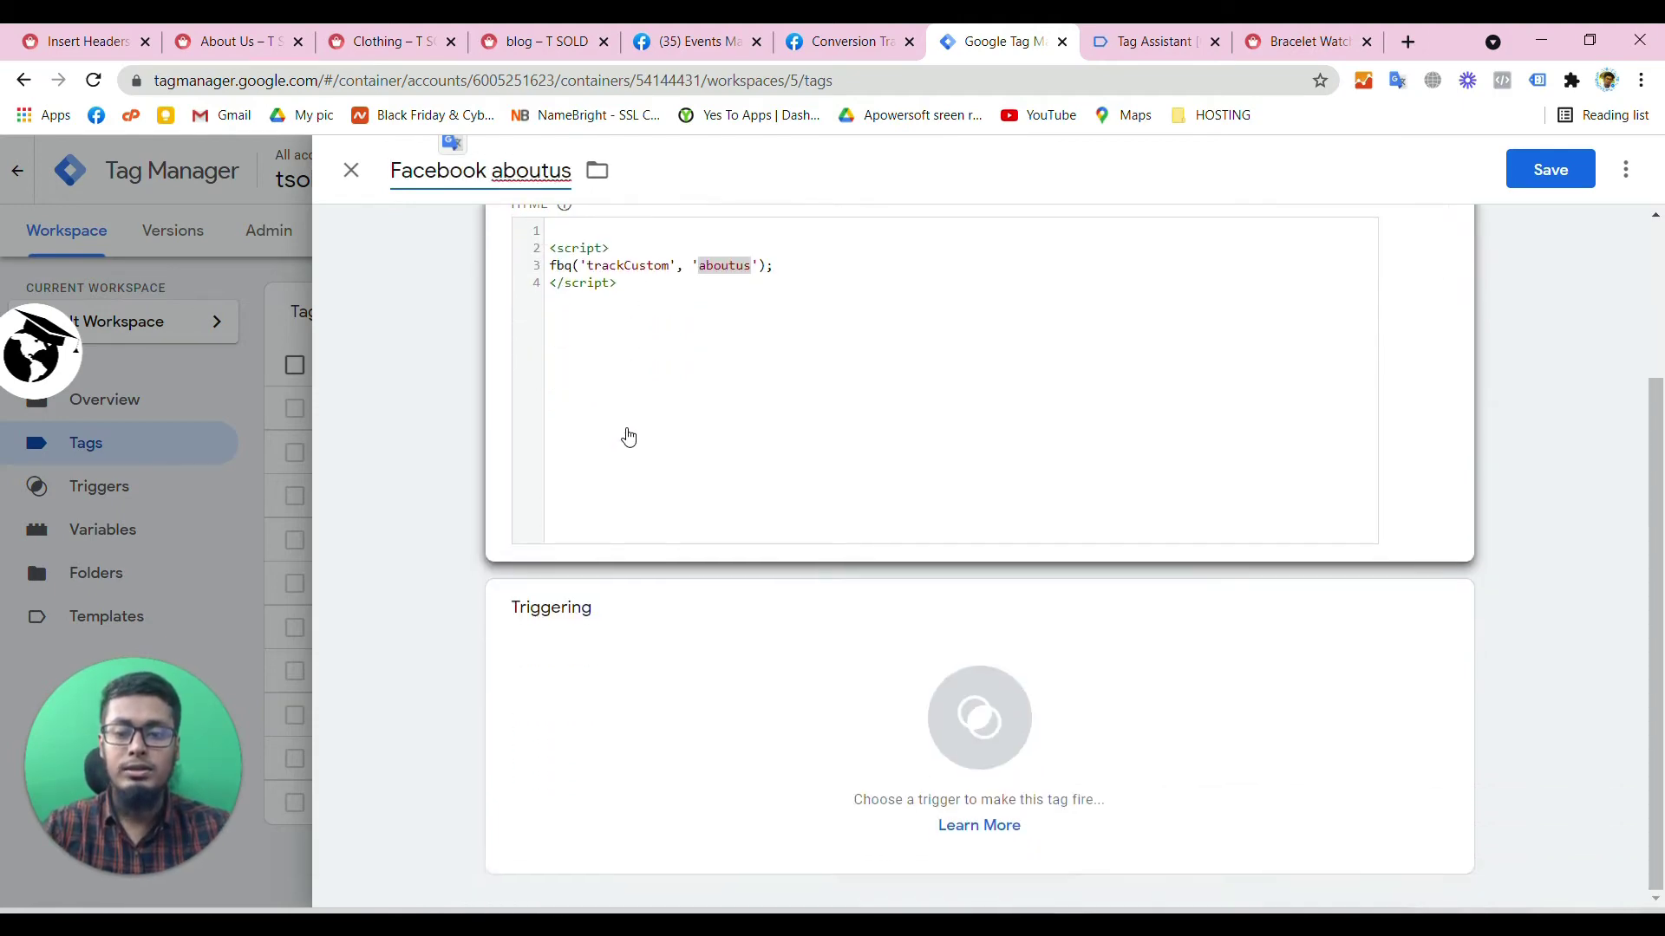
left_click(677, 644)
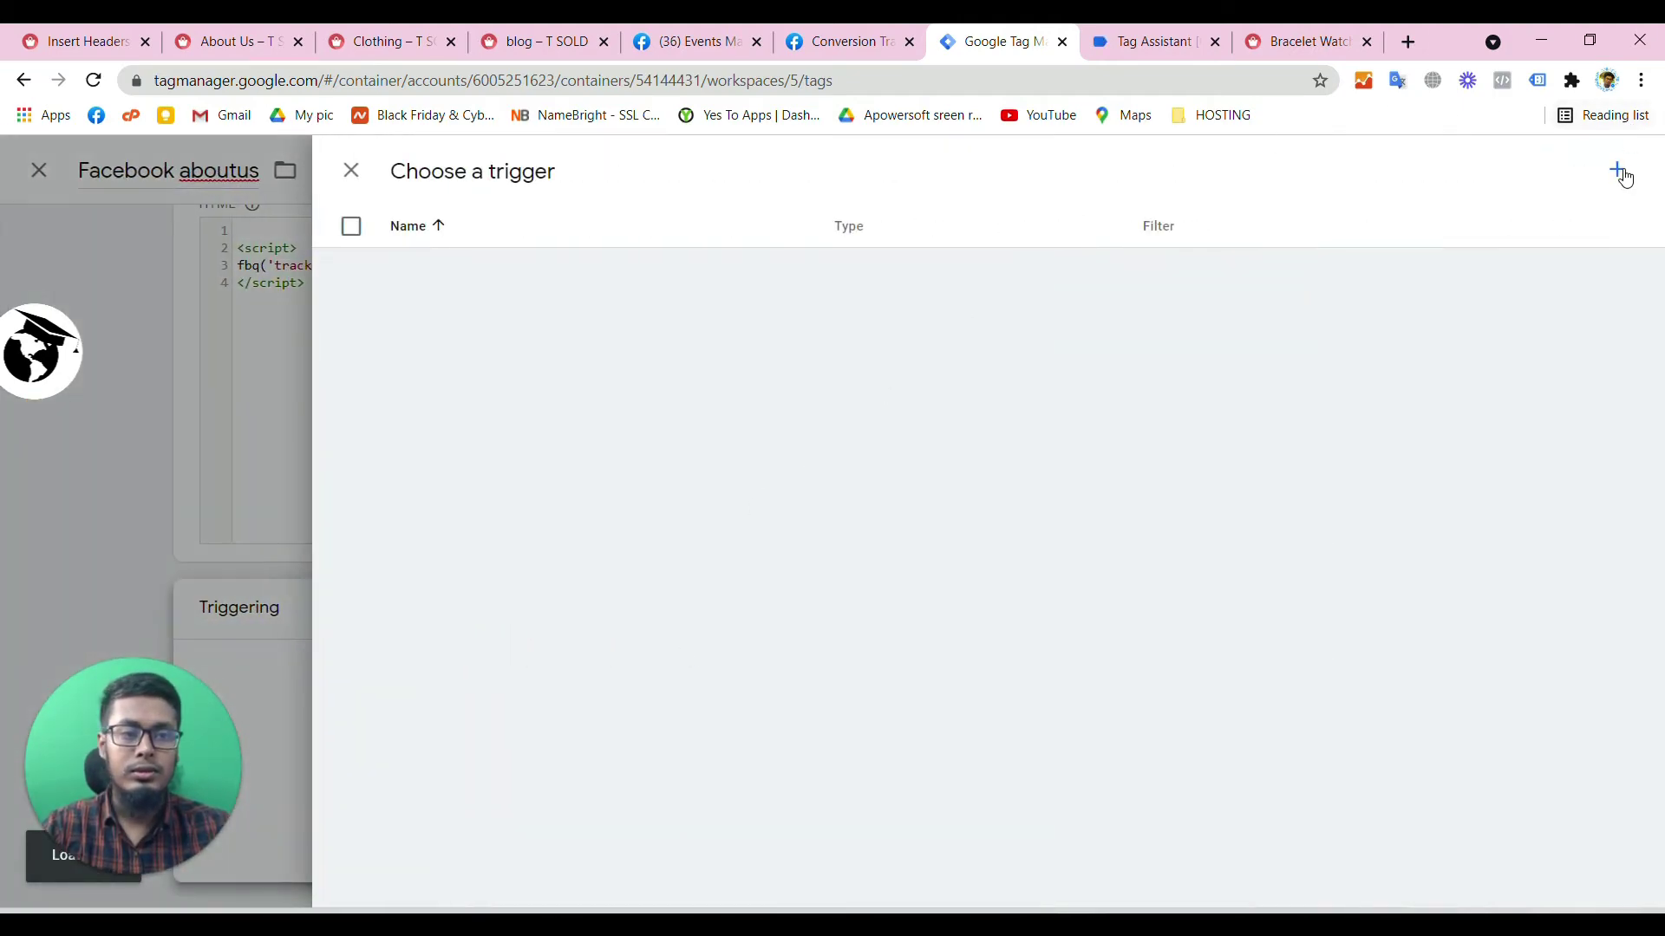
left_click(1621, 174)
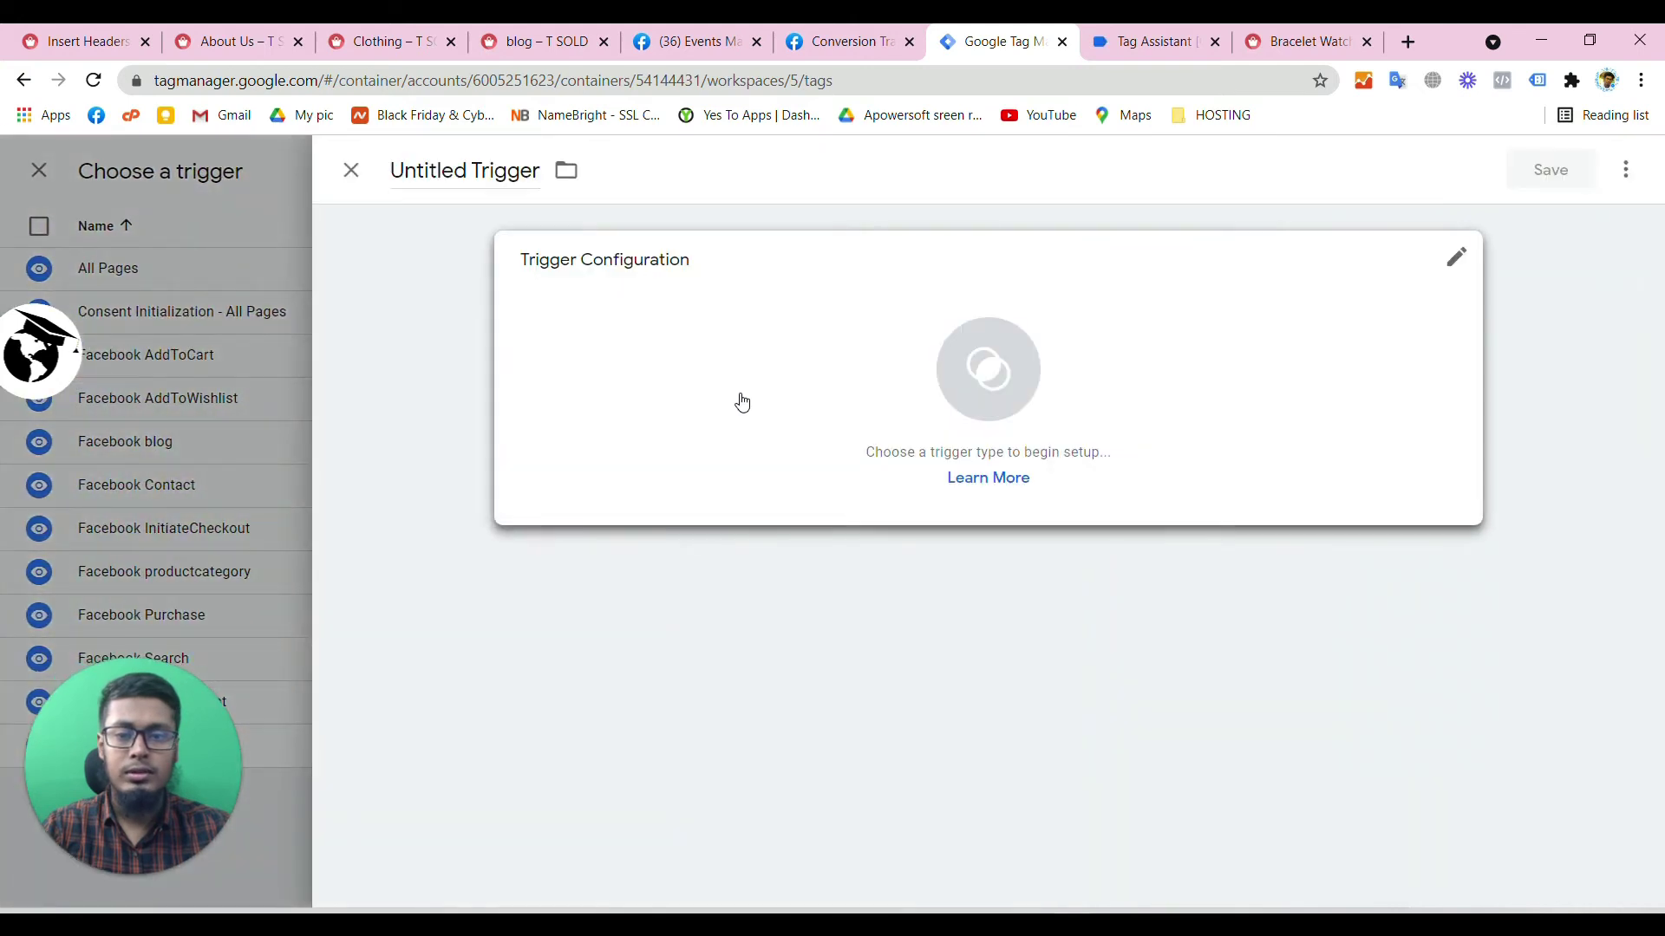
double_click(409, 170)
left_click(416, 170)
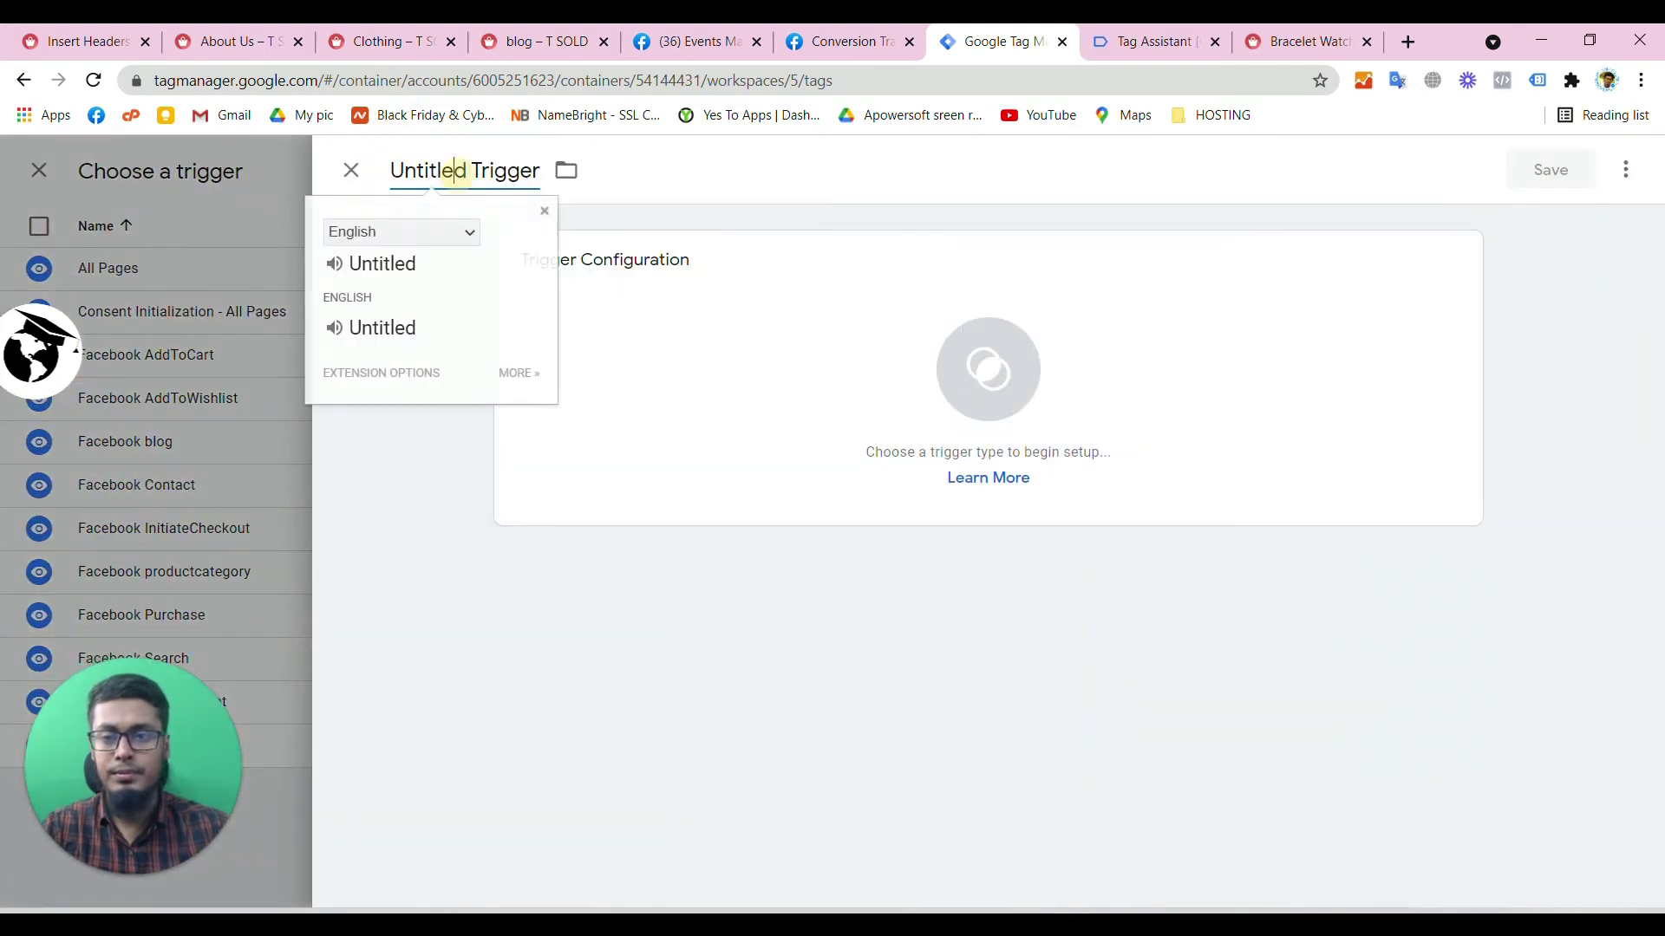
triple_click(422, 172)
type("Faceb")
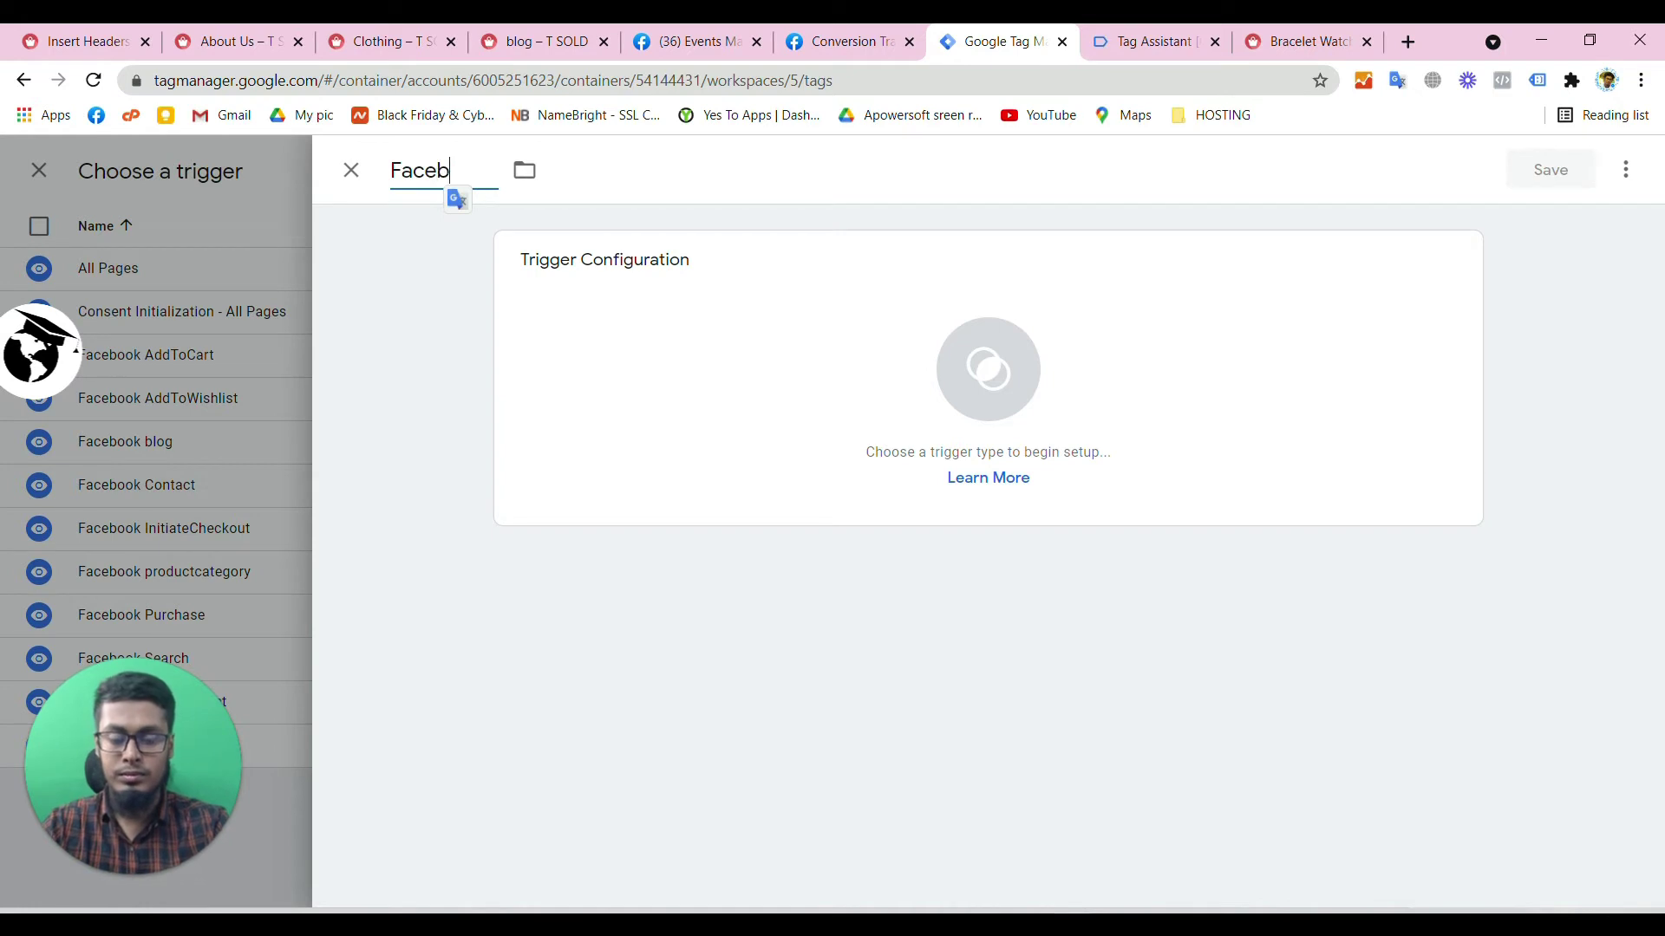
type("ook aboutus")
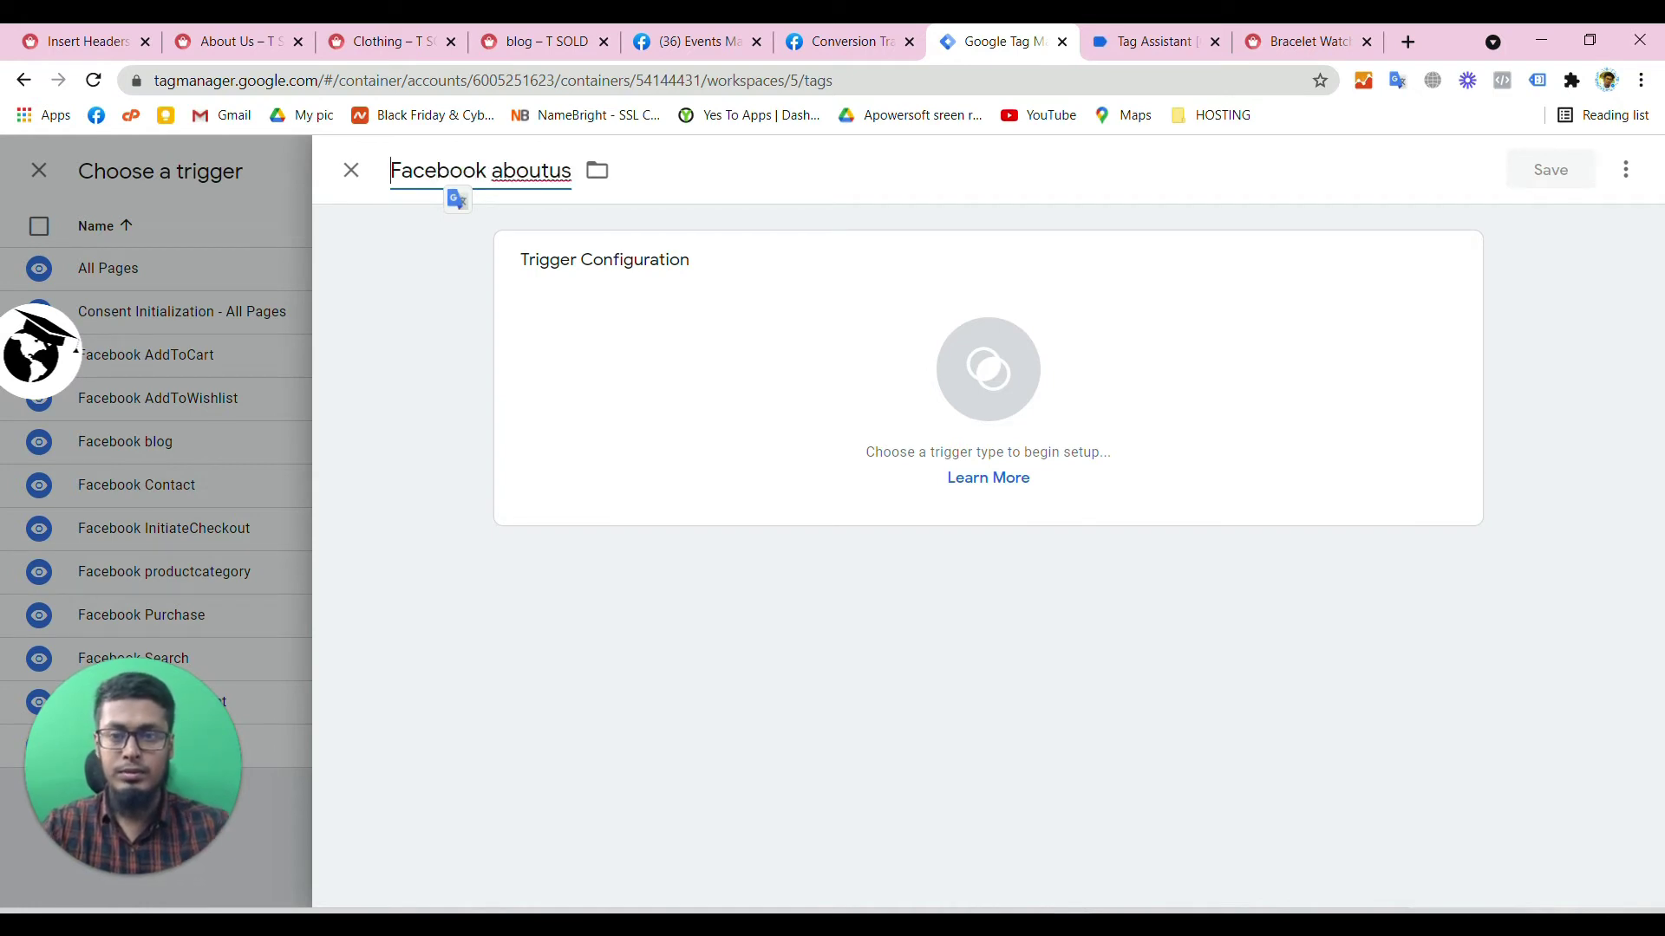
- Configure the trigger as Page View firing on Some Page Views where Page URL contains "aboutus"
left_click(788, 313)
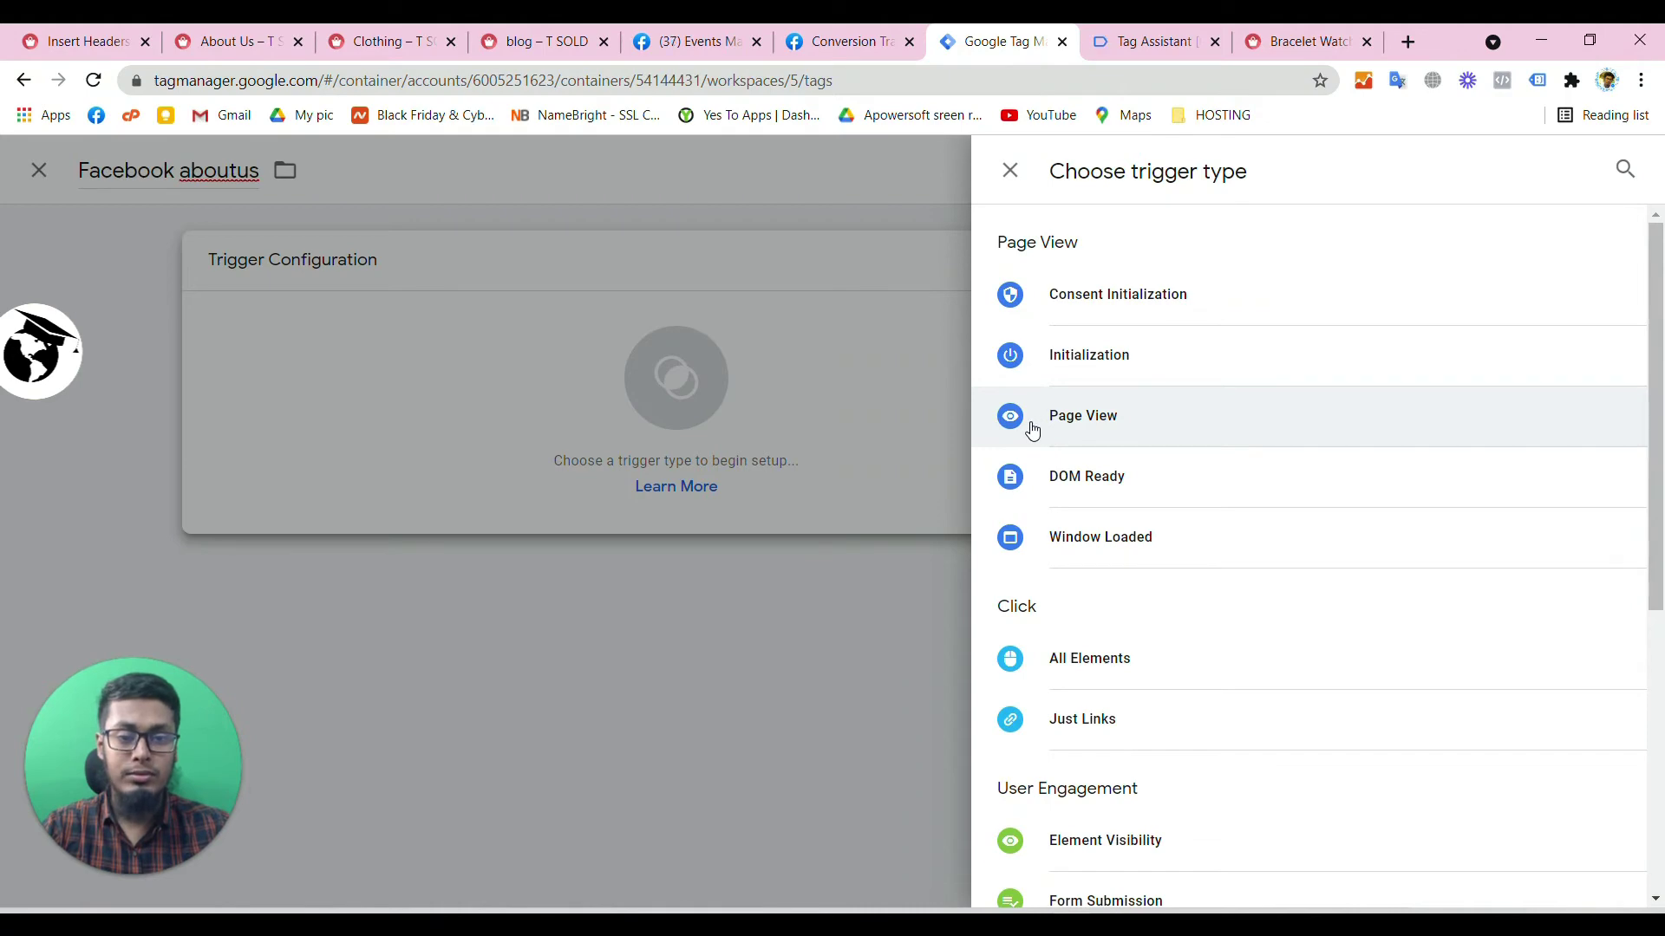
left_click(1032, 429)
left_click(744, 479)
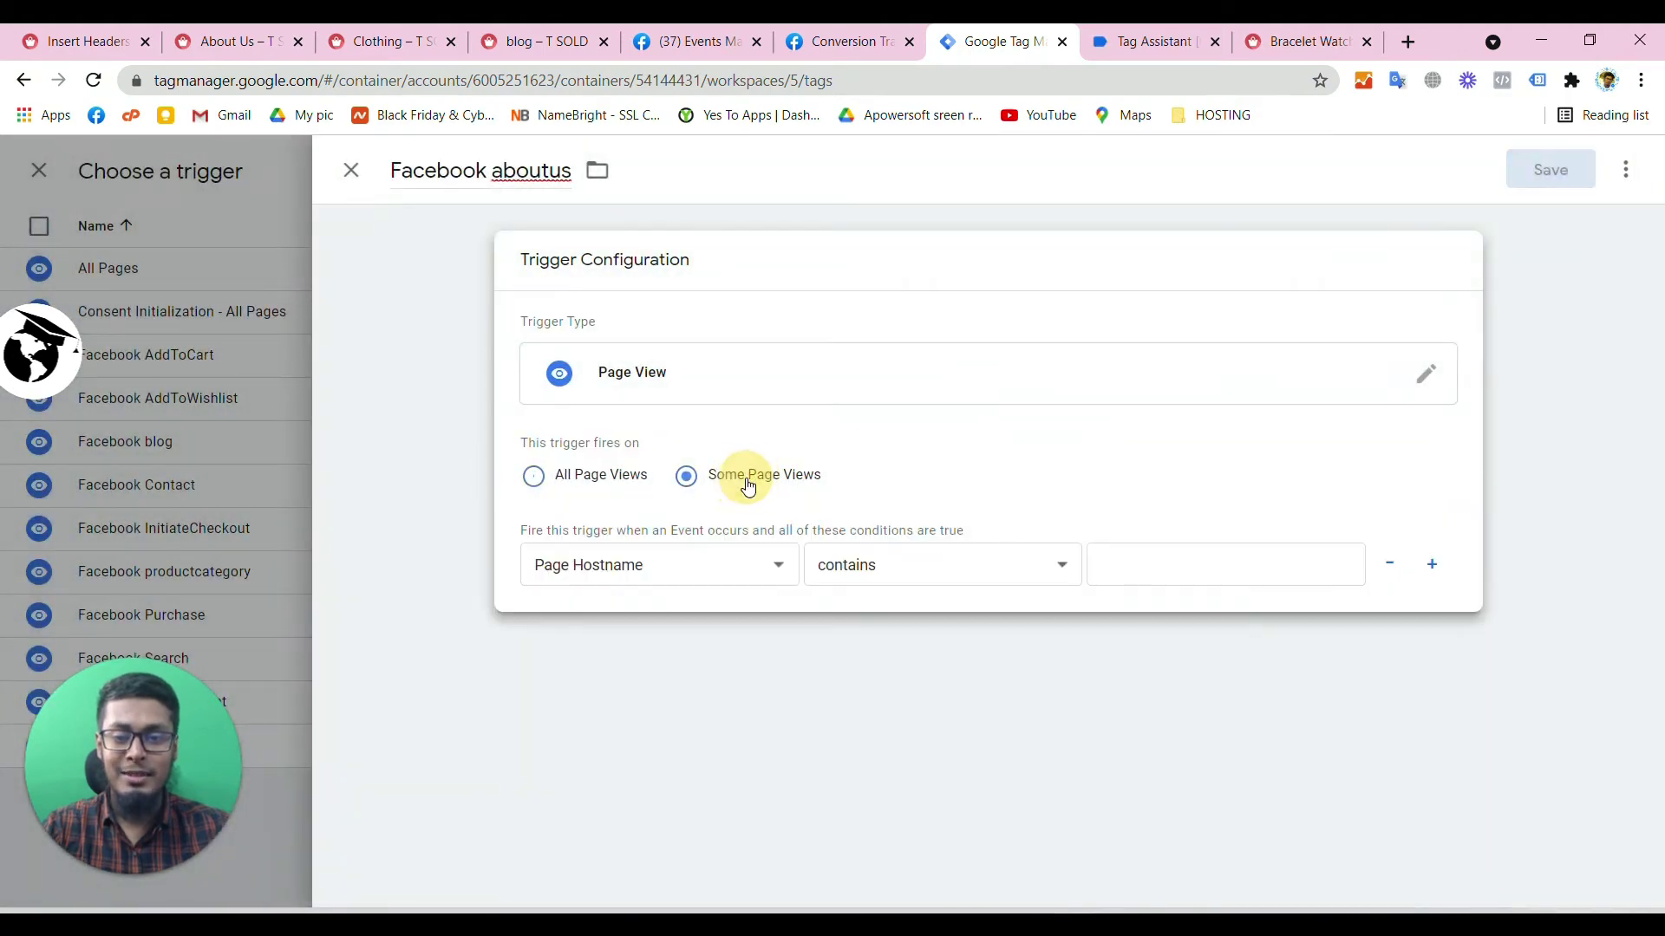
left_click(661, 568)
left_click(566, 636)
left_click(1062, 565)
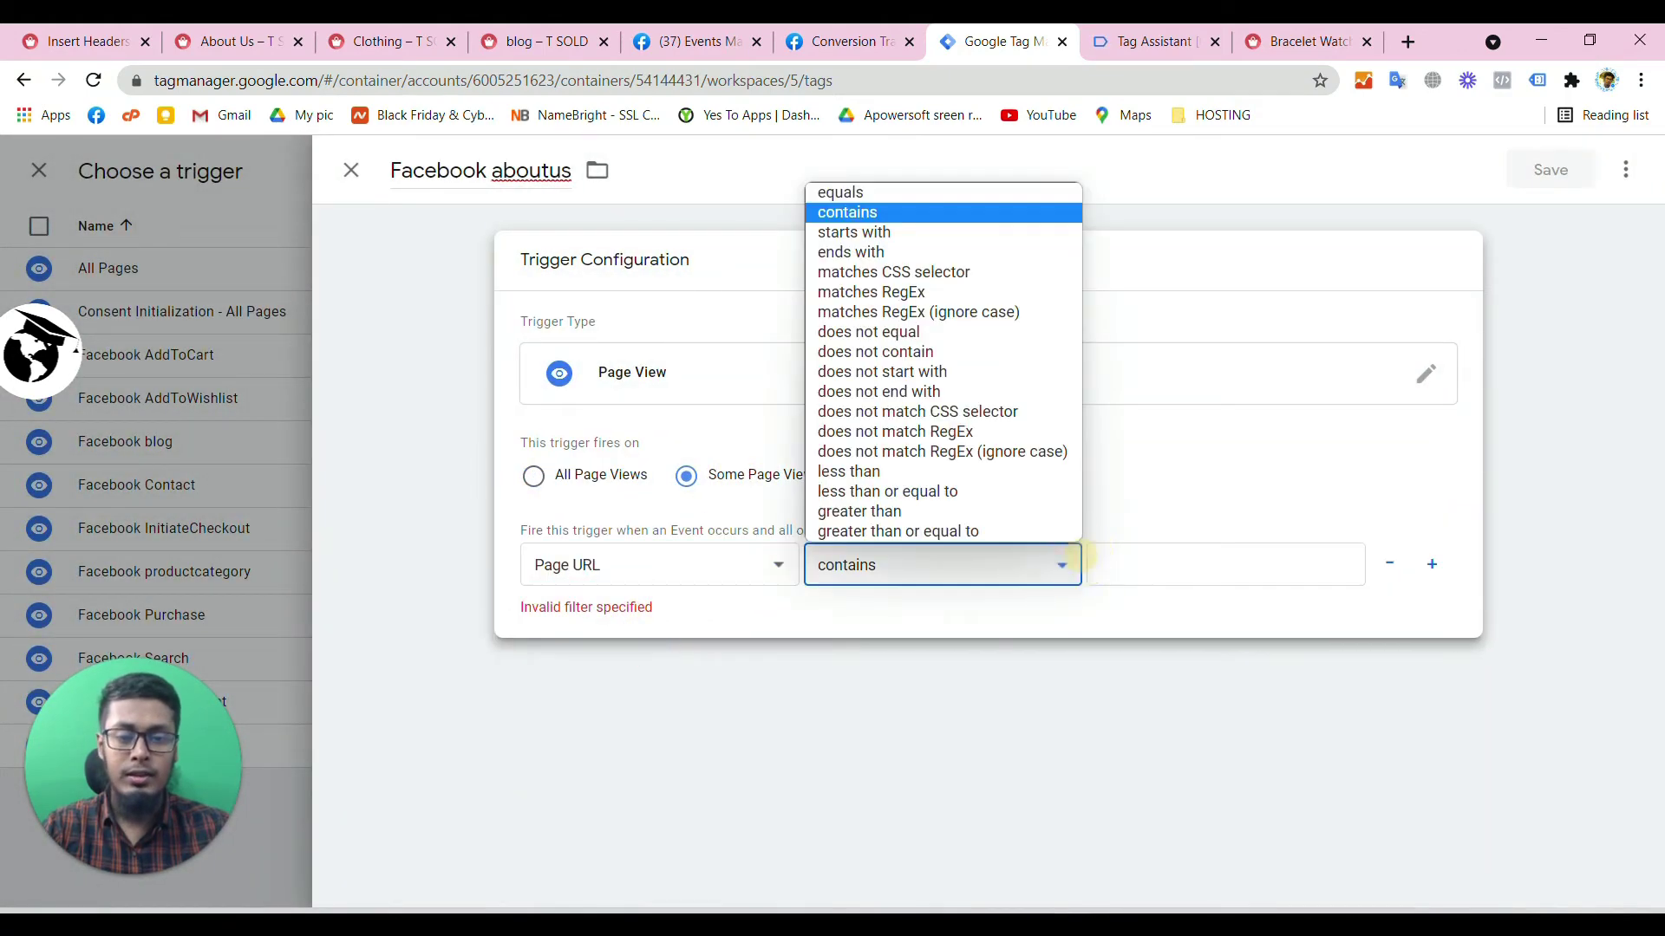
left_click(1127, 565)
type("aboutus")
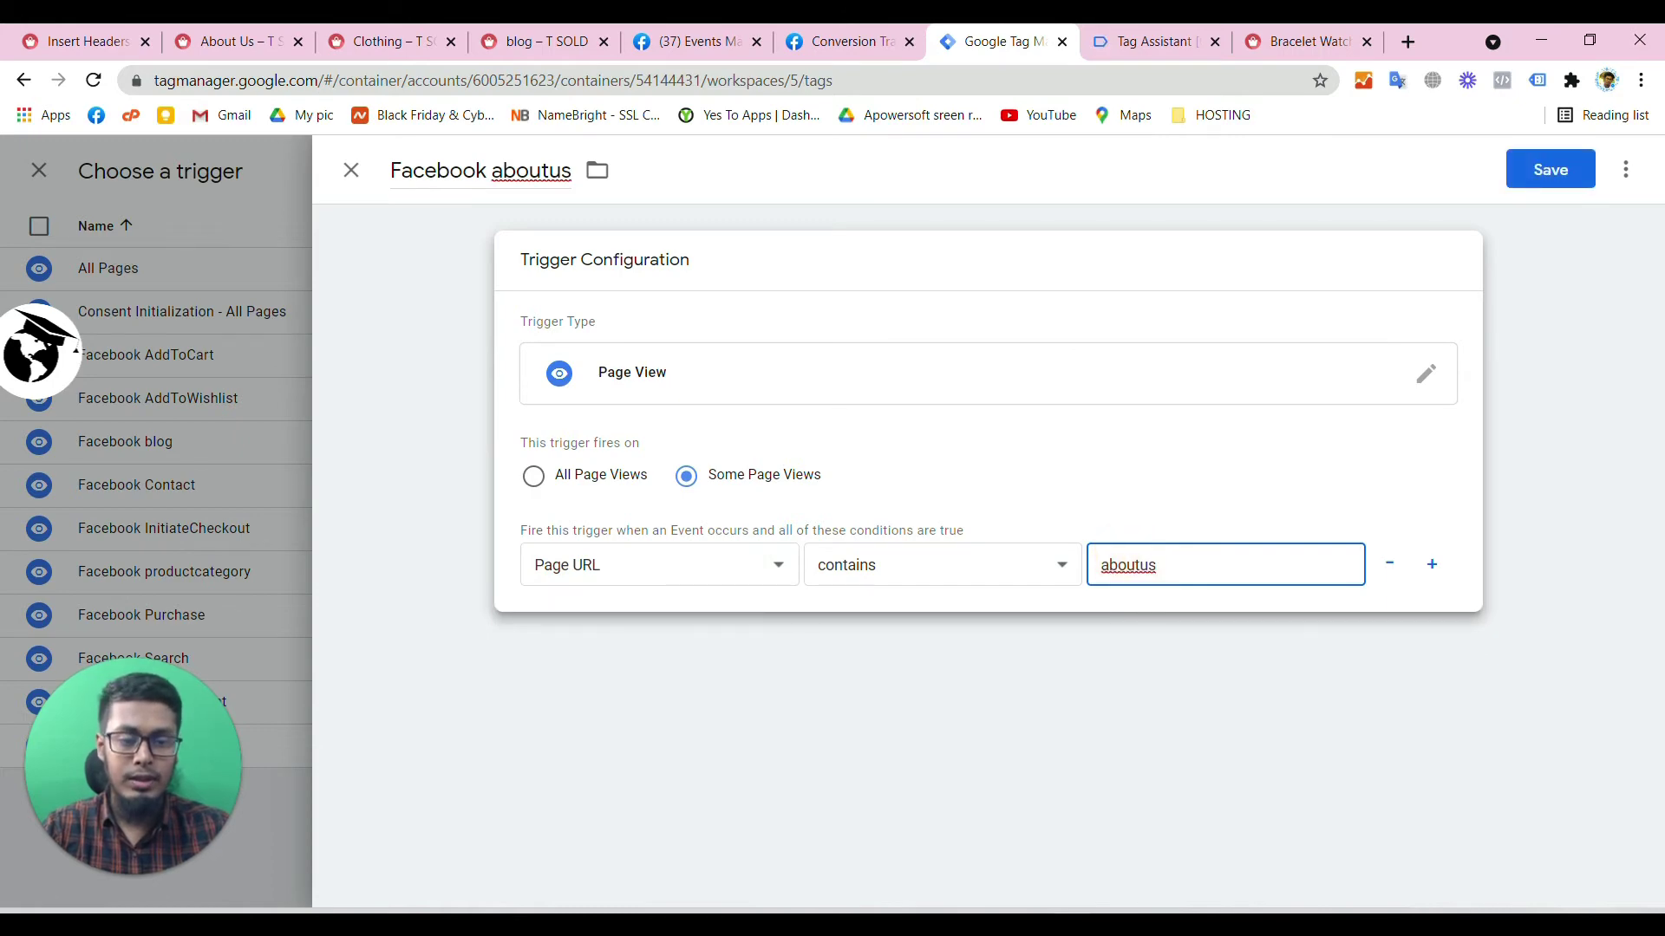
left_click(1141, 564)
- Look up the About Us page's URL path among the open shop pages
left_click(390, 41)
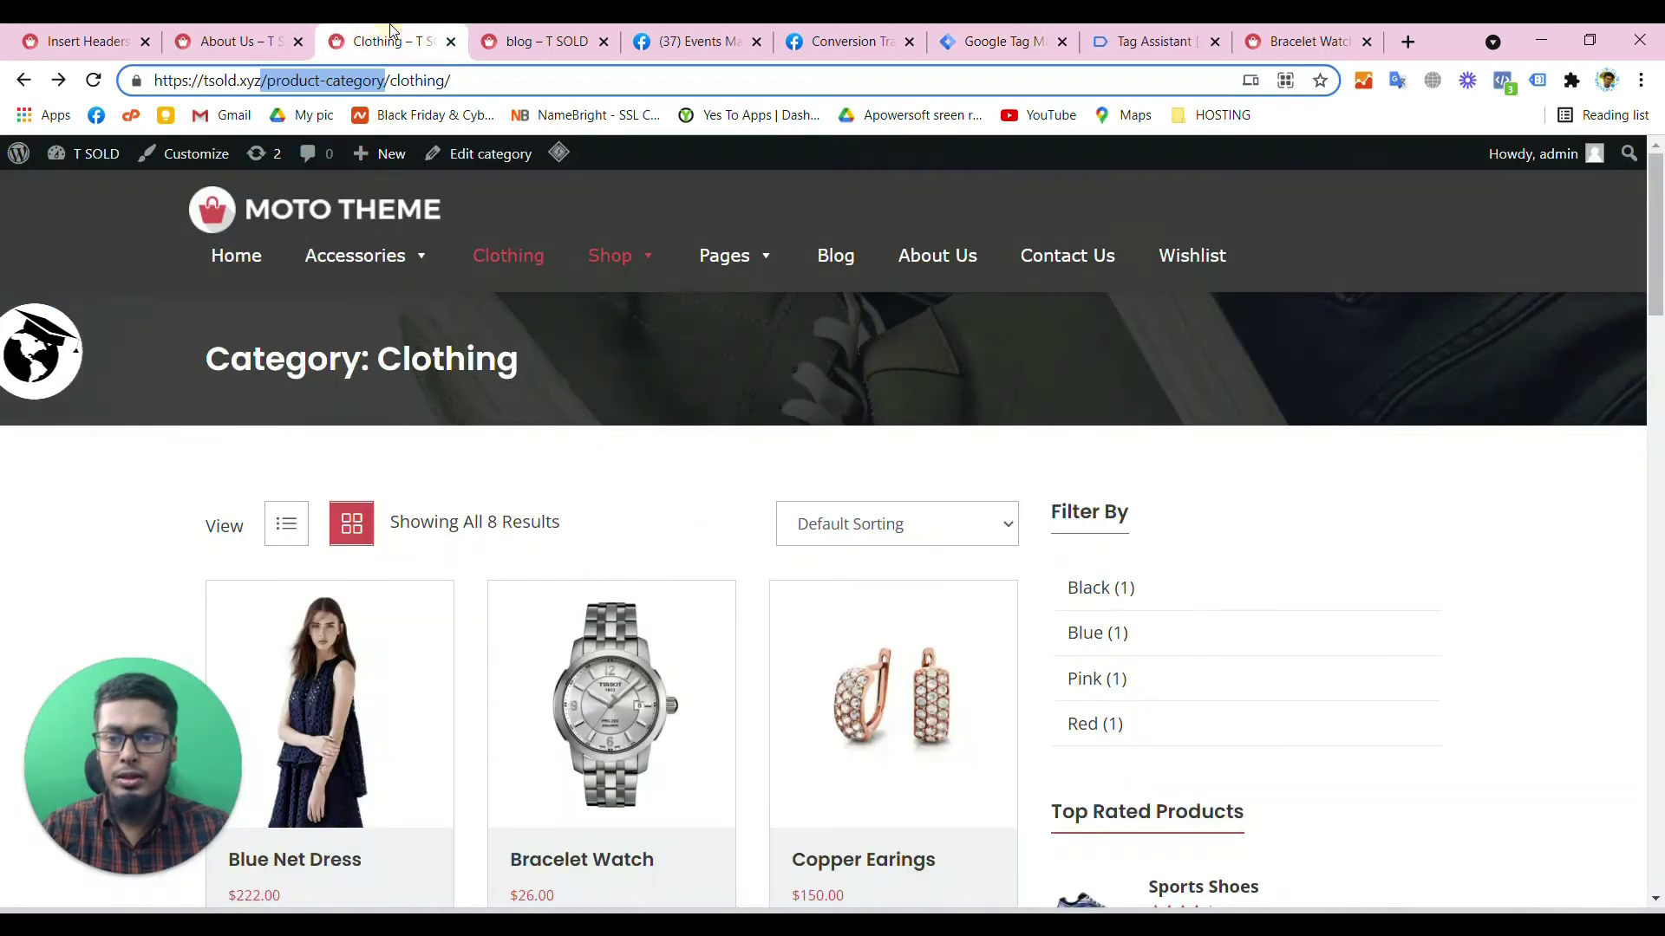
left_click(234, 41)
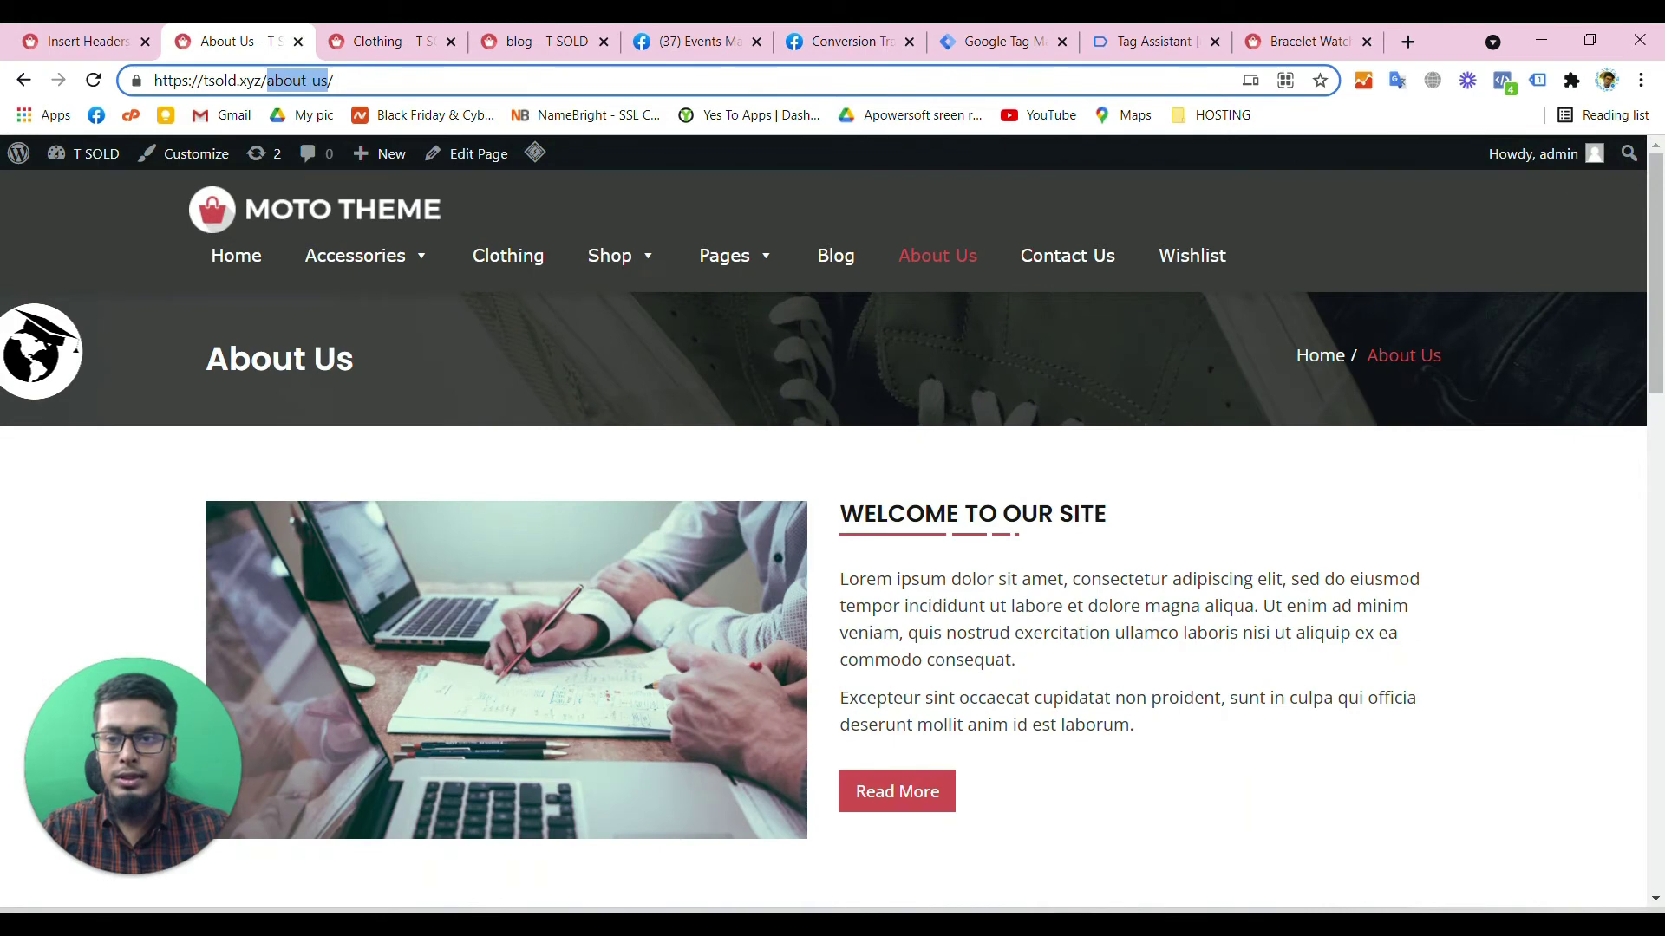
left_click(295, 80)
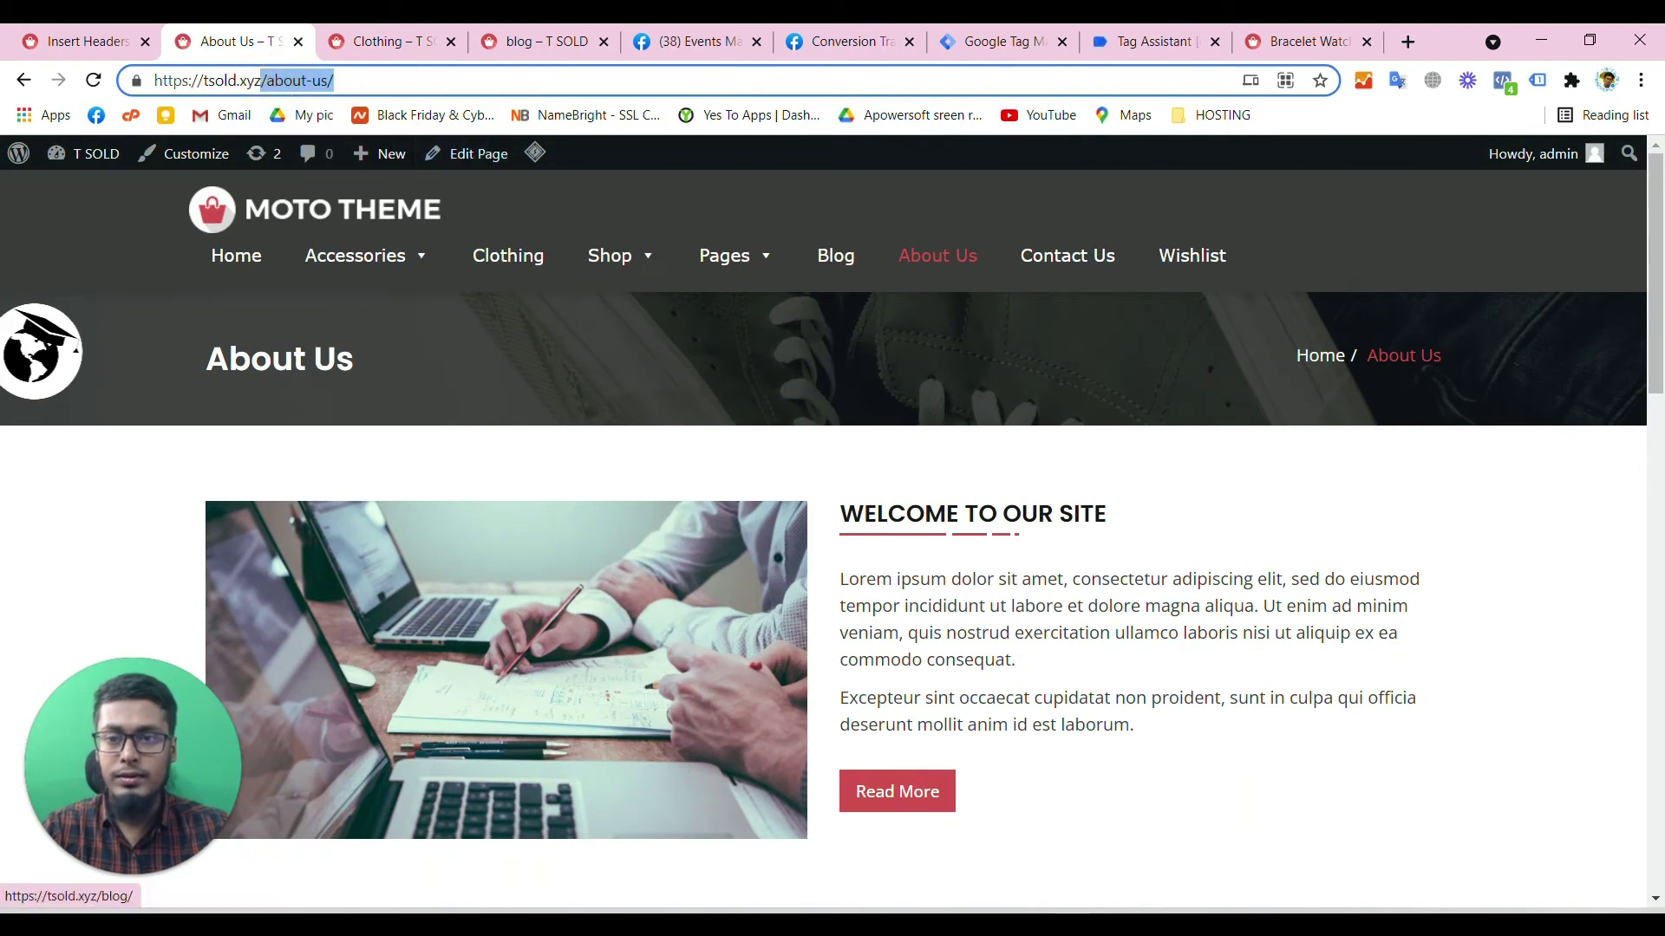
left_click(545, 37)
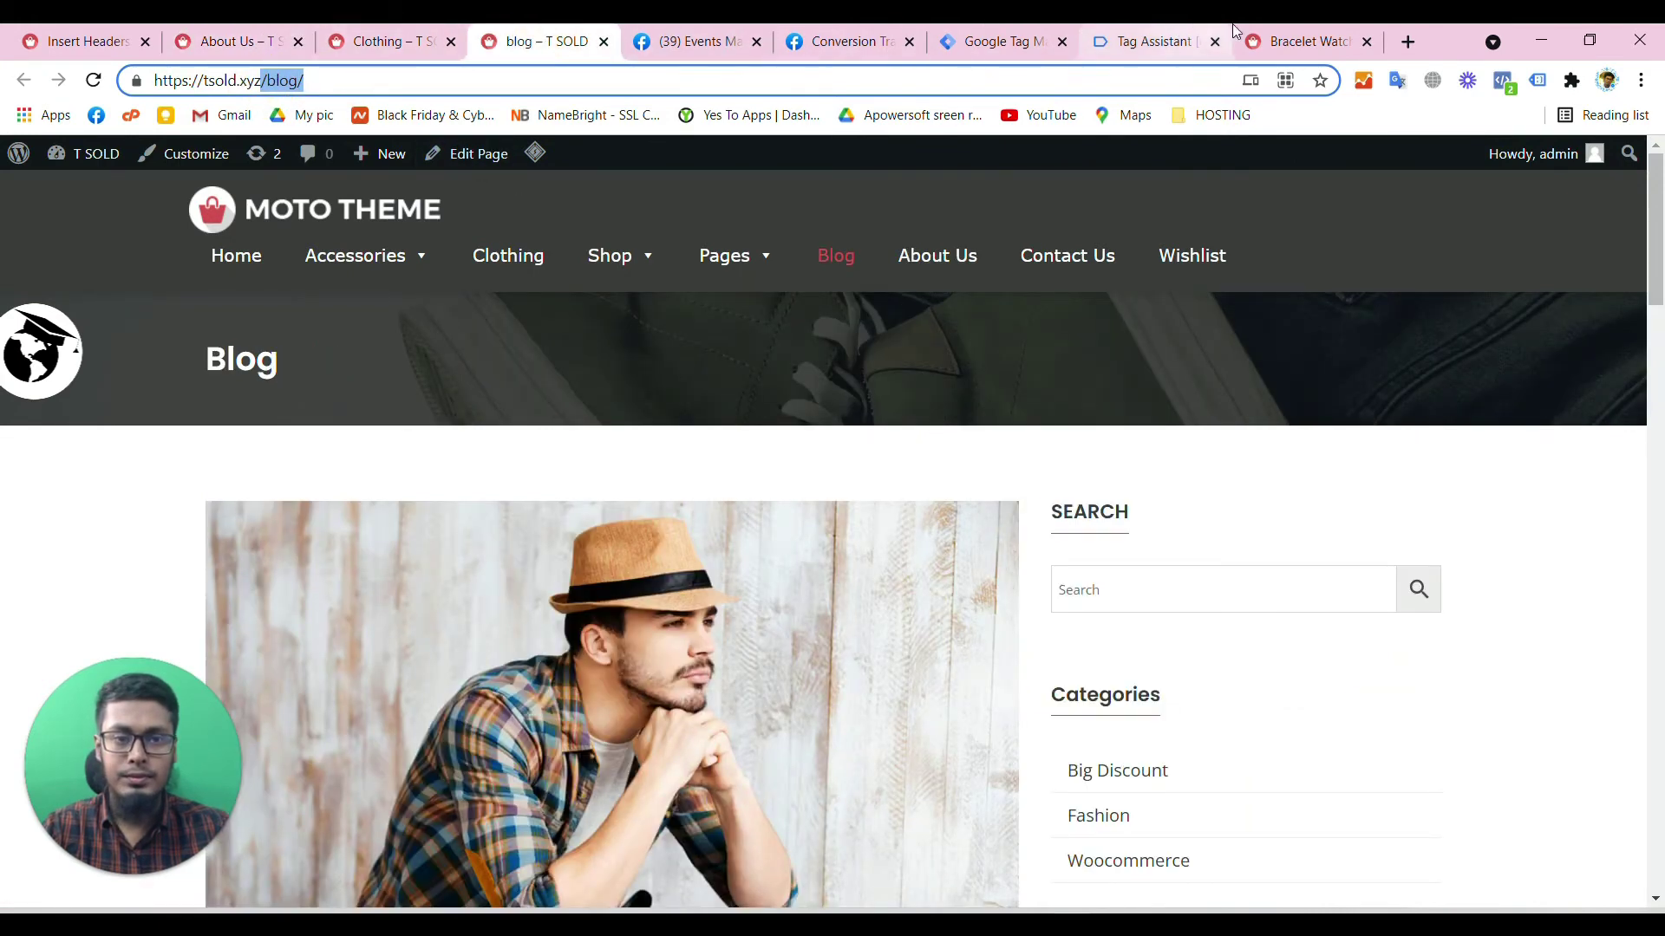
left_click(1262, 33)
- Back in Tag Manager, change the trigger's Page URL condition to "/about-us/" and save both the trigger and the Facebook aboutus tag
left_click(1010, 35)
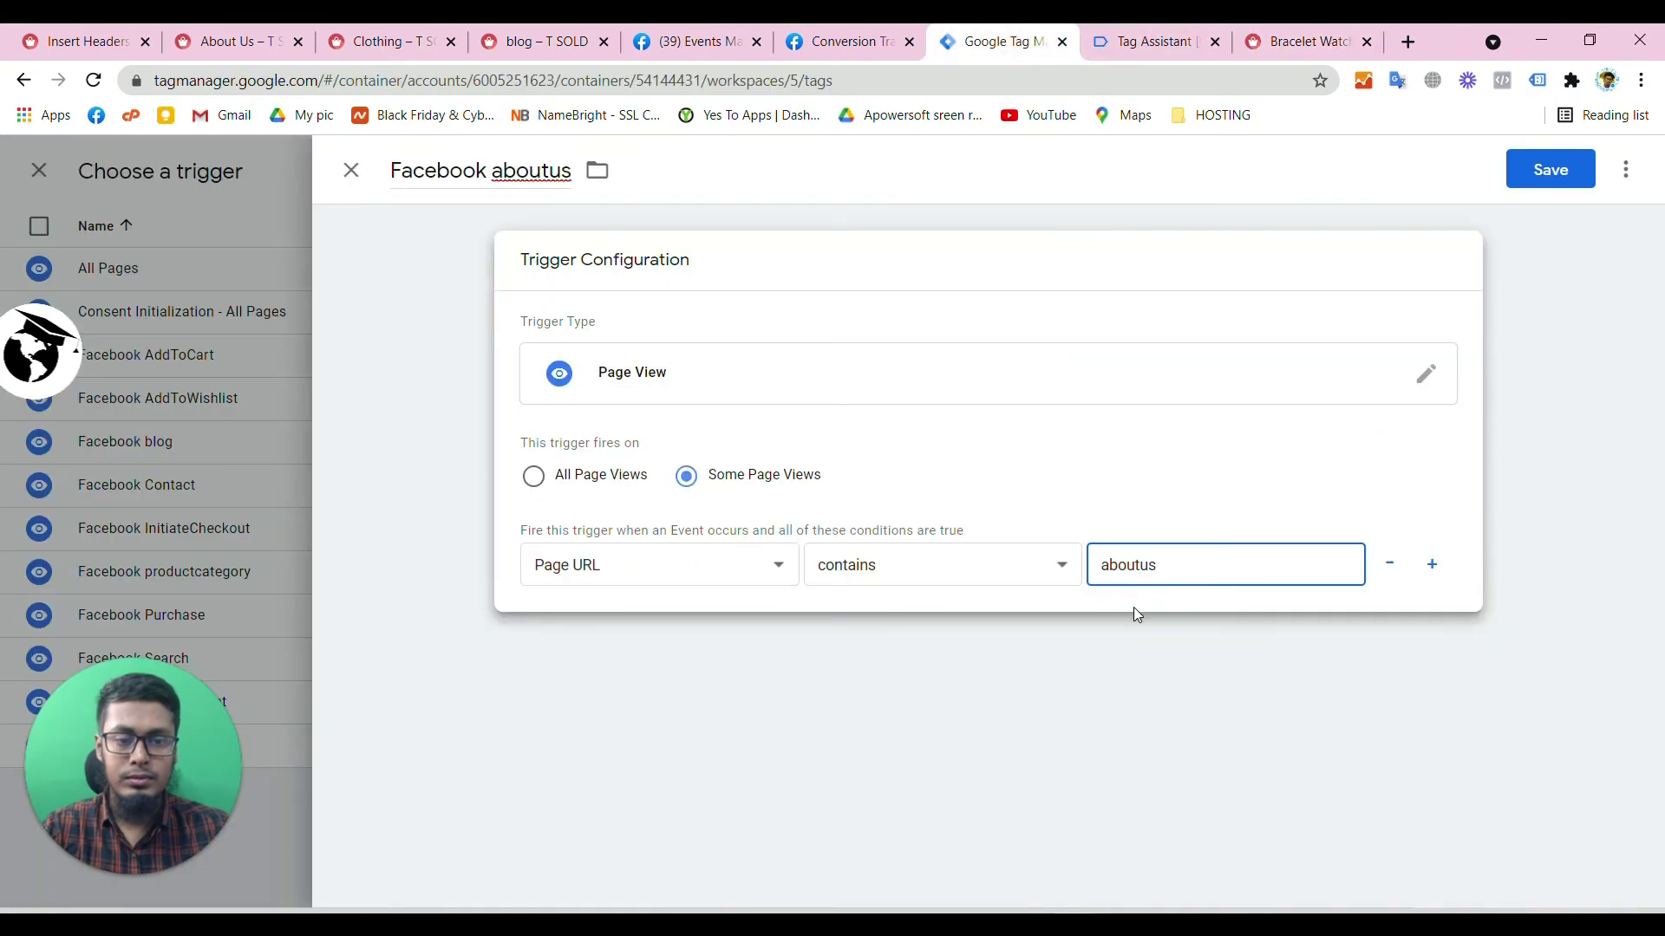
double_click(1127, 565)
type("/about-us/")
left_click(1561, 155)
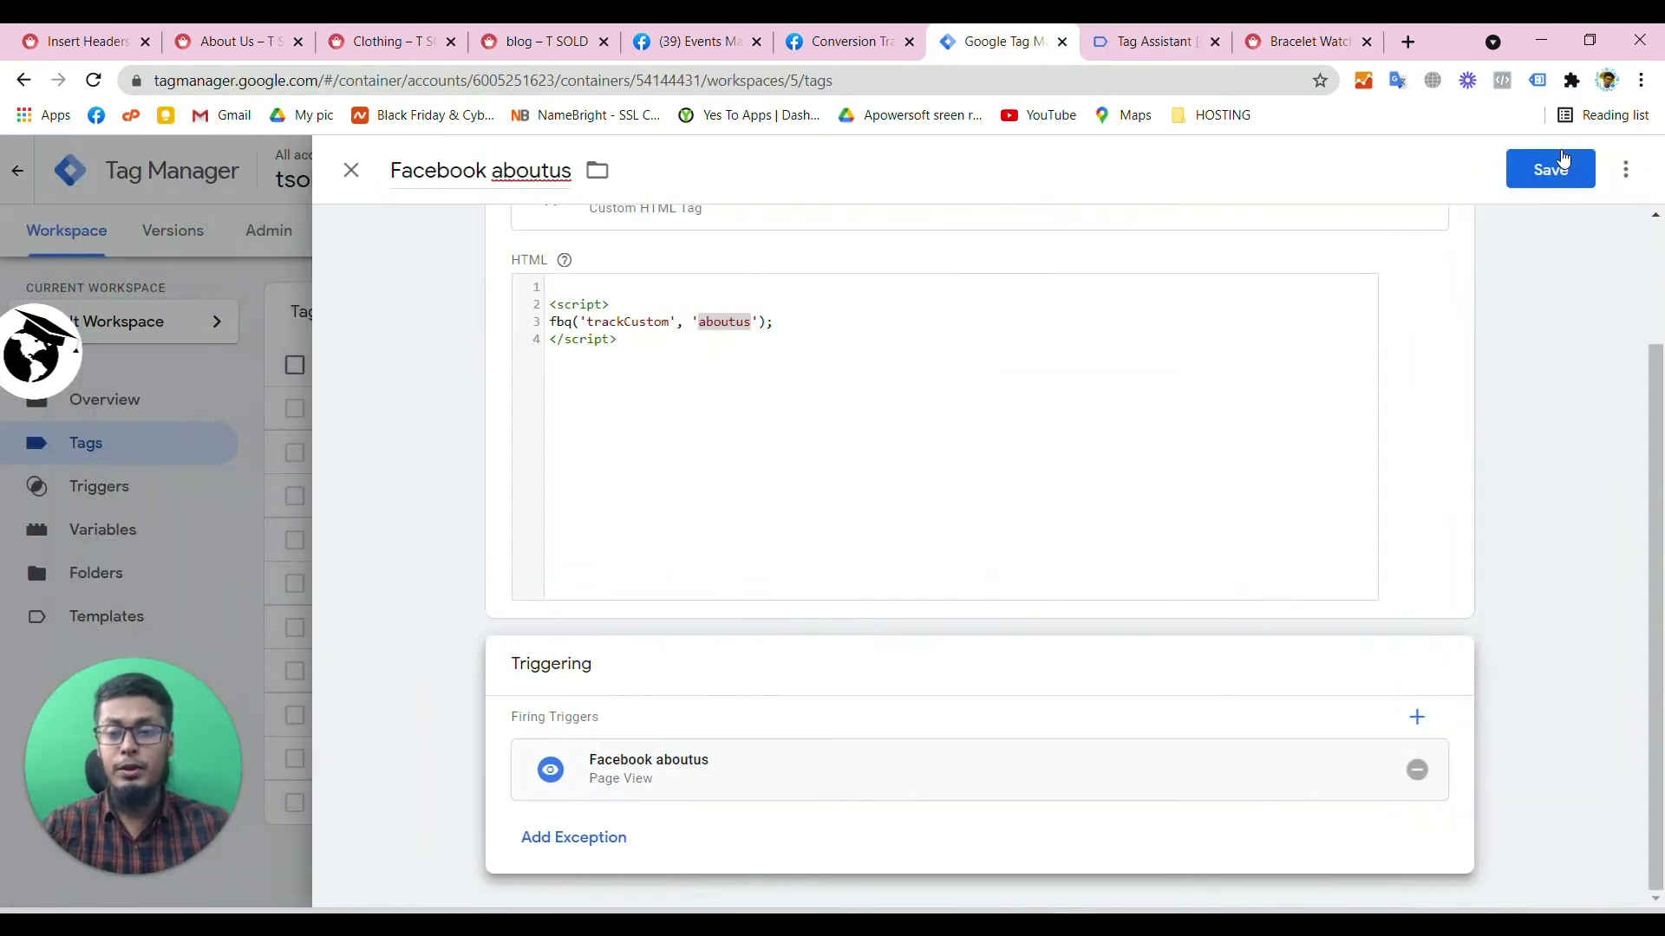
left_click(1559, 175)
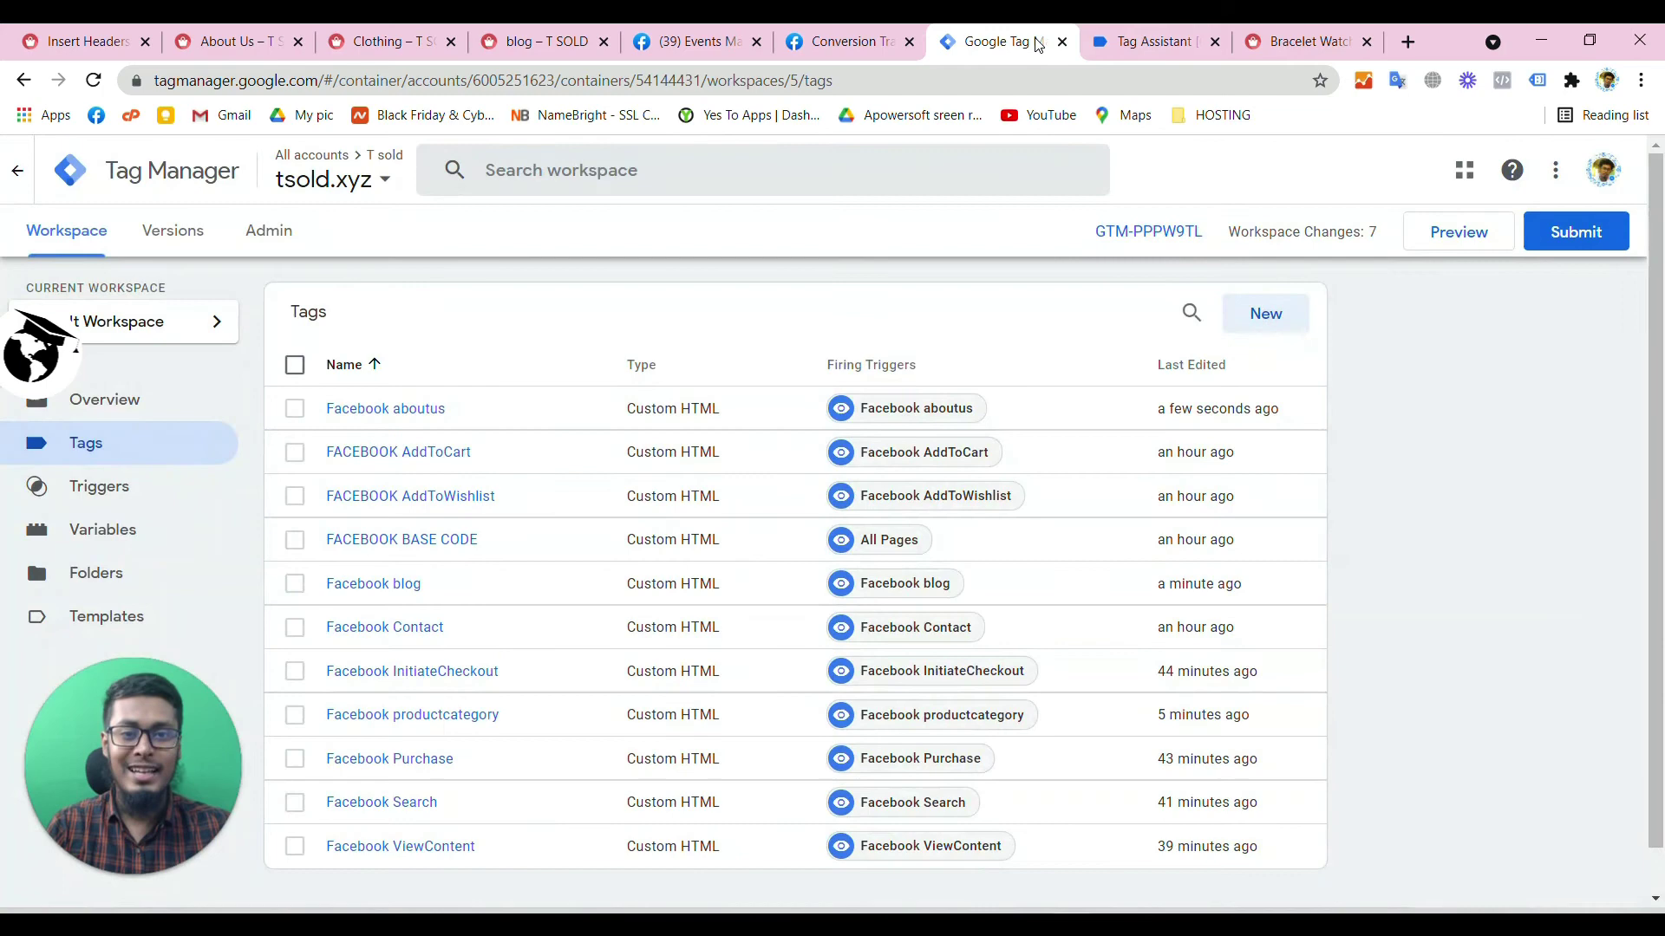
right_click(1031, 43)
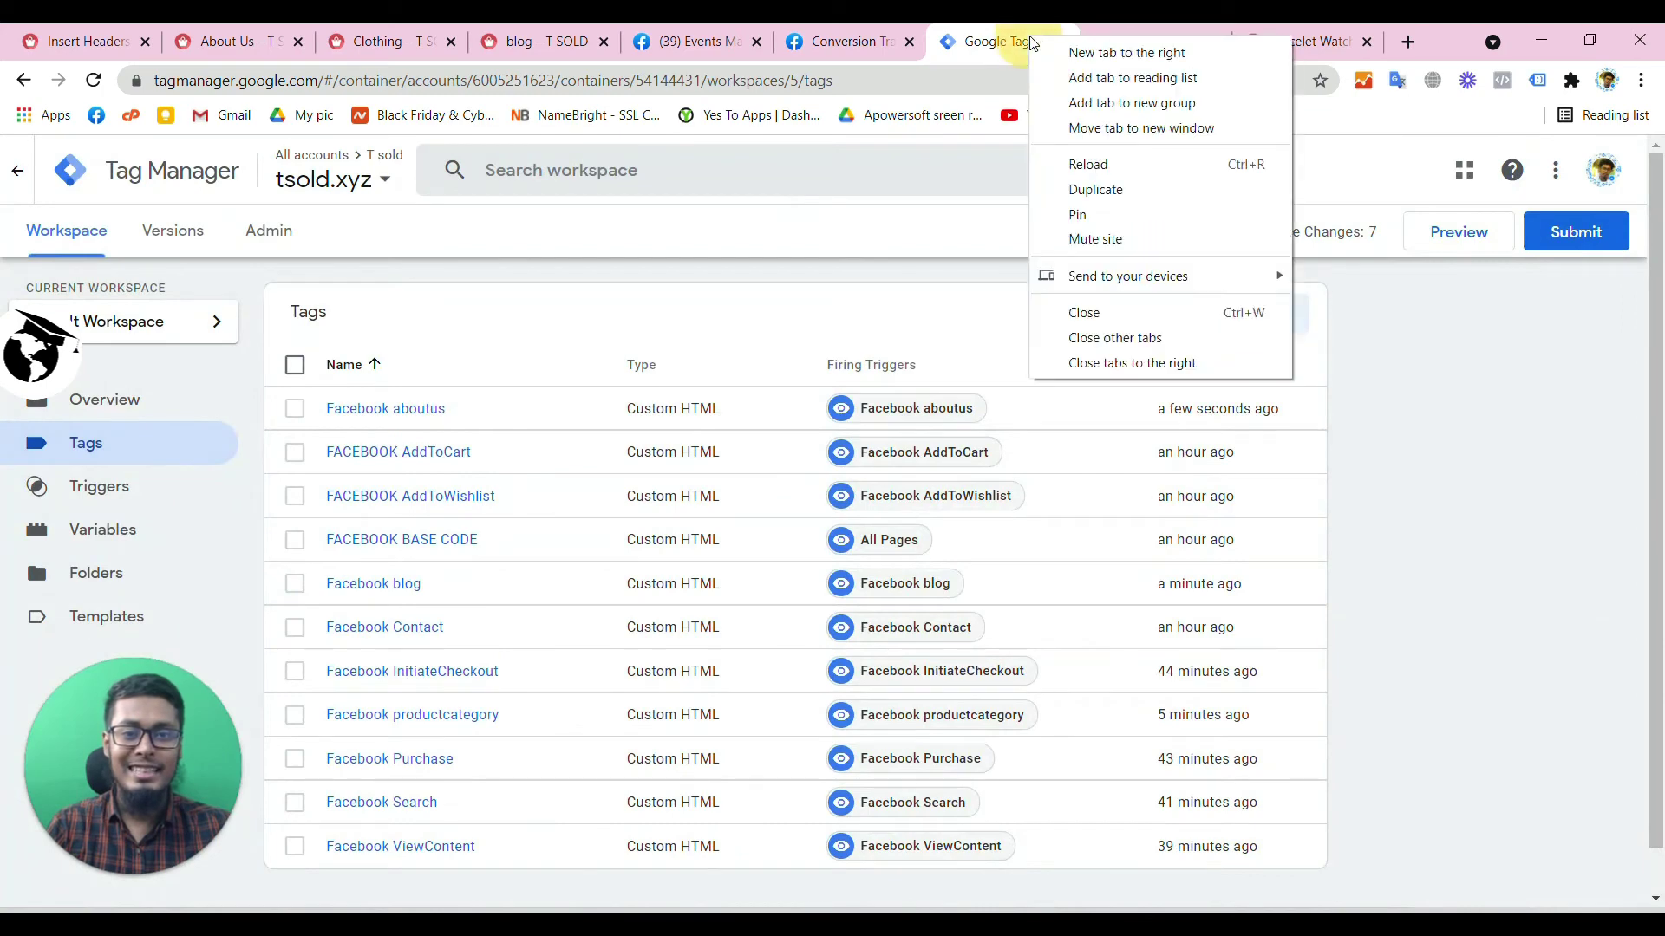
left_click(1113, 362)
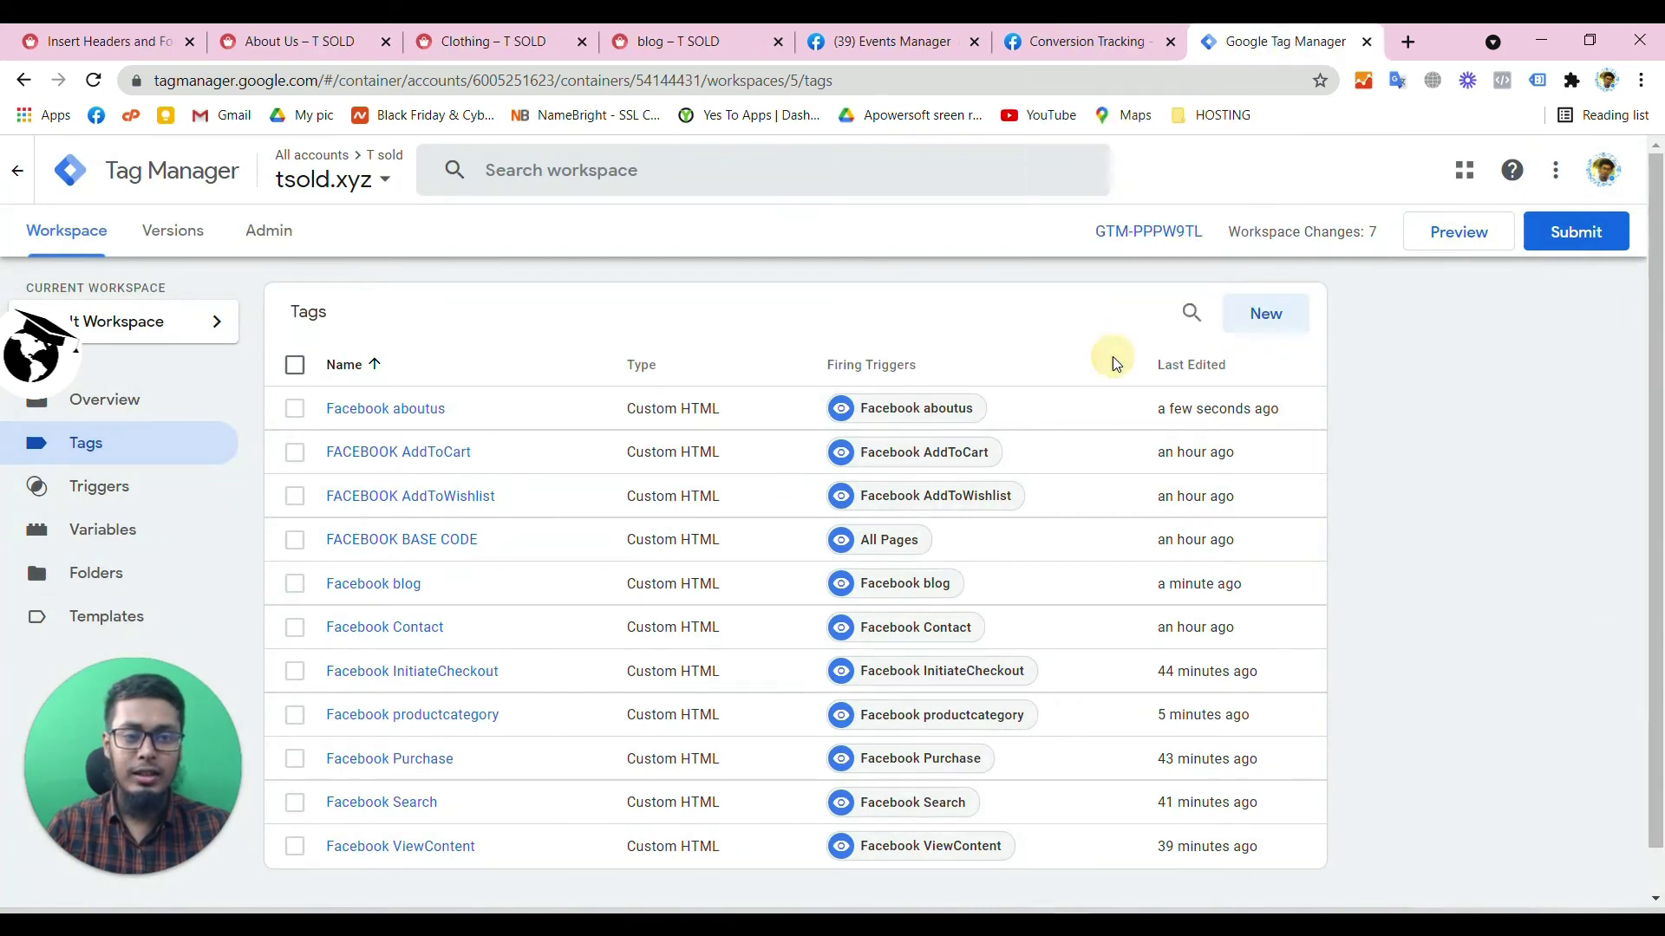
left_click(1462, 236)
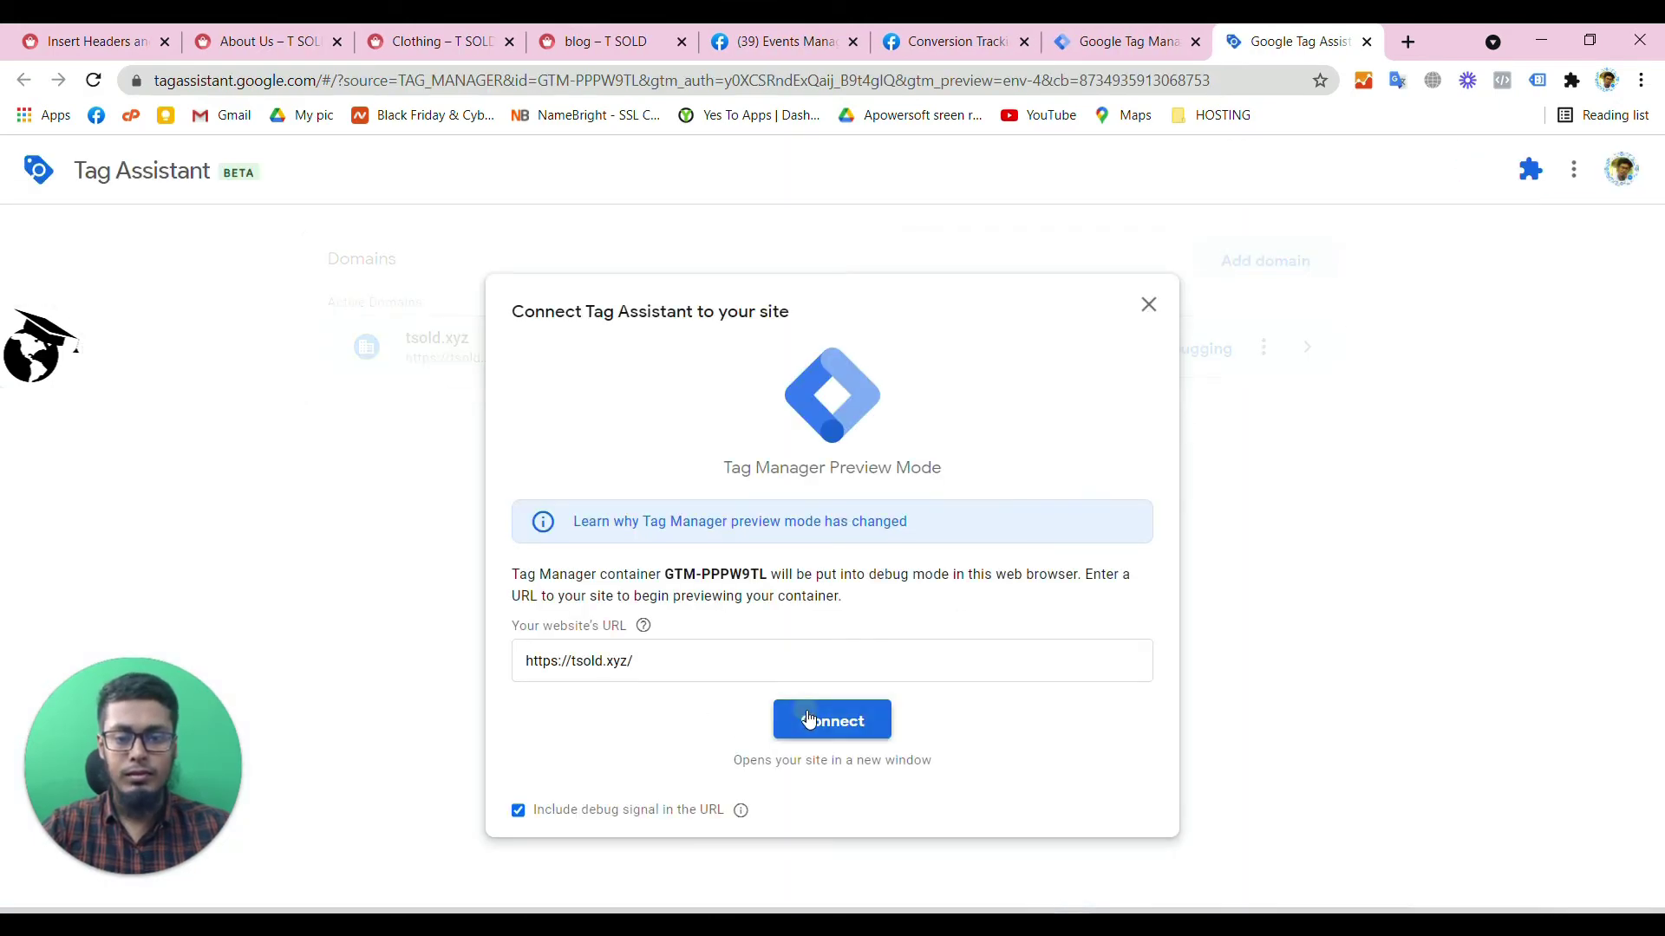
left_click(816, 716)
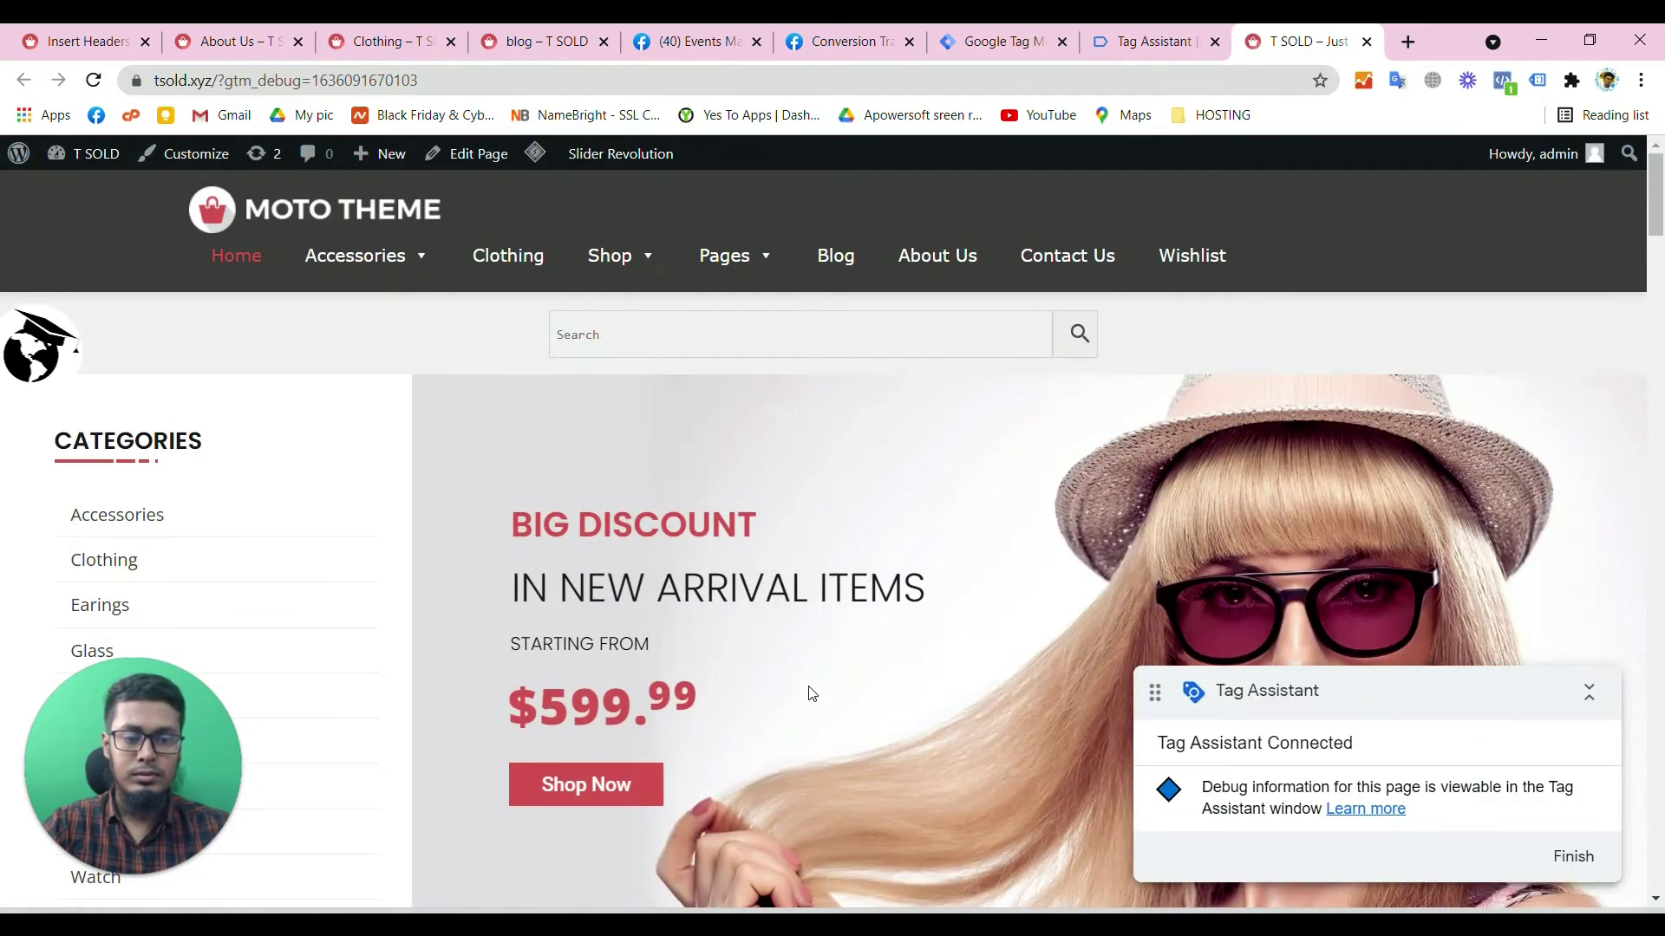
left_click(1127, 40)
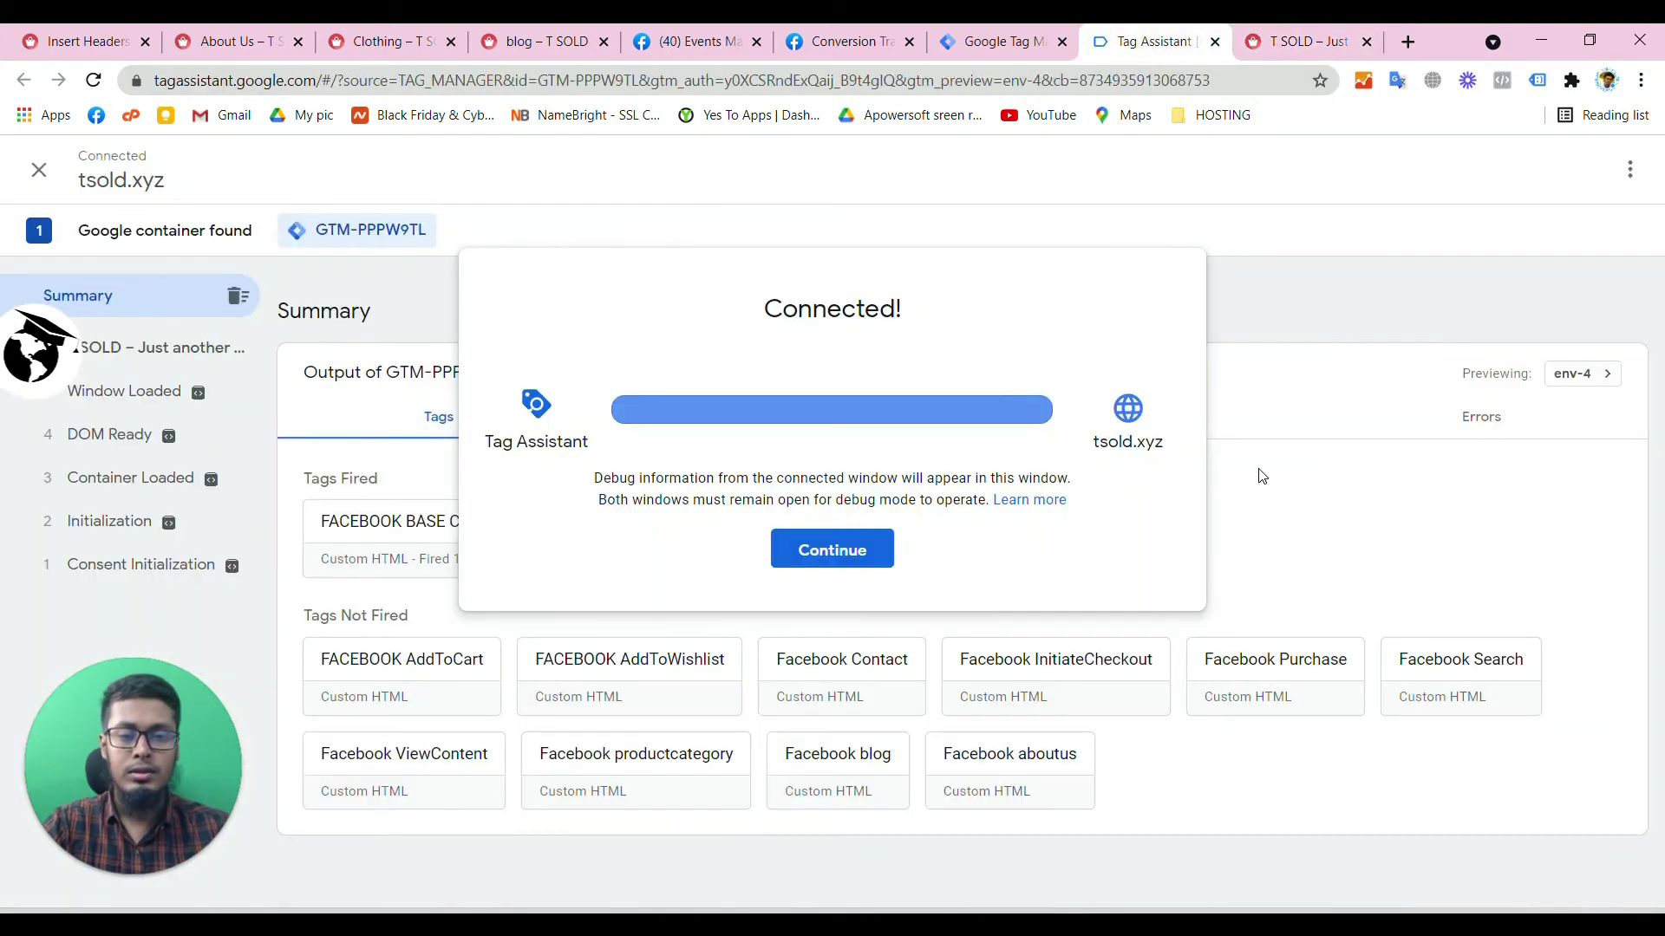
left_click(1357, 548)
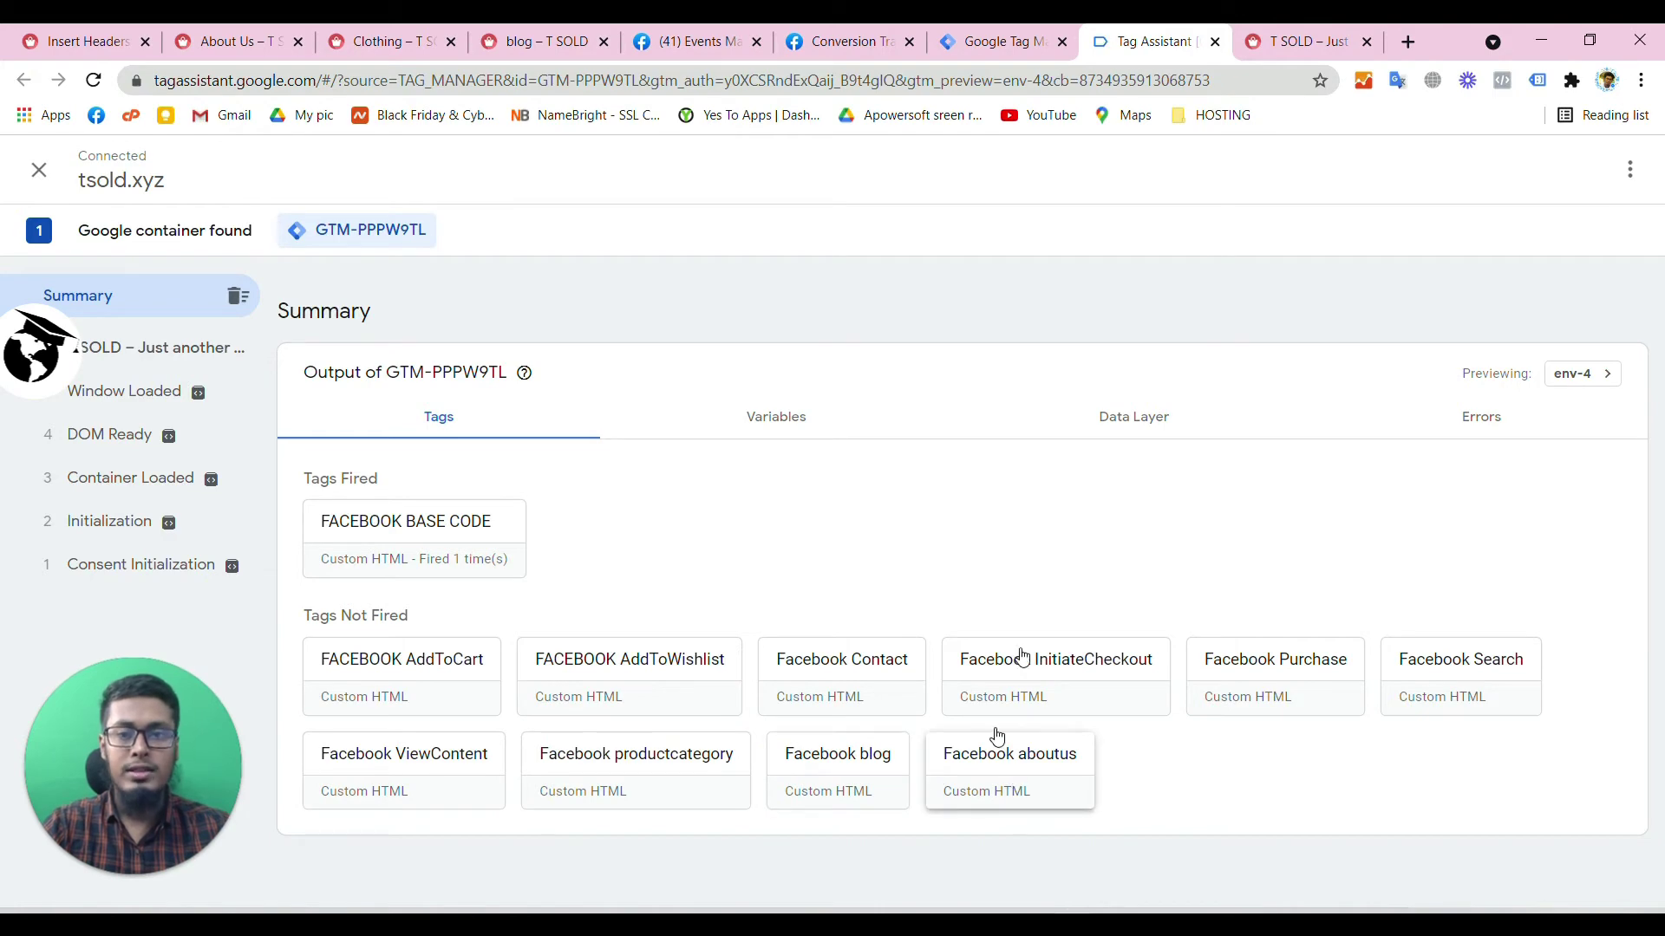
- Visit the Blog page on the previewed site, check in Tag Assistant which tags fired for it, and return to the site
left_click(1298, 41)
mouse_move(785, 266)
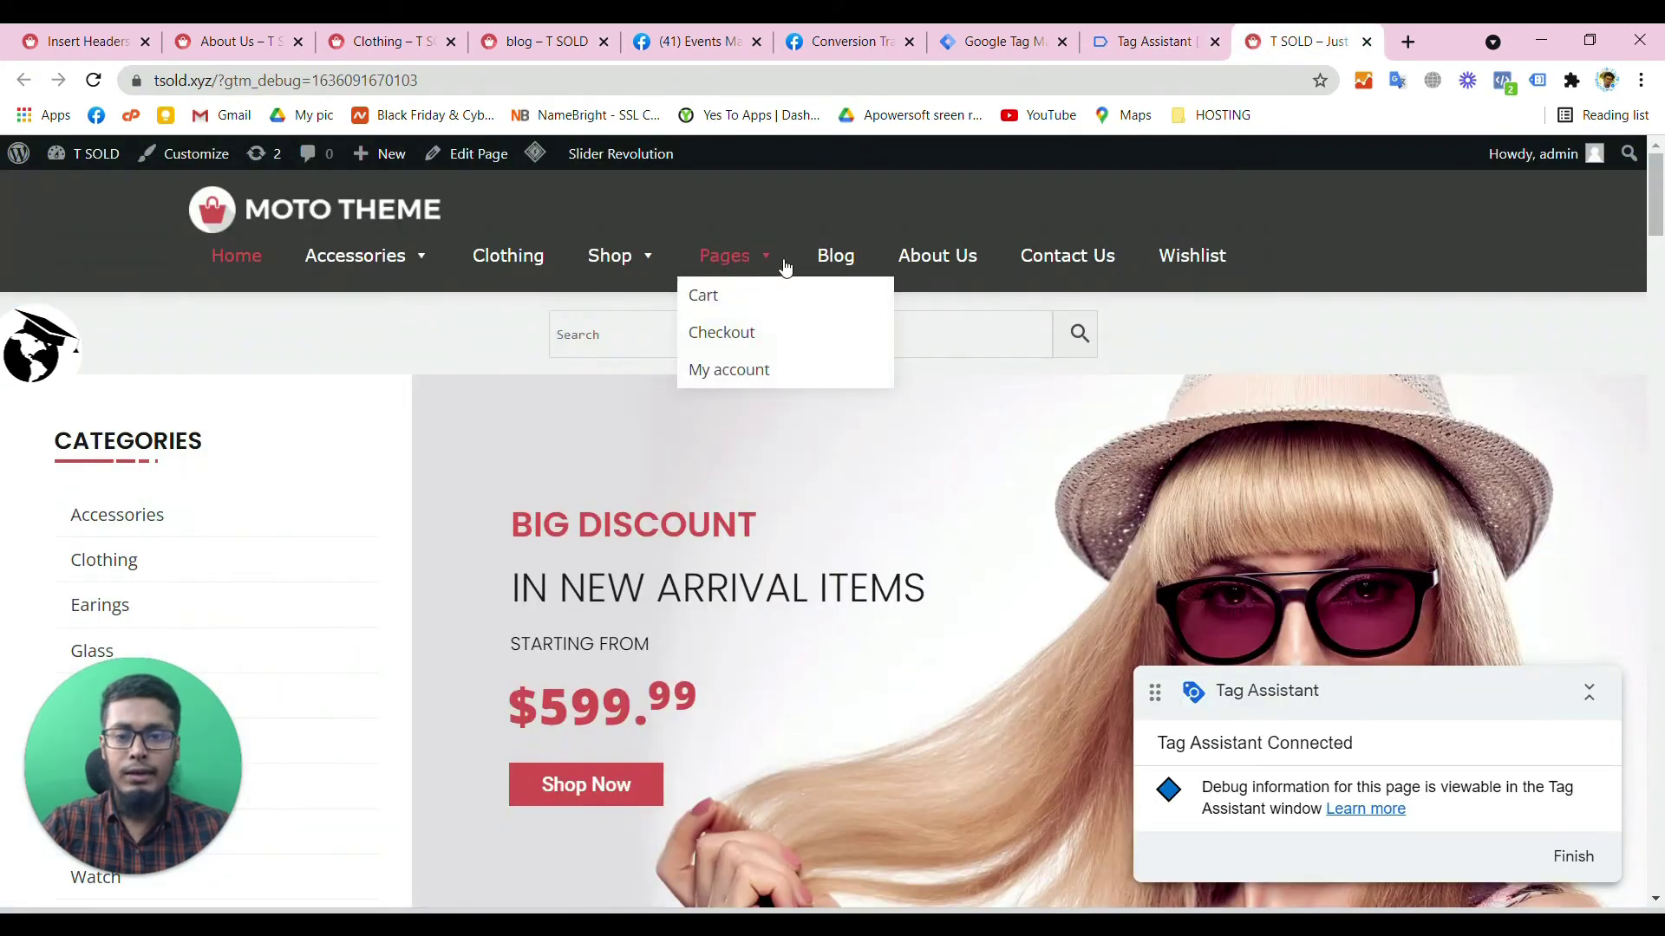
left_click(843, 253)
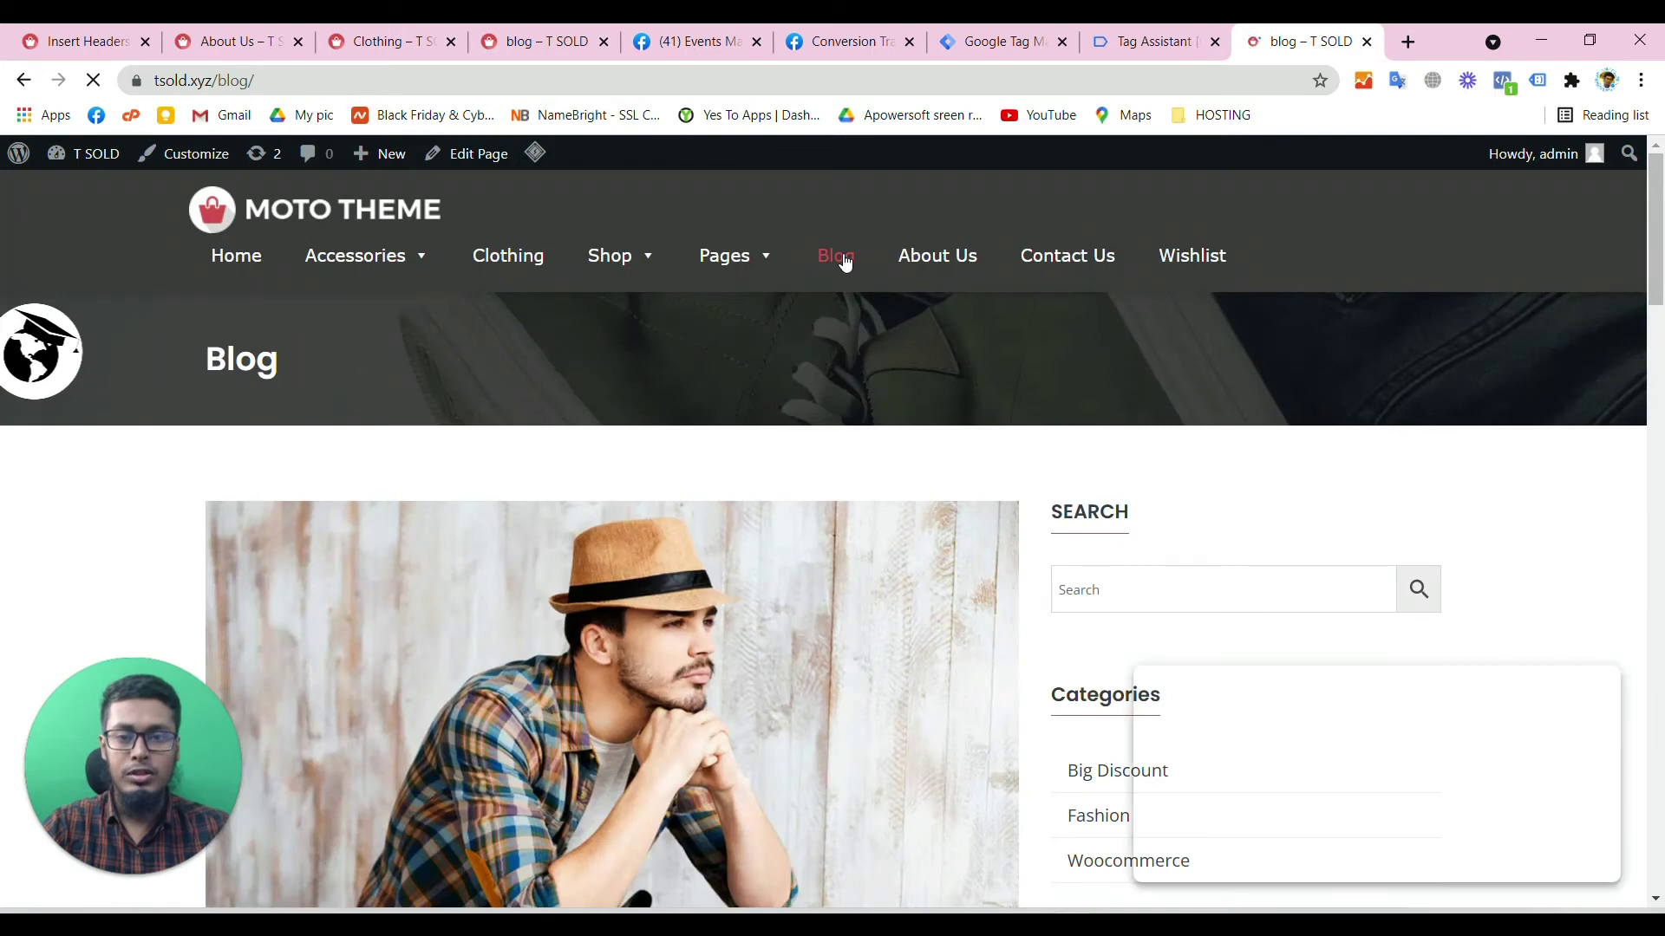
left_click(1153, 41)
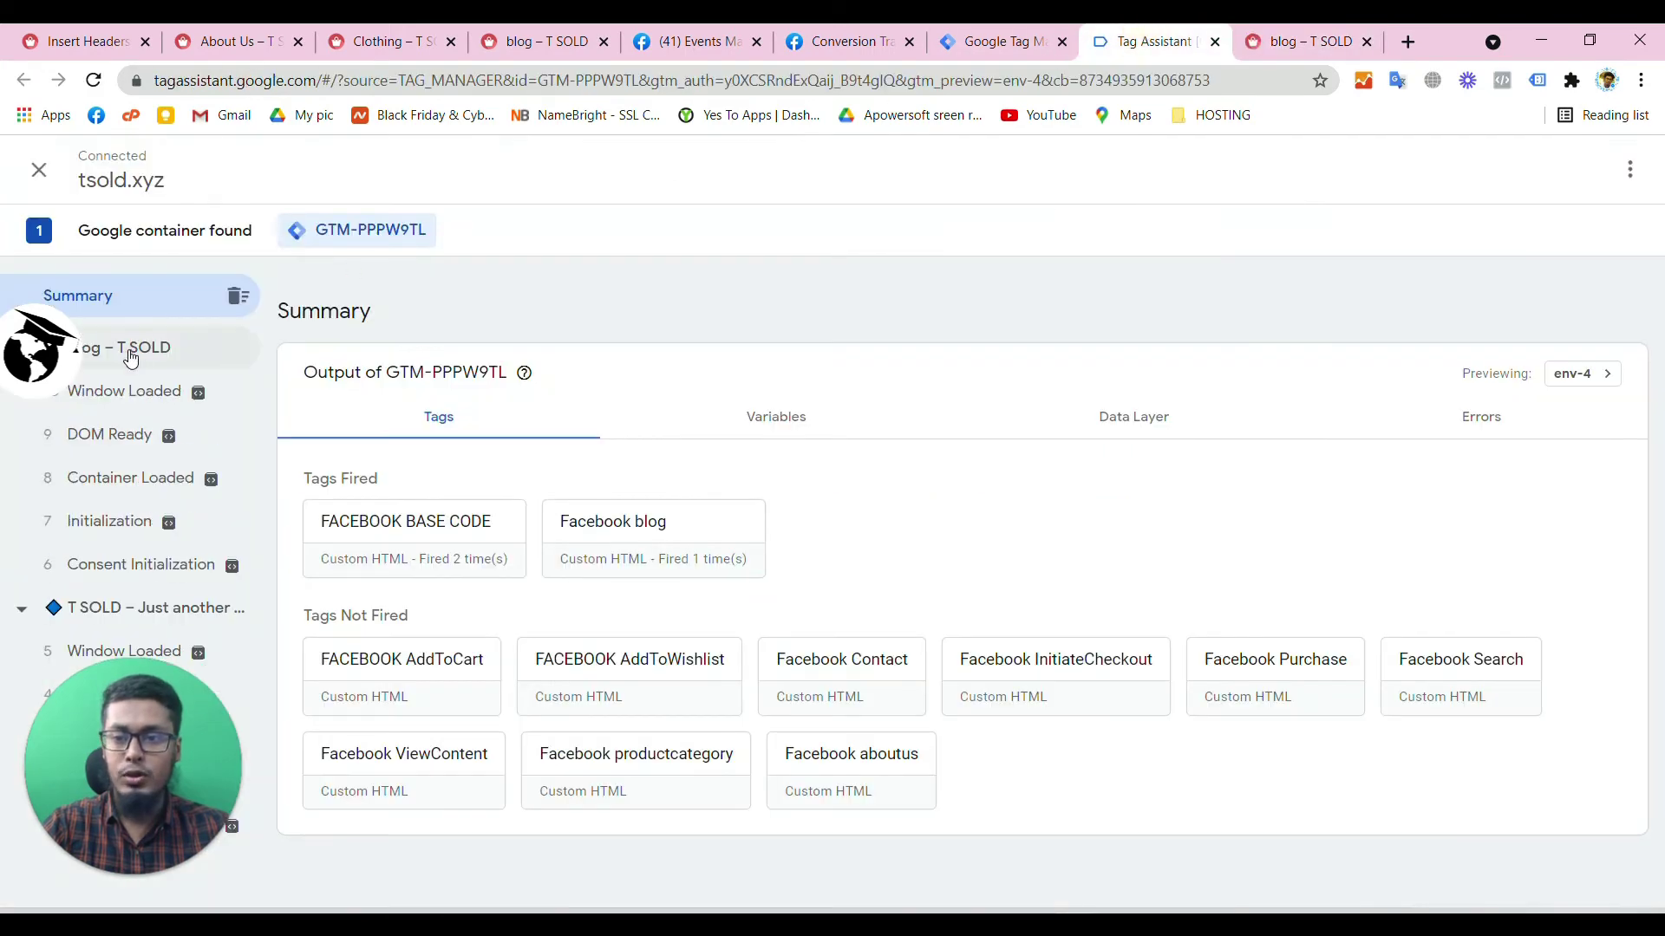
left_click(124, 349)
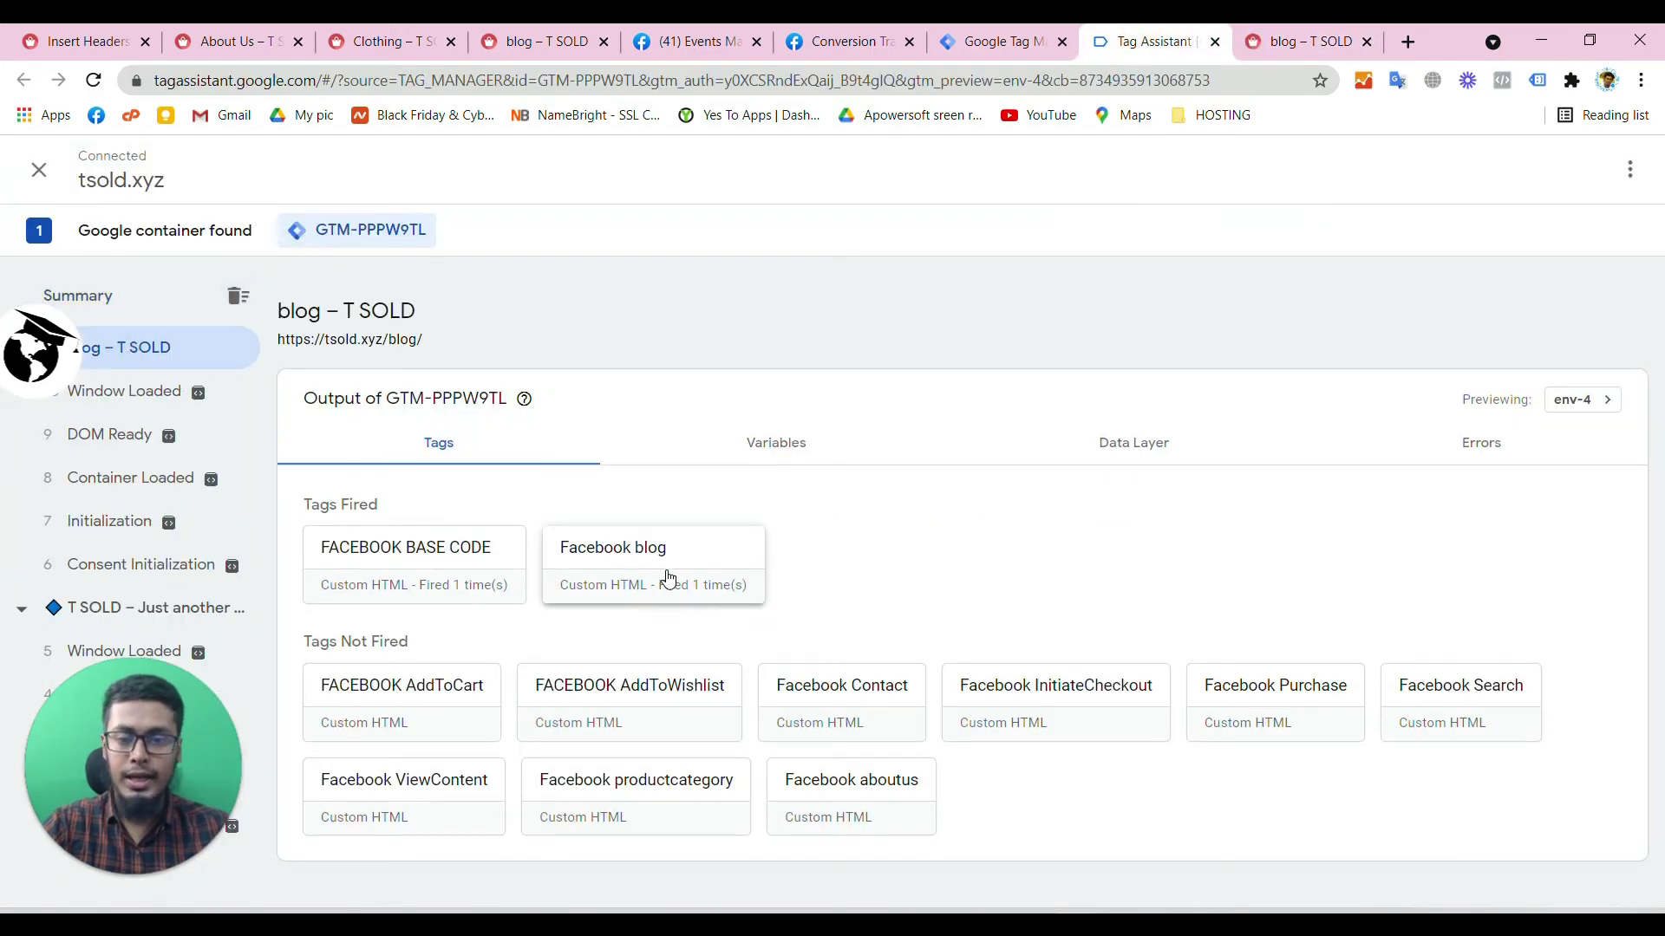
left_click(1301, 41)
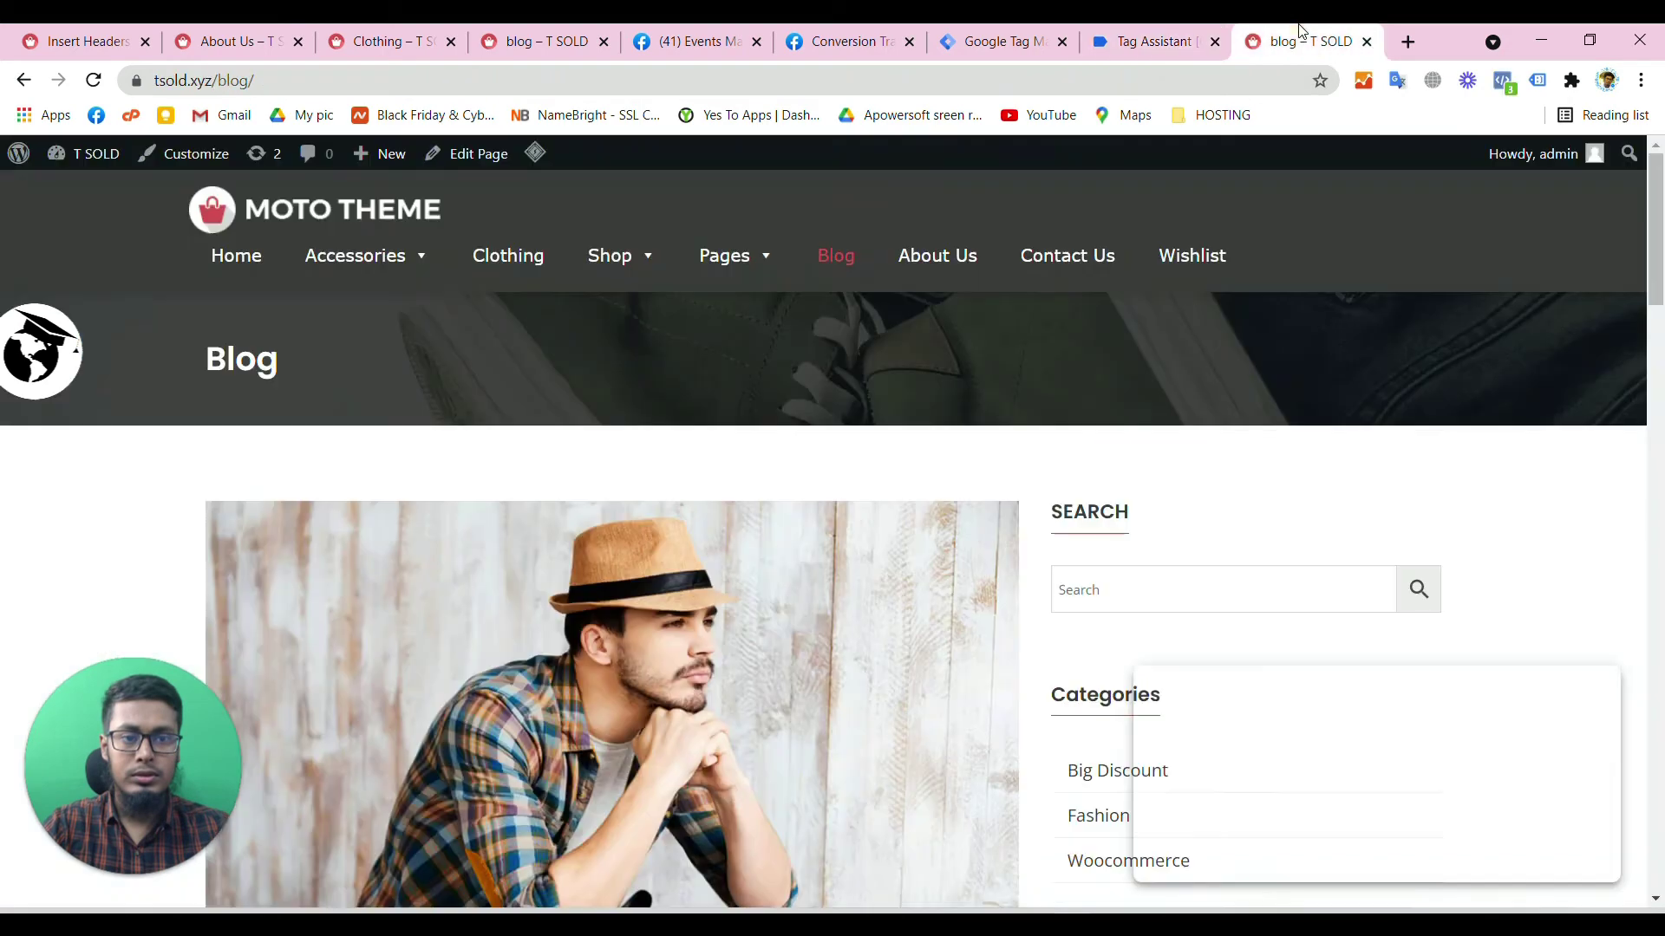
- Visit the About Us page on the previewed site and check in Tag Assistant which tags fired for it
left_click(948, 263)
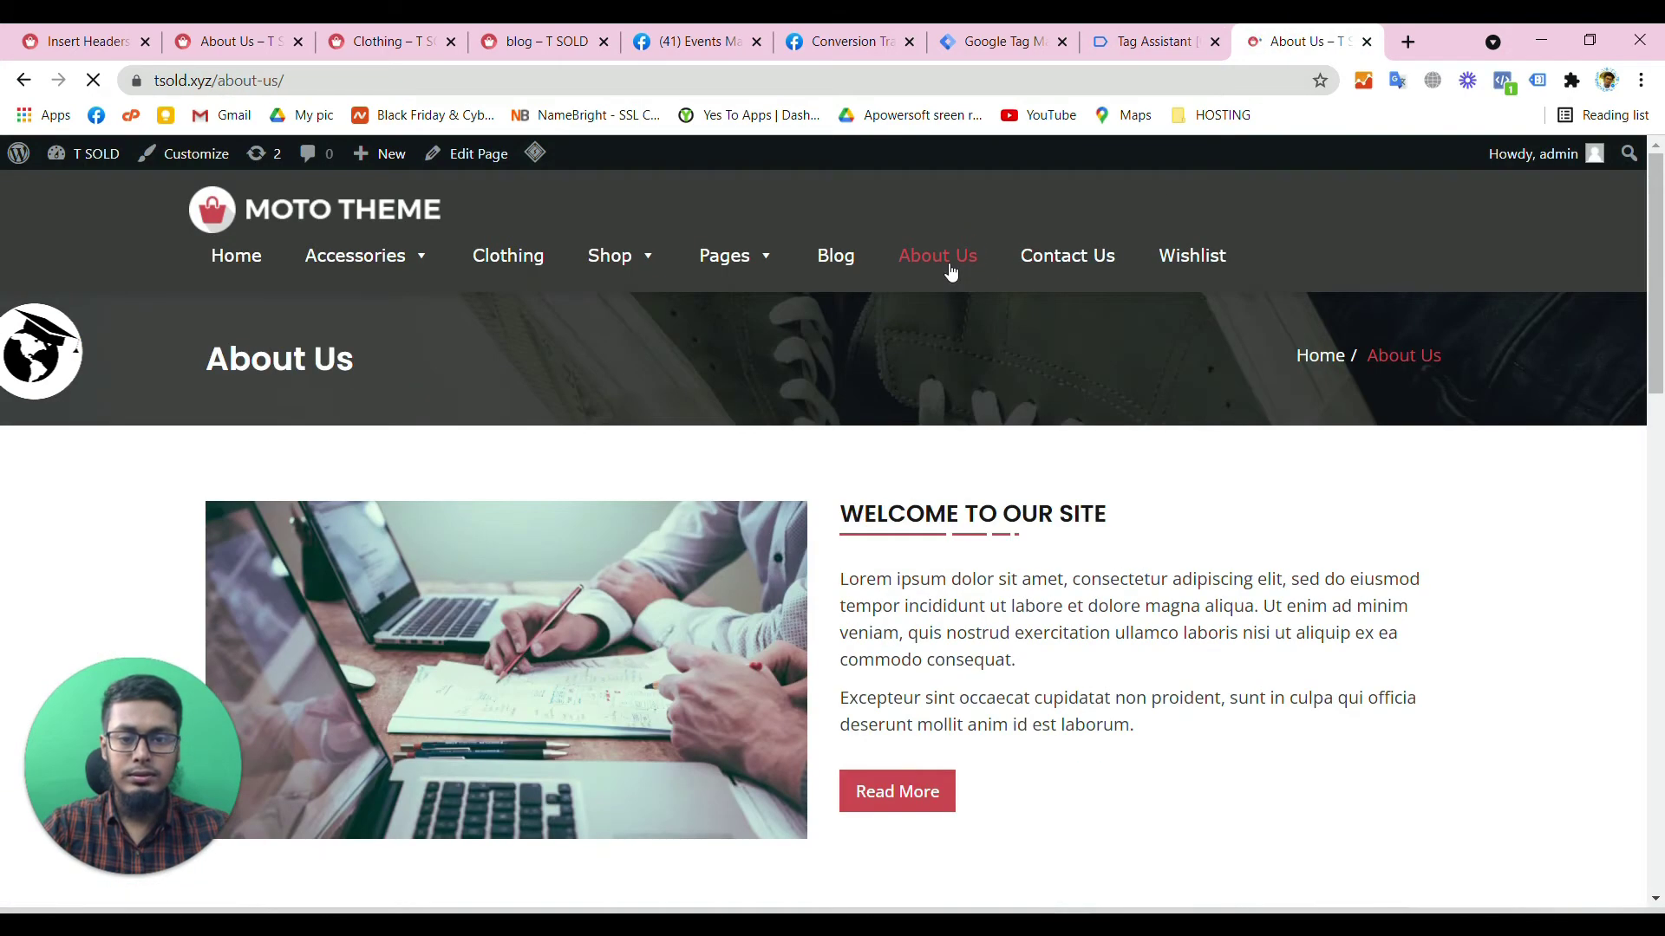
left_click(1204, 31)
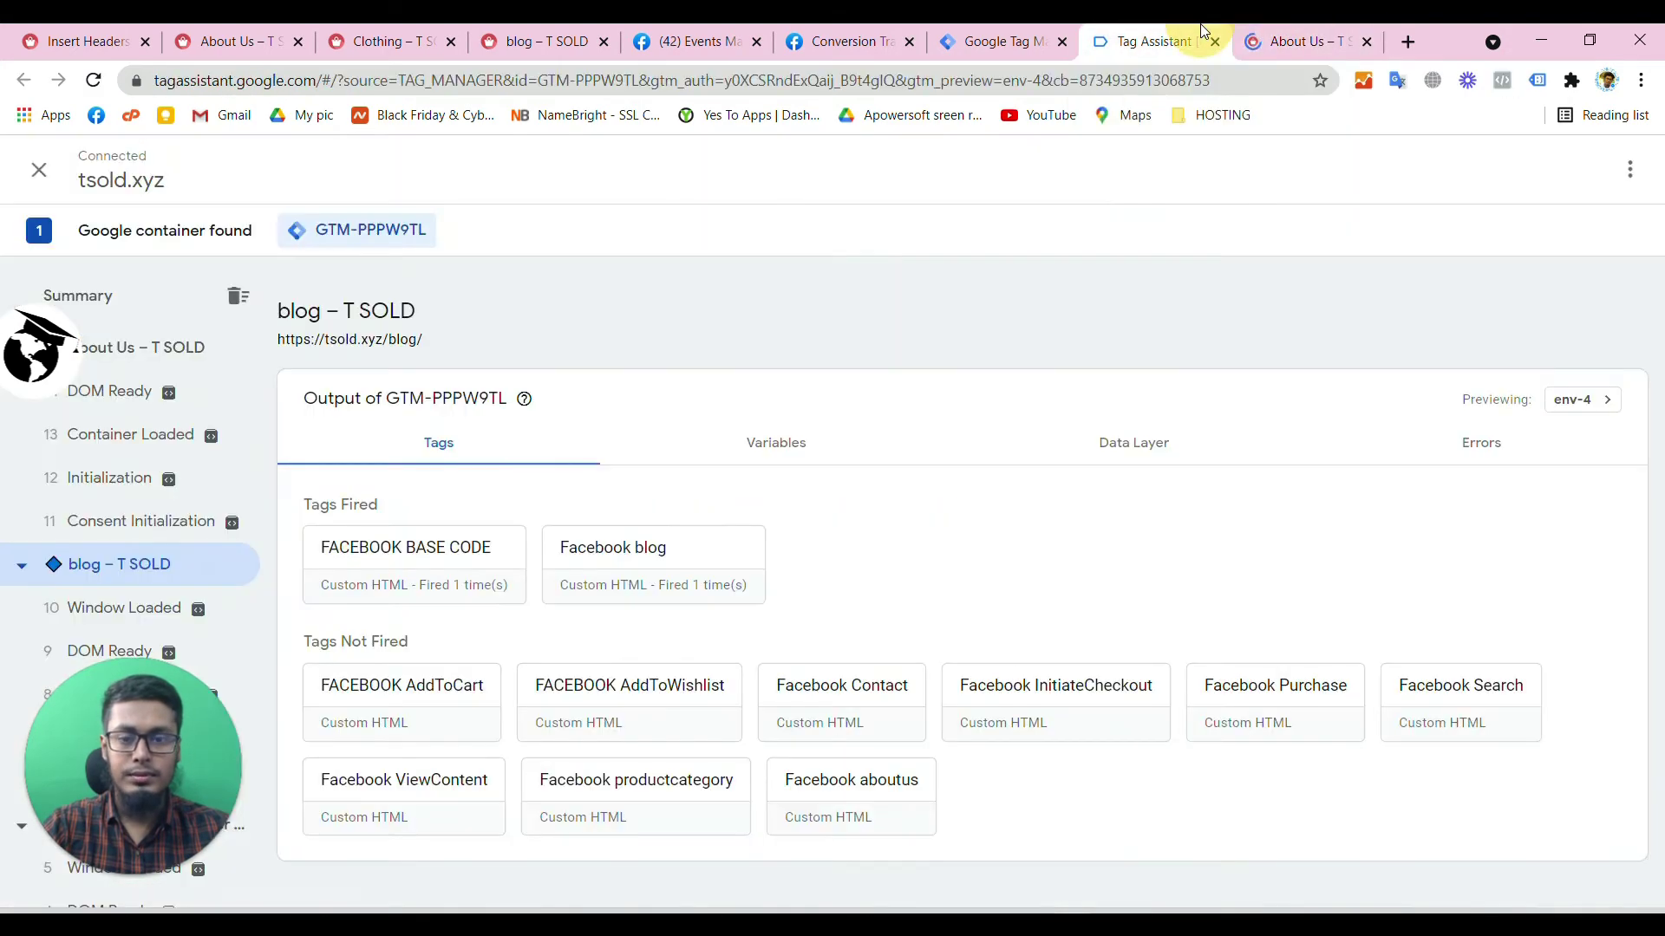
left_click(91, 350)
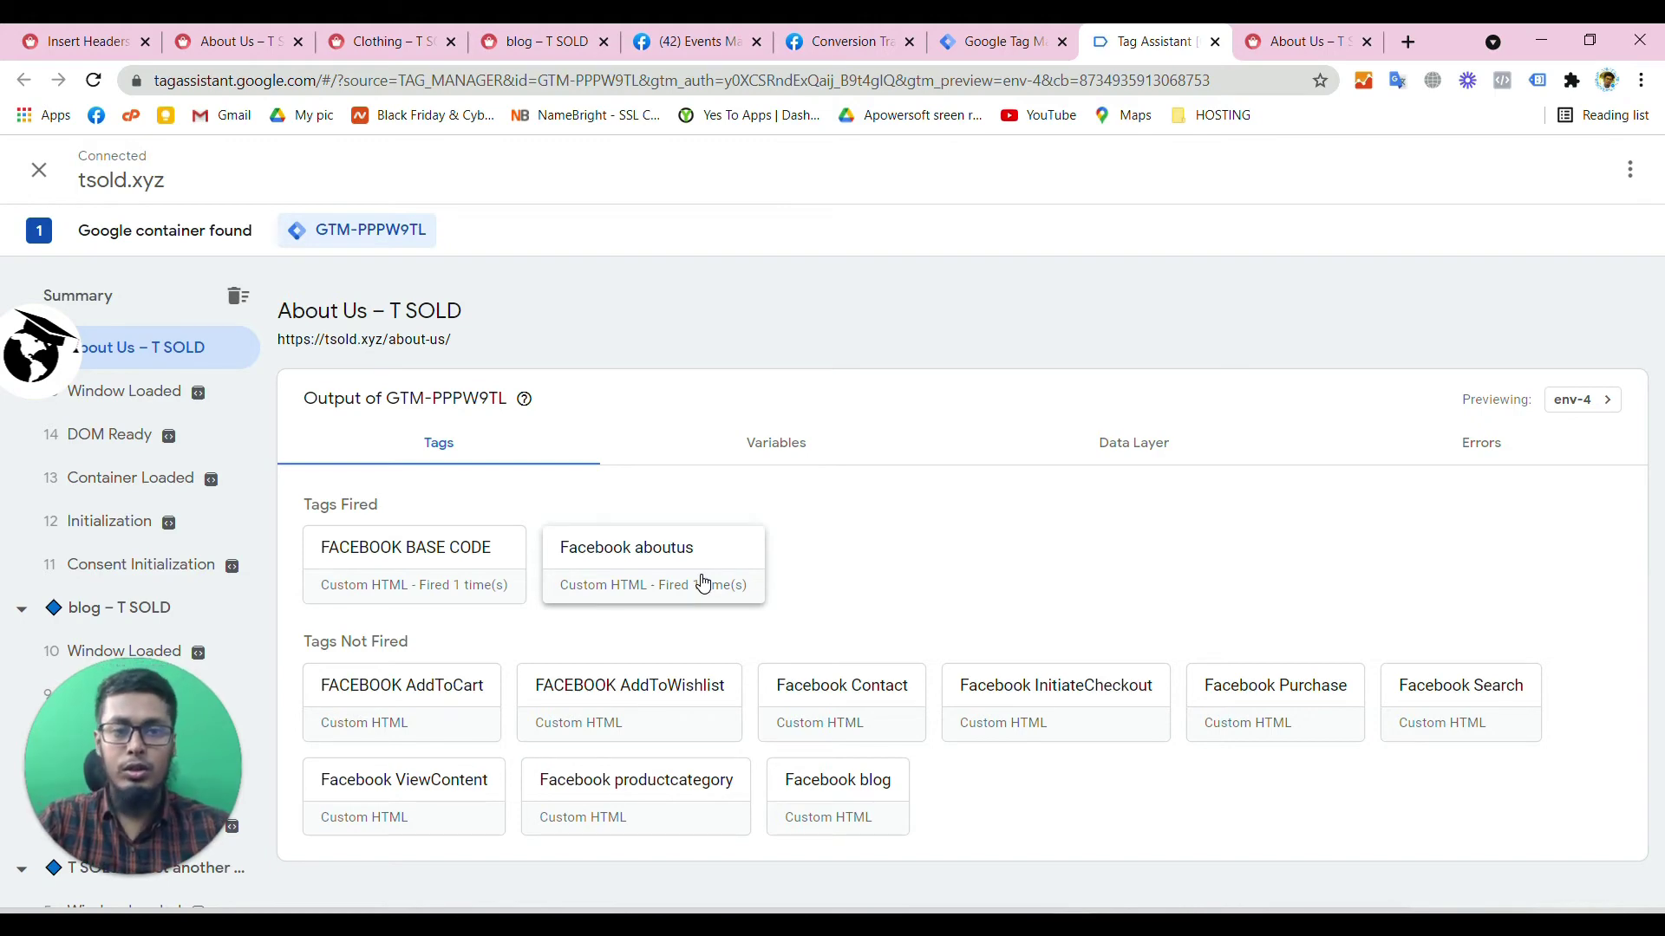
- Back in Tag Manager, submit the workspace changes as a version named "C-Event code" and publish it to the Live environment
left_click(1006, 41)
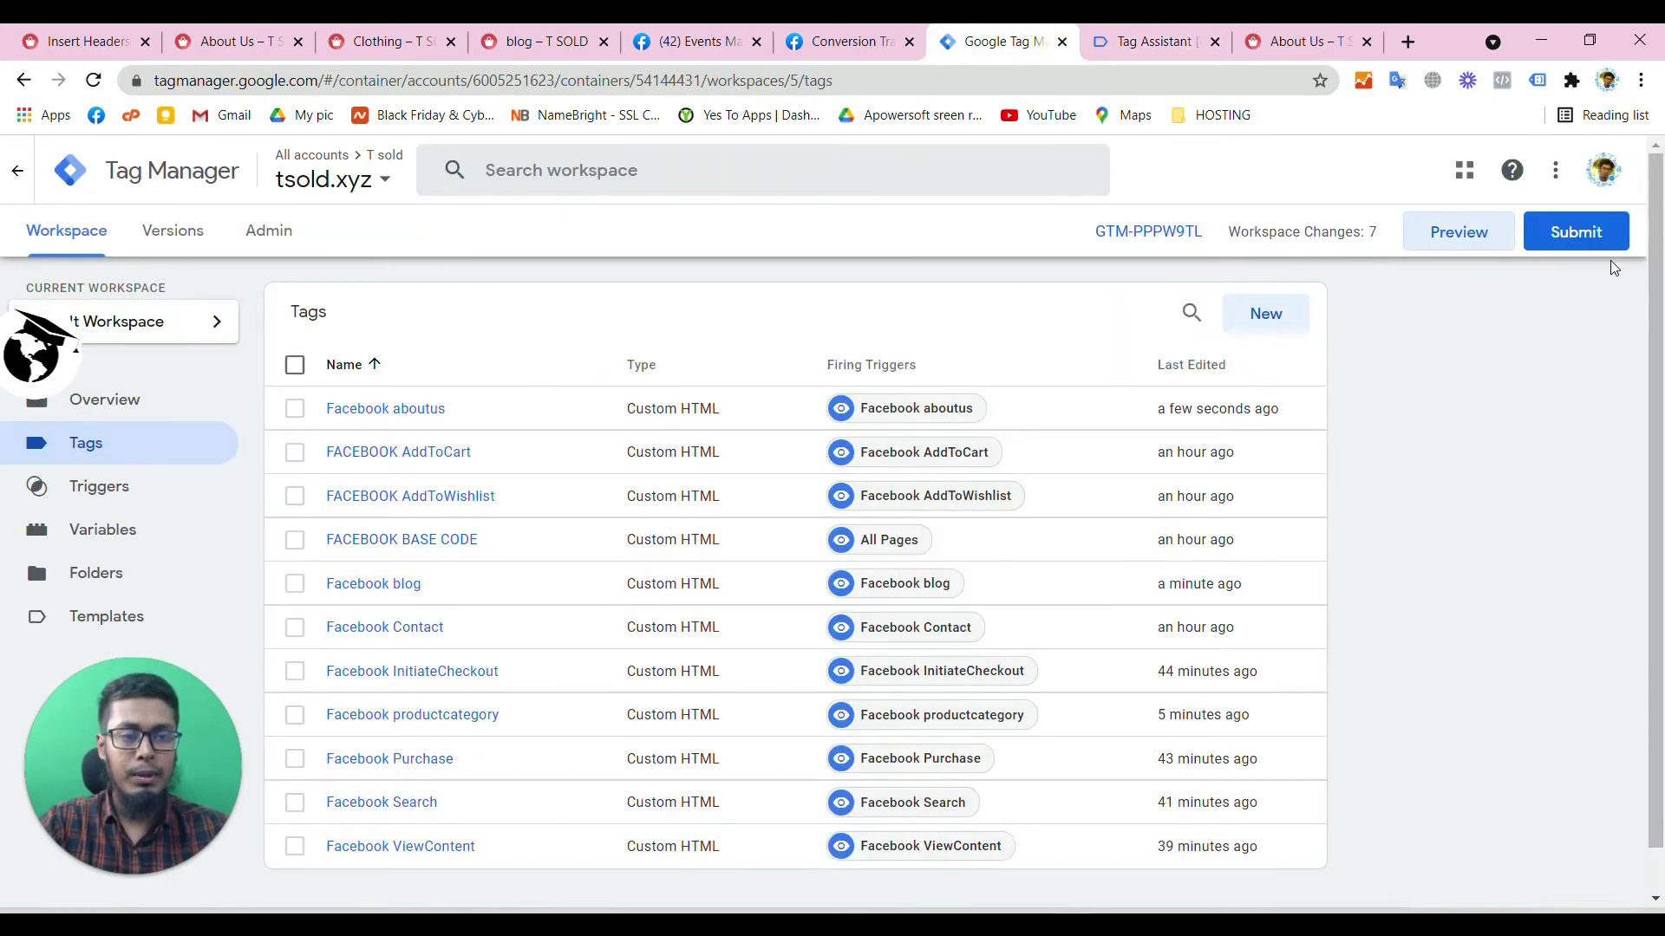
left_click(1593, 238)
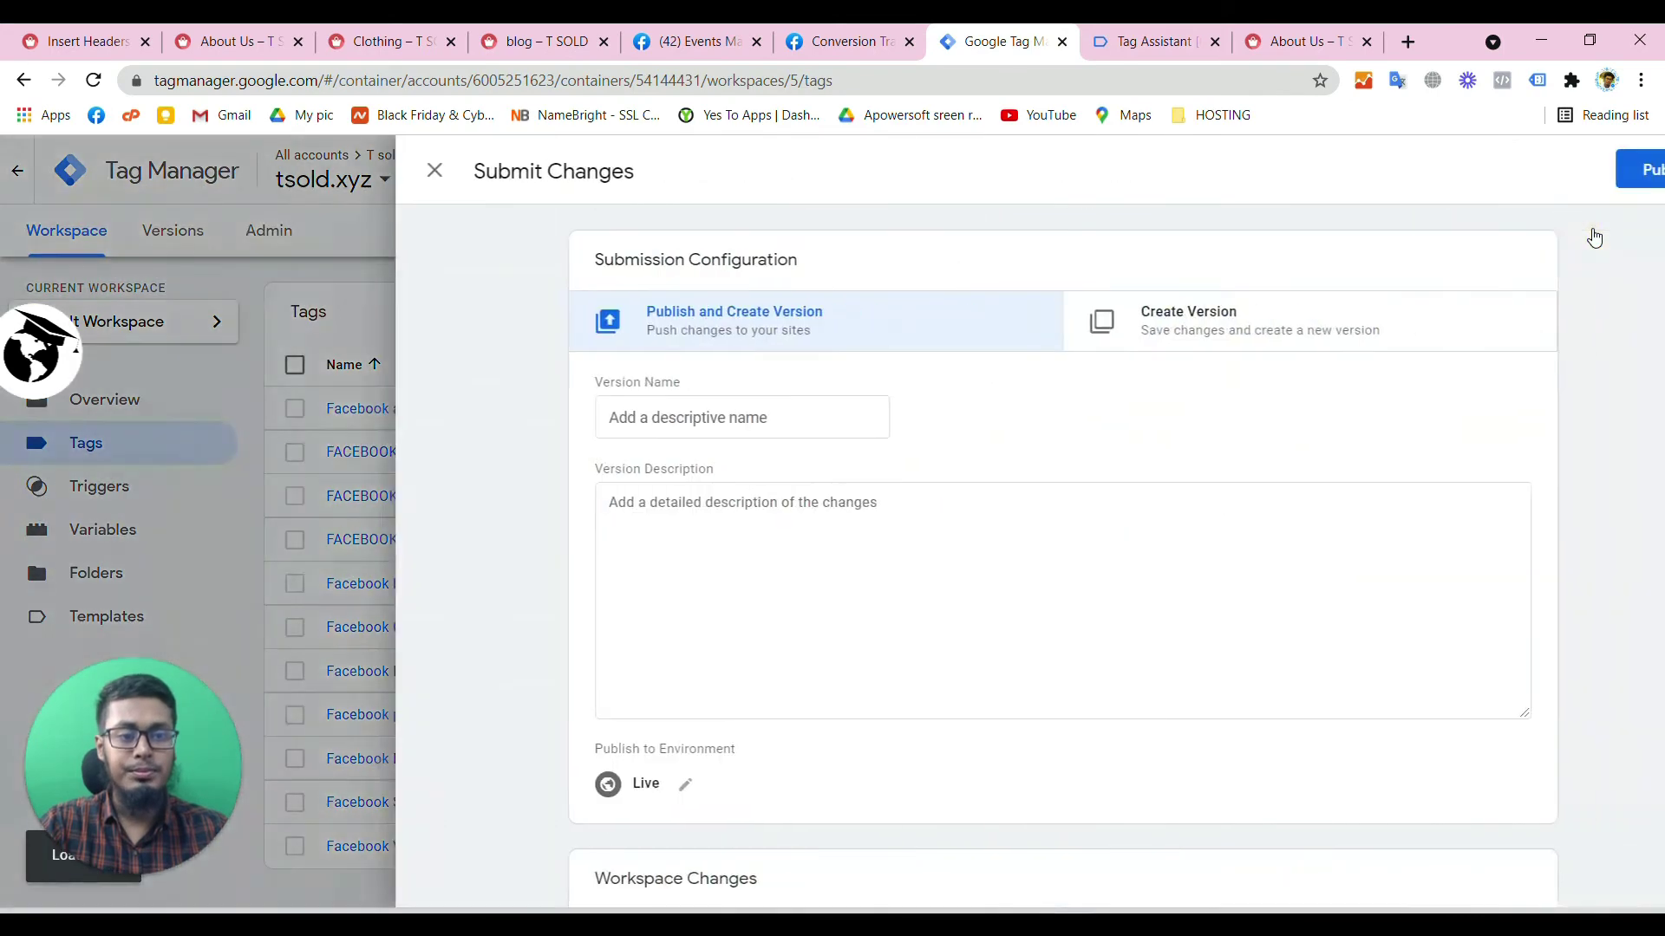
left_click(659, 418)
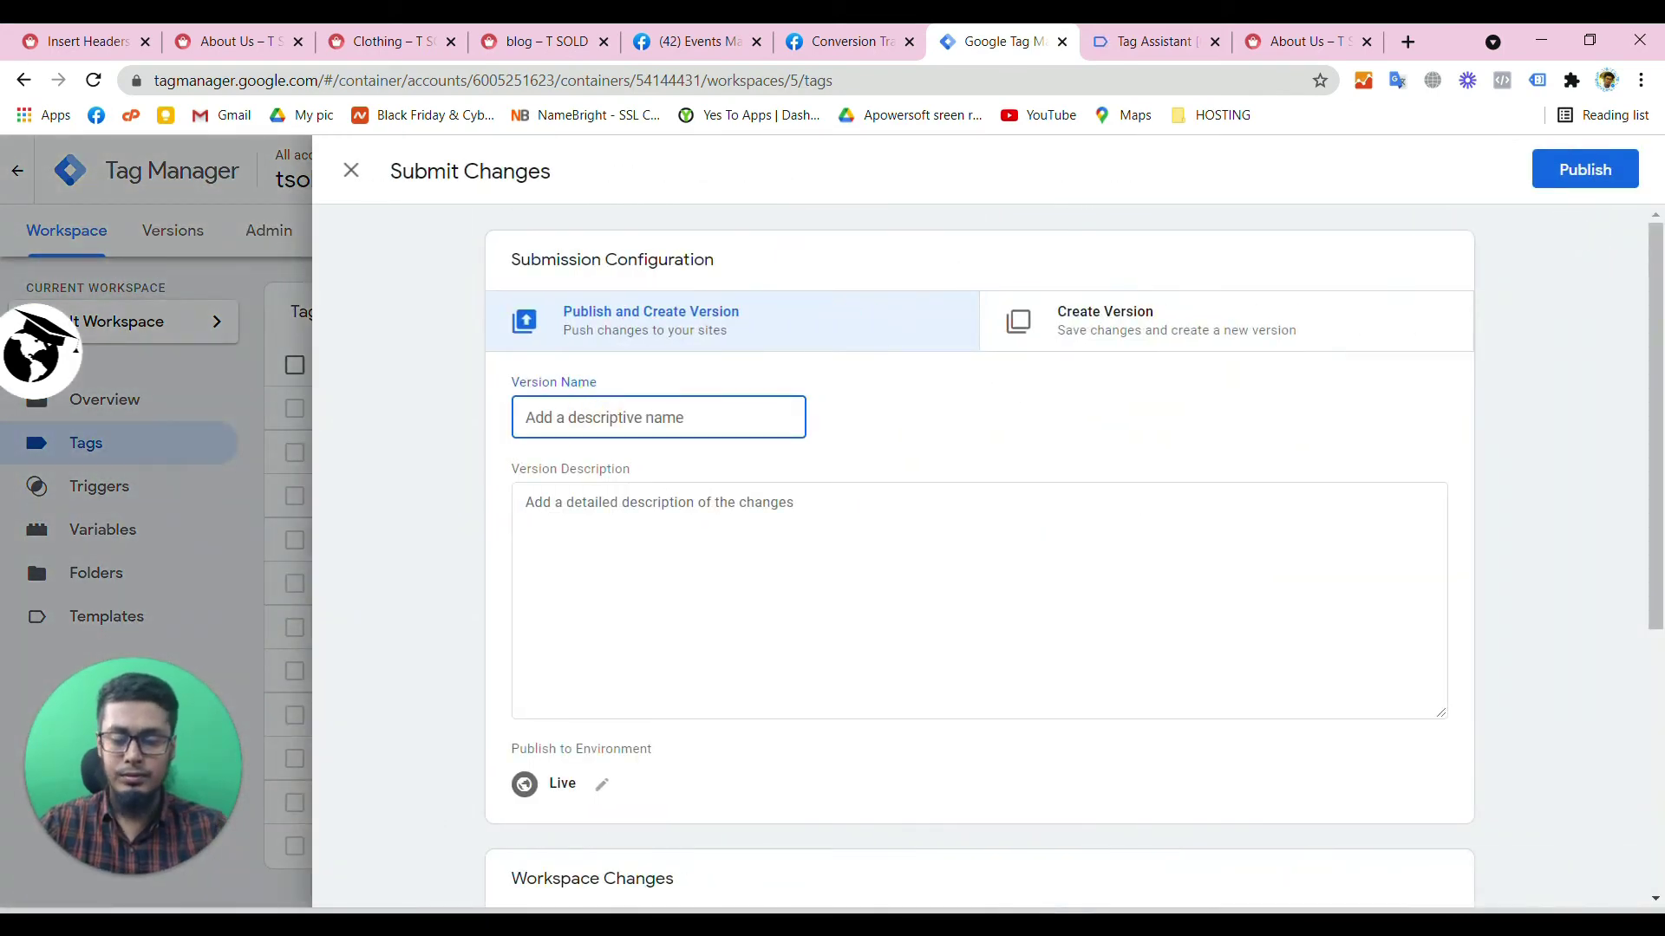
type("C-Event code")
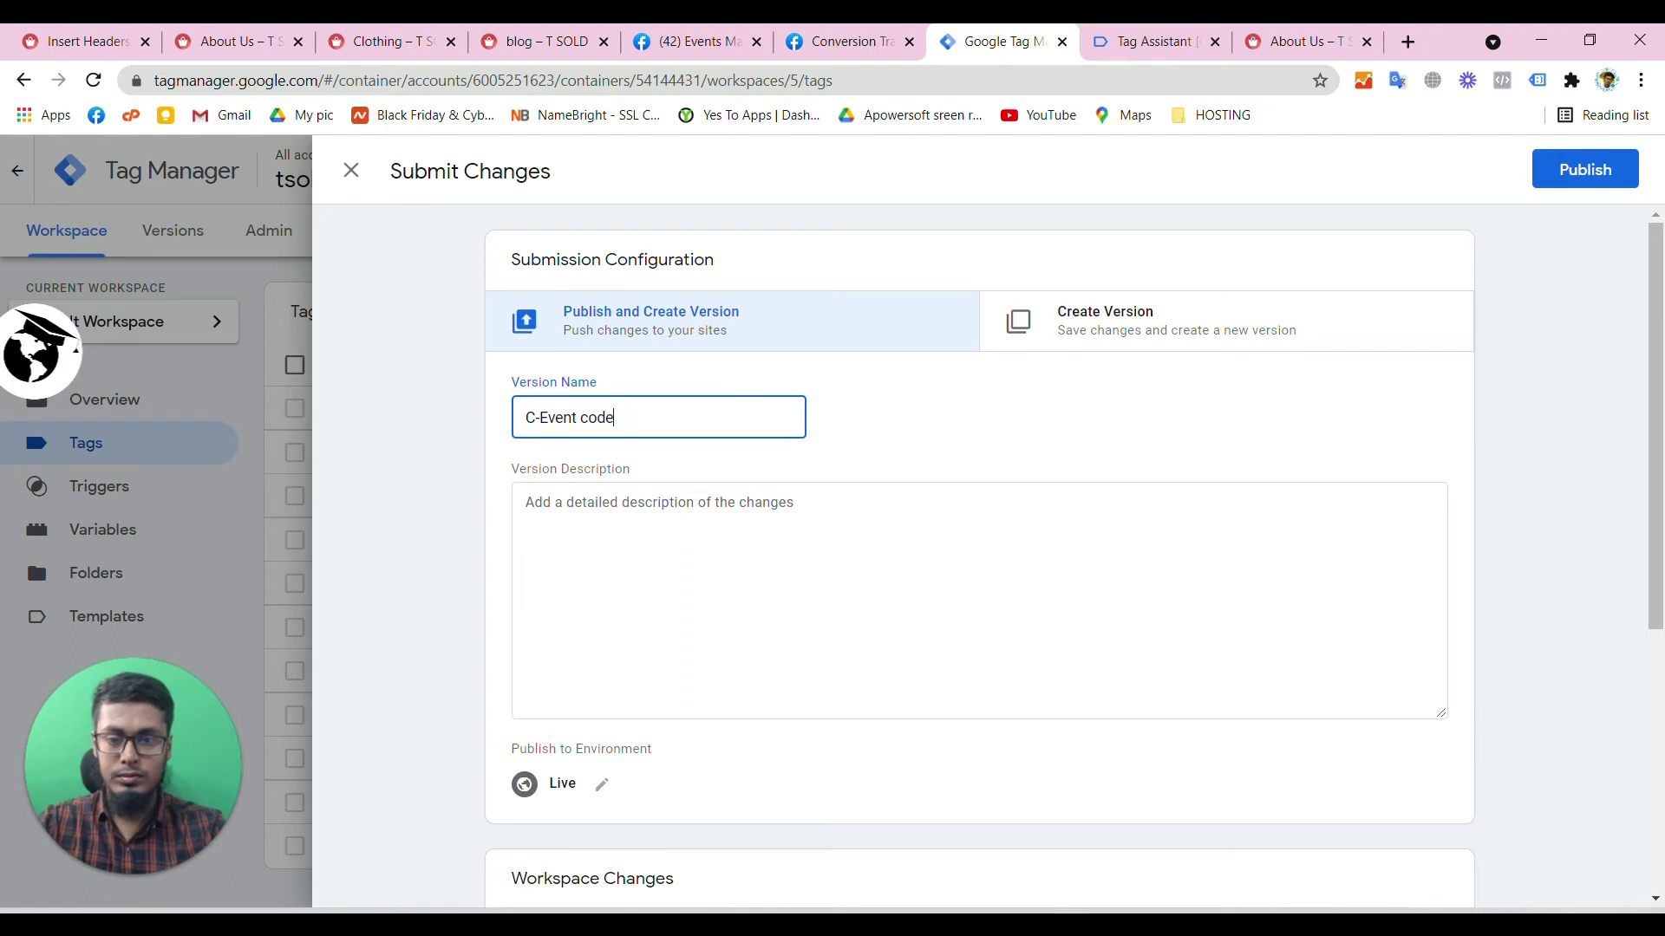
scroll(645, 457, "down", 4)
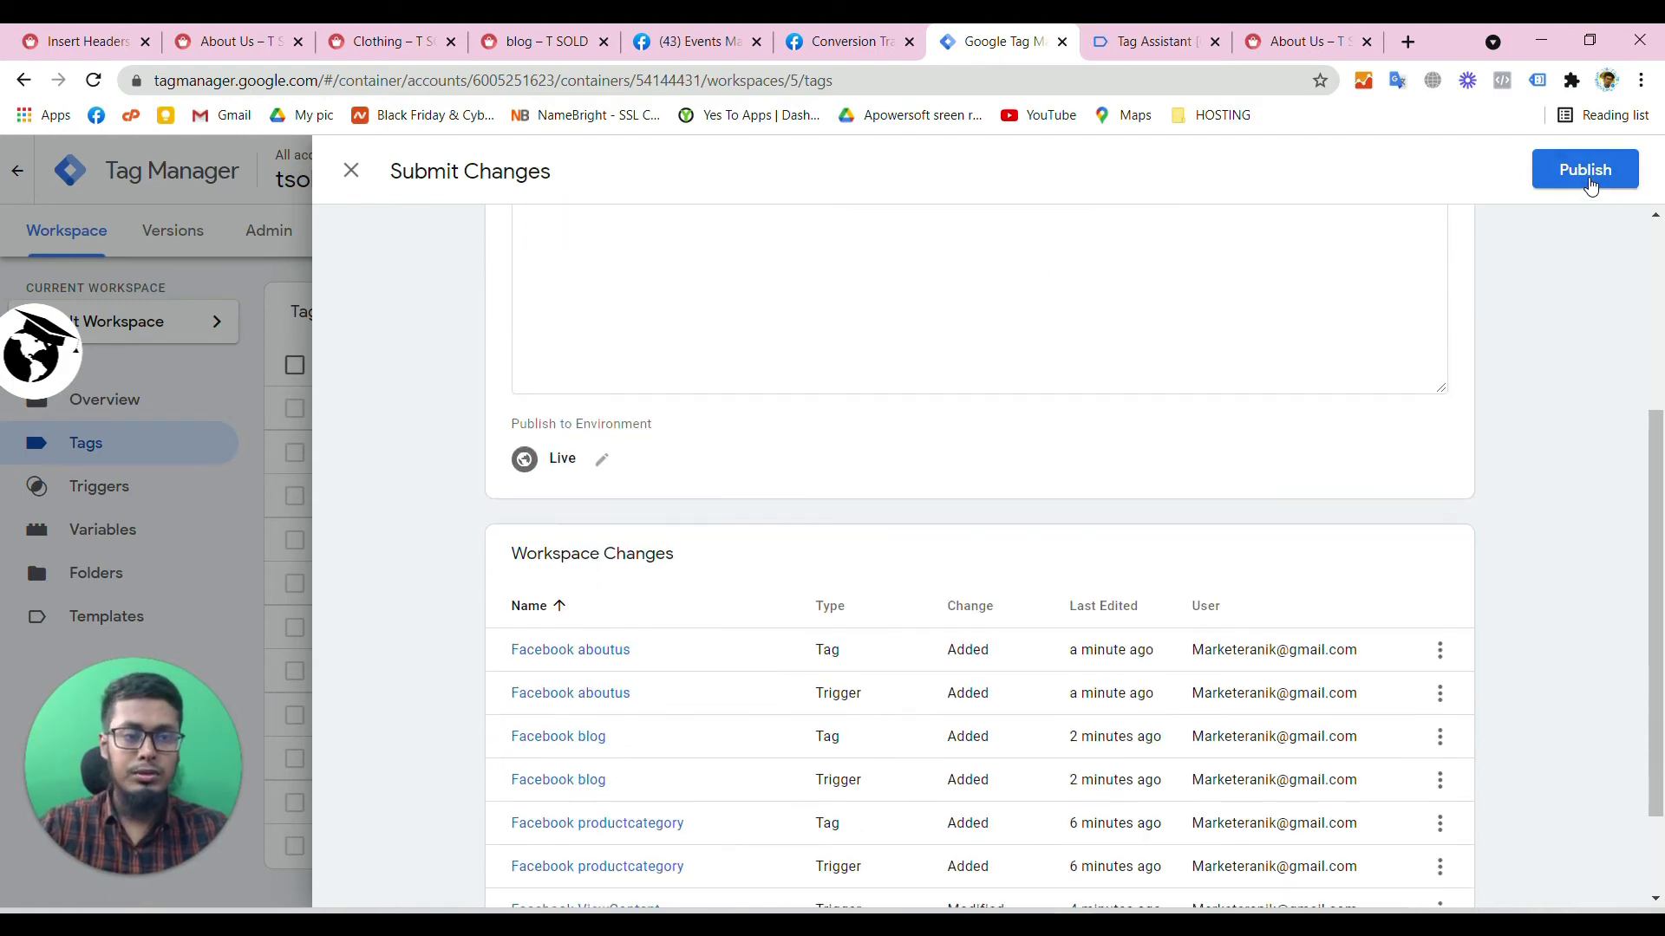
left_click(1587, 172)
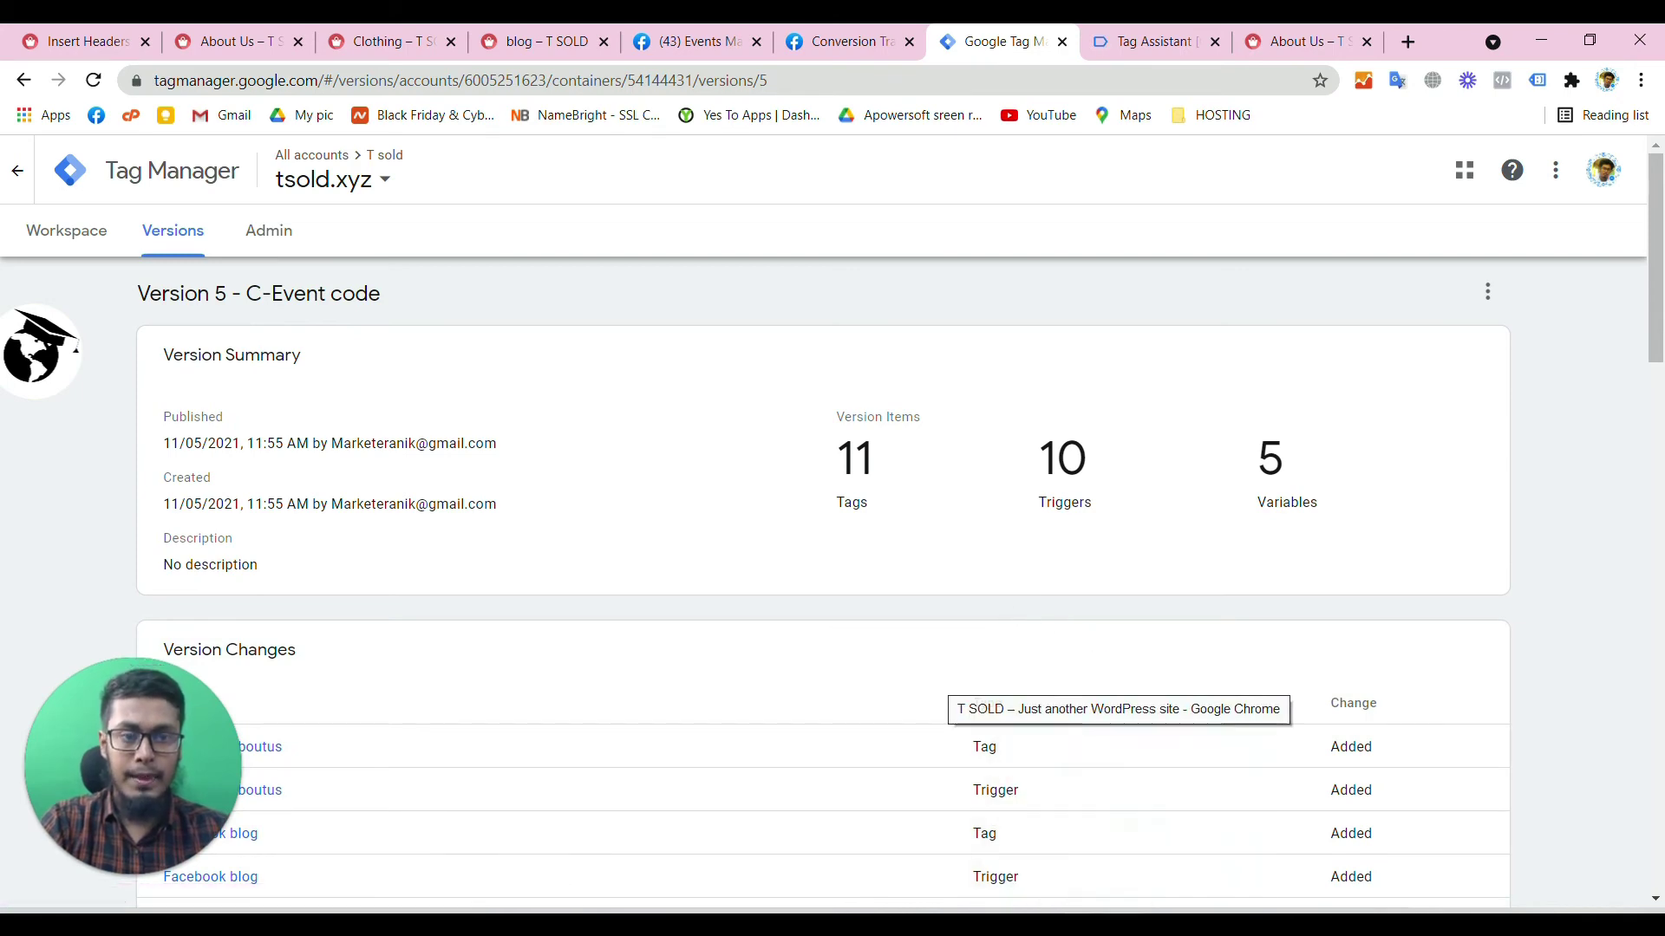
- Switch to the other Chrome window with the live shop, reload it, and check the About Us page's events in Facebook Pixel Helper
left_click(1118, 923)
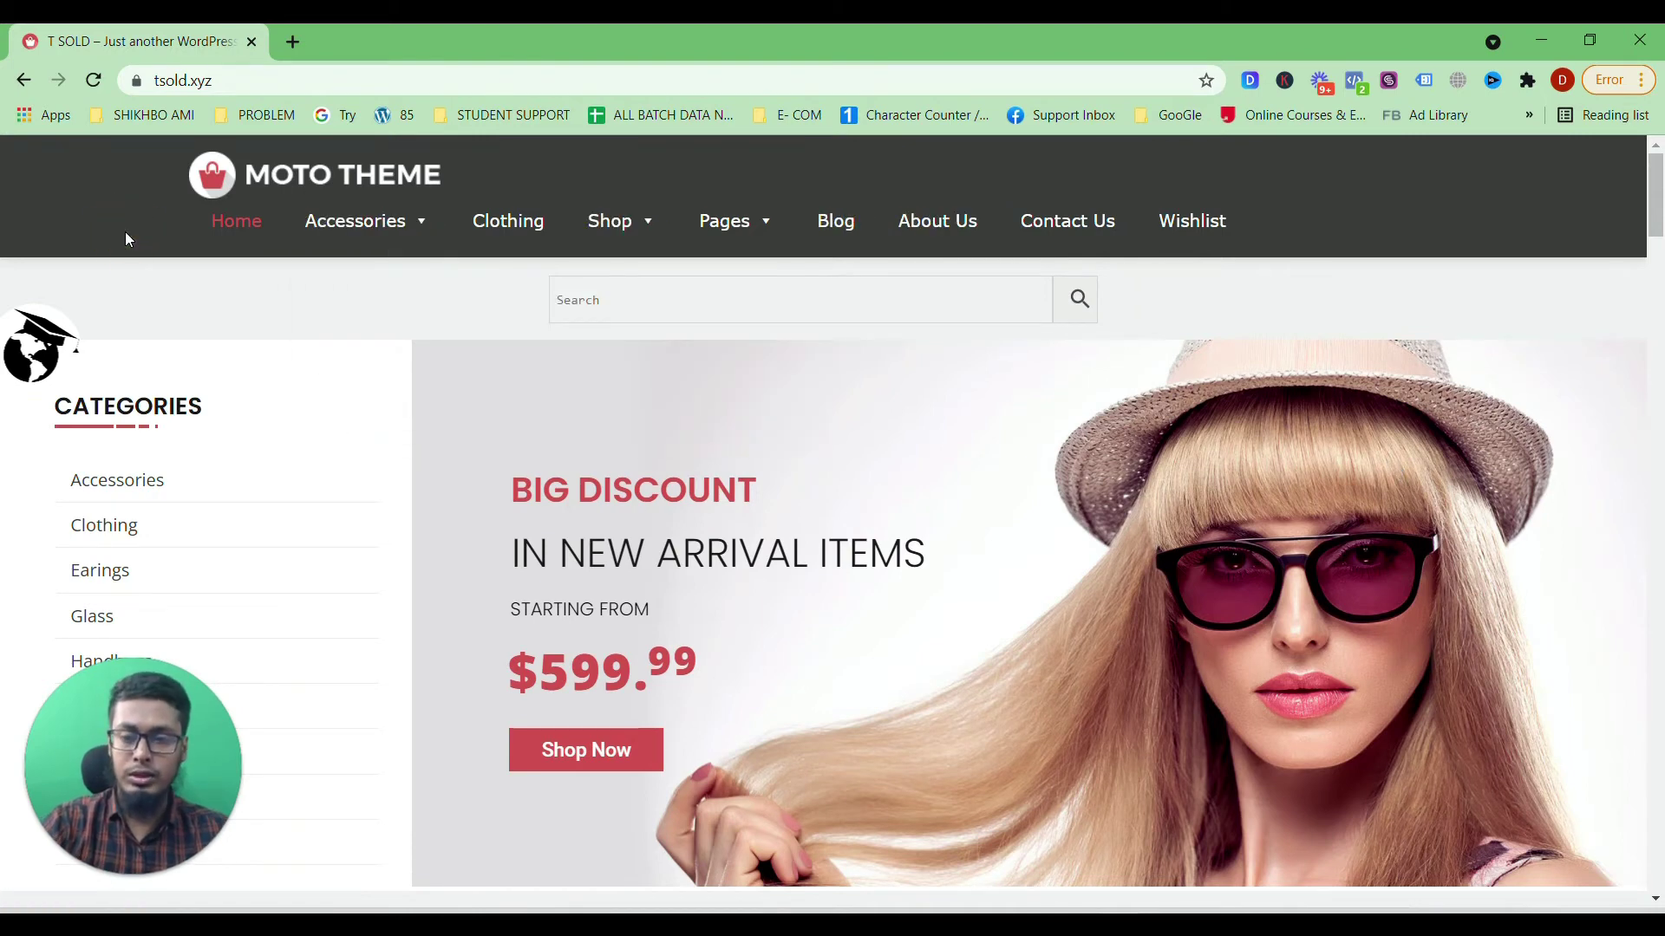
left_click(95, 81)
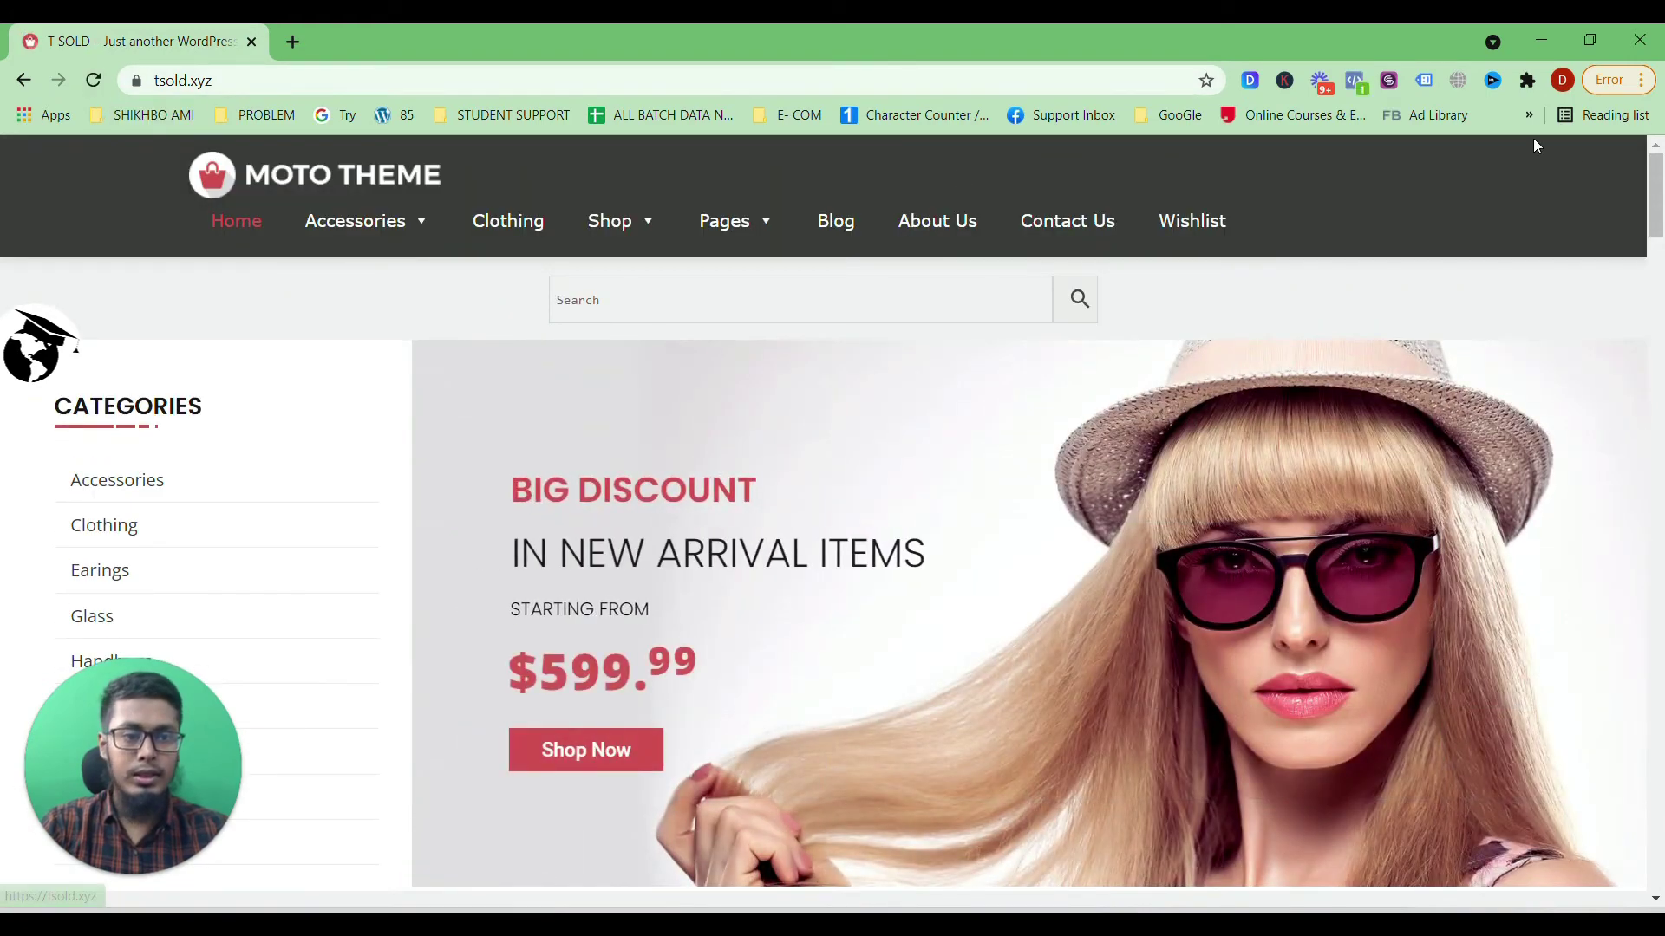
left_click(921, 230)
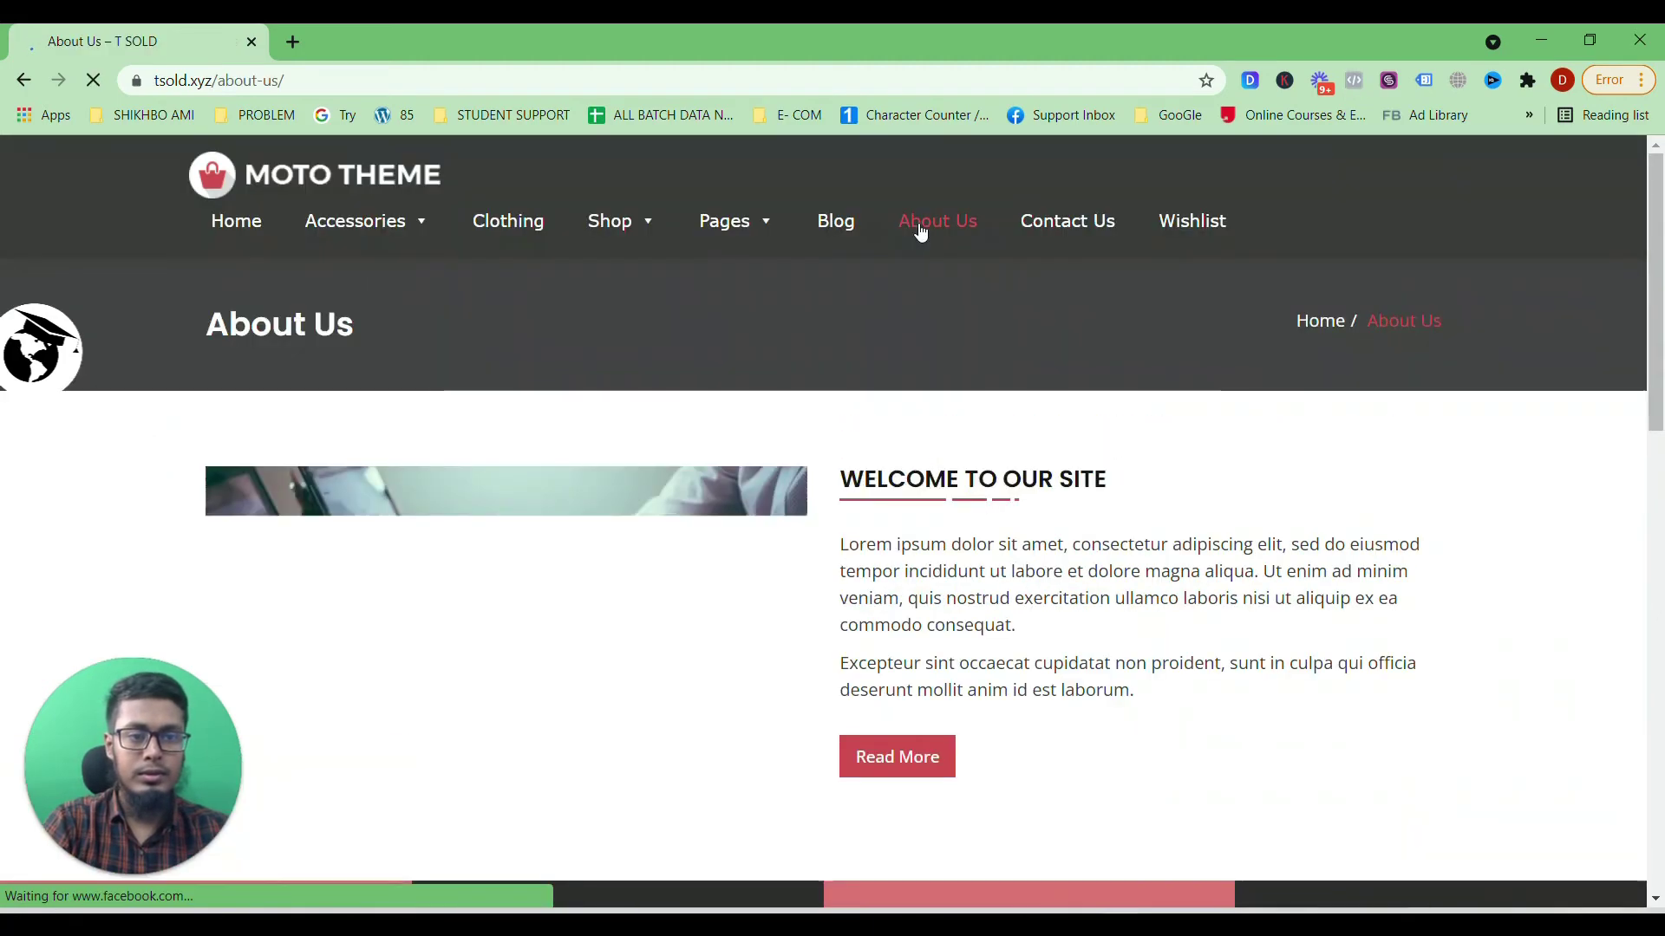
left_click(1358, 83)
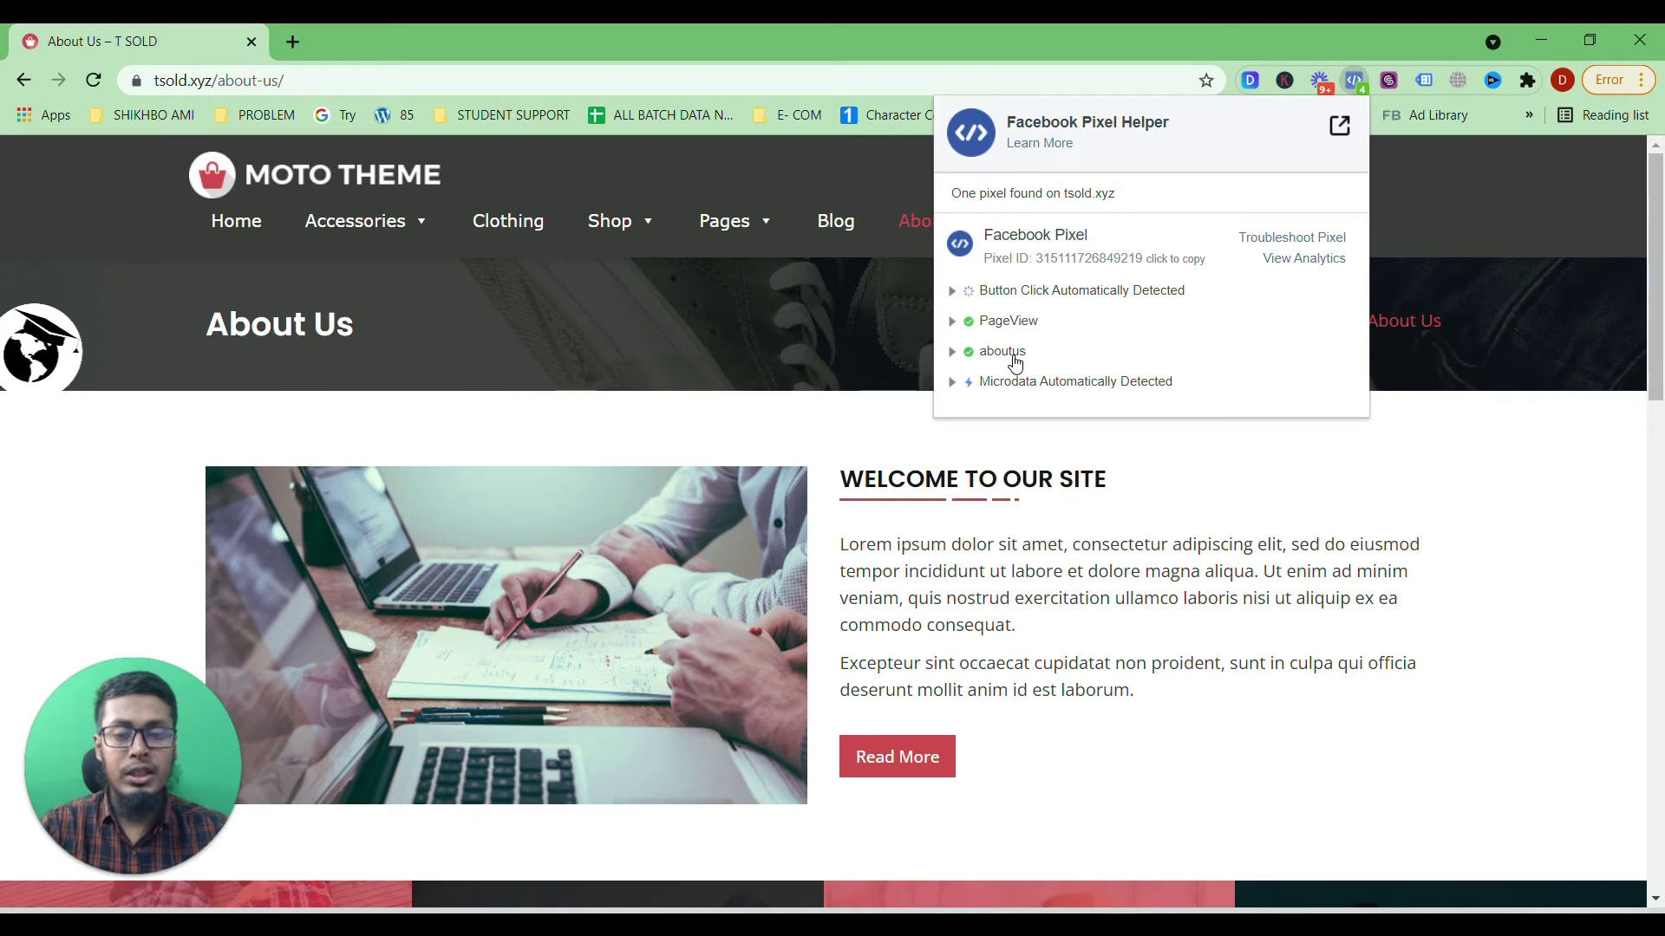
left_click(970, 440)
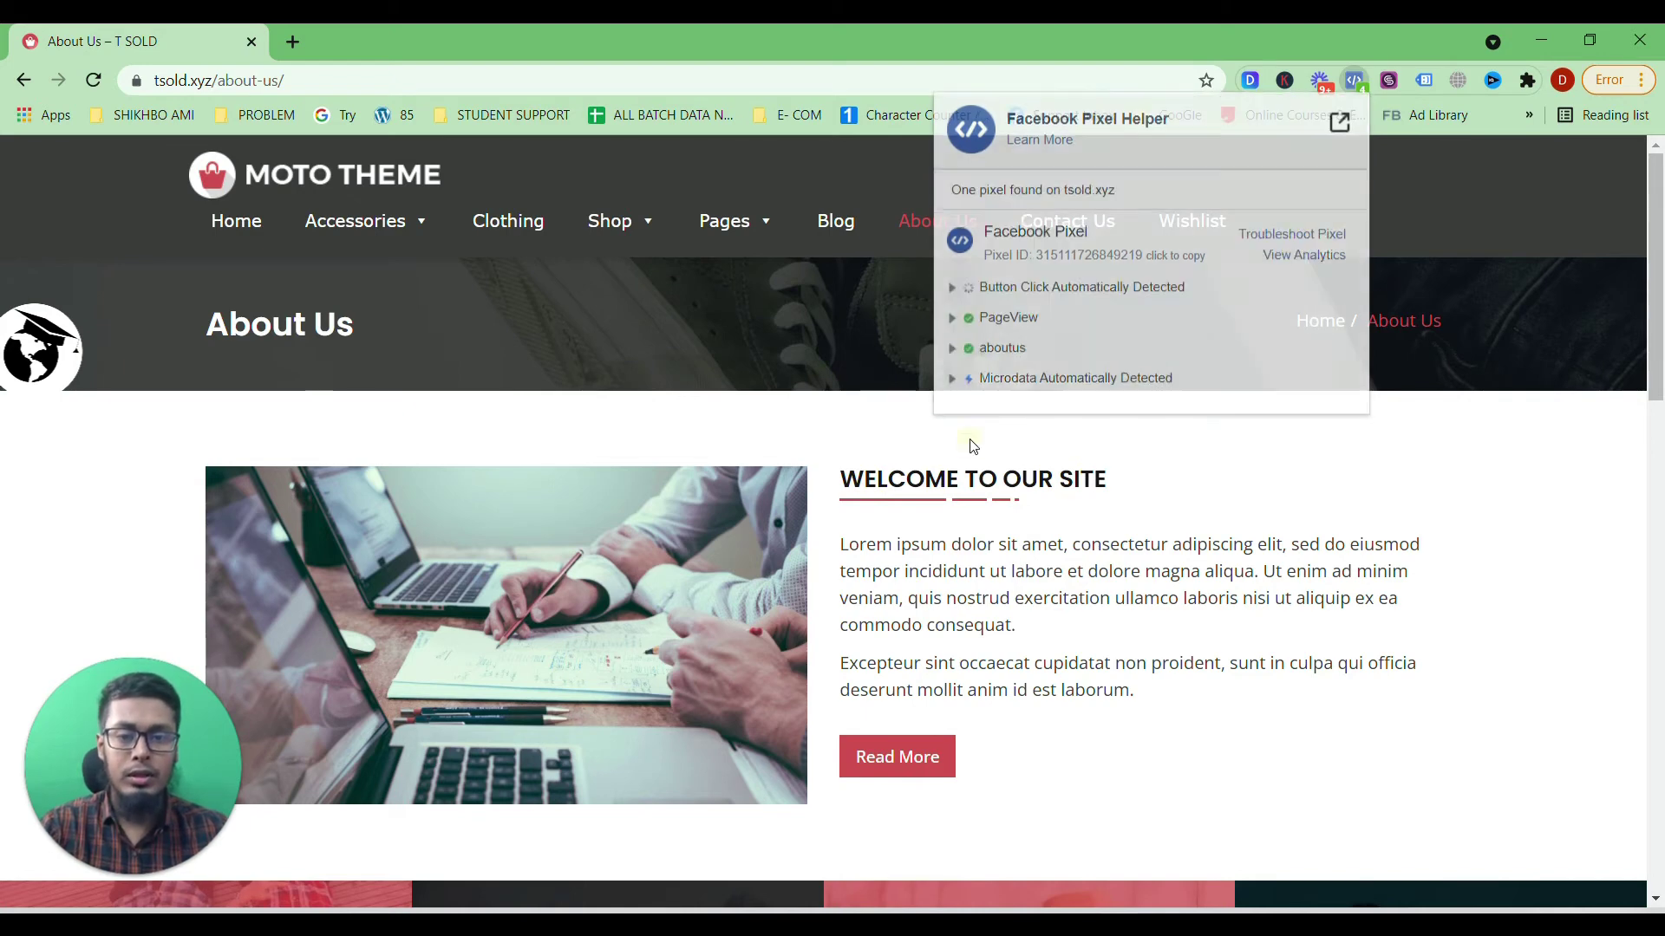
- Visit the live Blog page and check its pixel events in Facebook Pixel Helper
mouse_move(733, 227)
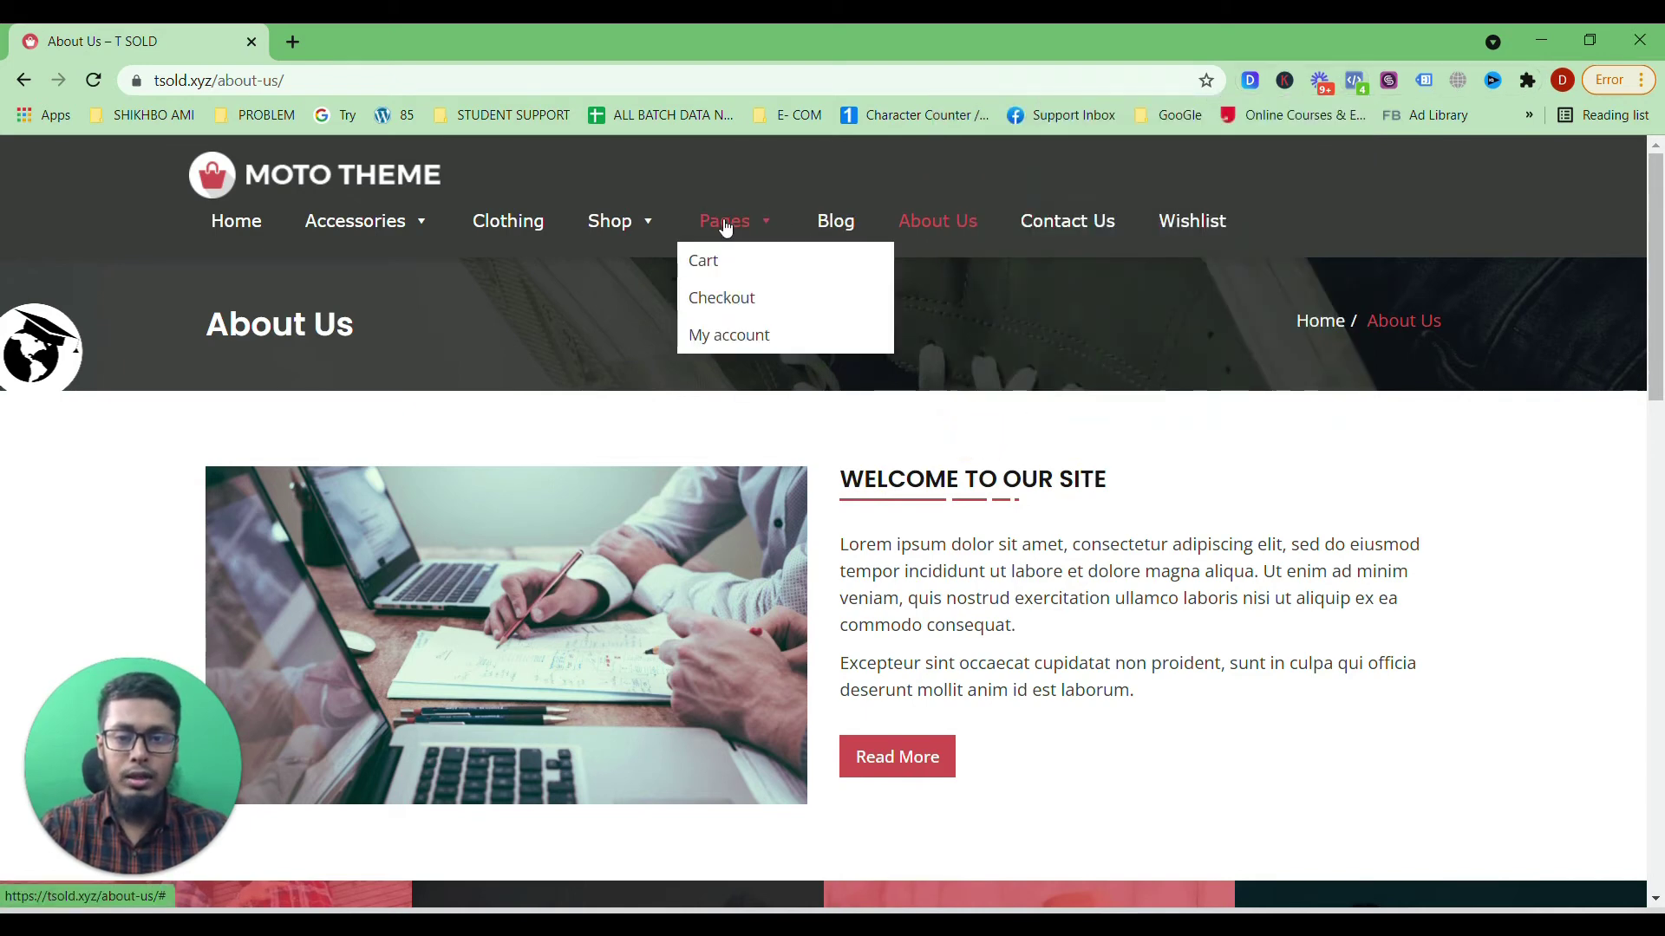
left_click(835, 227)
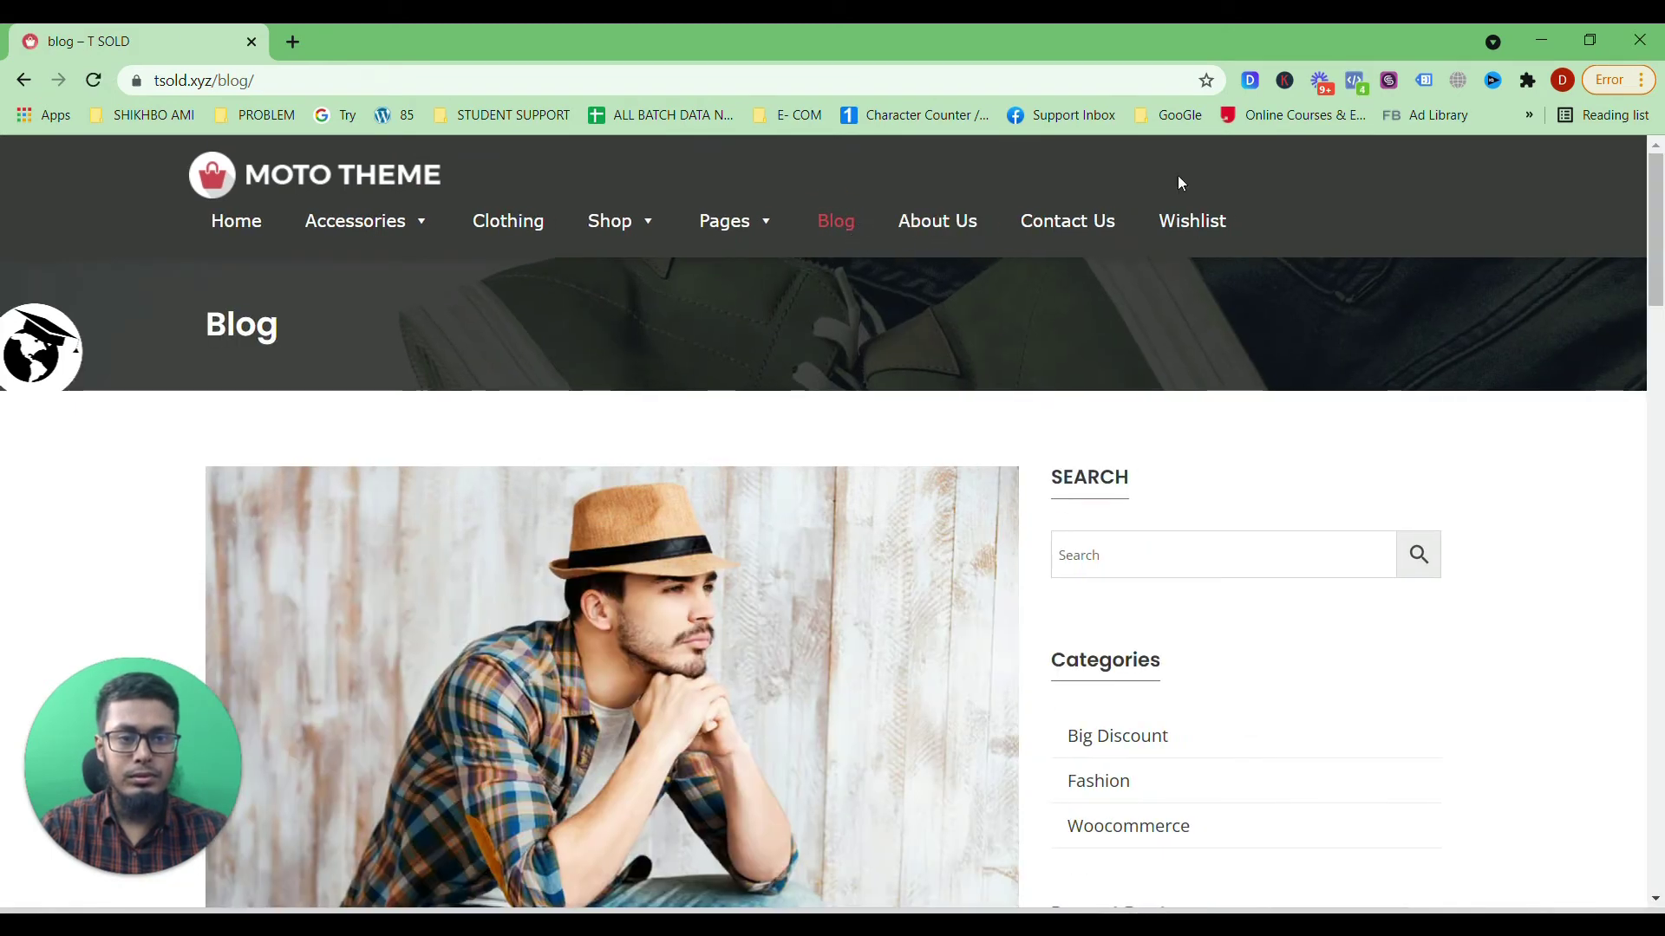
left_click(1365, 80)
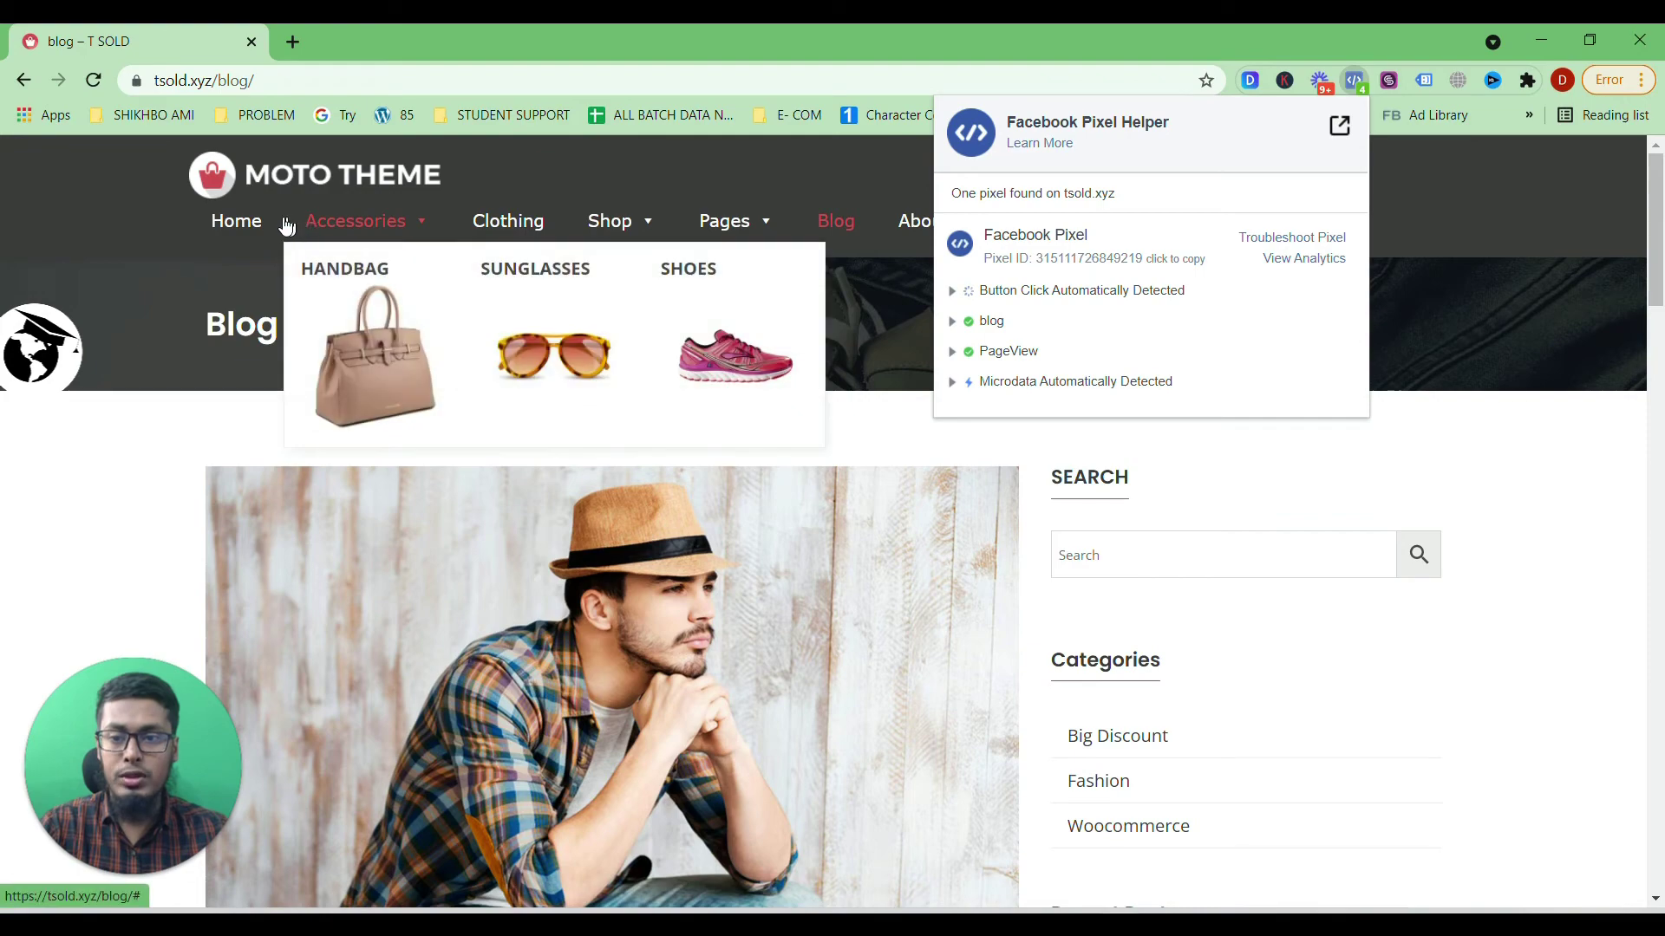
- Open the Shoes category from the live shop's home page and check its pixel events in Facebook Pixel Helper
left_click(239, 224)
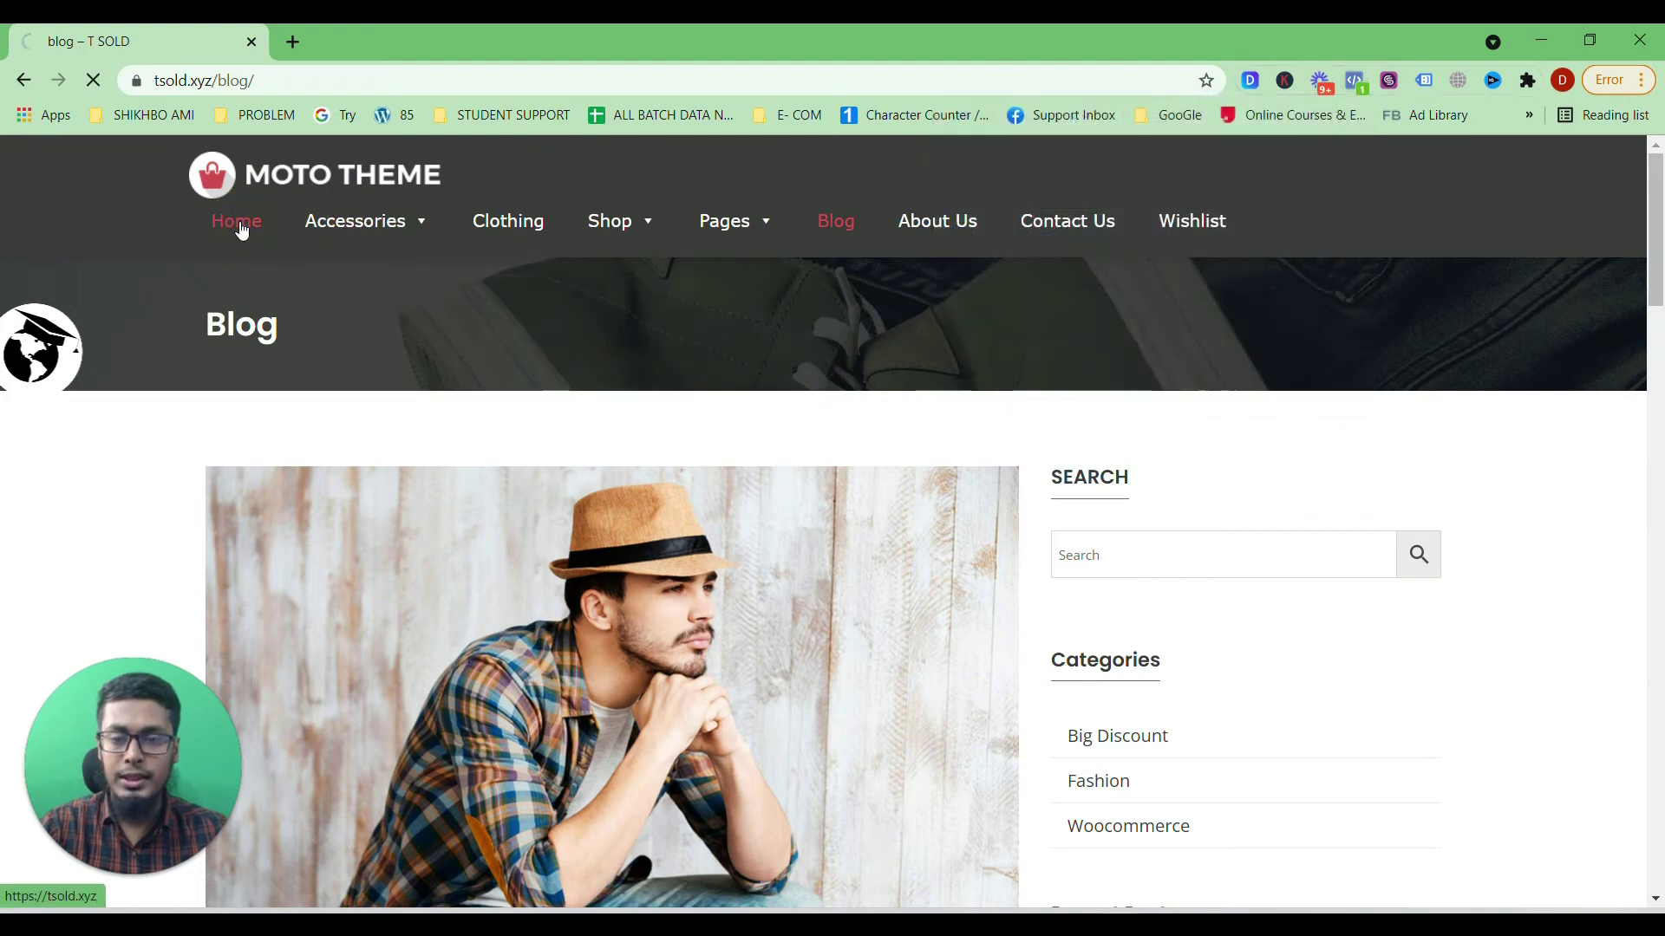
scroll(215, 291, "down", 4)
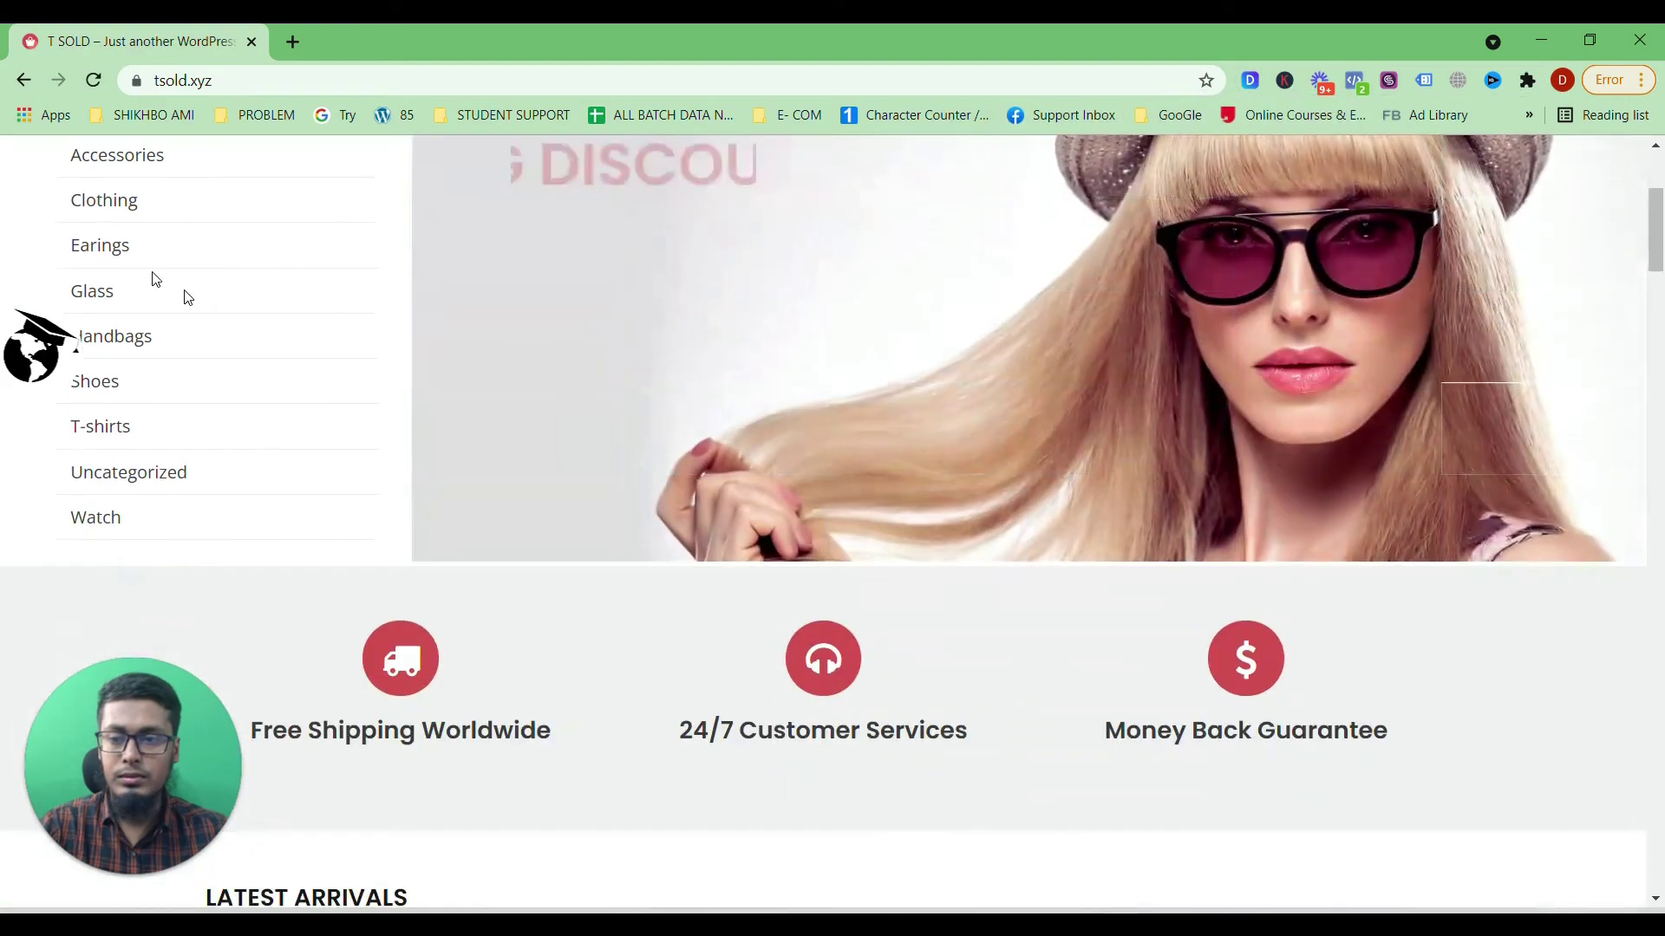
scroll(182, 294, "up", 2)
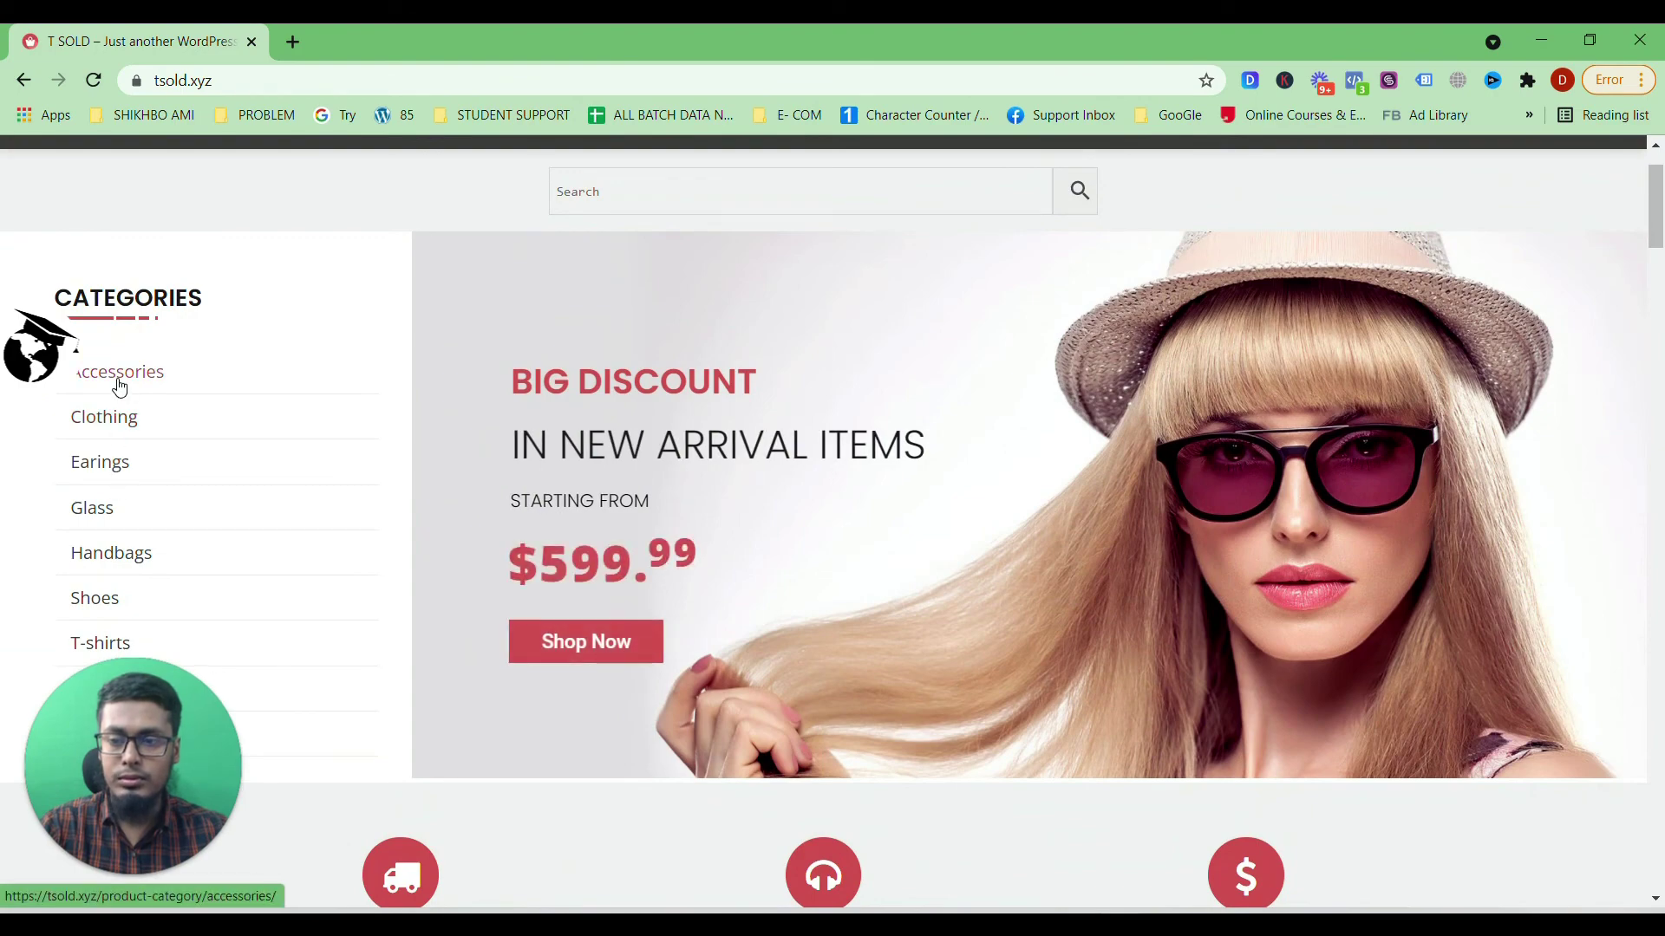
scroll(104, 468, "down", 2)
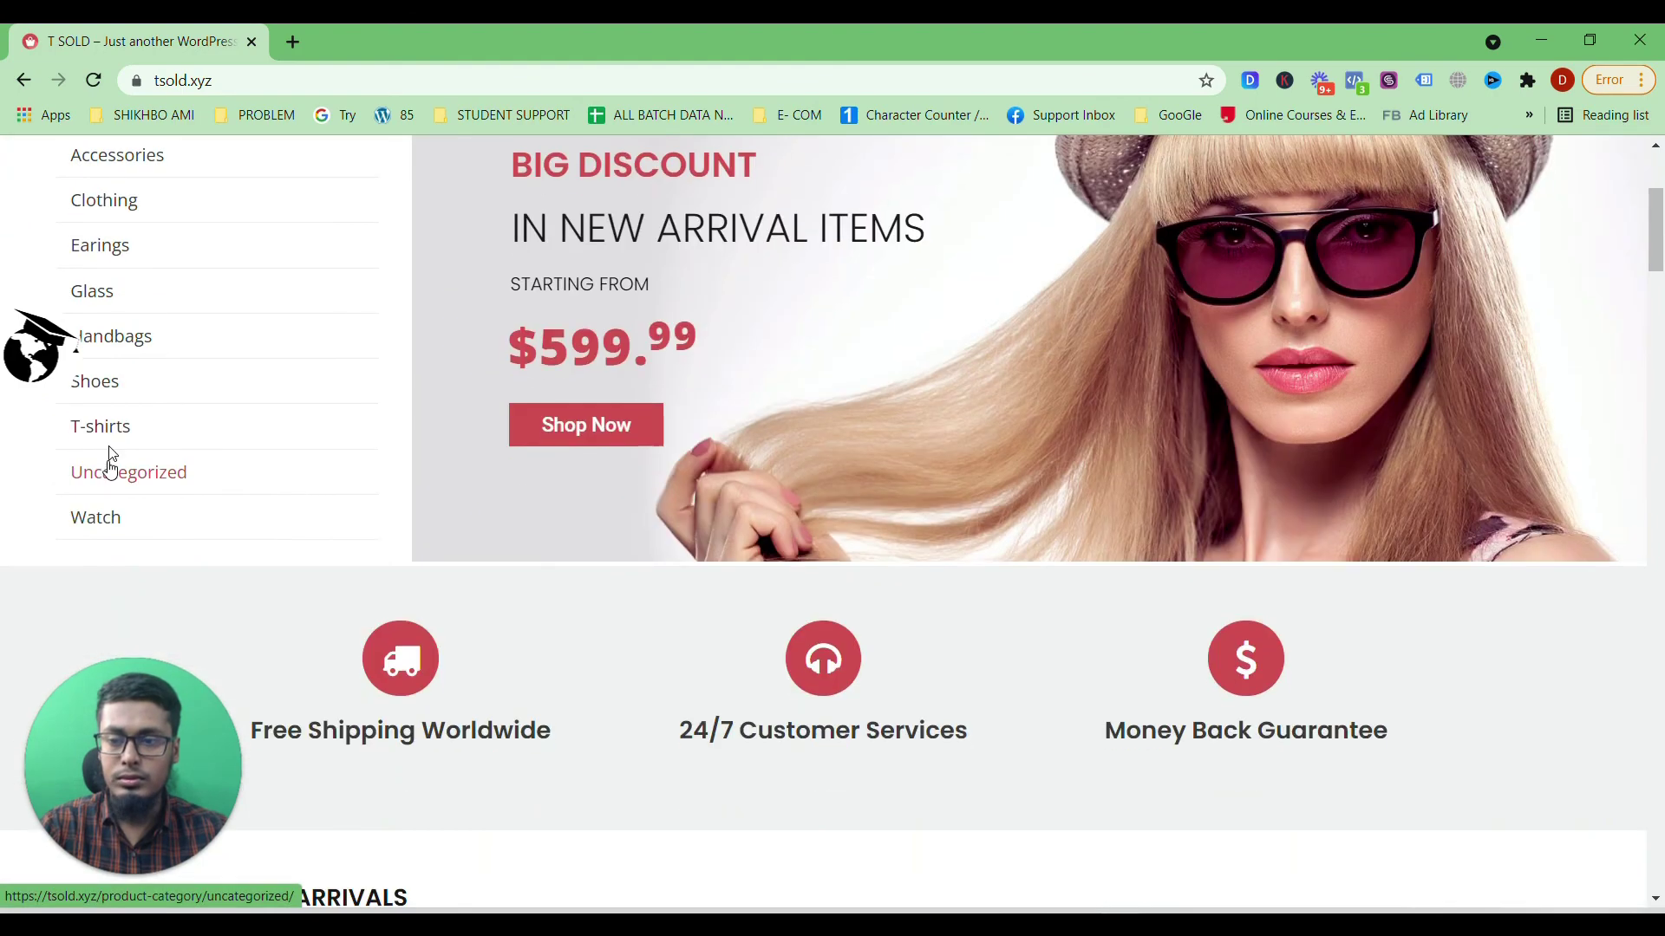
left_click(108, 395)
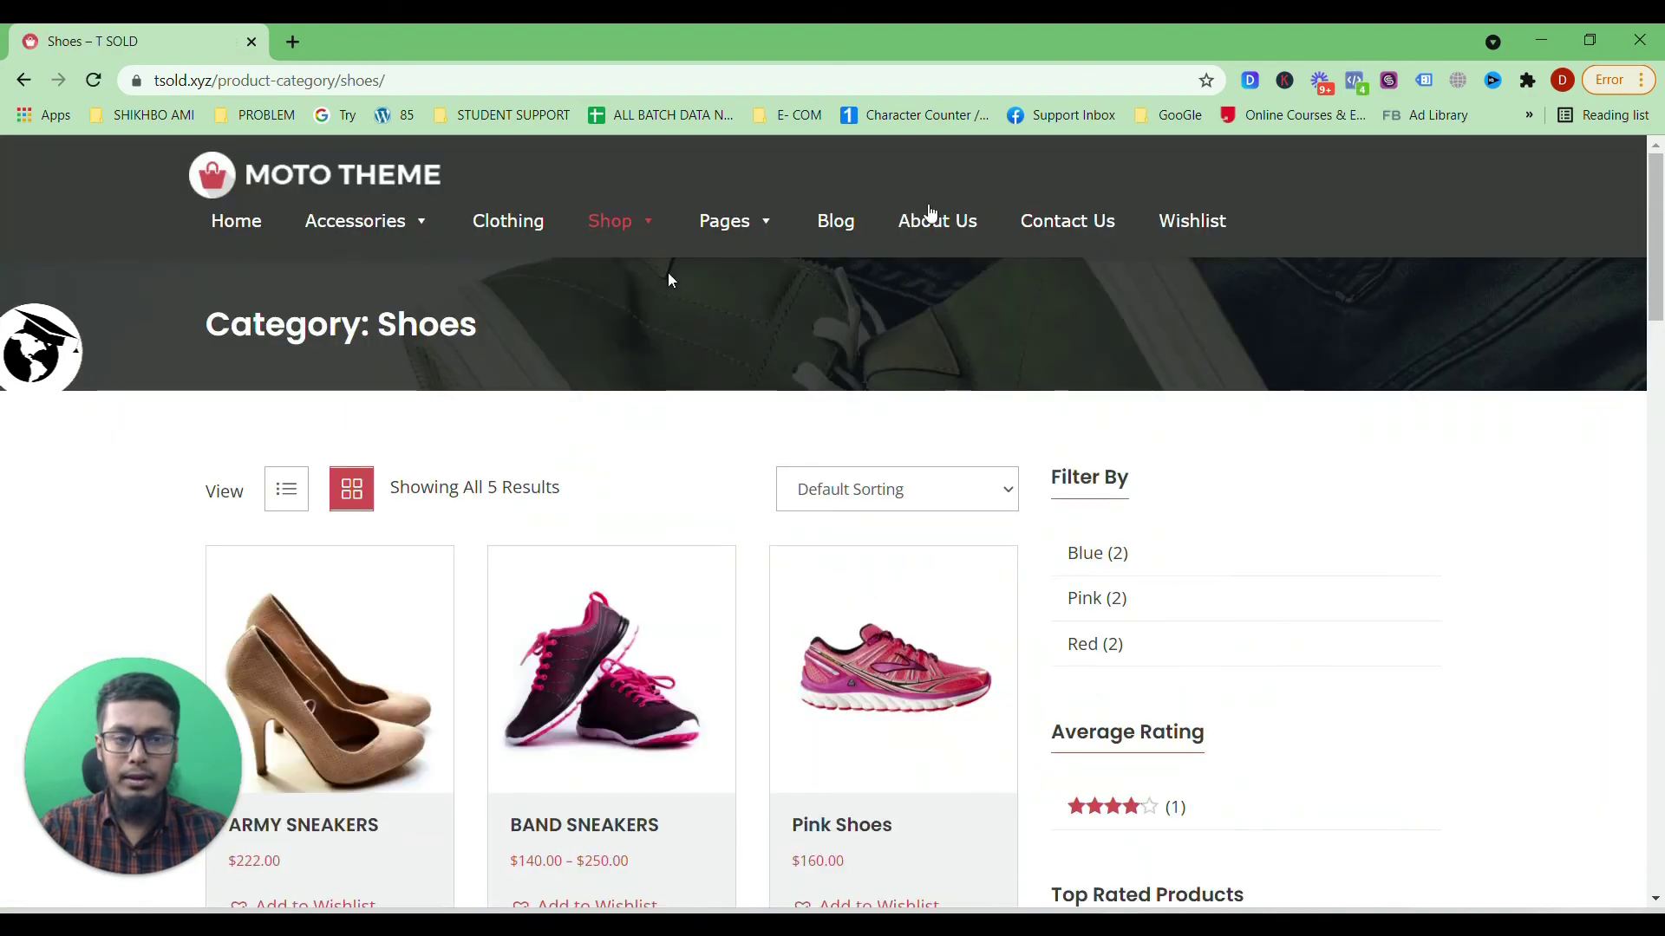
left_click(1355, 76)
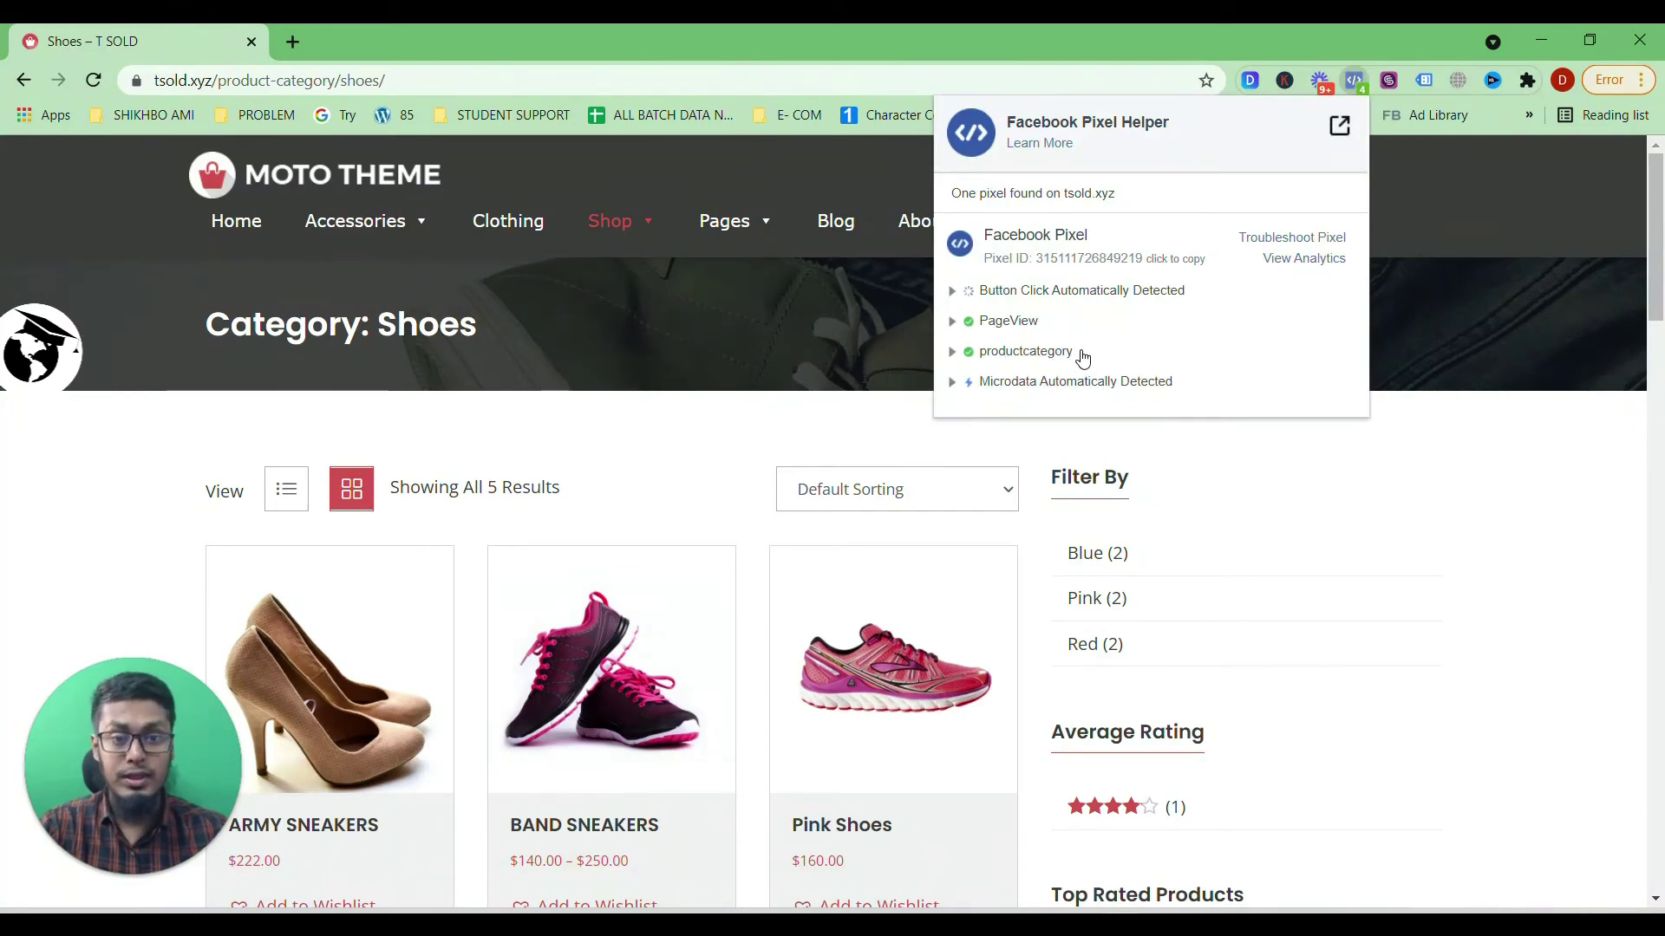
left_click(1196, 491)
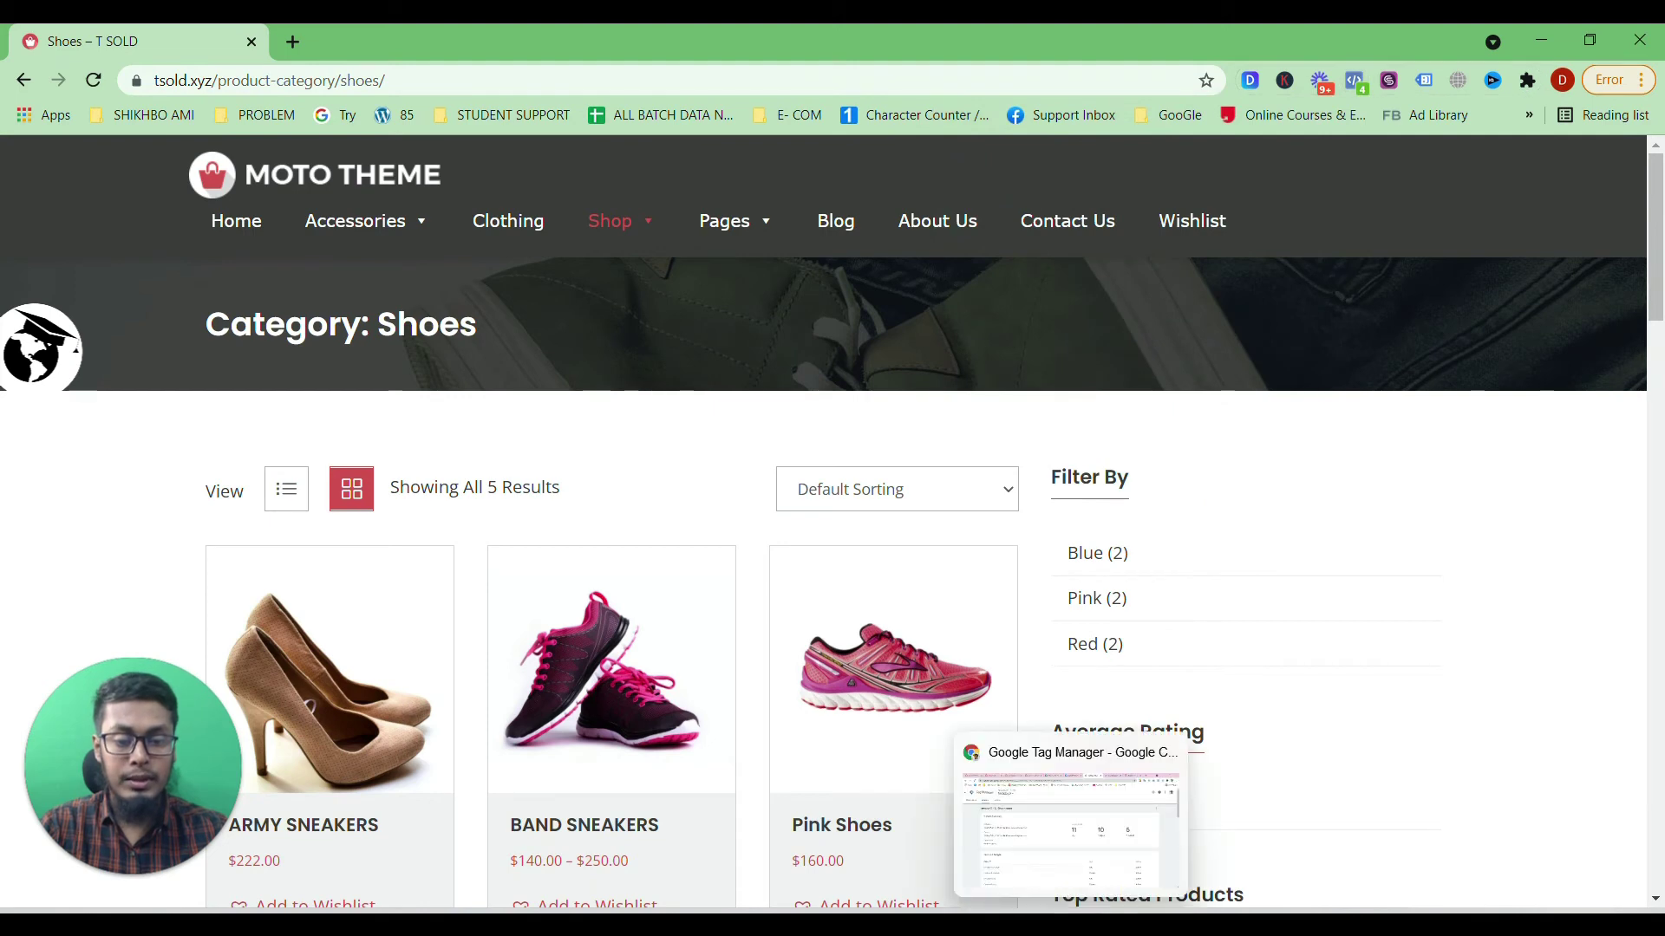
- Switch to Facebook Events Manager, dismiss the event setup dialog, reload the pixel overview, and look through its list of received events
left_click(1071, 923)
left_click(698, 35)
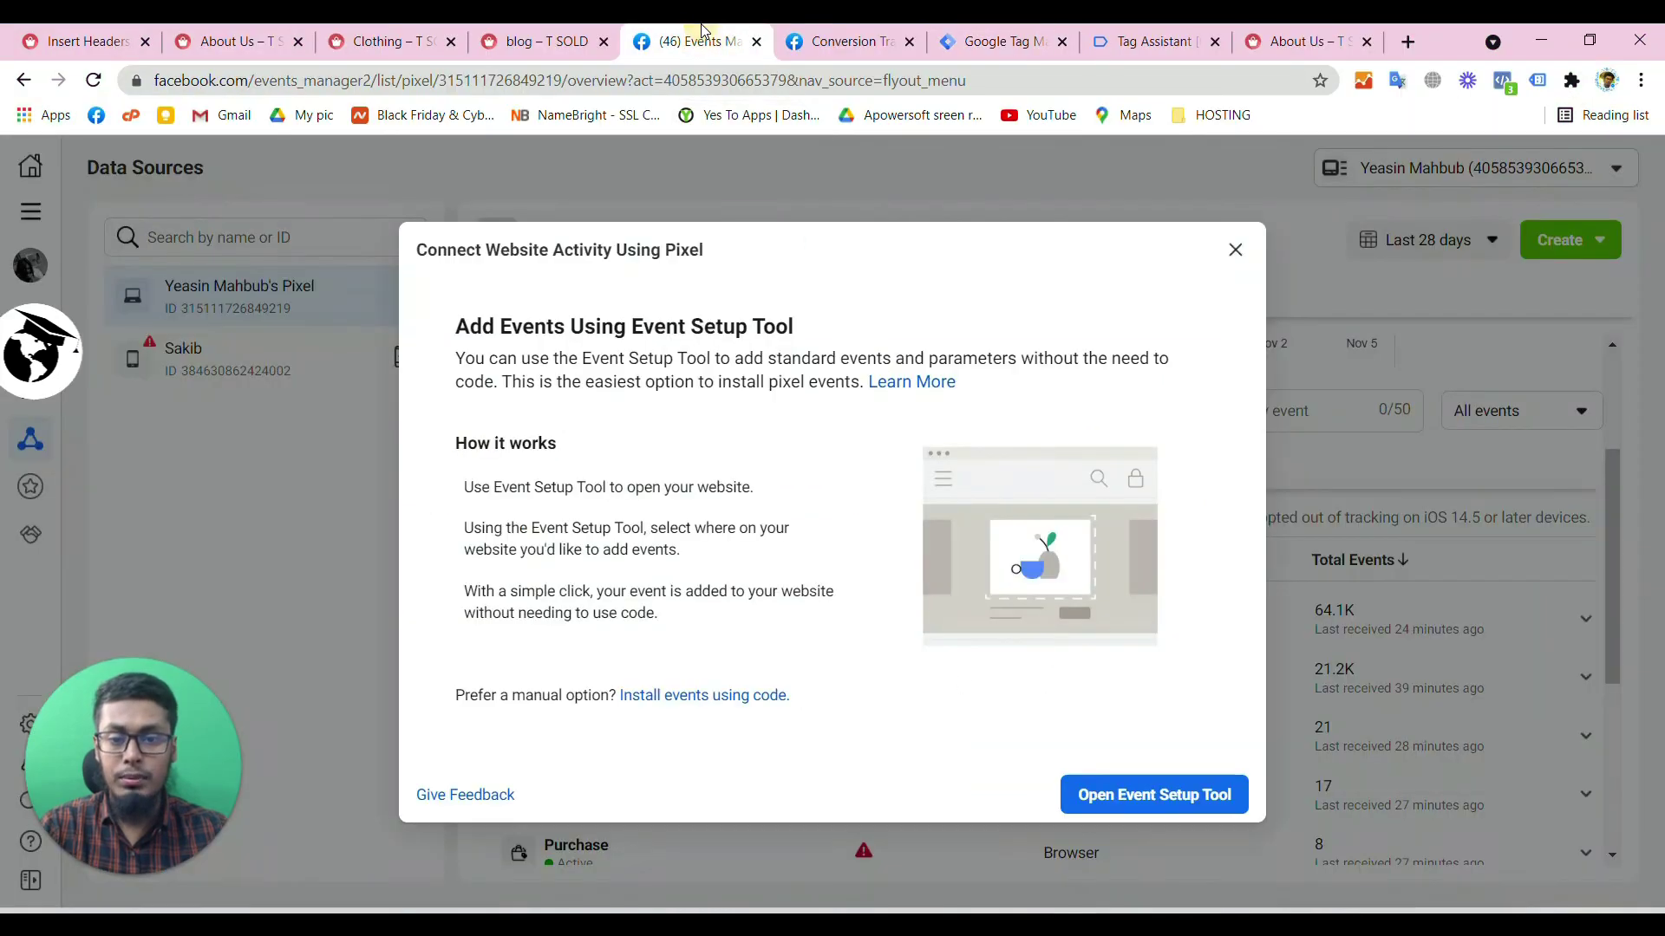
left_click(1236, 250)
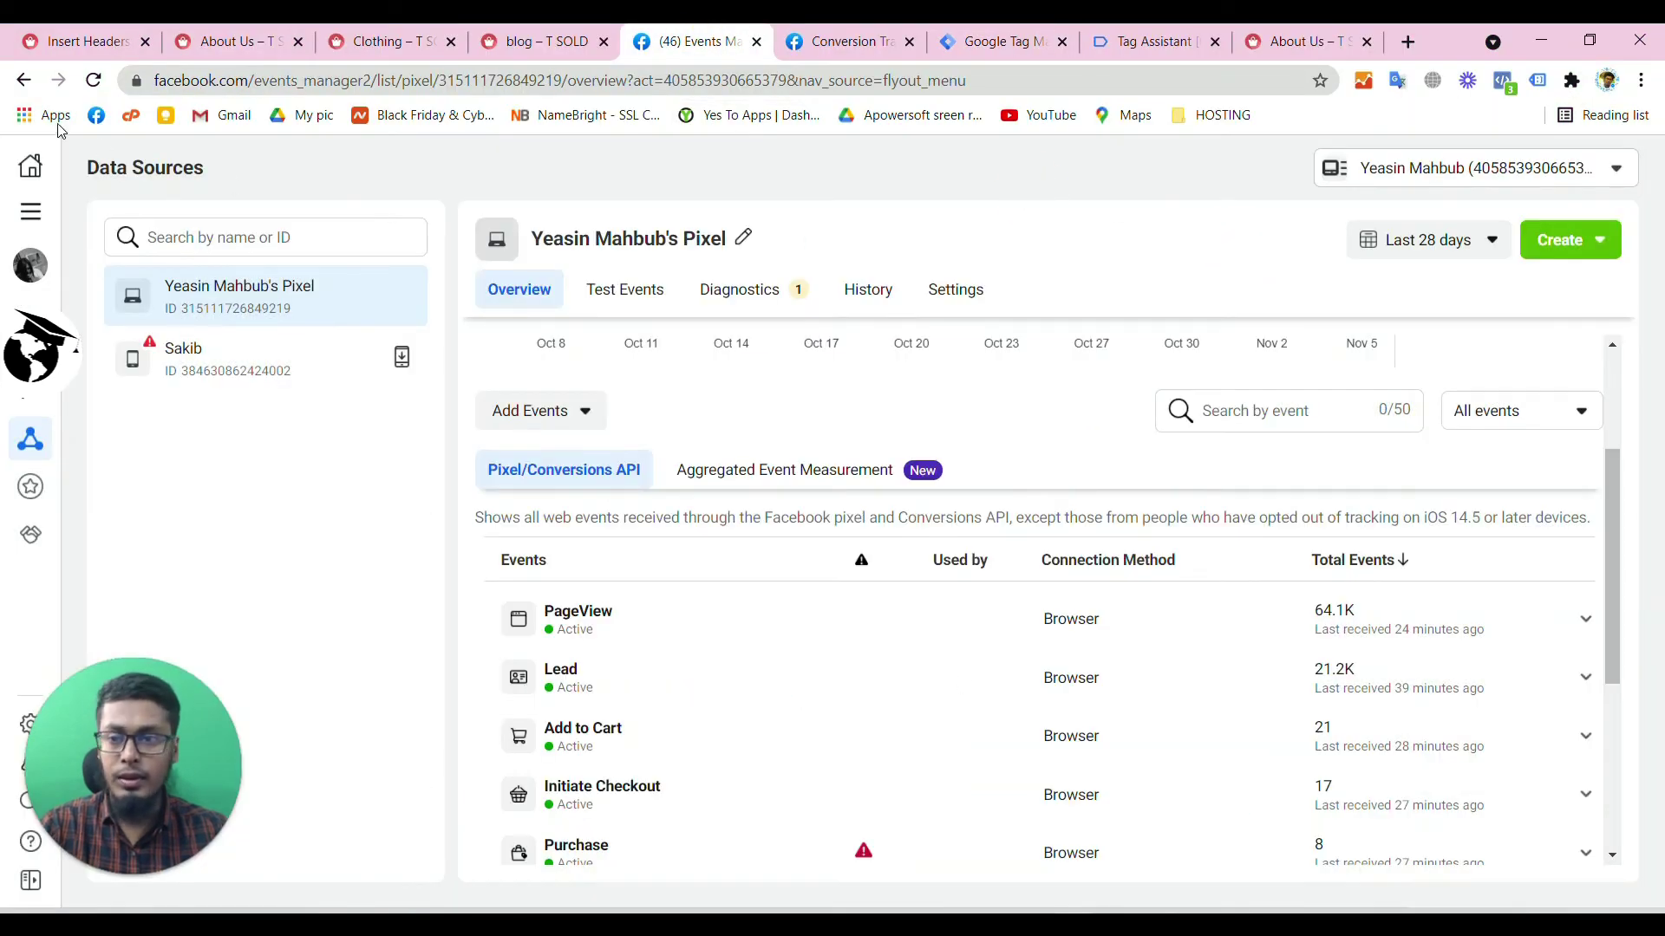
left_click(93, 80)
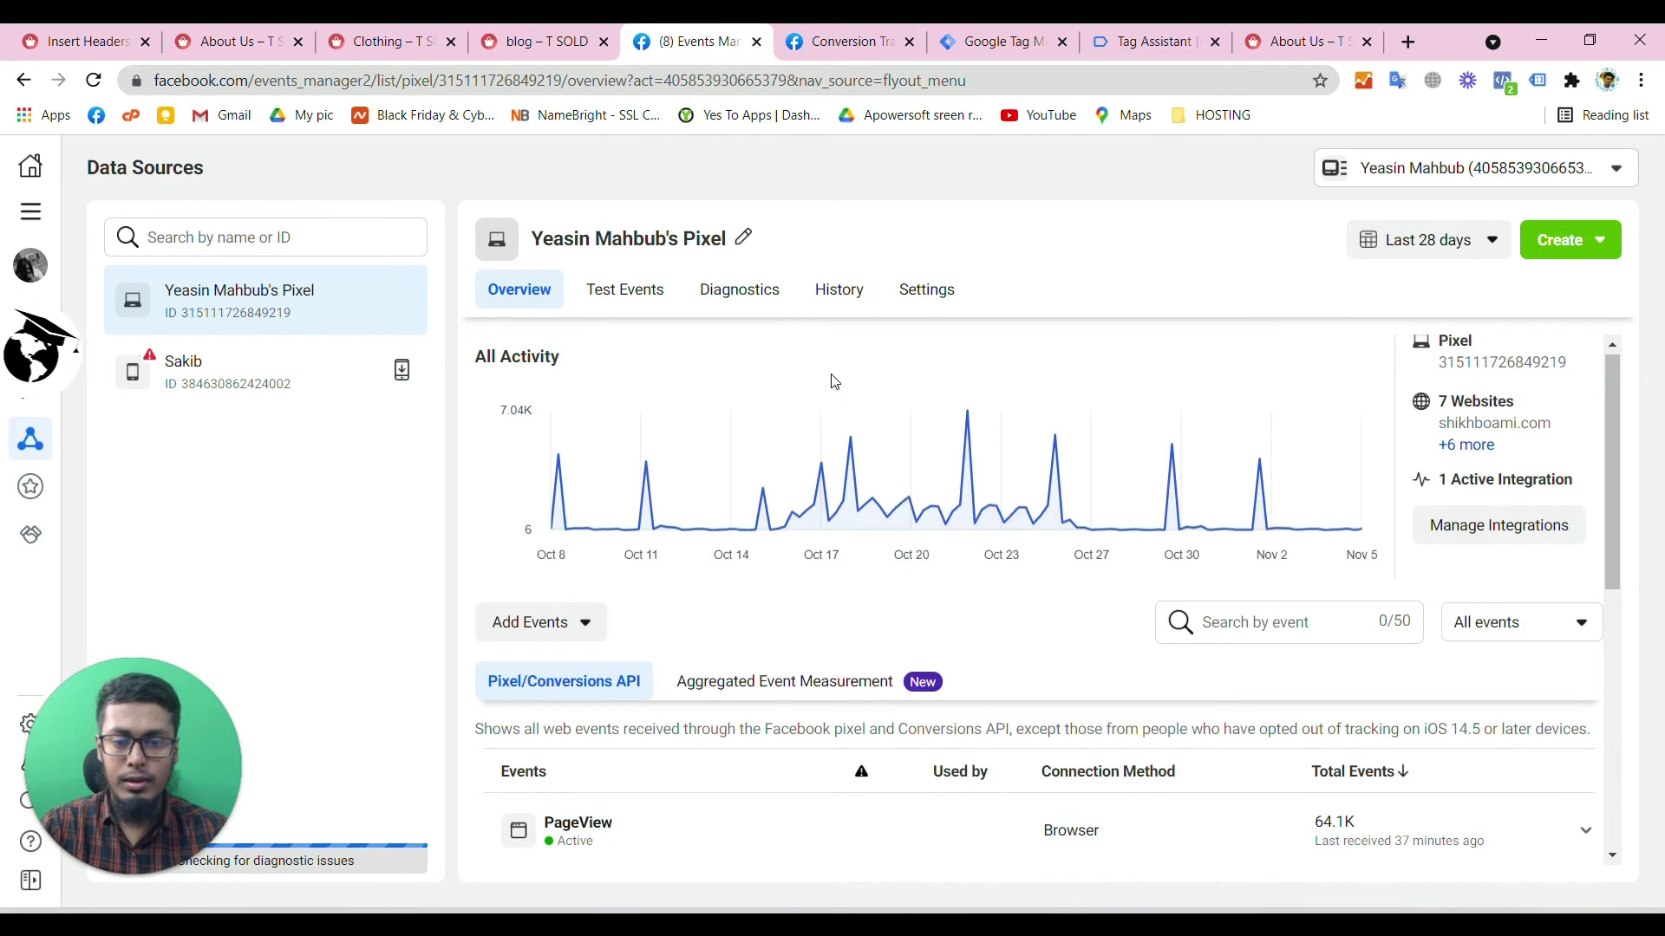
scroll(834, 381, "down", 6)
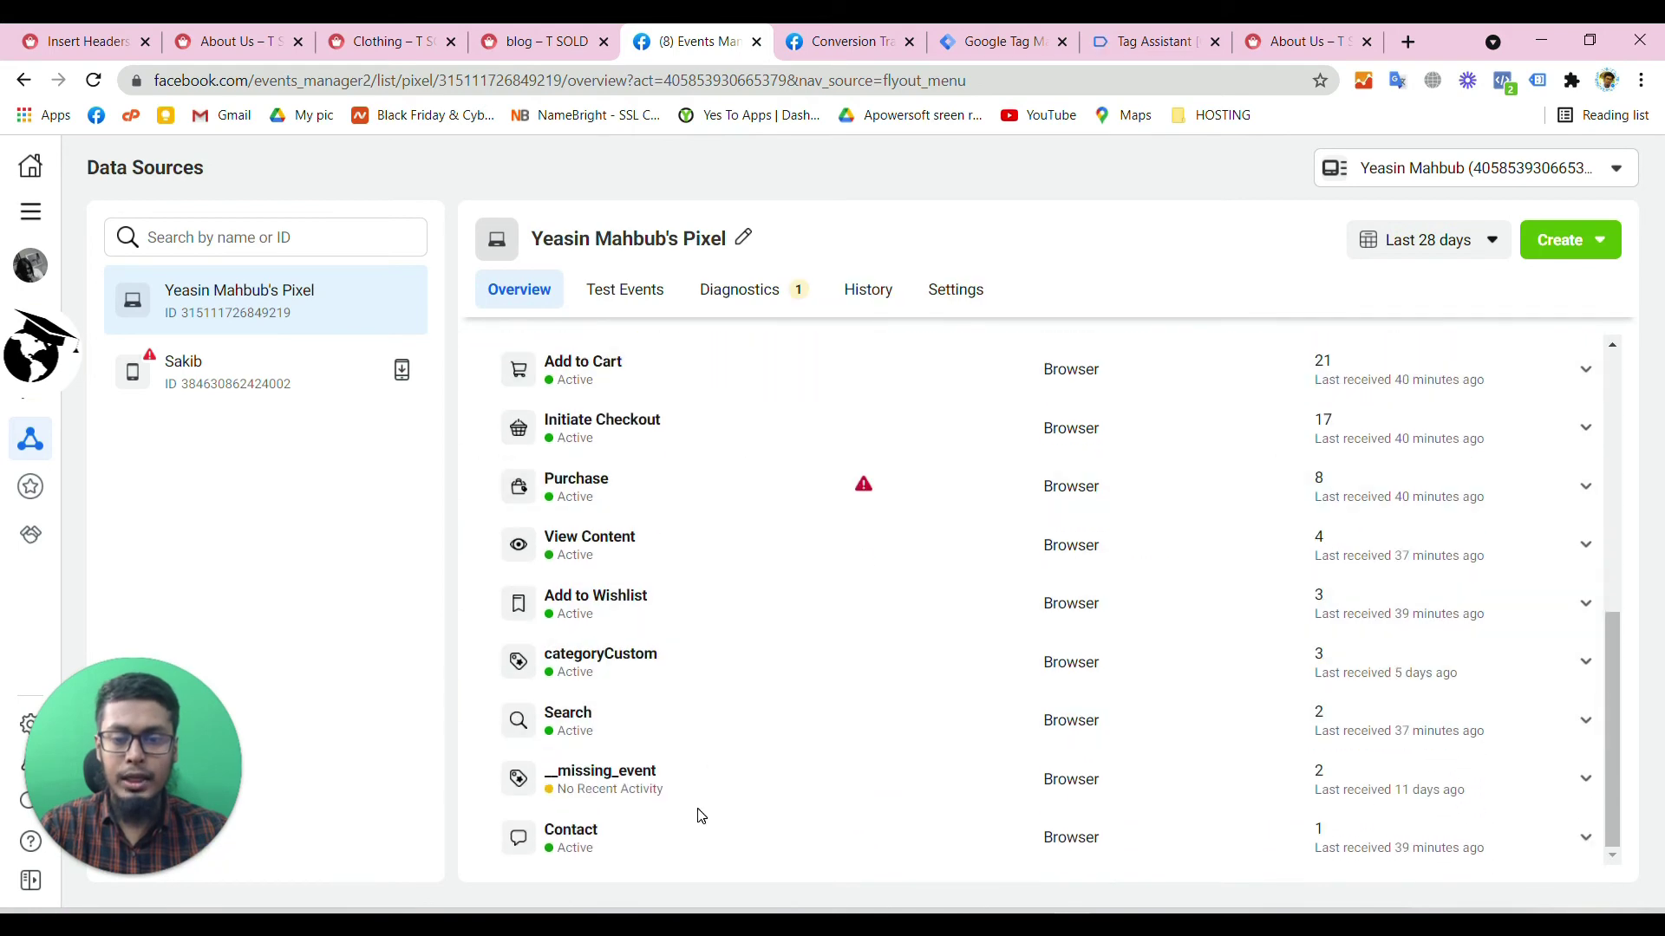
scroll(698, 763, "up", 2)
scroll(672, 555, "up", 3)
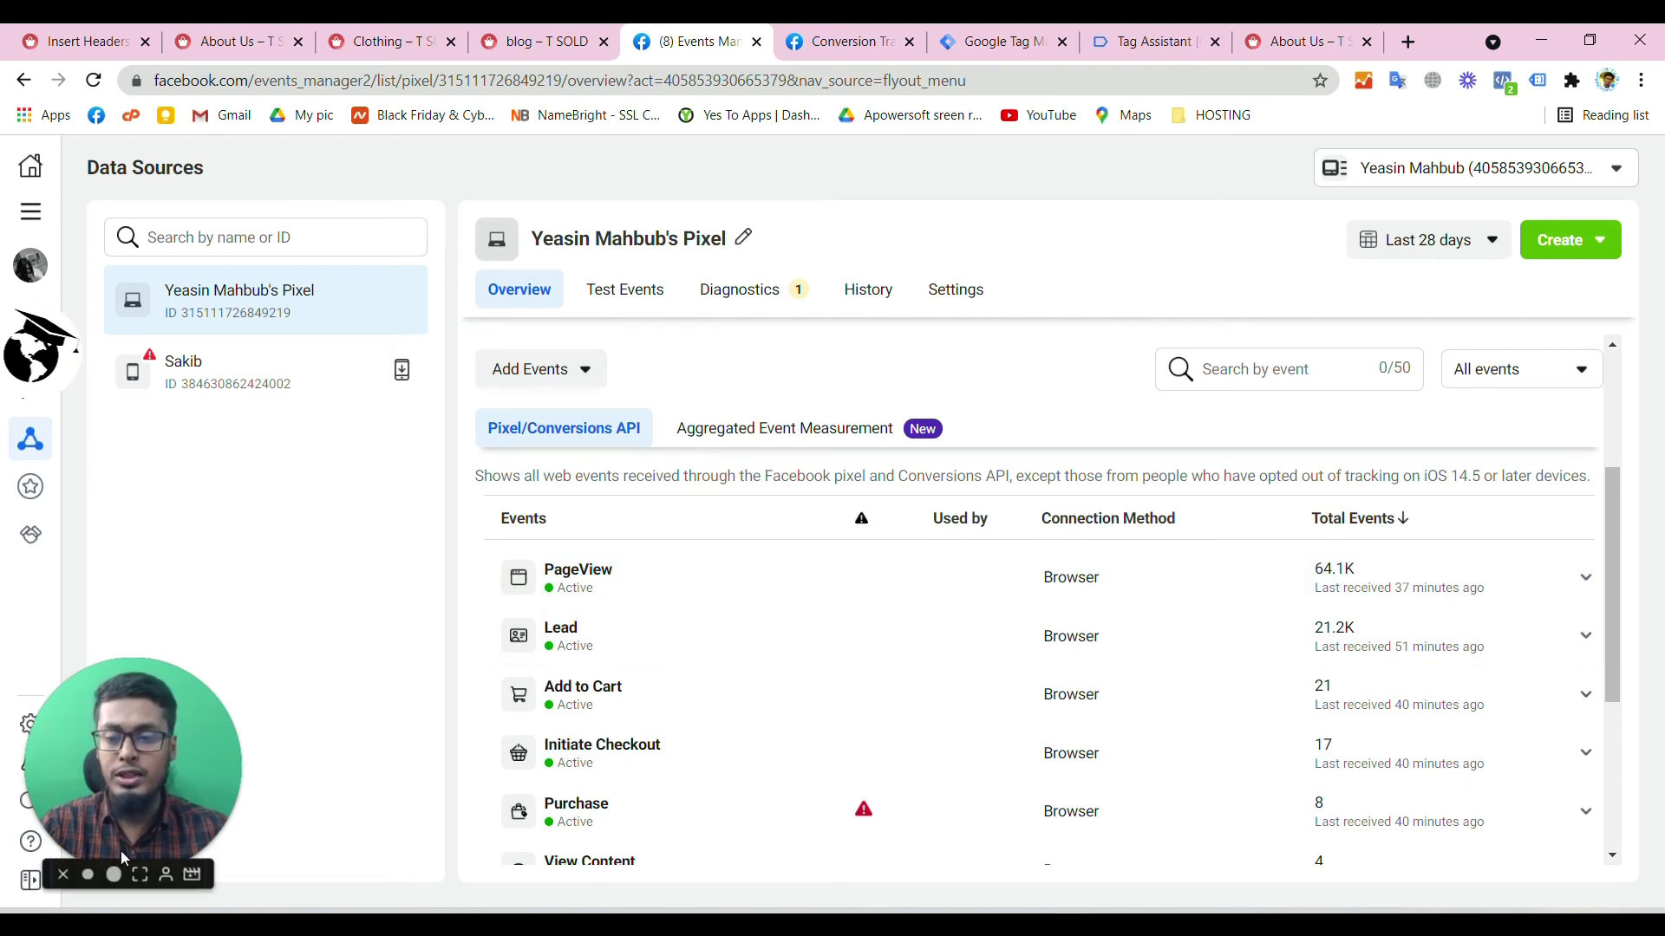
left_click(113, 873)
left_click_drag(165, 785, 882, 585)
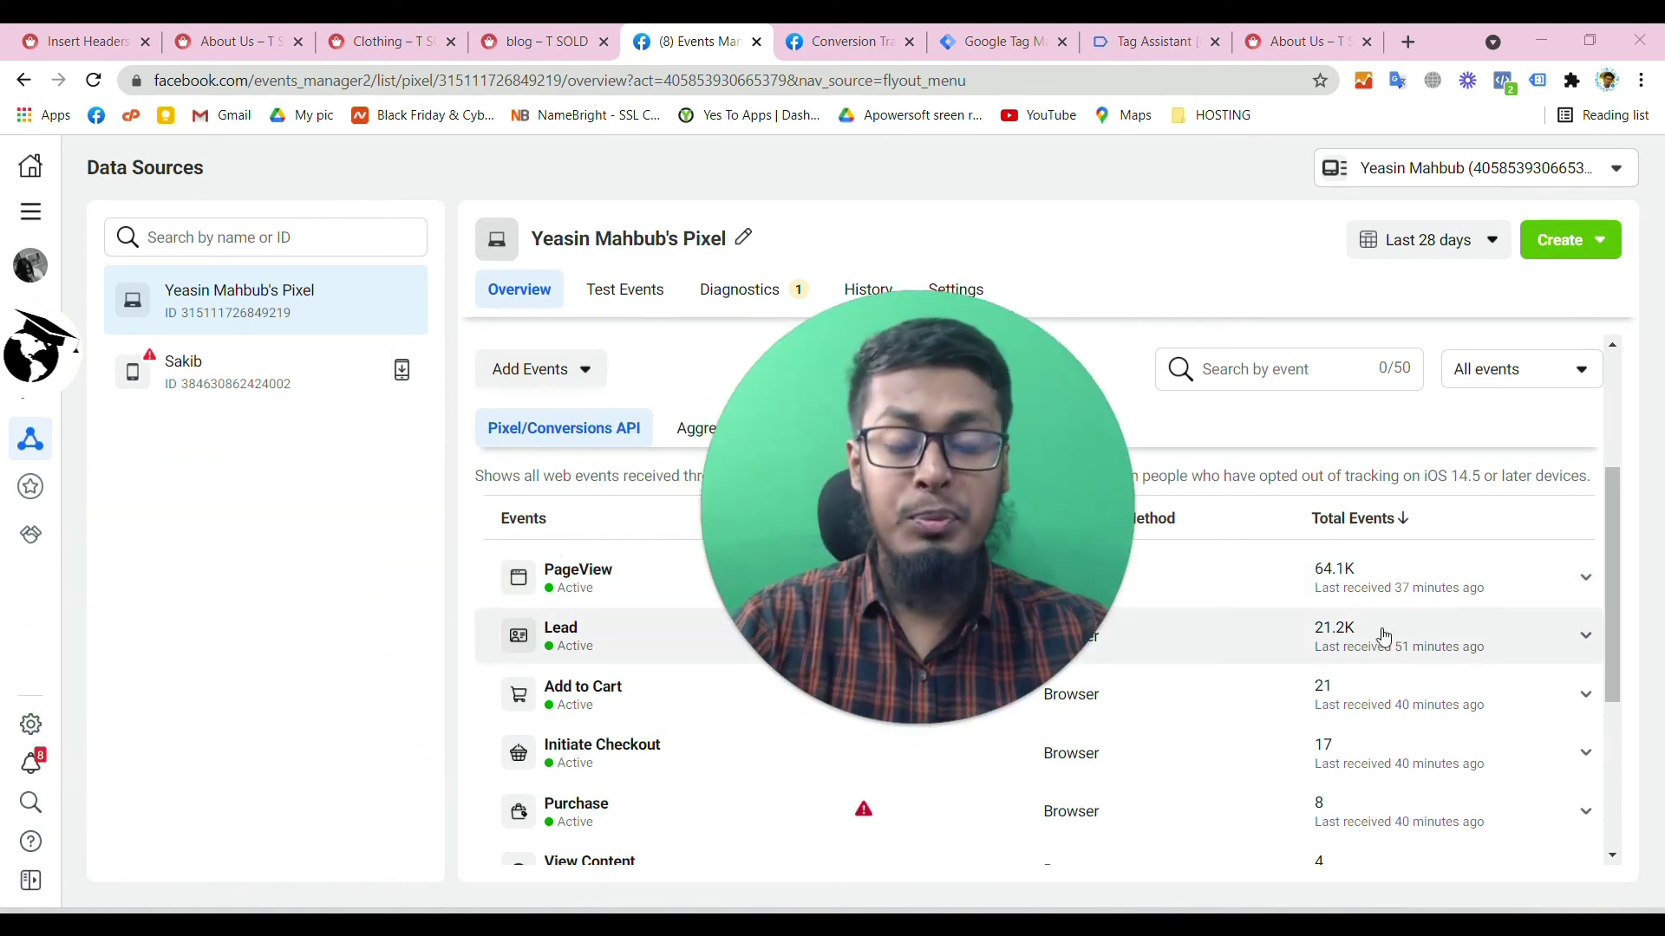